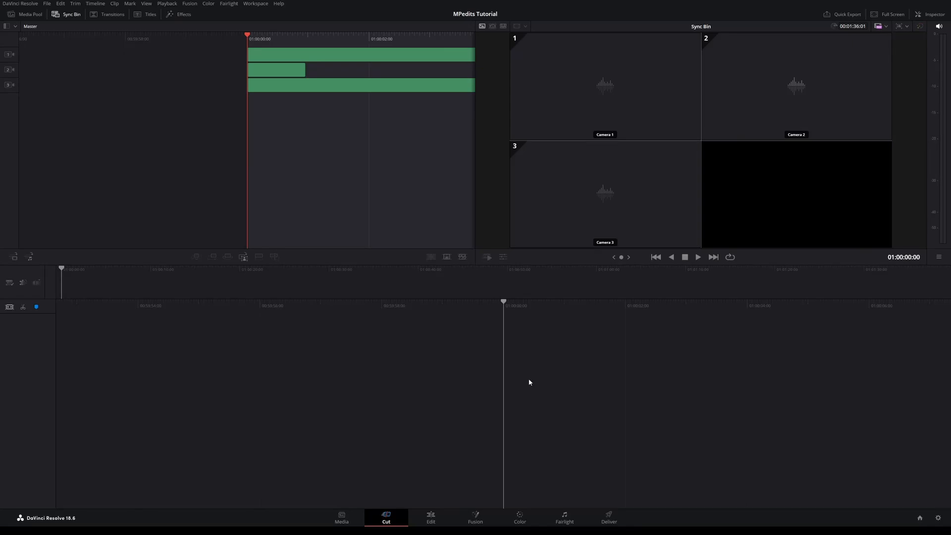
Switch to the Edit page and place the JASIAH instrumental MP3 on Audio 1 at the start of a new timeline
key("shift+4")
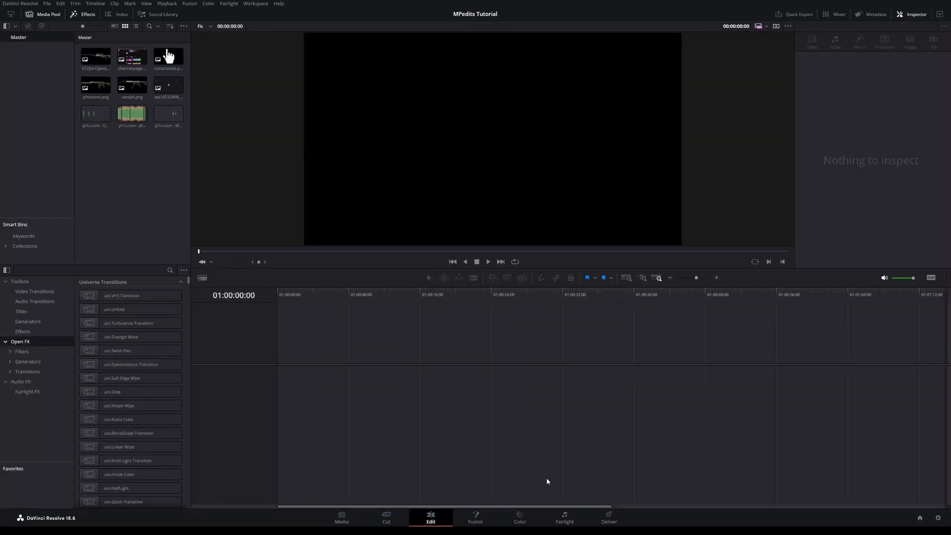
left_click(41, 15)
left_click(43, 15)
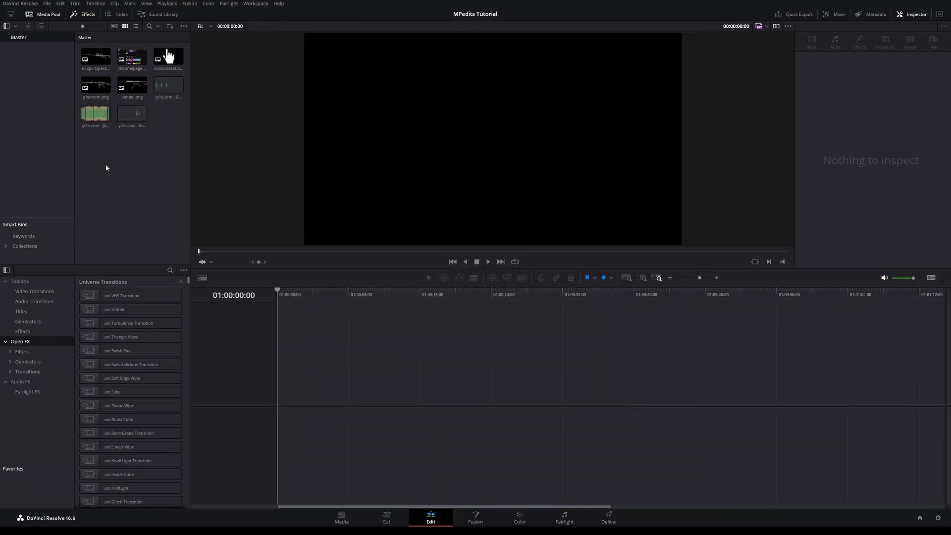
left_click_drag(96, 114, 314, 452)
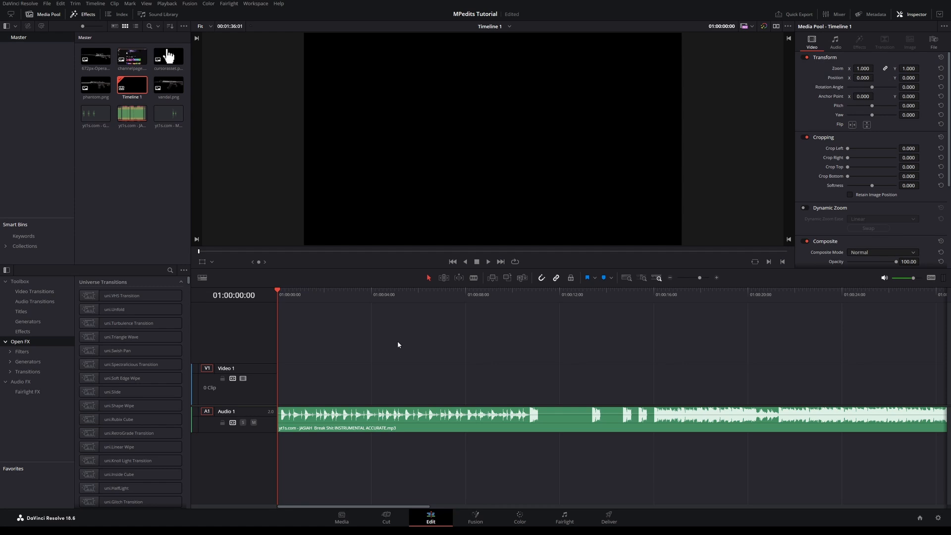
Add a marker to the music clip on its first beat at 01:00:00:04
left_click_drag(700, 278, 705, 278)
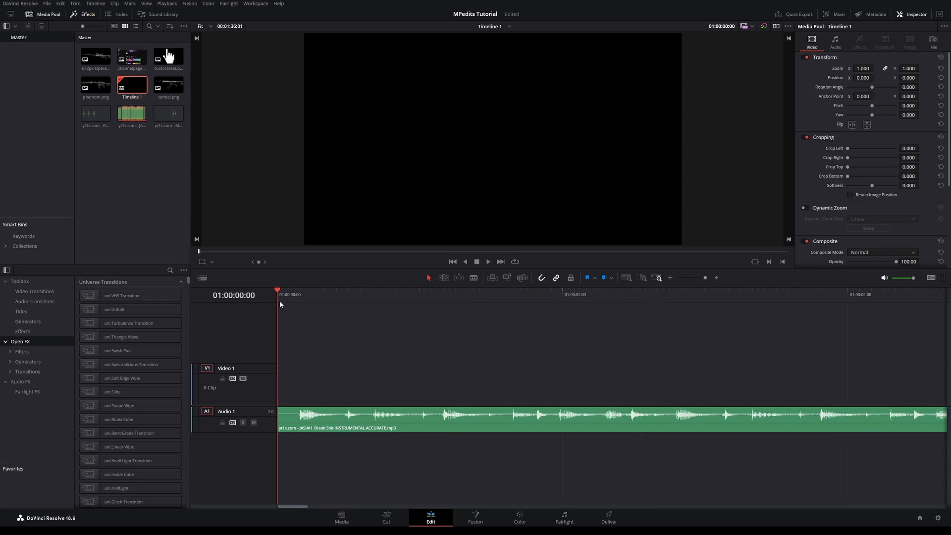
left_click(302, 294)
left_click_drag(302, 294, 268, 301)
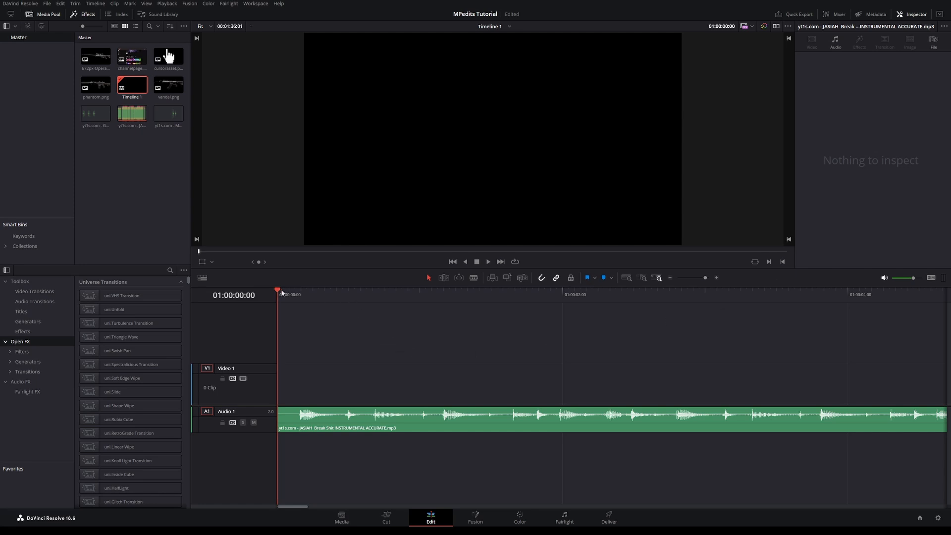
left_click(326, 428)
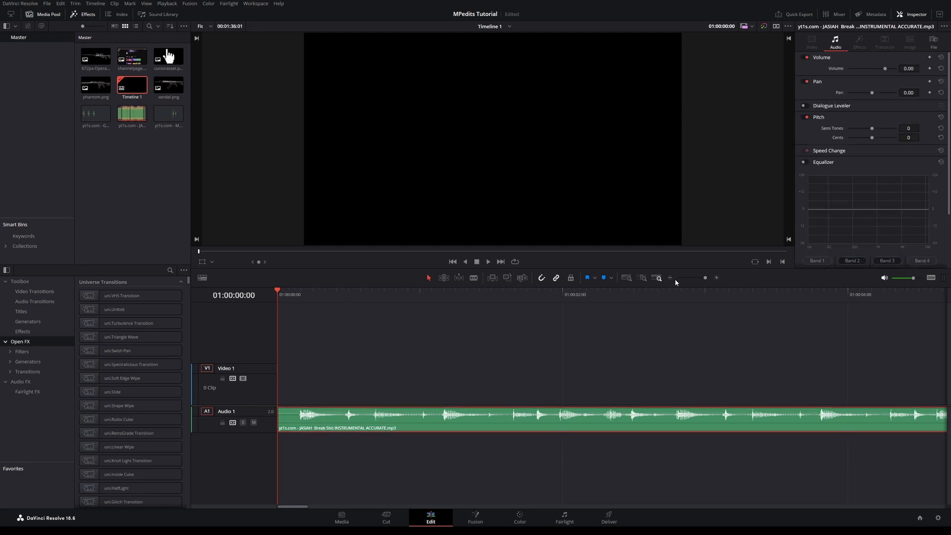
left_click(708, 278)
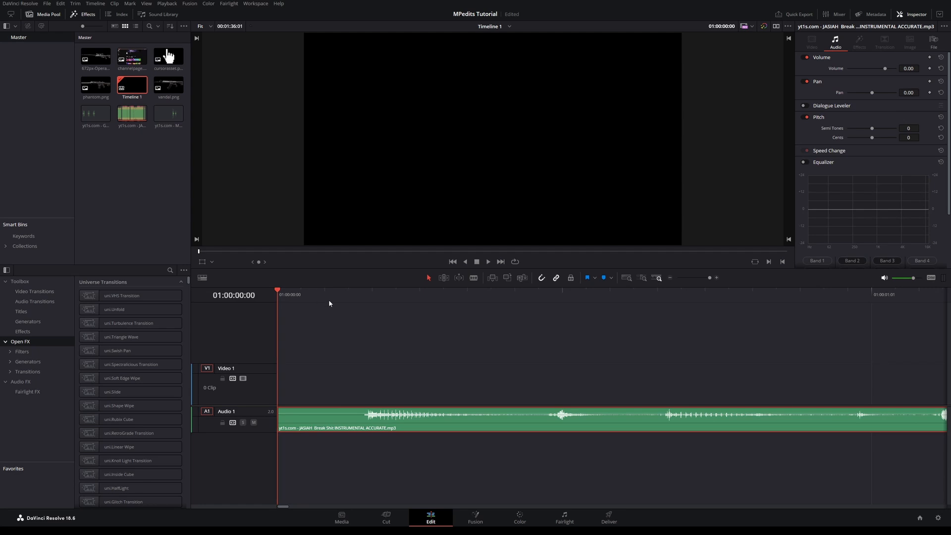
left_click_drag(328, 297, 374, 307)
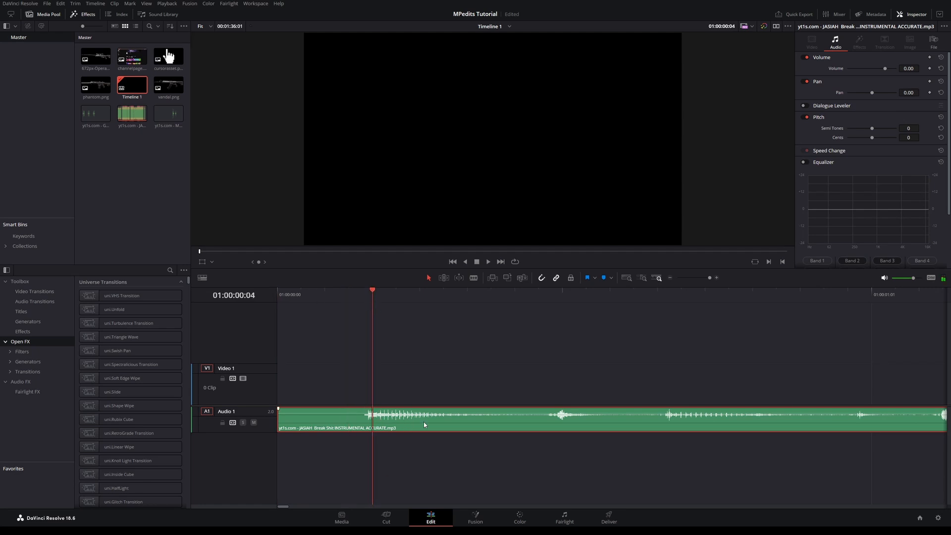
left_click(604, 278)
Mark the following beats on the music clip, from 01:00:00:17 up to about five seconds in
mouse_move(394, 302)
left_mouse_down()
mouse_move(703, 305)
mouse_move(669, 310)
mouse_move(683, 311)
mouse_move(585, 301)
mouse_move(682, 305)
mouse_move(702, 280)
left_mouse_up()
left_click(604, 278)
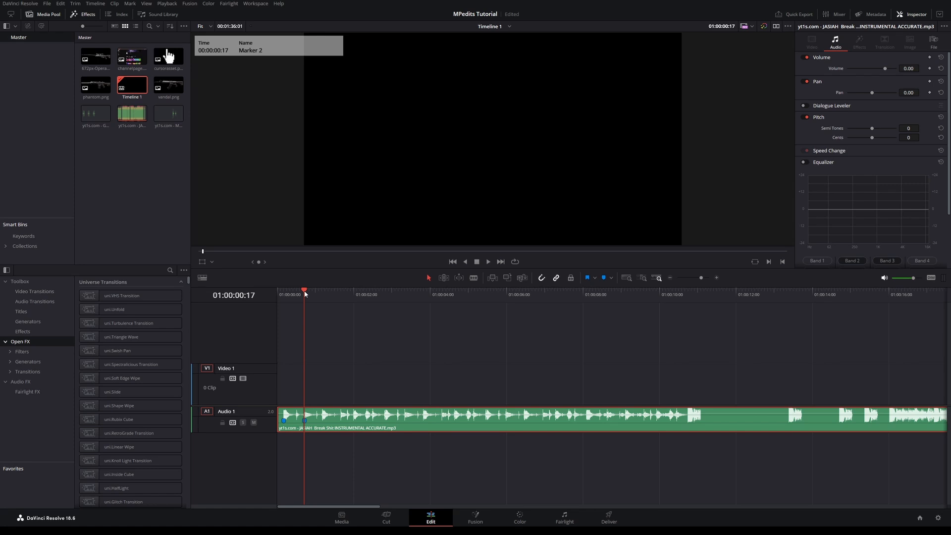
left_click_drag(311, 291, 321, 296)
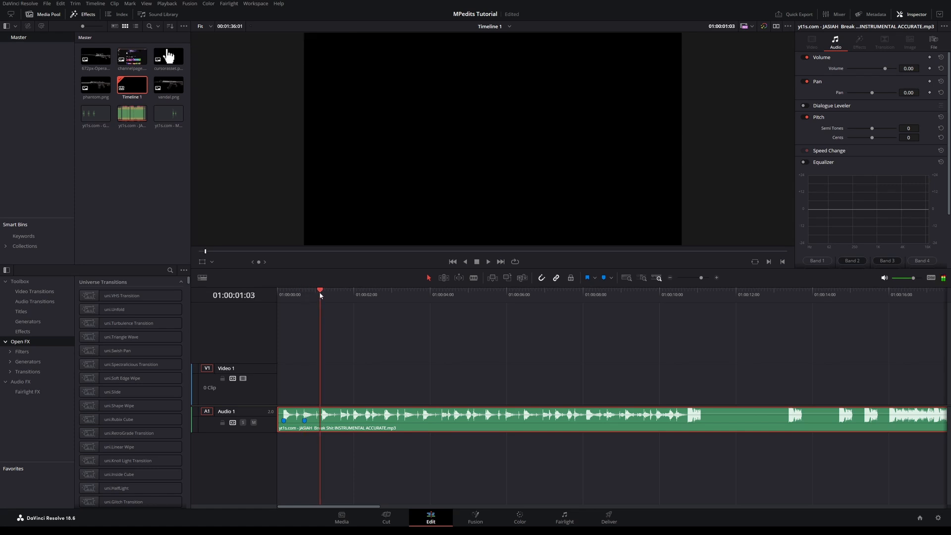
left_click_drag(702, 278, 709, 279)
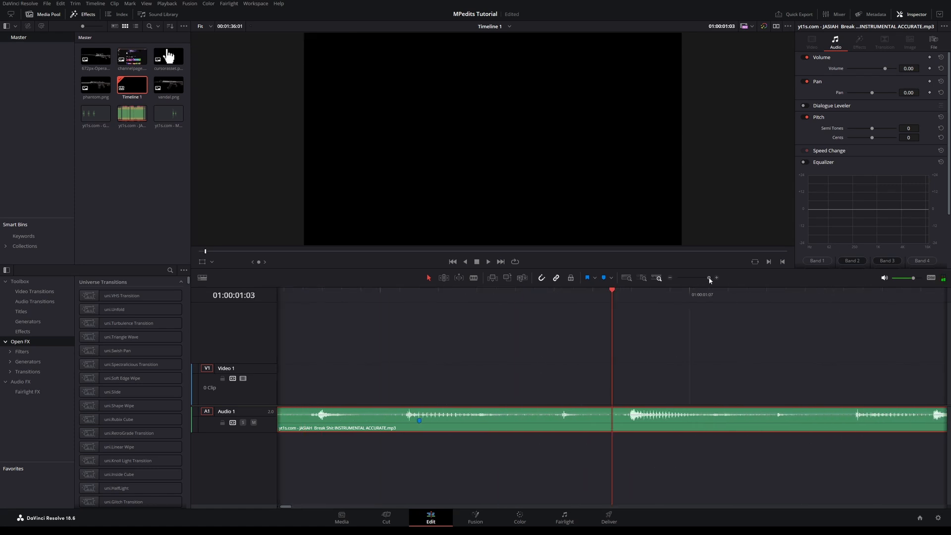
scroll(614, 293, "down", 3)
left_click_drag(481, 296, 626, 303)
left_click(663, 295)
left_click_drag(702, 279, 709, 279)
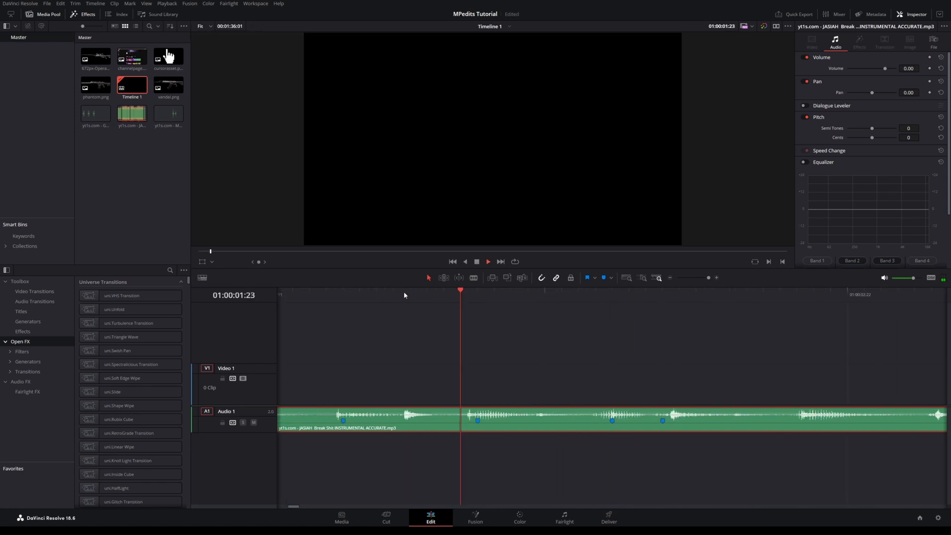
scroll(725, 287, "down", 1)
key("space")
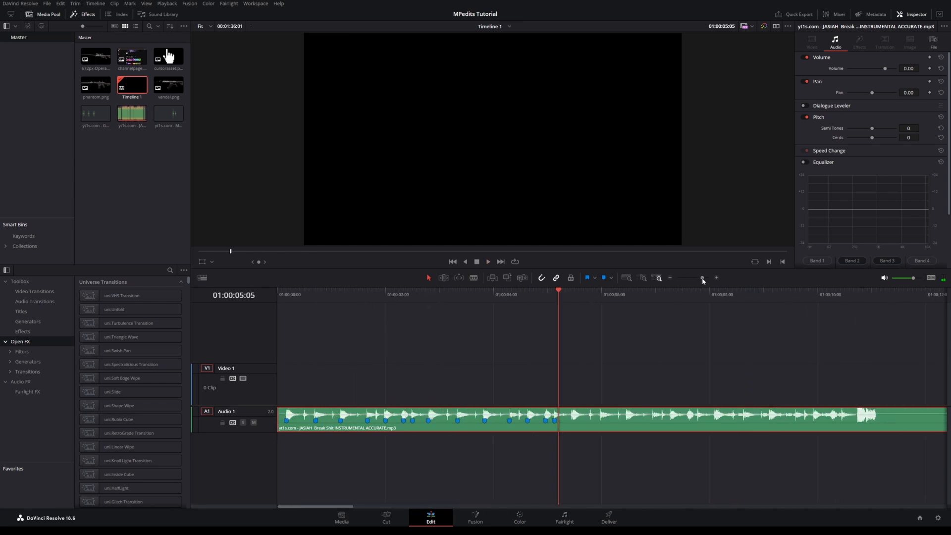
Trim the music clip to 00:00:05:10, ending just after its last beat marker, and save the project
key("space")
left_click_drag(706, 278, 702, 278)
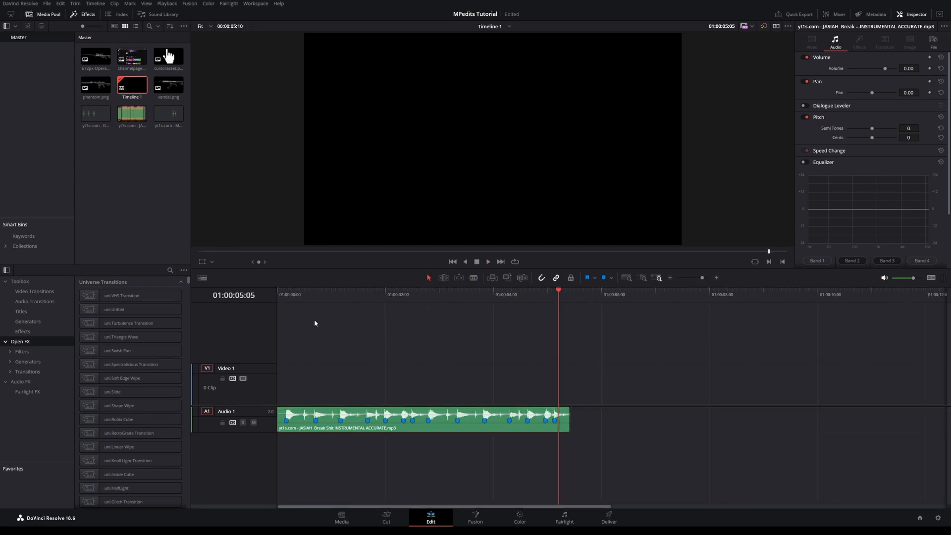
key("ctrl+s")
Place channelpage.png on Video 1 at the start of the timeline and save the project
left_click_drag(132, 57, 273, 396)
key("Home")
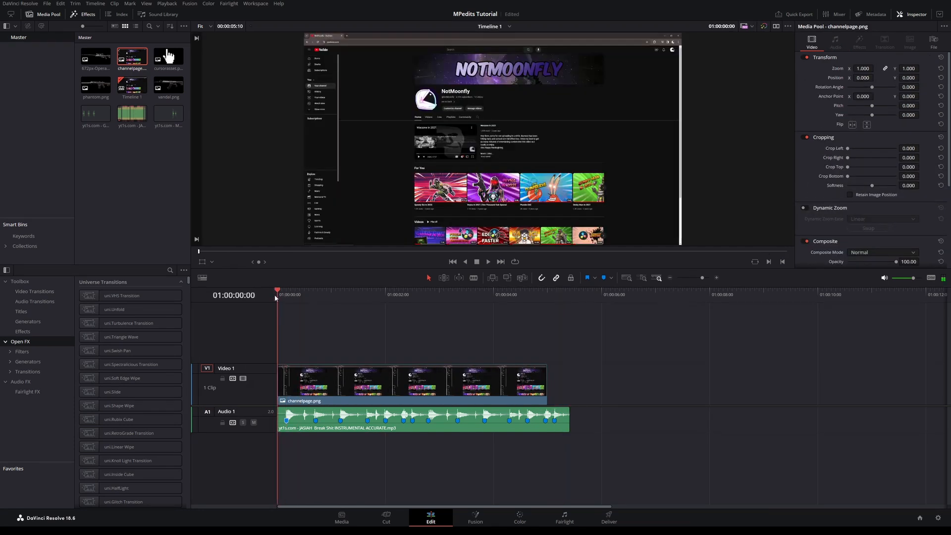
key("ctrl+s")
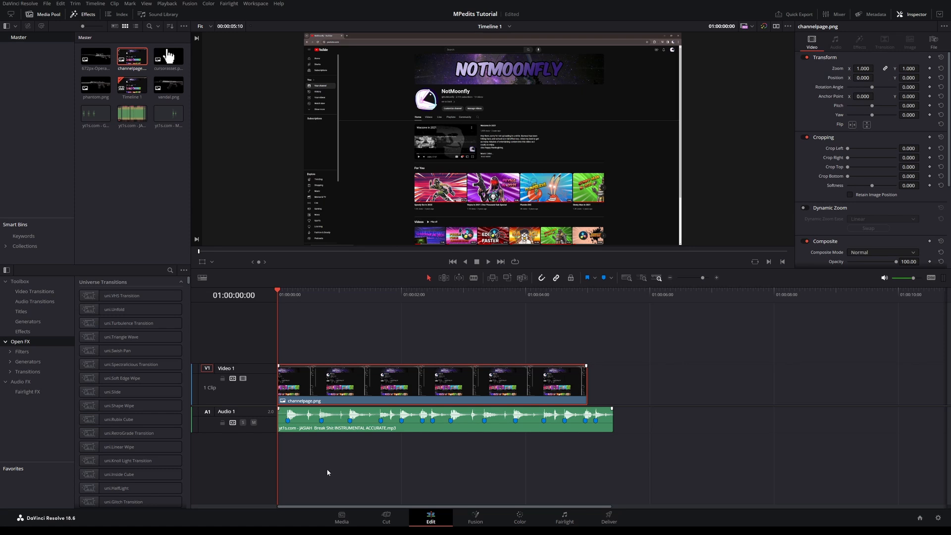
Move the channelpage.png clip so it starts at the first beat marker, then save the project
left_click(322, 421)
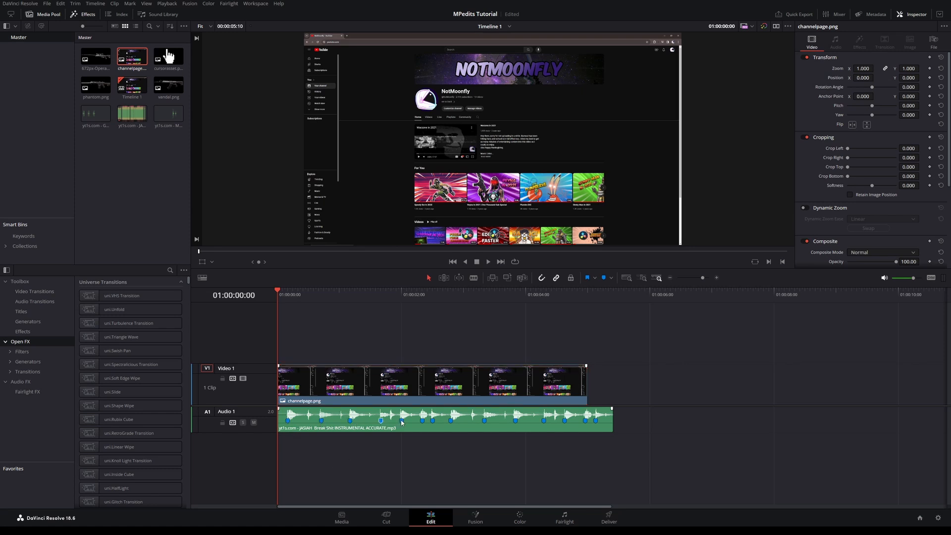
left_click(433, 420)
left_click_drag(341, 390, 351, 390)
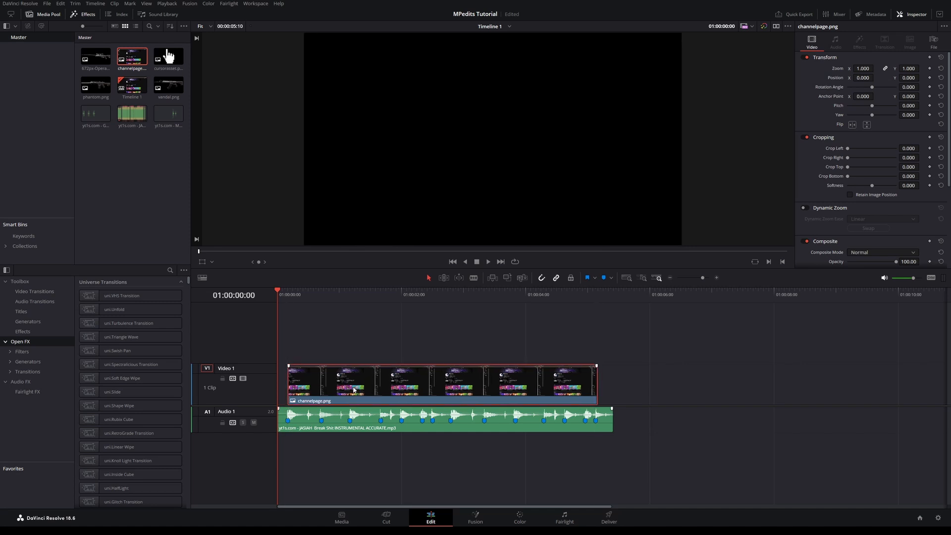
key("ctrl+s")
Duplicate the channelpage.png clip onto Video 2 through Video 7, aligned with the original, and shrink the video tracks to minimum height
left_click_drag(382, 384, 436, 328)
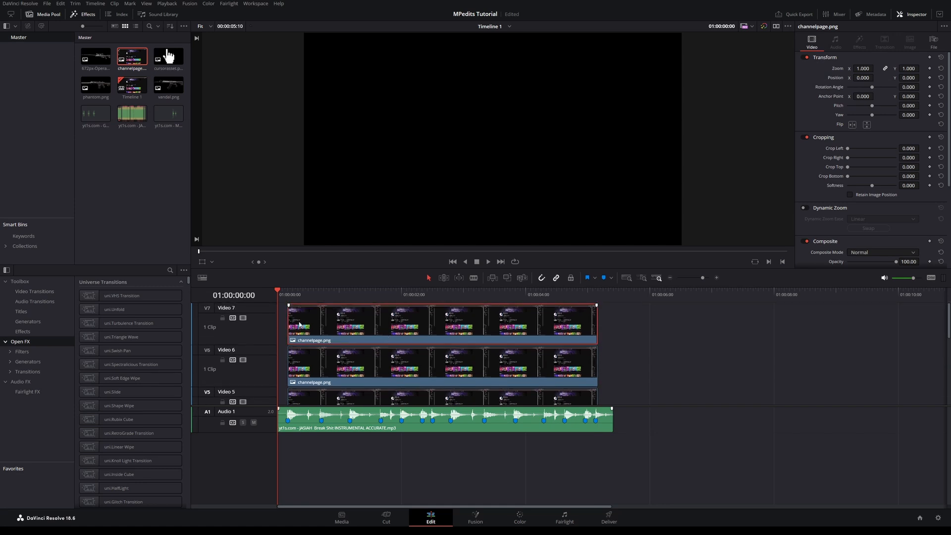
scroll(236, 341, "down", 5)
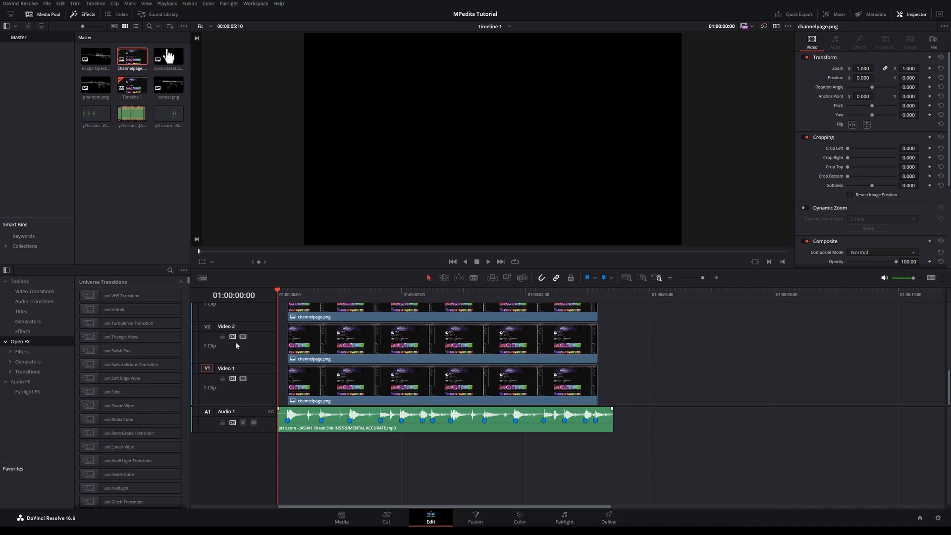
scroll(260, 348, "down", 6)
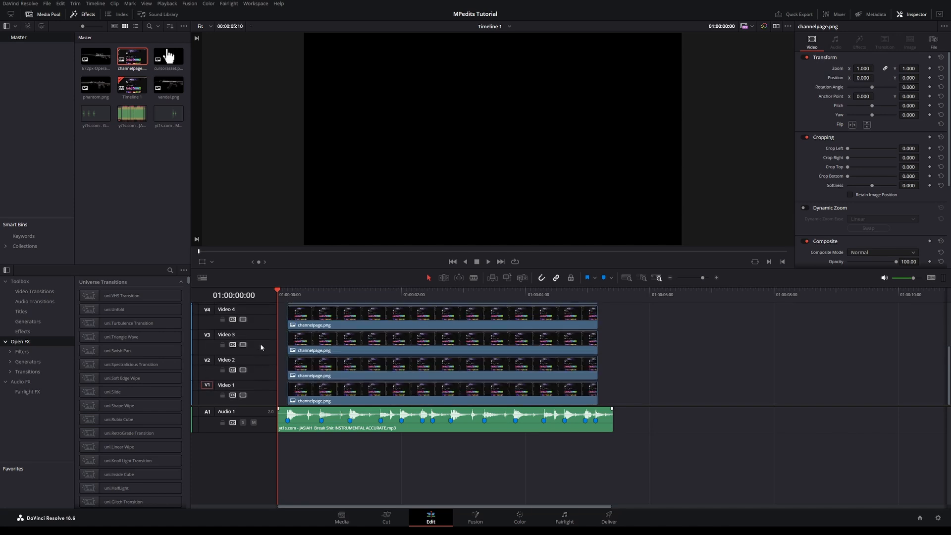
scroll(261, 348, "down", 1)
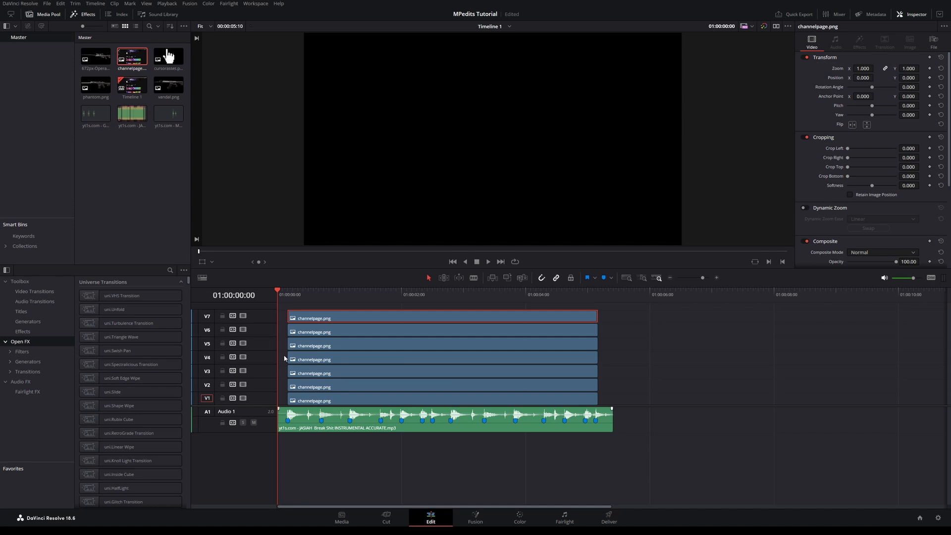
Enlarge the video track area above Audio 1 to leave room above the seven stacked channelpage.png clips
left_click(313, 331)
left_click(319, 343)
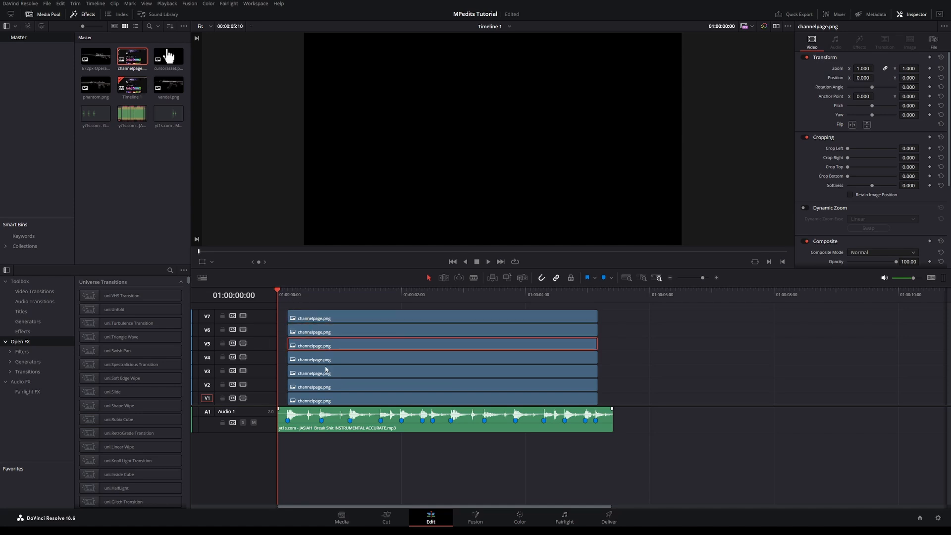
left_click(327, 371)
left_click(328, 384)
left_click(331, 400)
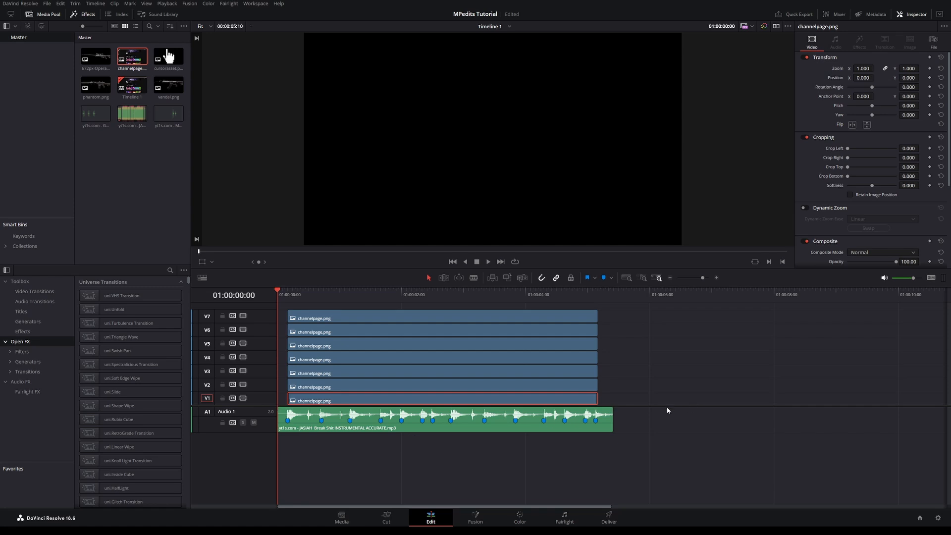
left_click_drag(661, 405, 658, 468)
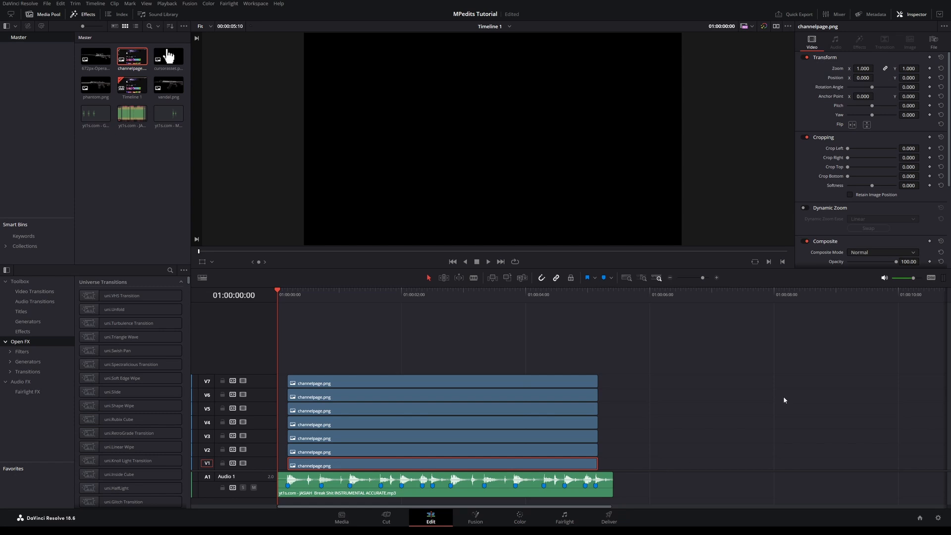
Place cursorasset.png on Video 9 from the first beat marker, leaving Video 8 empty, and save the project
left_click(169, 57)
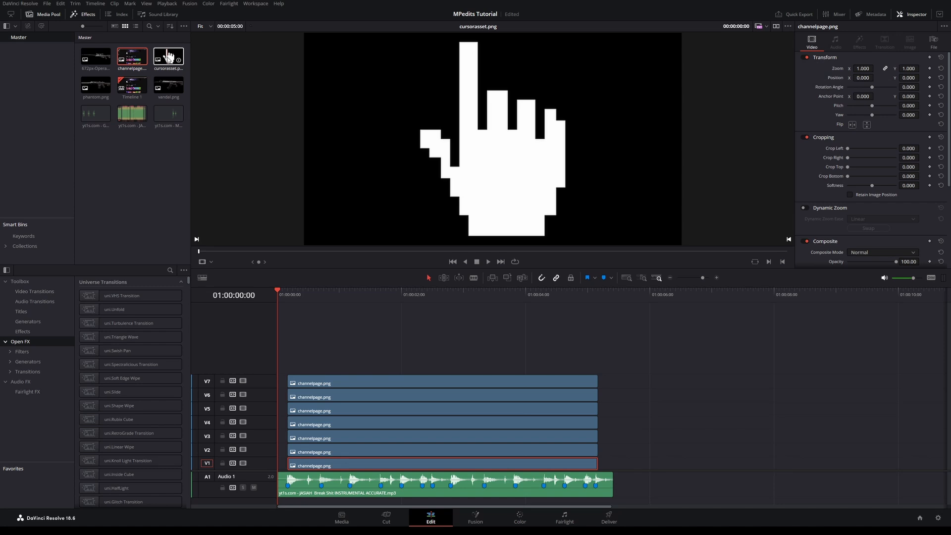
left_click_drag(169, 55, 300, 363)
left_click(286, 294)
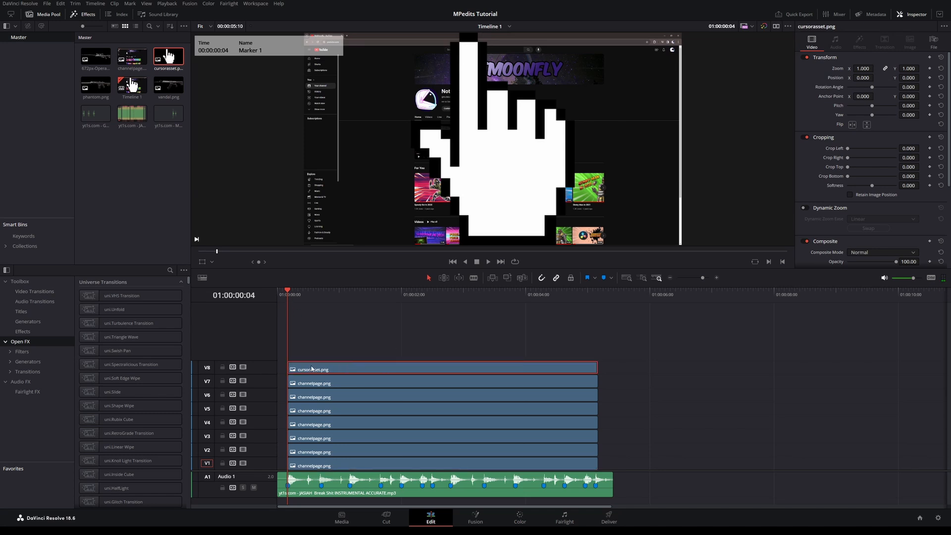
left_click_drag(315, 369, 317, 354)
left_click(299, 376)
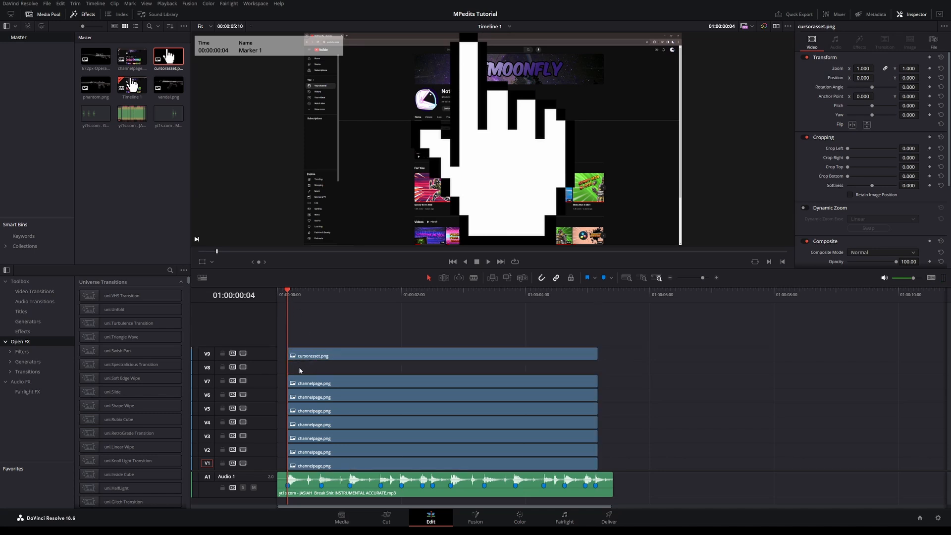
key("ctrl+s")
Trim the end of the channelpage.png clip on Video 7 to 01:00:00:20, three frames past the second marker
left_click_drag(288, 293, 316, 296)
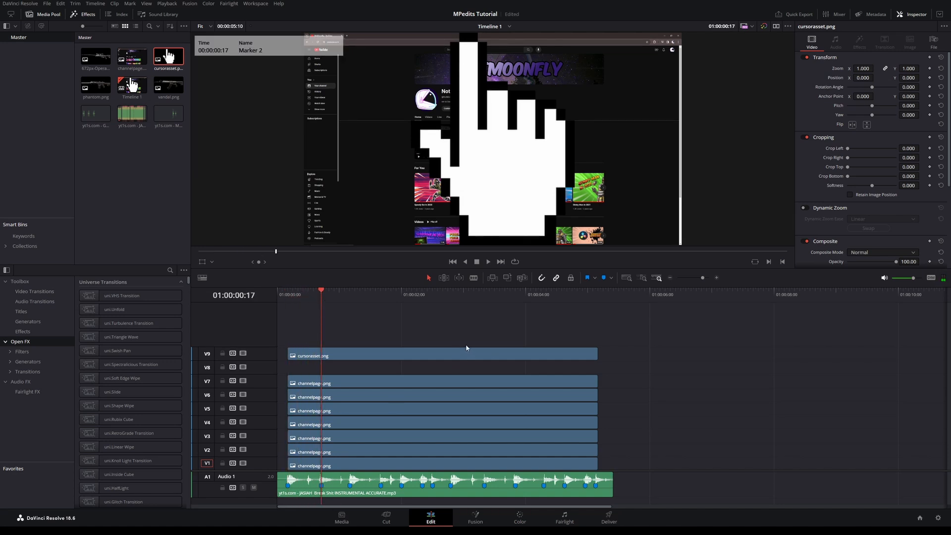
key("Right")
key("Right")
key("Right")
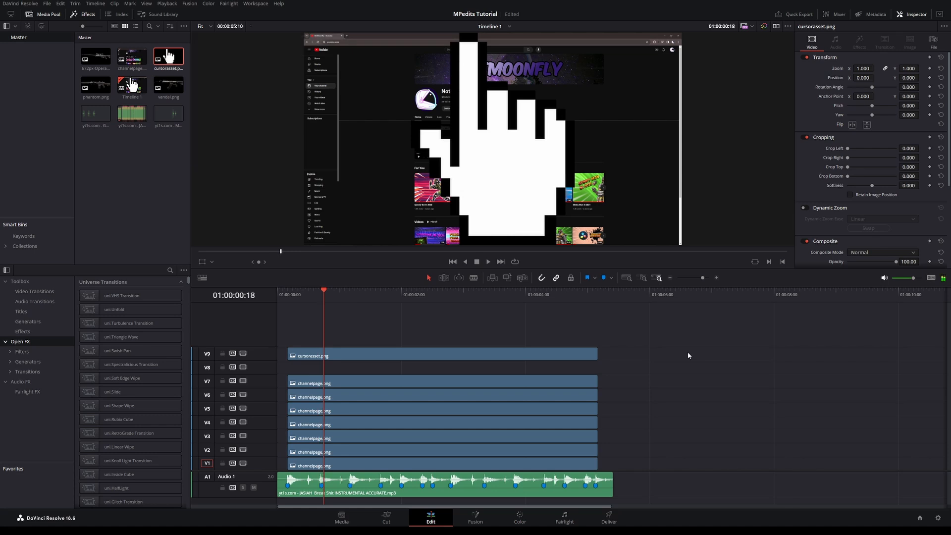
left_click(598, 380)
left_click_drag(597, 380, 331, 385)
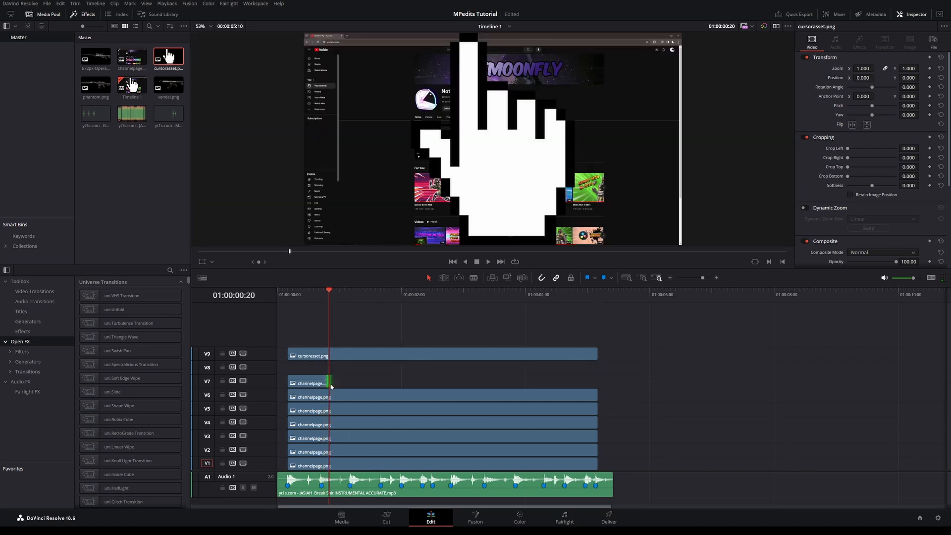
Trim the end of the channelpage.png clip on Video 6 to 01:00:01:07, three frames past the third marker
left_click(356, 403)
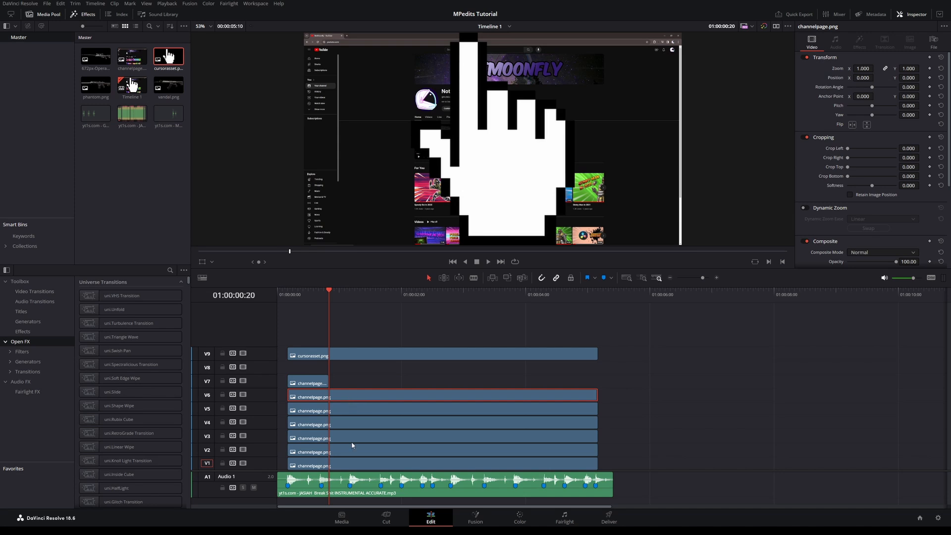
left_click_drag(331, 291, 348, 292)
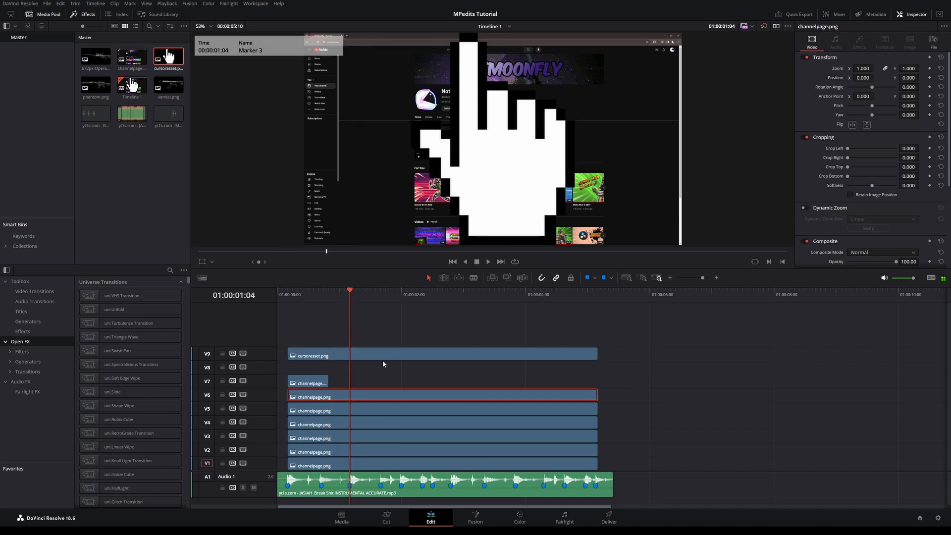
key("Right")
key("Right")
key("Right")
left_click_drag(597, 397, 358, 395)
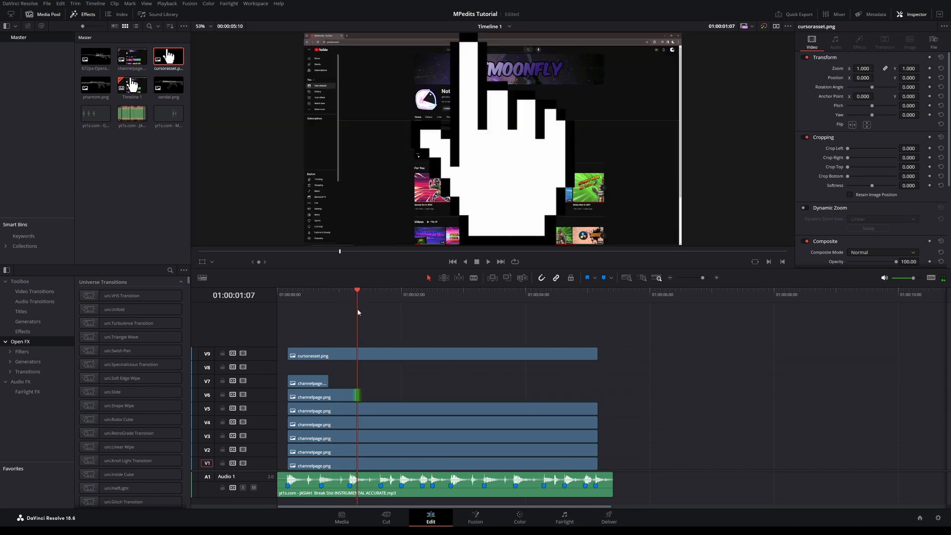
Trim the end of the channelpage.png clip on Video 5 to 01:00:01:19, three frames past the fourth marker
left_click(375, 410)
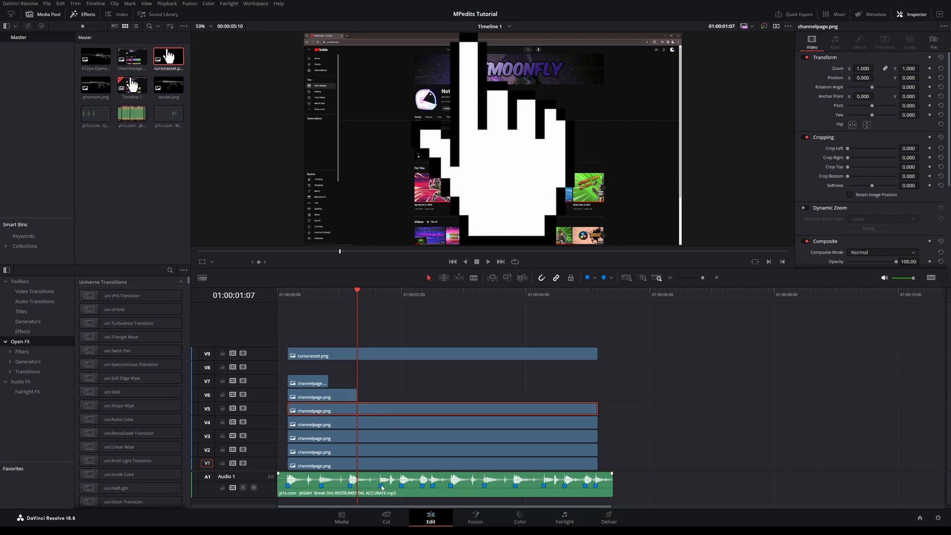
left_click_drag(357, 291, 376, 297)
key("Right")
key("Right")
key("Right")
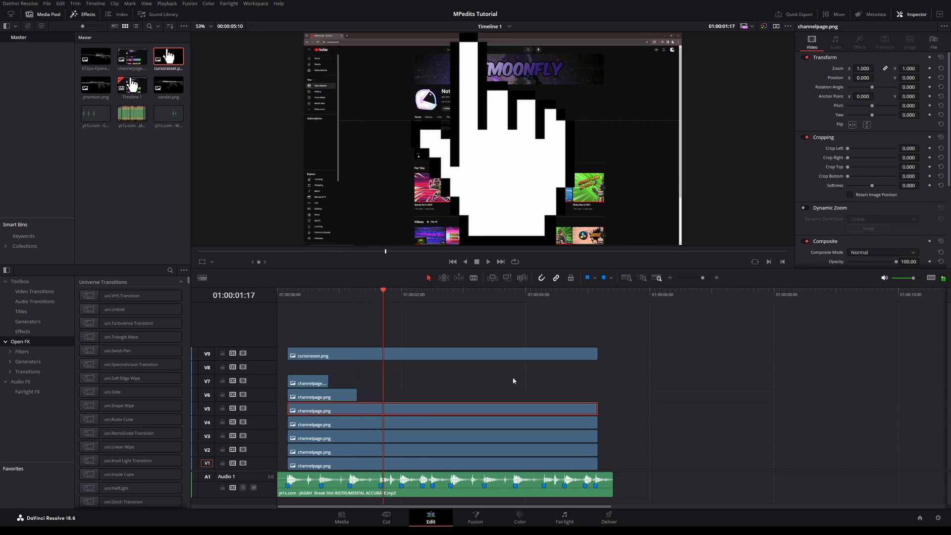
left_click_drag(597, 410, 389, 415)
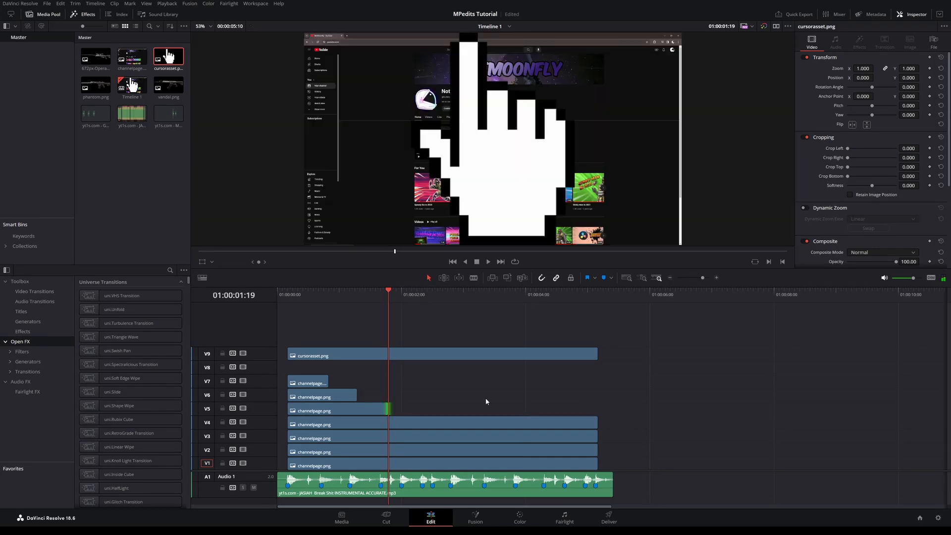
Trim the end of the channelpage.png clip on Video 4 to 01:00:02:03, three frames past the fifth marker
left_click(420, 423)
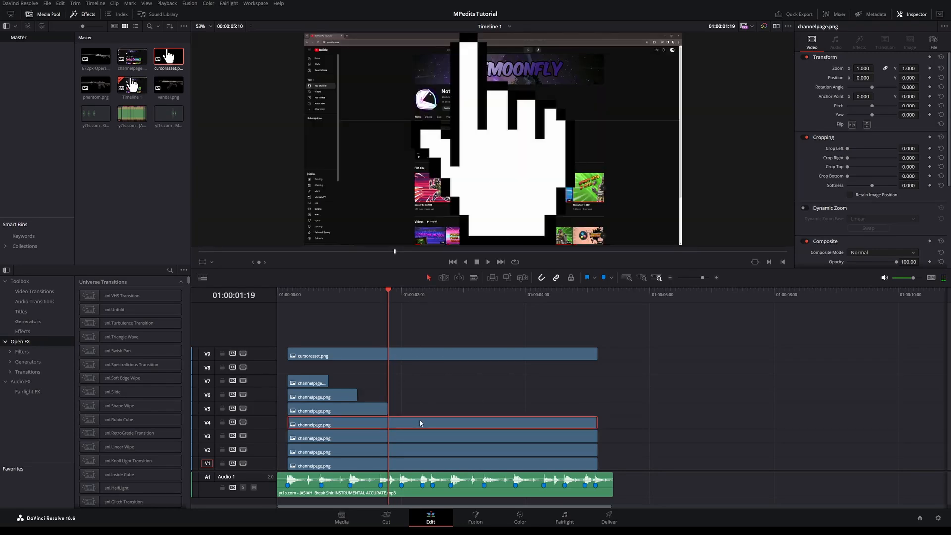
left_click(399, 293)
key("Right")
key("Right")
key("Right")
left_click_drag(597, 423, 409, 424)
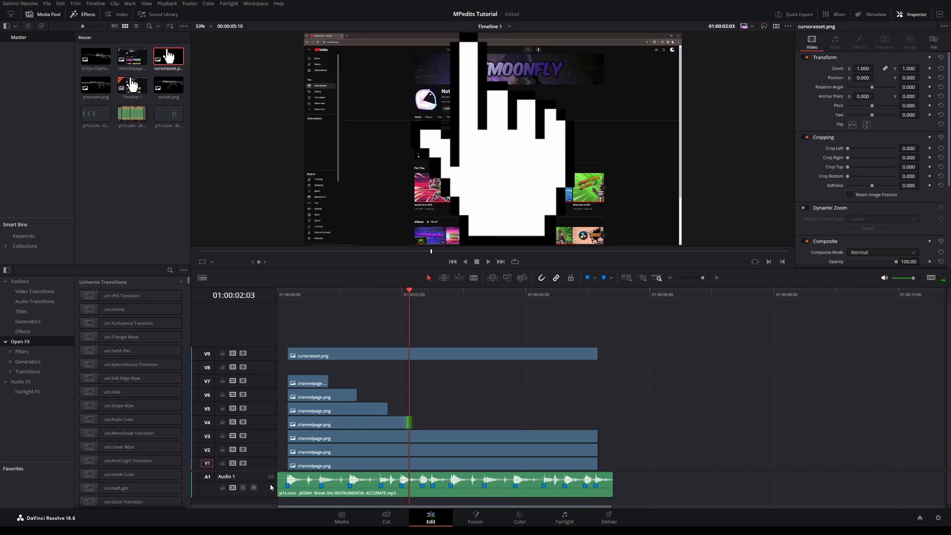
Trim the channelpage.png clips on Video 3 and Video 2 to end three frames past the sixth and seventh markers respectively
key("Right")
key("Right")
key("Right")
key("Right")
key("Right")
left_click_drag(597, 438, 450, 439)
key("Right")
key("Right")
key("Right")
left_click_drag(450, 439, 429, 438)
key("Right")
left_click_drag(597, 450, 440, 450)
Delete the untrimmed channelpage.png clip from Video 1
key("Right")
key("Right")
key("Right")
key("Right")
key("Right")
key("Right")
key("Right")
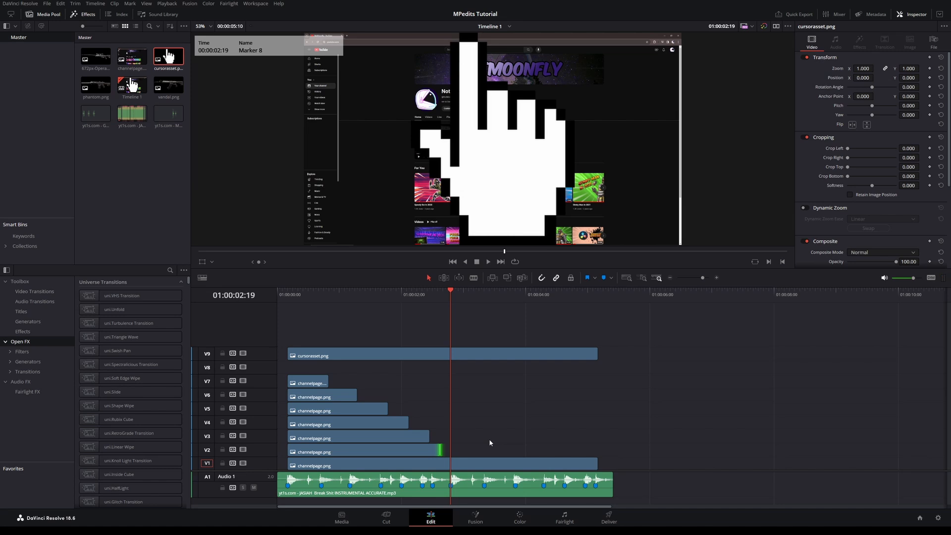
left_click(434, 486)
left_click(544, 463)
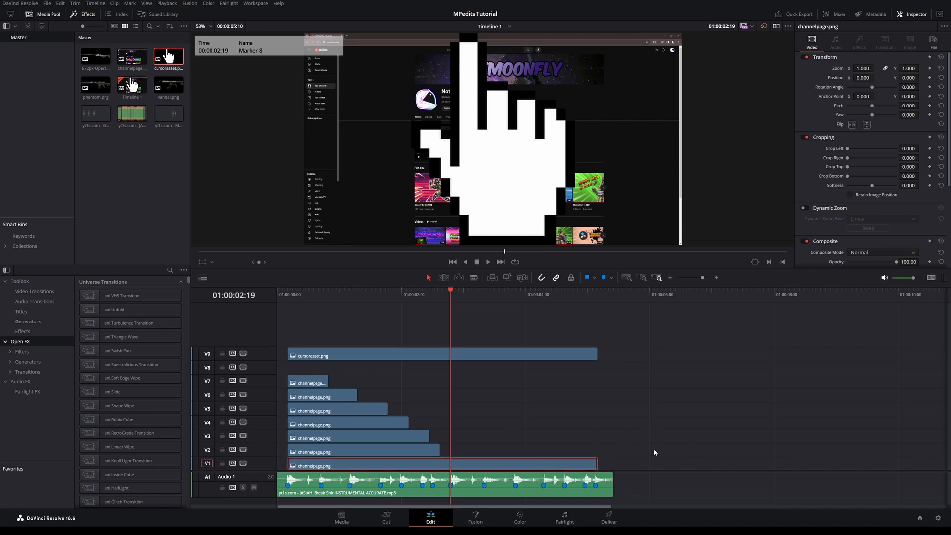
key("Delete")
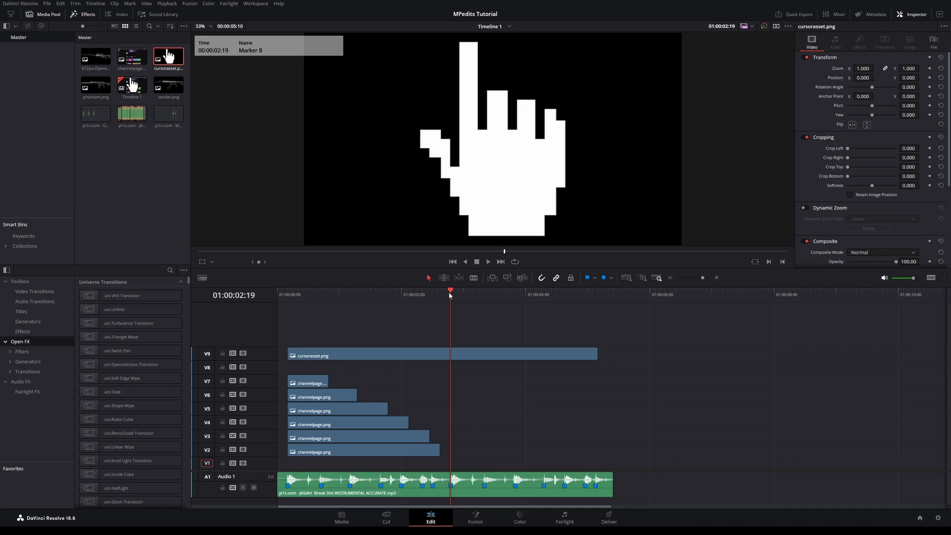
At the first marker, set the Video 7 channelpage.png clip to zoom 0.620, position X -286, Y 92 and rotation angle 4.5
left_click_drag(452, 296, 293, 315)
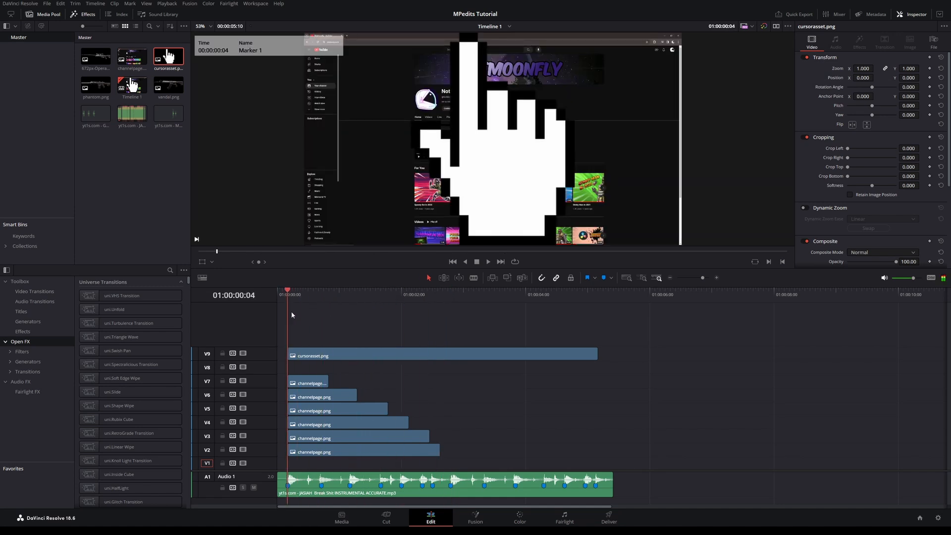
left_click(304, 384)
left_click_drag(522, 270, 522, 336)
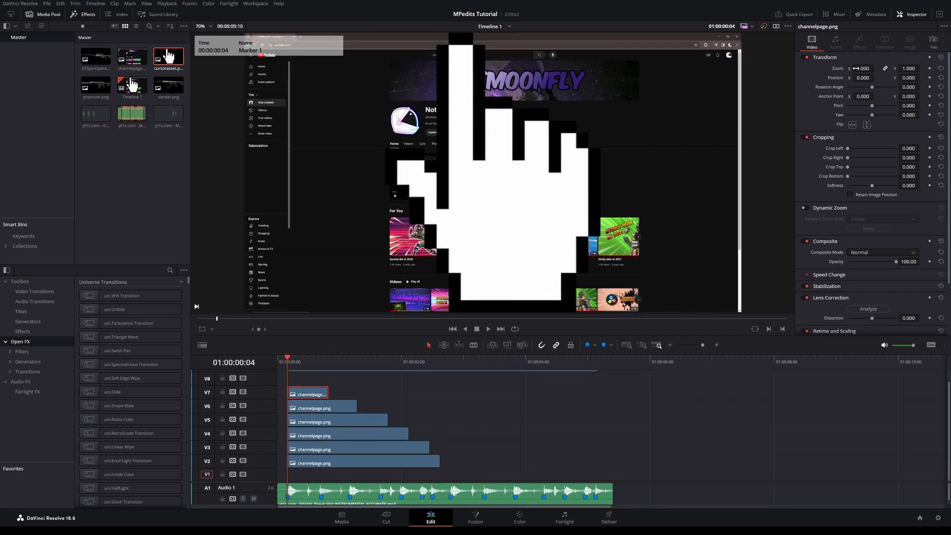
mouse_move(865, 68)
left_mouse_down()
mouse_move(910, 87)
mouse_move(910, 78)
mouse_move(857, 69)
mouse_move(863, 77)
left_mouse_up()
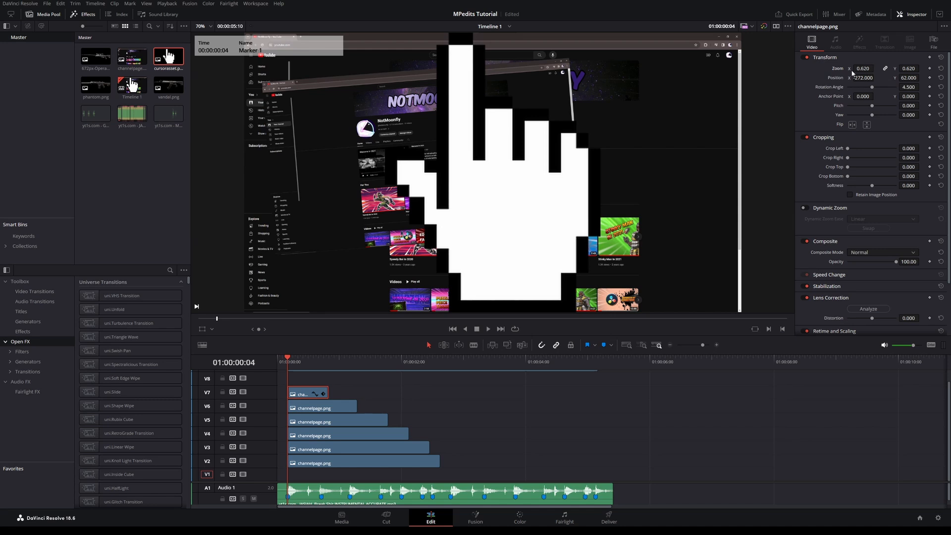
left_click_drag(865, 78, 911, 75)
key("q")
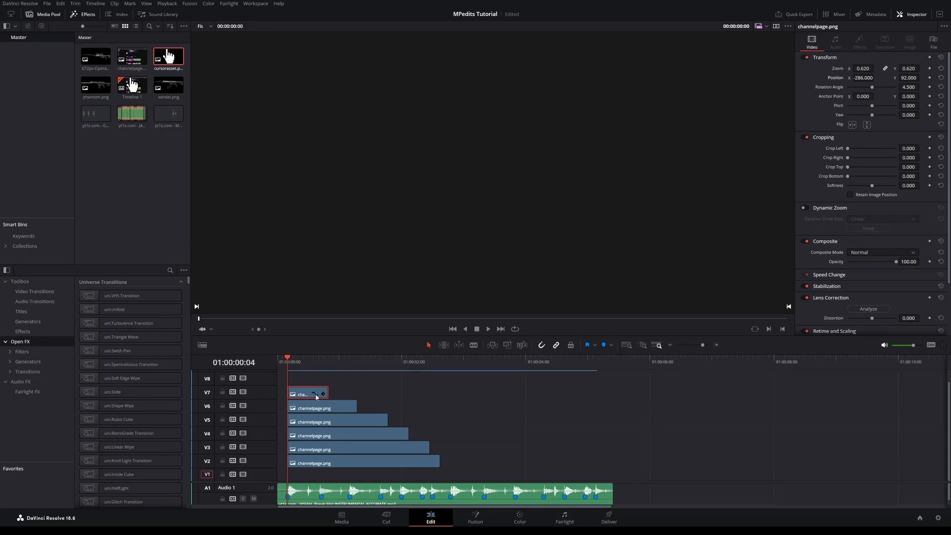
key("q")
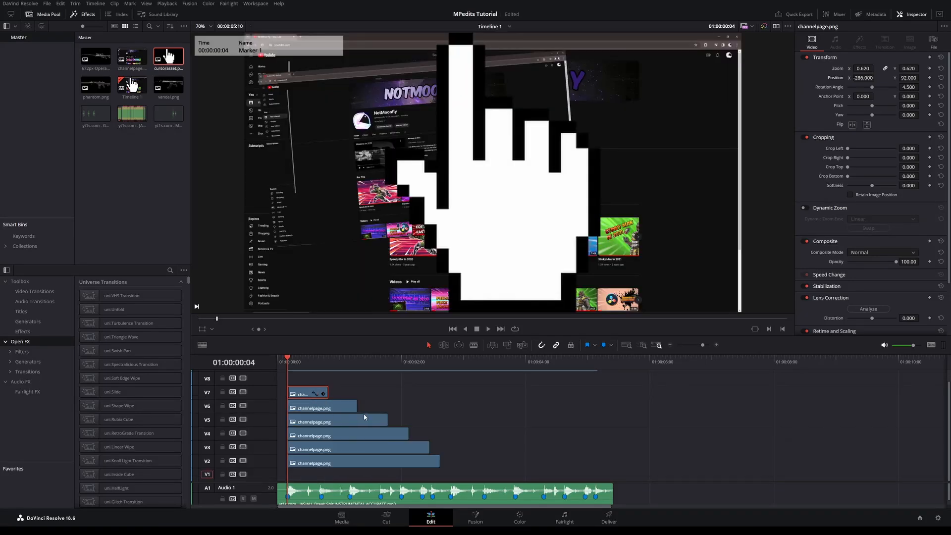
Scale the Video 6 channelpage.png clip to zoom 0.710, save the project, and rotate the clip slightly
left_click(326, 409)
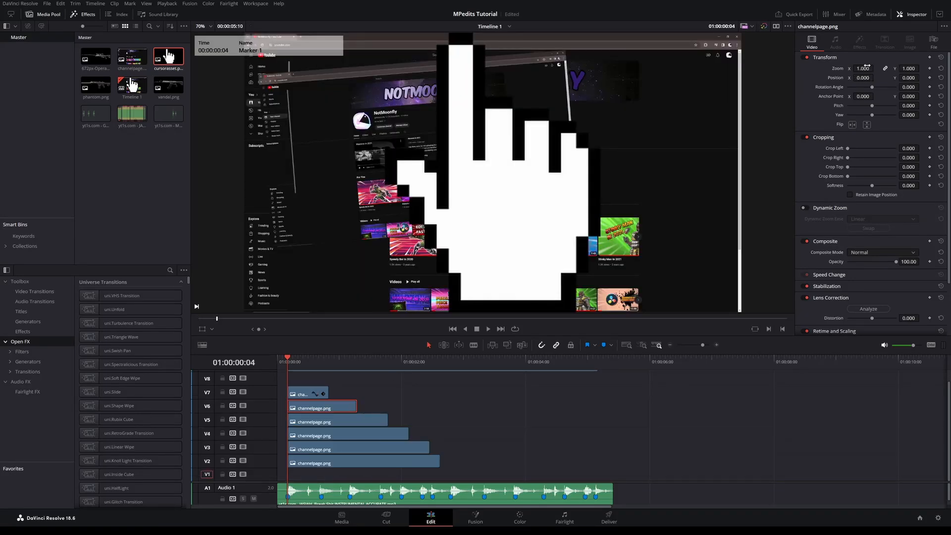
left_click_drag(872, 65, 862, 68)
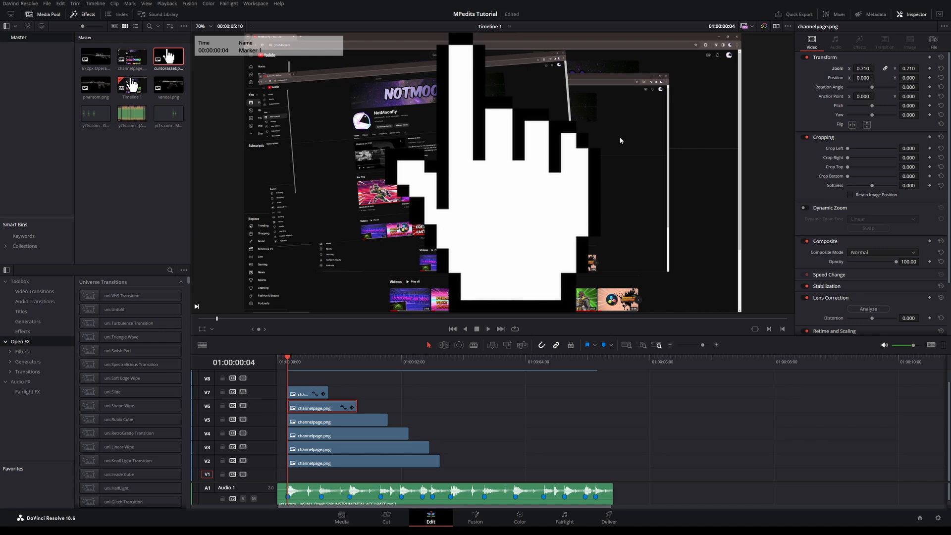
key("ctrl+s")
mouse_move(910, 87)
left_mouse_down()
mouse_move(902, 87)
mouse_move(908, 69)
mouse_move(913, 76)
mouse_move(874, 77)
mouse_move(894, 77)
mouse_move(849, 69)
mouse_move(929, 87)
left_mouse_up()
Scale, tilt and offset the channelpage.png clips on Video 5 and Video 4, giving Video 4 zoom 0.790 and rotation angle 2.9
left_click(318, 425)
left_click(394, 433)
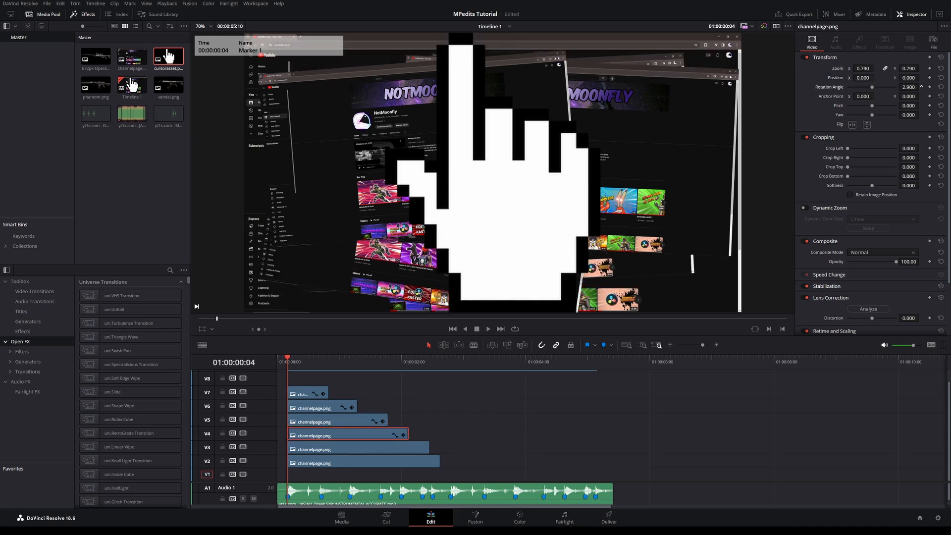
mouse_move(863, 78)
left_mouse_down()
mouse_move(934, 78)
mouse_move(902, 69)
mouse_move(901, 88)
mouse_move(940, 88)
mouse_move(903, 69)
mouse_move(853, 77)
mouse_move(937, 78)
mouse_move(837, 88)
mouse_move(852, 87)
mouse_move(855, 68)
left_mouse_up()
Scale, tilt and offset the Video 3 and Video 2 clips, giving Video 2 zoom 0.800, rotation angle 6.1 and position X about -290
left_click(402, 448)
left_click(412, 461)
left_click_drag(911, 85, 876, 77)
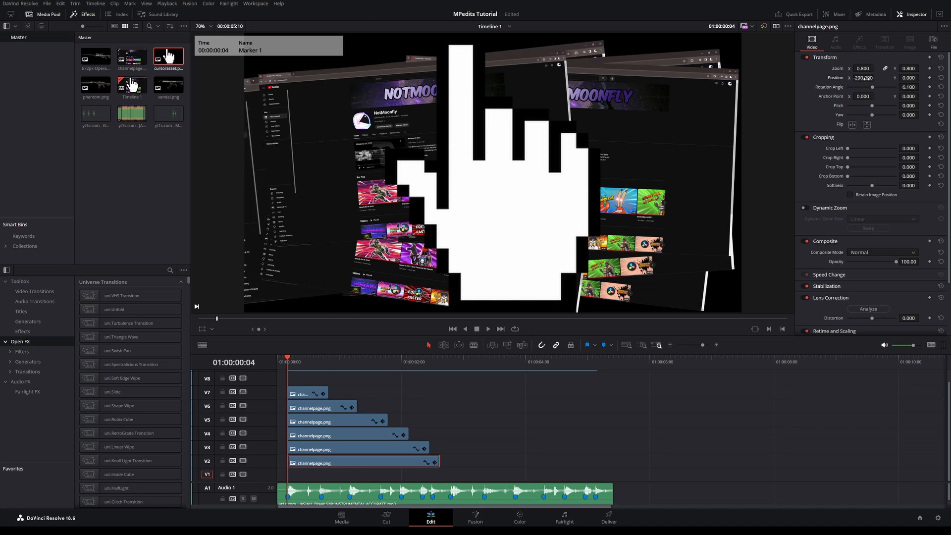
Import wp10532908.png into the media pool and place it on Video 1 from the first marker as the background
left_click(687, 427)
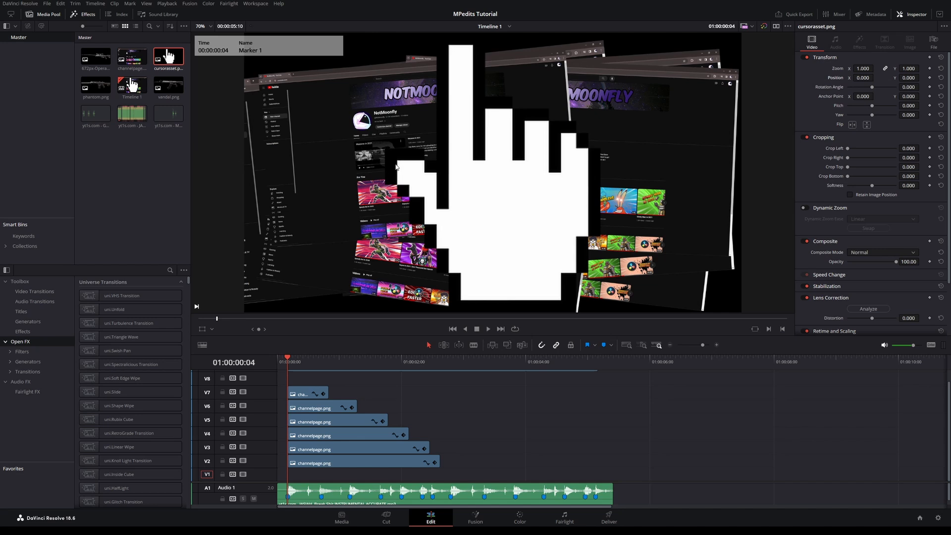
left_click(96, 114)
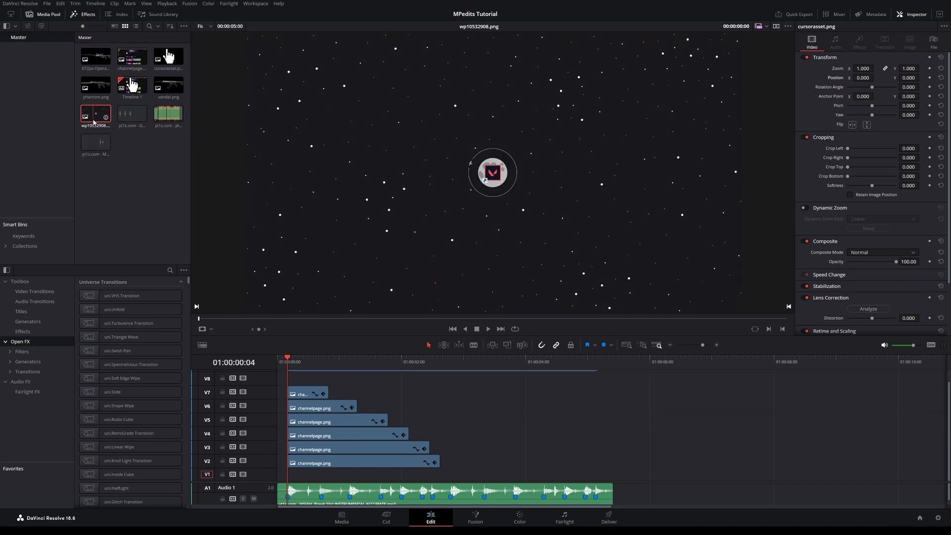
left_click_drag(94, 122, 293, 478)
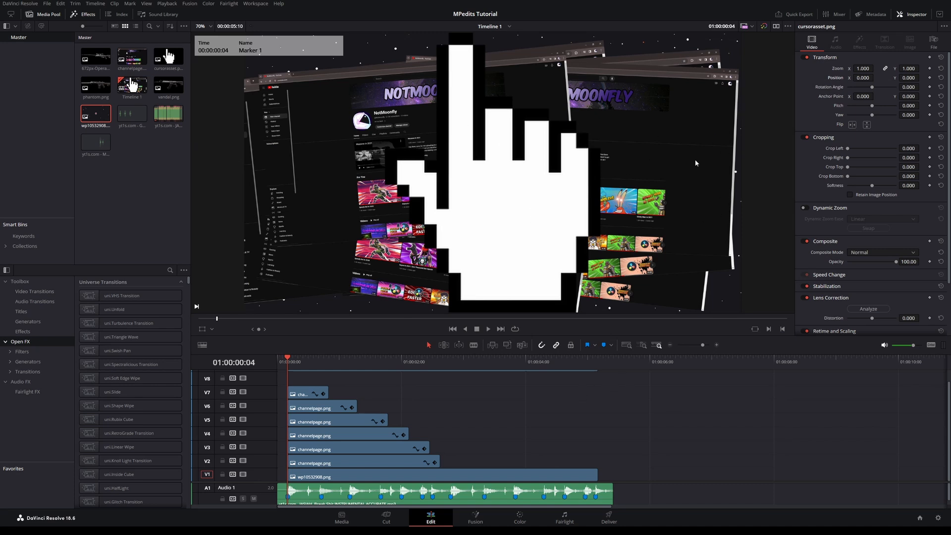
Shrink the cursorasset.png clip on Video 9 to zoom 0.070
scroll(713, 418, "up", 1)
scroll(711, 417, "down", 1)
scroll(709, 416, "up", 1)
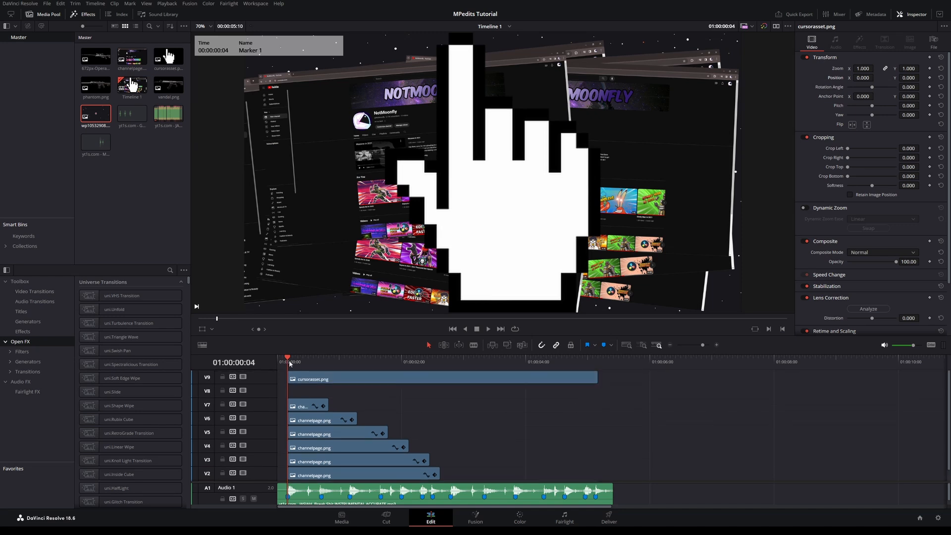
left_click(350, 377)
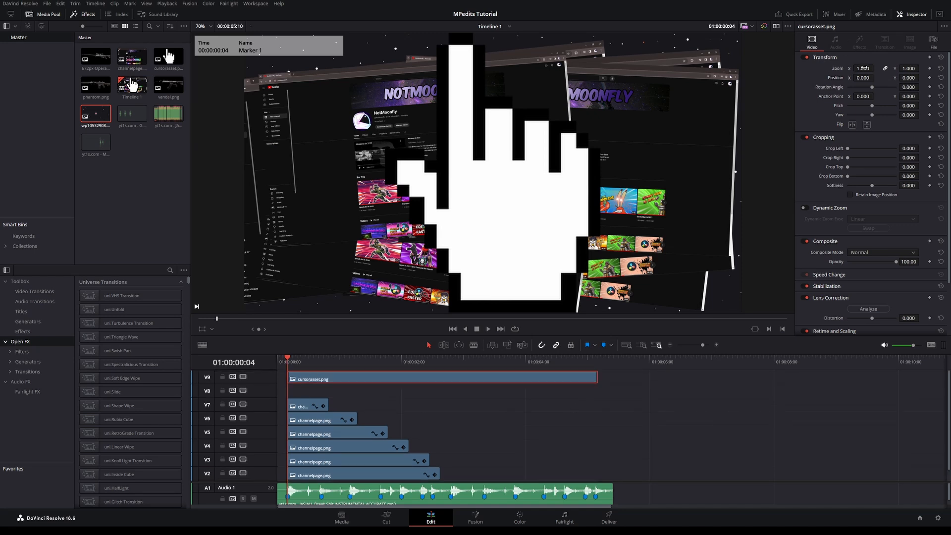
left_click_drag(863, 68, 821, 68)
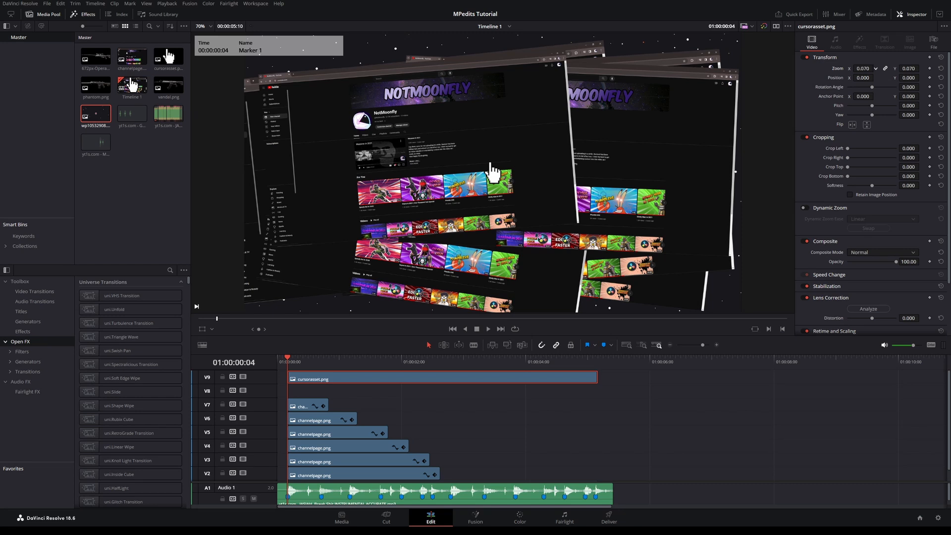
left_click_drag(821, 69, 820, 68)
Extend the start of the cursorasset.png clip back to 01:00:00:01, three frames before the first marker
left_click_drag(703, 346, 712, 345)
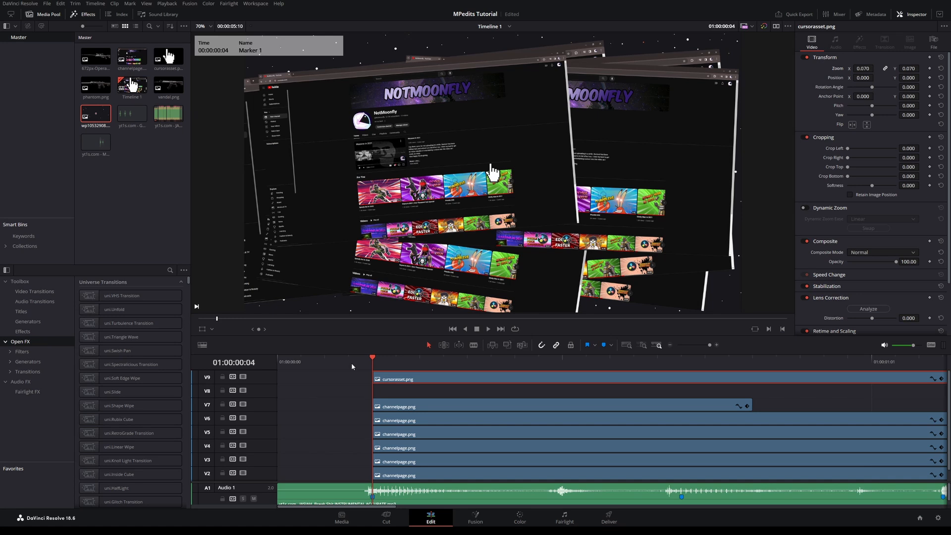
key("Left")
key("Left")
key("Left")
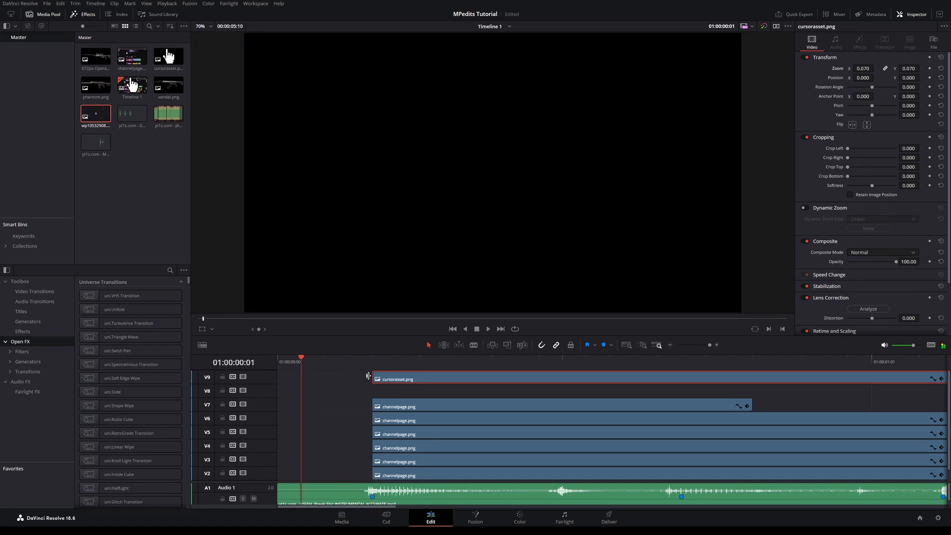
left_click_drag(368, 377, 307, 379)
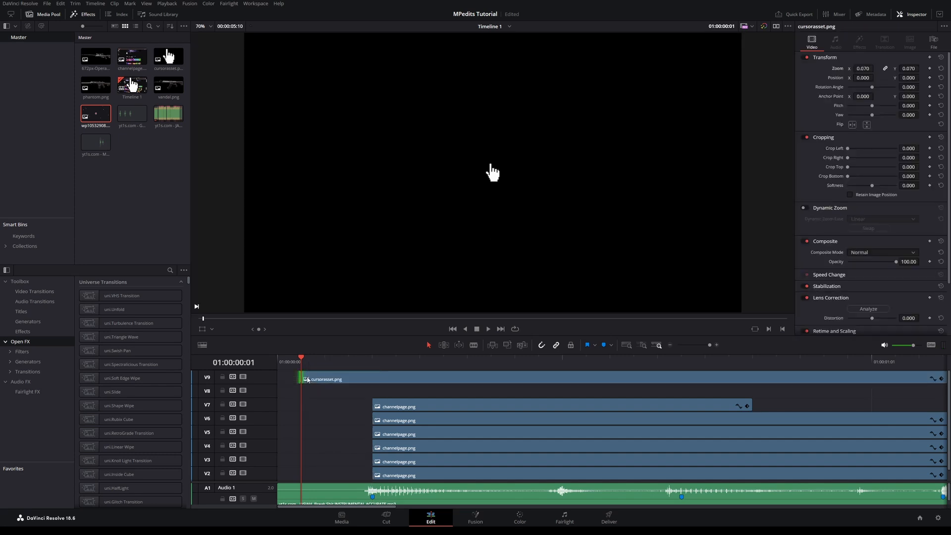
Add Transform keyframes to the cursorasset.png clip at 01:00:00:01 and at the first marker, 01:00:00:04
left_click(345, 380)
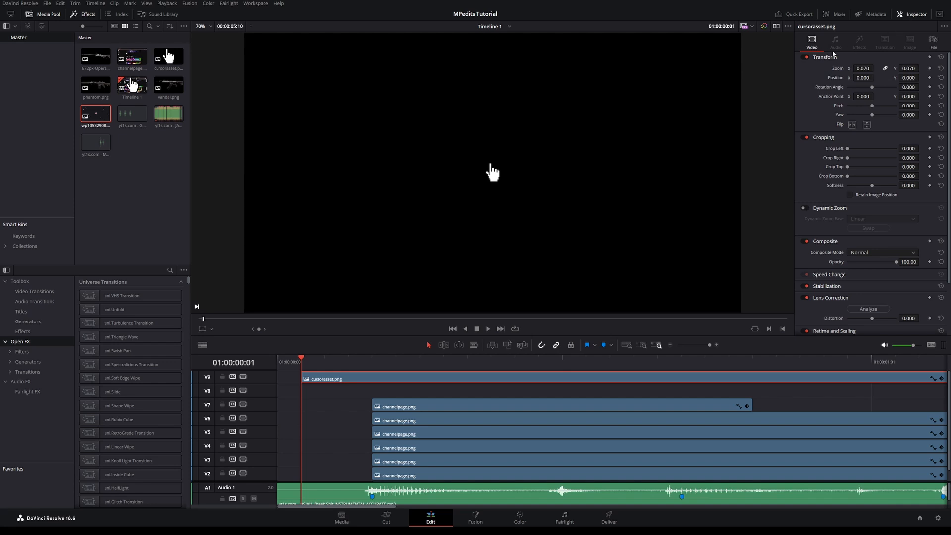
key("Right")
key("Right")
key("Right")
left_click(931, 58)
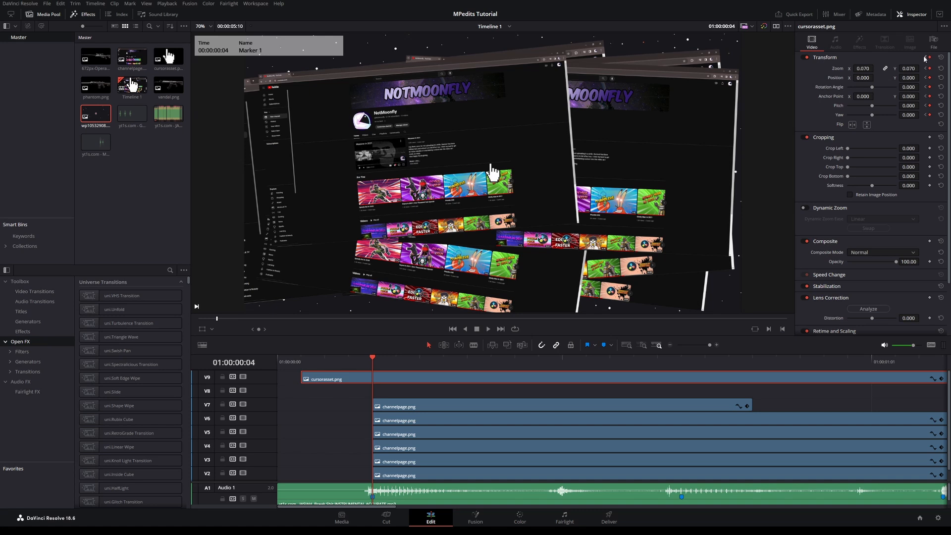
Set the cursor's first keyframe to zoom 1.050, rotation 57.710, pitch 0.527, yaw 0.327 and position X 3158, Y -635
left_click(926, 58)
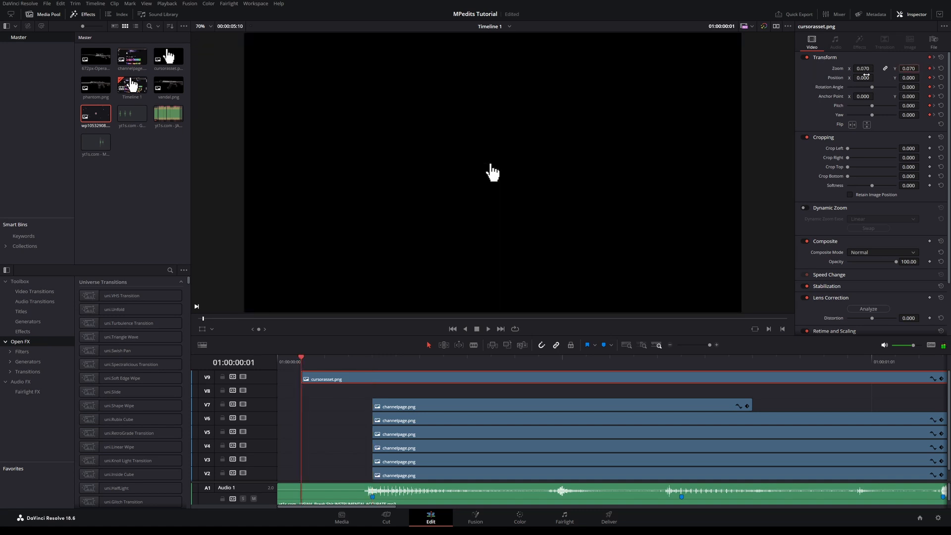
left_click_drag(873, 87, 875, 69)
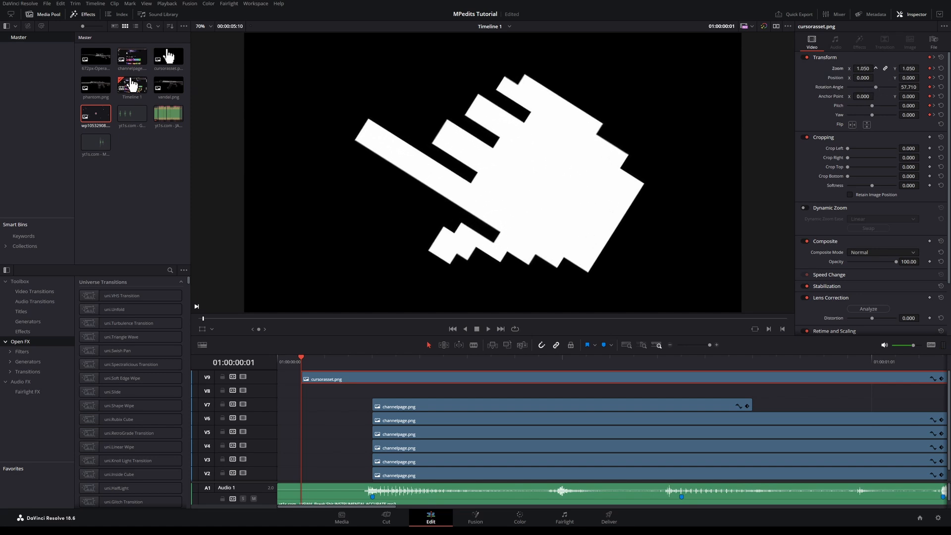
left_click_drag(911, 105, 922, 114)
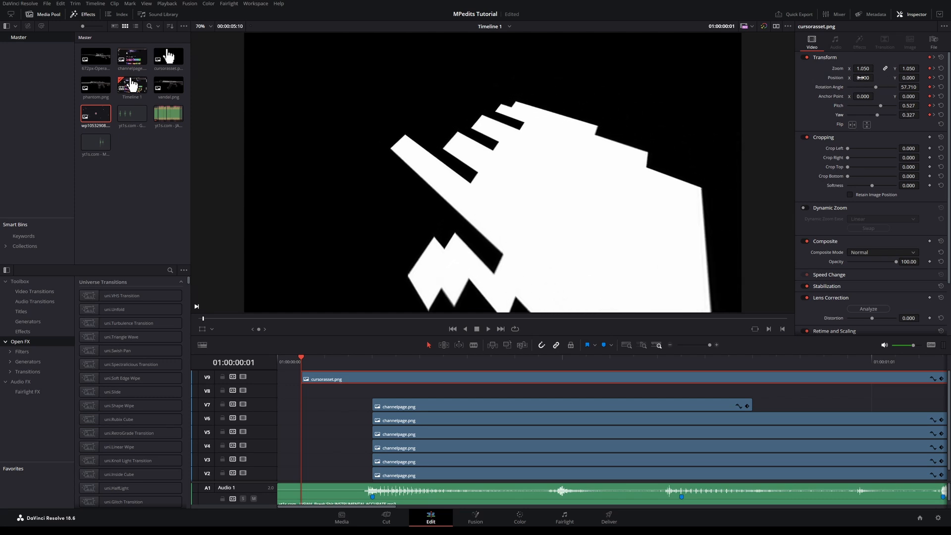
left_click_drag(860, 78, 909, 78)
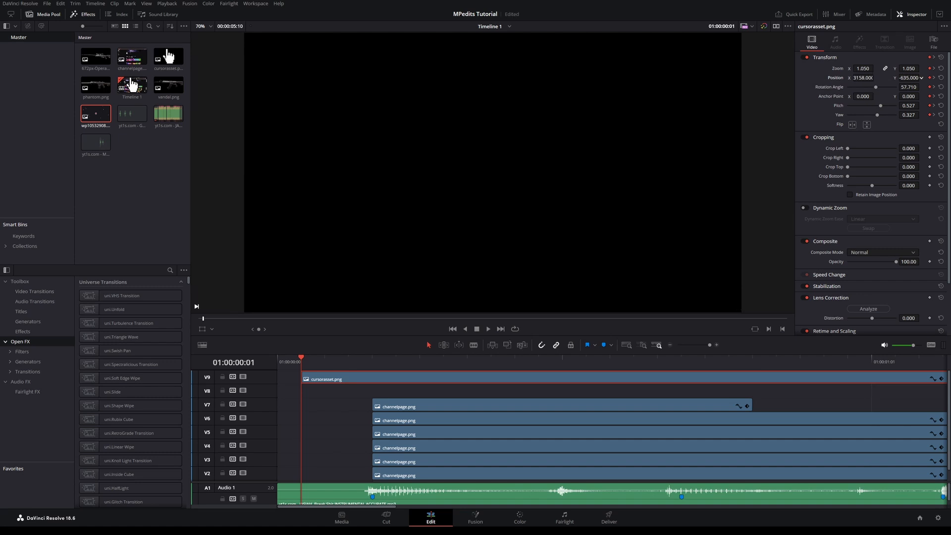
Step through the frames between the cursor's two keyframes to check its fly-in animation
key("Right")
key("Right")
key("Right")
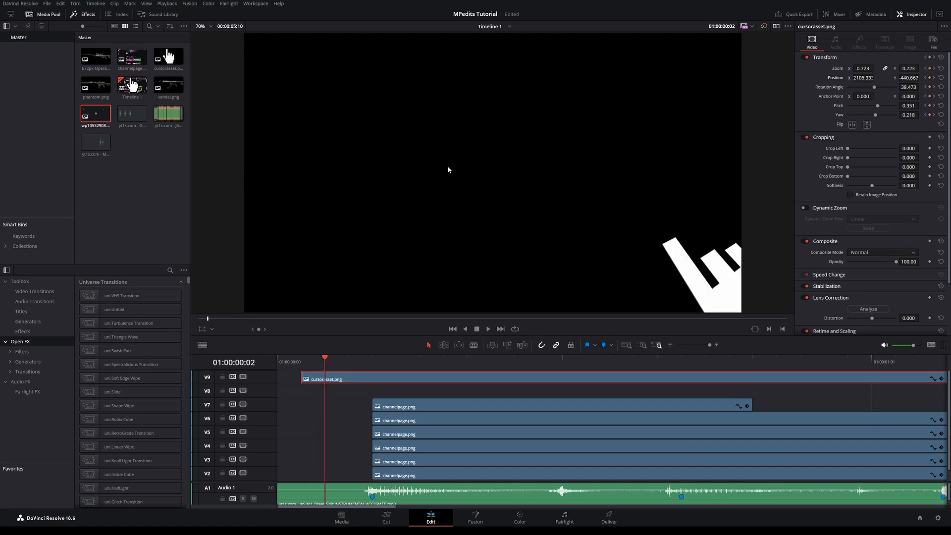
key("Left")
key("Left")
key("Left")
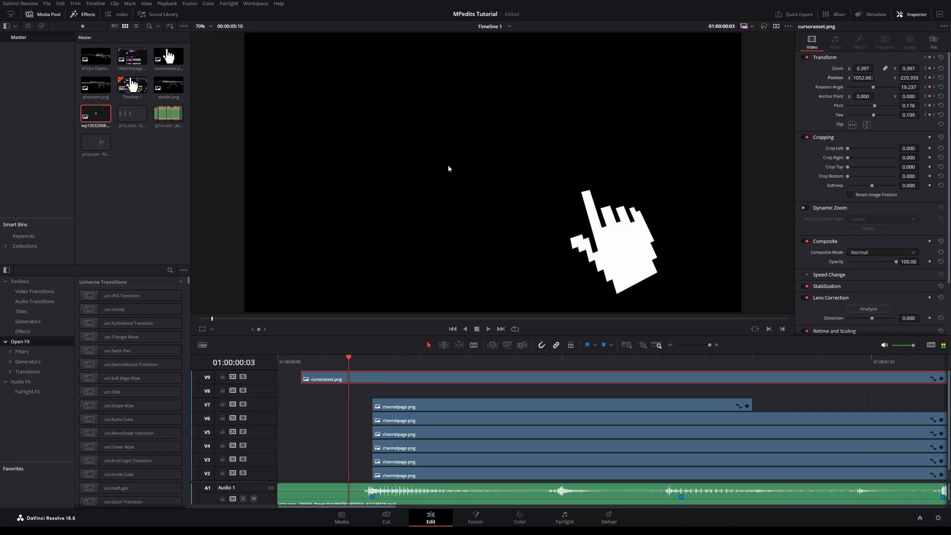
key("Right")
key("Right")
key("Right")
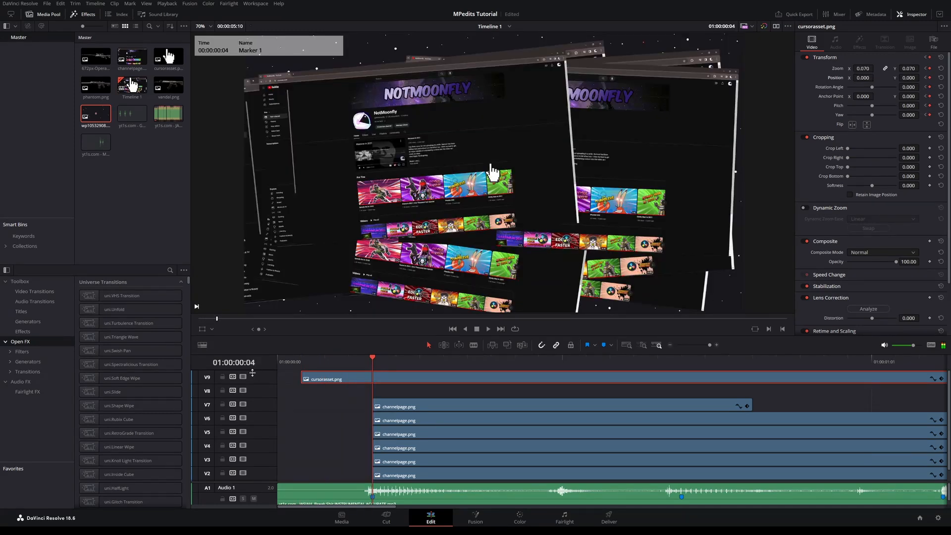
Play back the opening repeatedly from the cursor clip's start to check the timing of its fly-in at the first marker
key("Home")
key("space")
key("space")
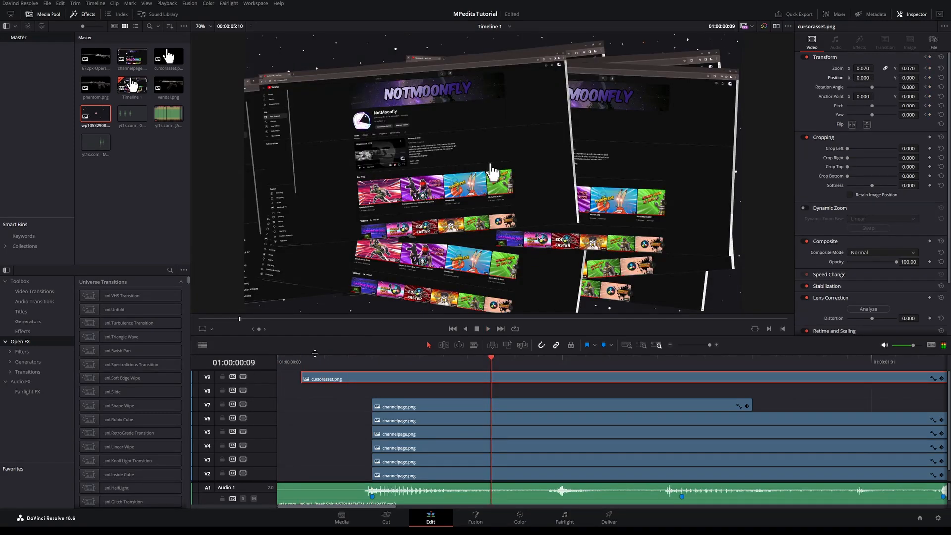
left_click(302, 362)
key("space")
key("space")
left_click(301, 364)
key("space")
key("space")
left_click(315, 360)
key("space")
key("space")
left_click(315, 360)
key("space")
key("space")
left_click(315, 362)
key("space")
key("space")
left_click(301, 362)
key("space")
key("space")
left_click(312, 363)
key("space")
key("space")
left_click(312, 364)
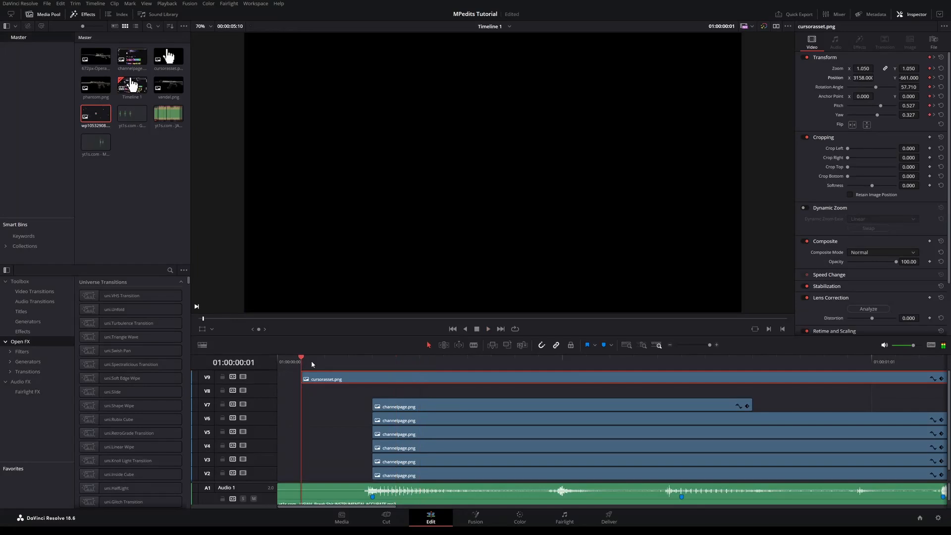
key("space")
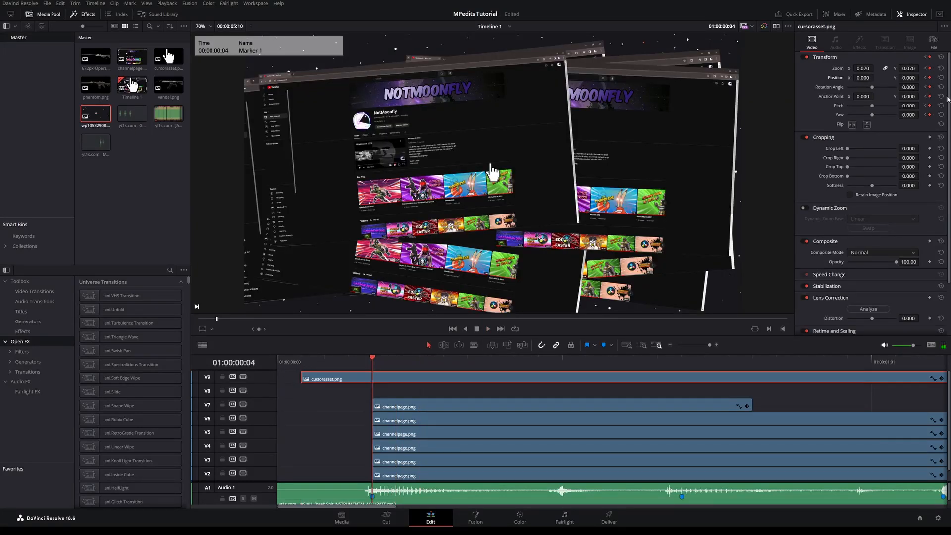
Set the cursor's keyframe at the first marker to rotation 55.800, pitch 0.223 and yaw 0.194, and save the project
left_click_drag(910, 106, 922, 87)
key("ctrl+s")
Add a Transform keyframe to the cursor at 01:00:00:06 and set its zoom there to 0.060
key("Right")
key("Right")
left_click(930, 58)
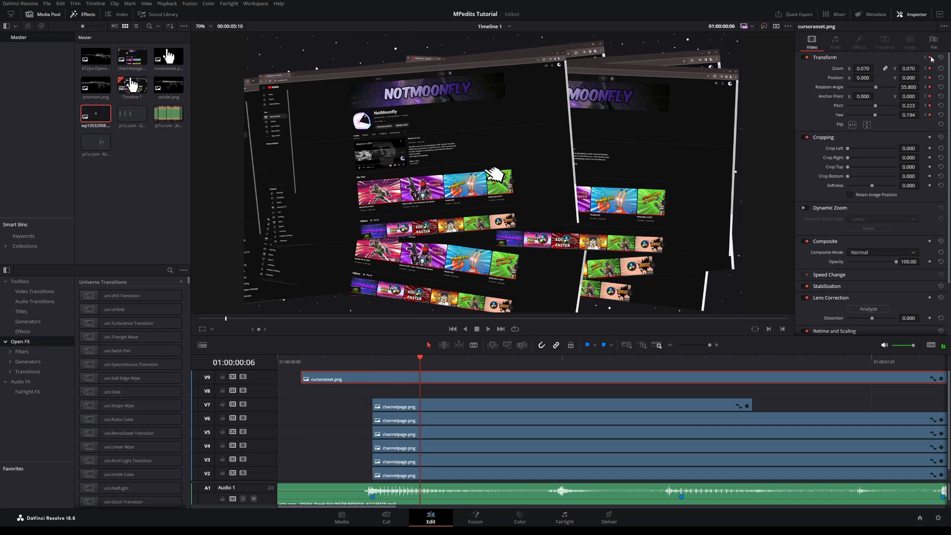
left_click_drag(913, 70, 920, 69)
Set the cursor's zoom to 0.070 at 01:00:00:08 and keyframe its remaining Transform parameters on the same frame
key("space")
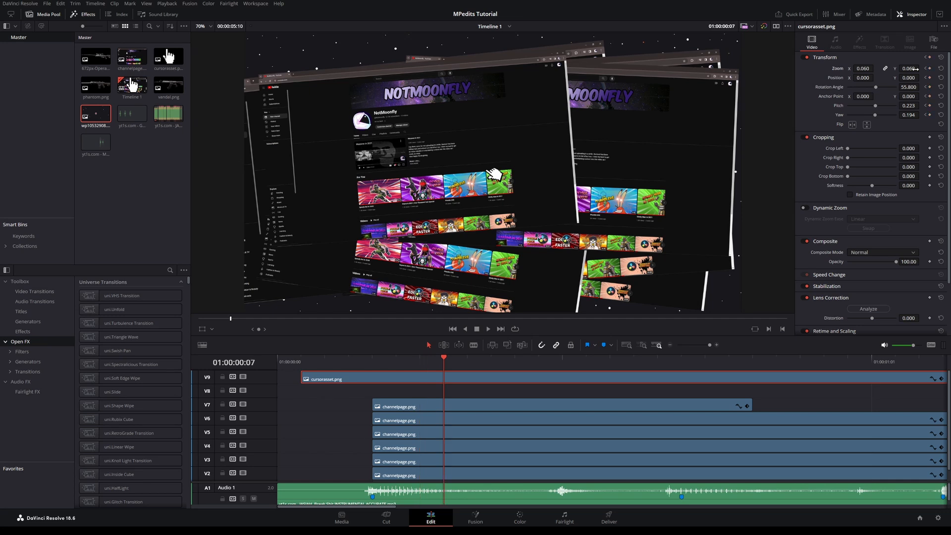
left_click_drag(909, 68, 917, 68)
left_click(930, 78)
left_click(930, 87)
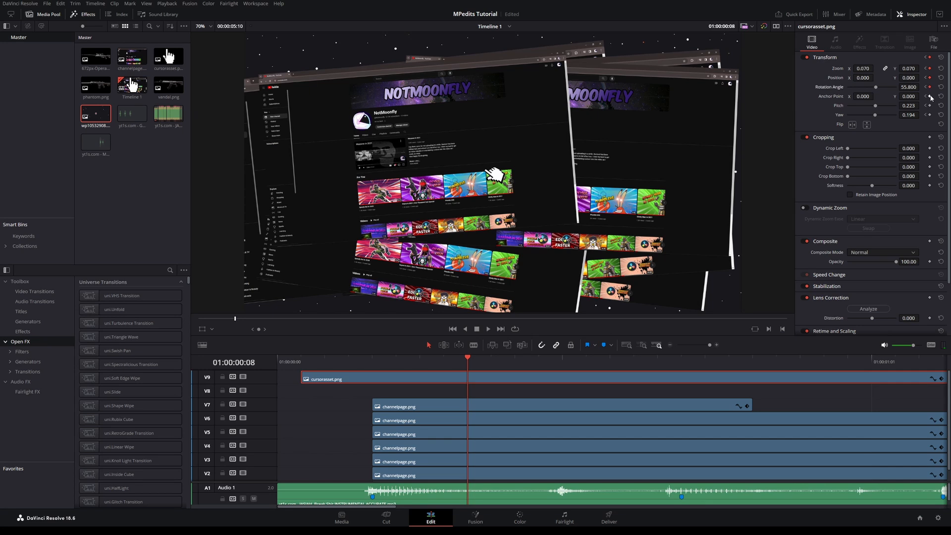
left_click(930, 96)
left_click(930, 105)
Review the cursor's fly-in and its brief zoom dip by stepping back and playing from the clip's start
key("Left")
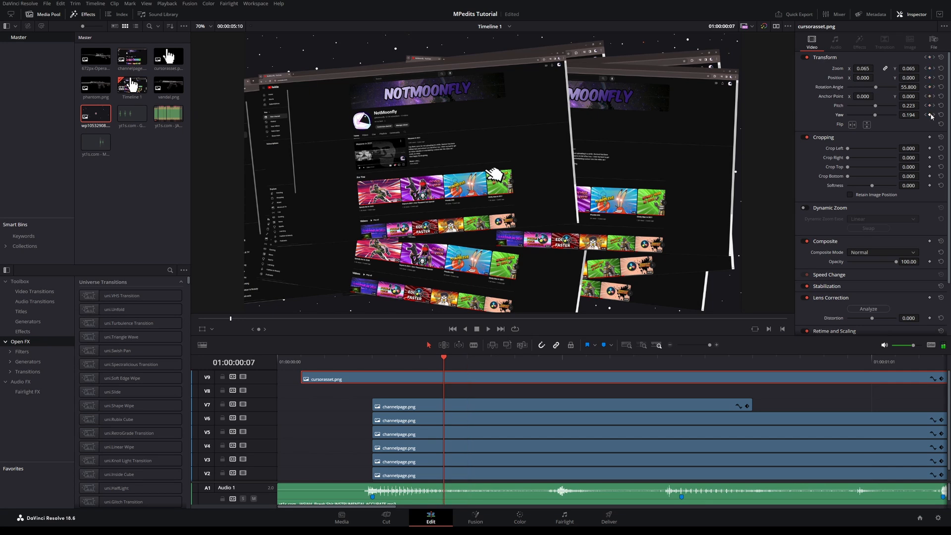
key("Left")
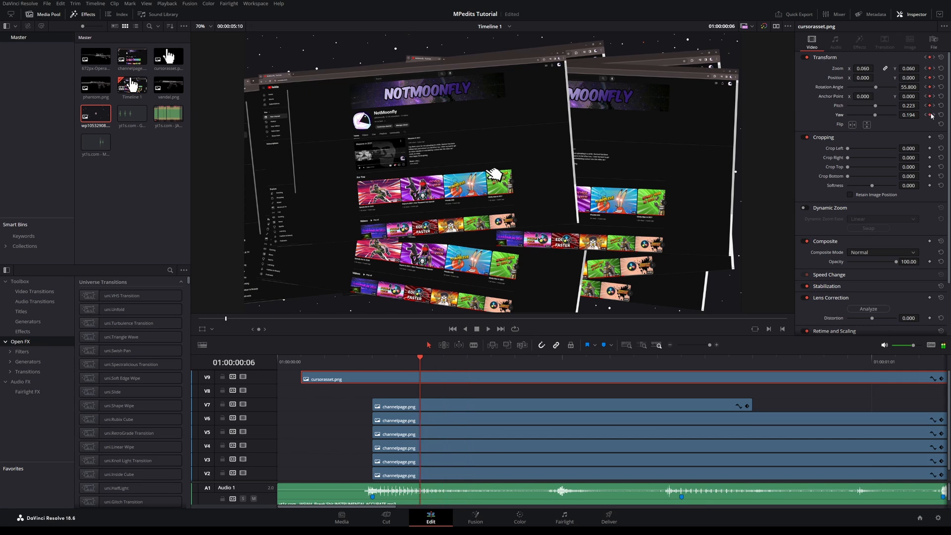
left_click(311, 361)
key("space")
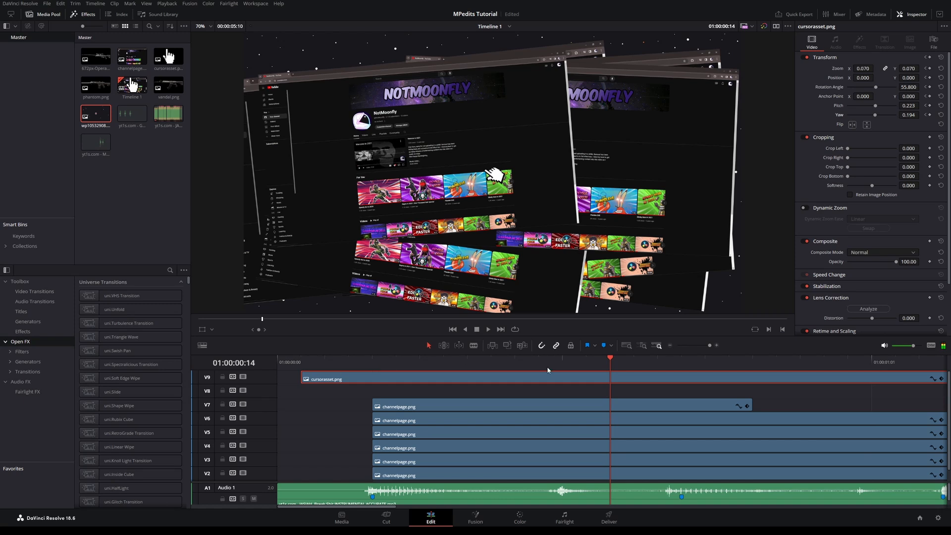
left_click_drag(606, 362, 303, 362)
key("space")
key("space")
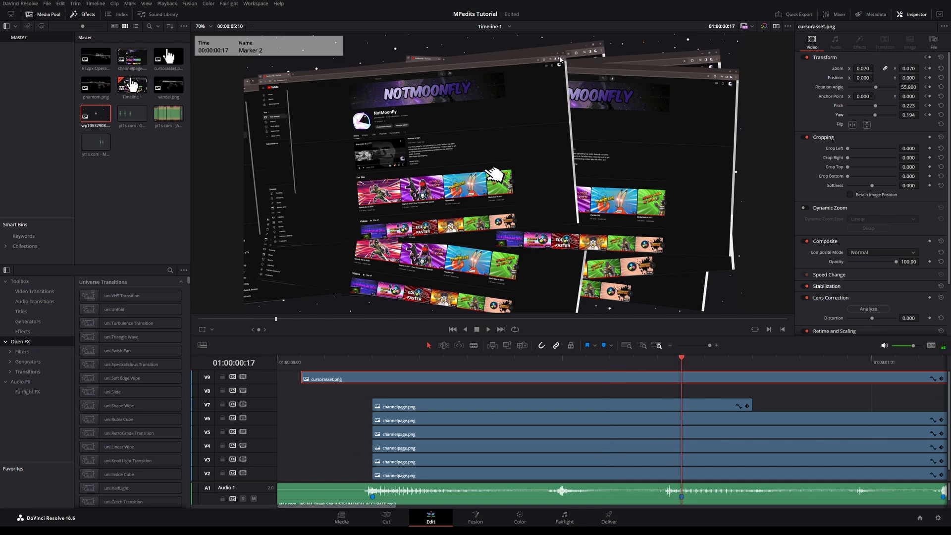
Add Transform keyframes to the cursor at the second marker, 01:00:00:17, and five frames earlier at 01:00:00:12
key("shift+Up")
left_click(930, 57)
key("Left")
key("Left")
key("Left")
key("Left")
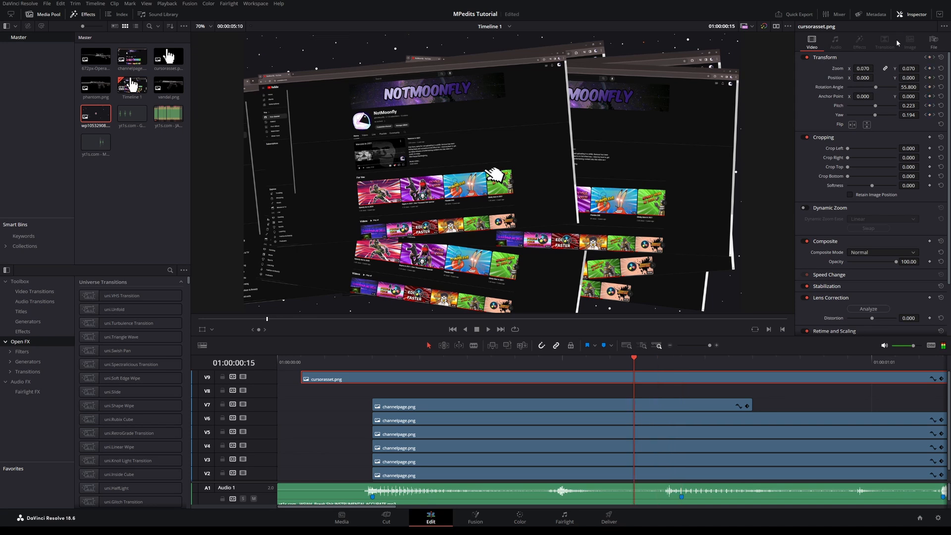
key("Left")
left_click(930, 57)
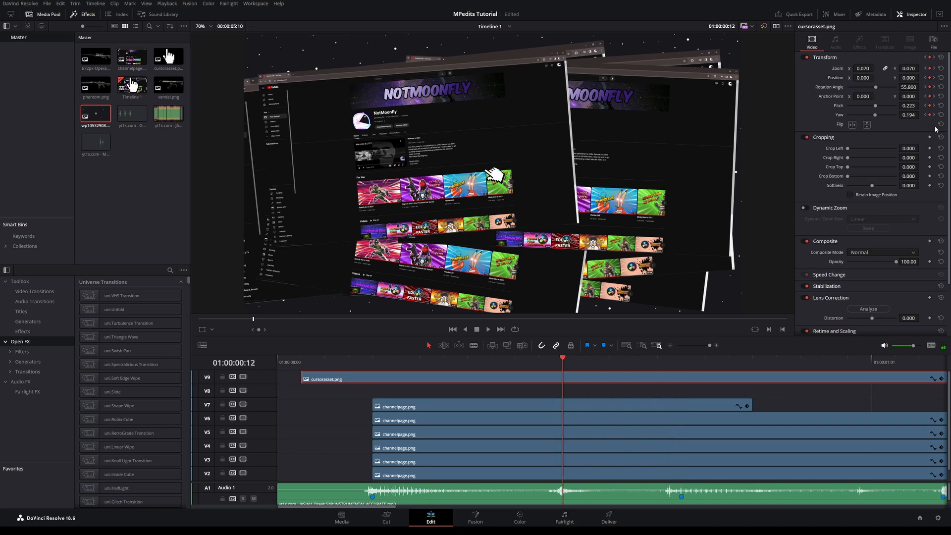
Set the cursor's second-marker keyframe to position X 673, Y 433, rotation 747.201, pitch 0.331 and yaw 0.081, saving the project along the way
left_click(934, 57)
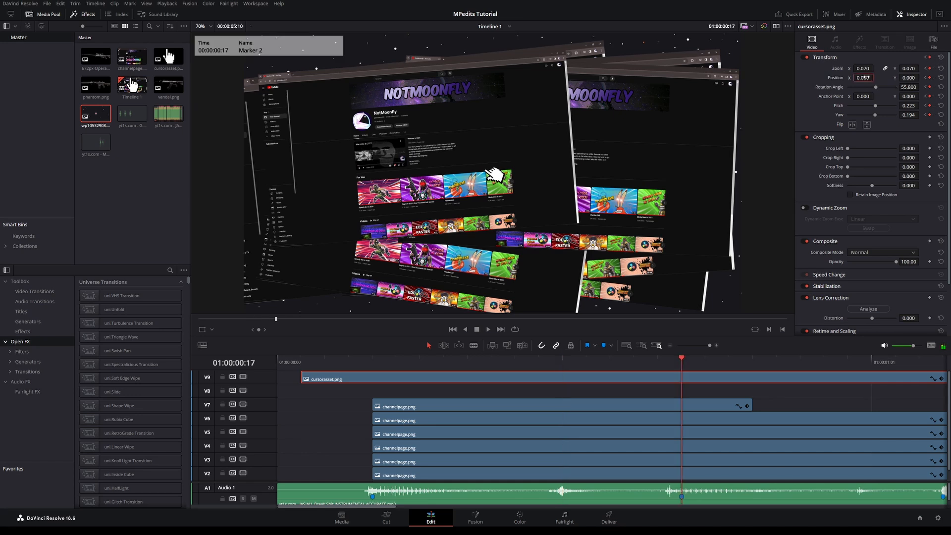
left_click_drag(863, 78, 910, 78)
left_click(910, 87)
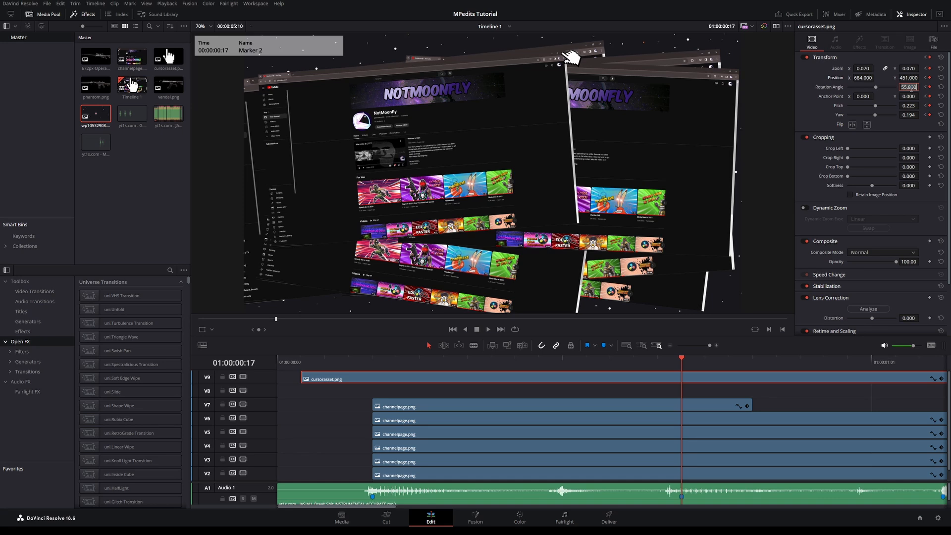
type("360")
key("Return")
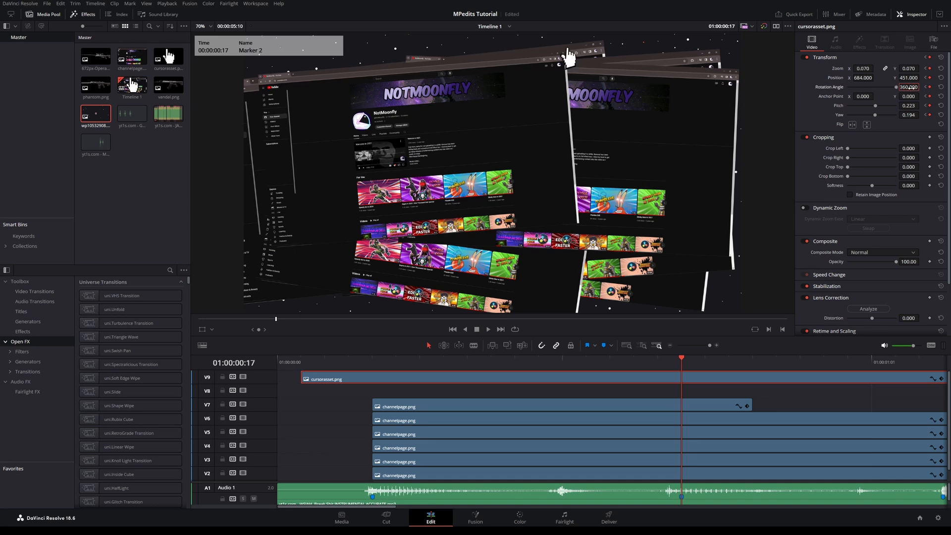
mouse_move(907, 87)
left_mouse_down()
mouse_move(921, 87)
mouse_move(908, 87)
left_mouse_up()
key("ctrl+s")
left_click_drag(906, 84, 856, 78)
left_click_drag(909, 107, 905, 116)
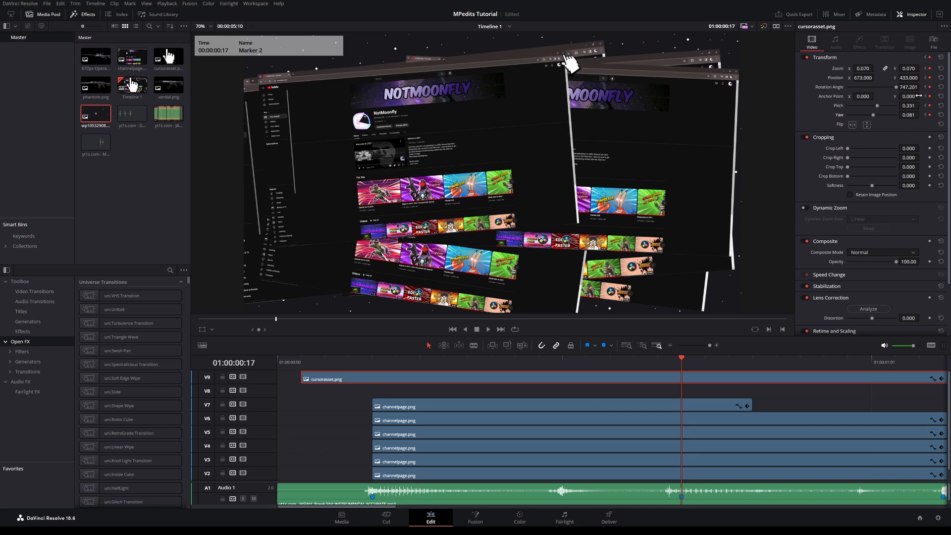
Step through and play back the cursor's spinning move from 01:00:00:12 to the second marker, undoing any accidental clip move
key("Left")
key("Left")
key("Left")
key("Left")
key("Left")
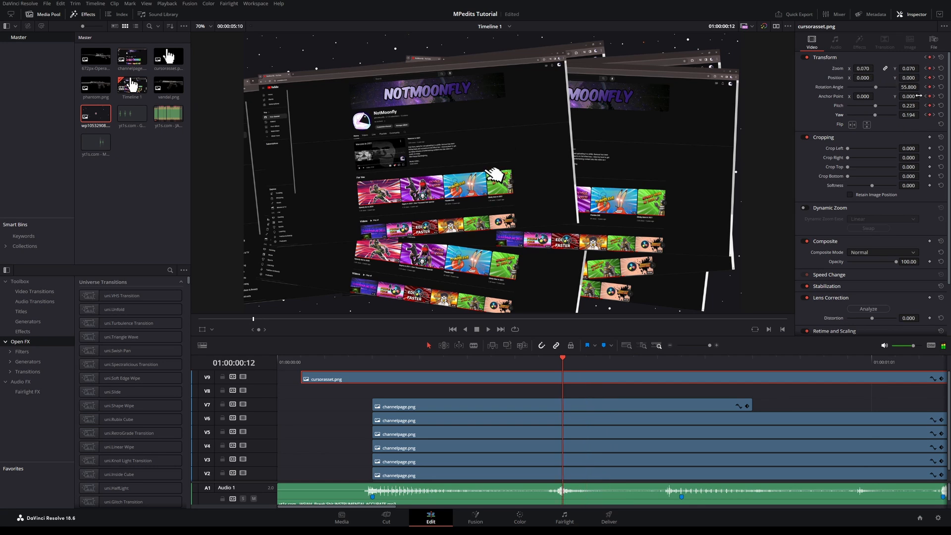
key("Left")
key("Left")
key("Left")
key("Right")
key("Right")
key("Right")
key("Right")
key("Right")
key("Right")
key("Right")
key("Right")
key("Right")
key("Right")
key("Right")
key("Right")
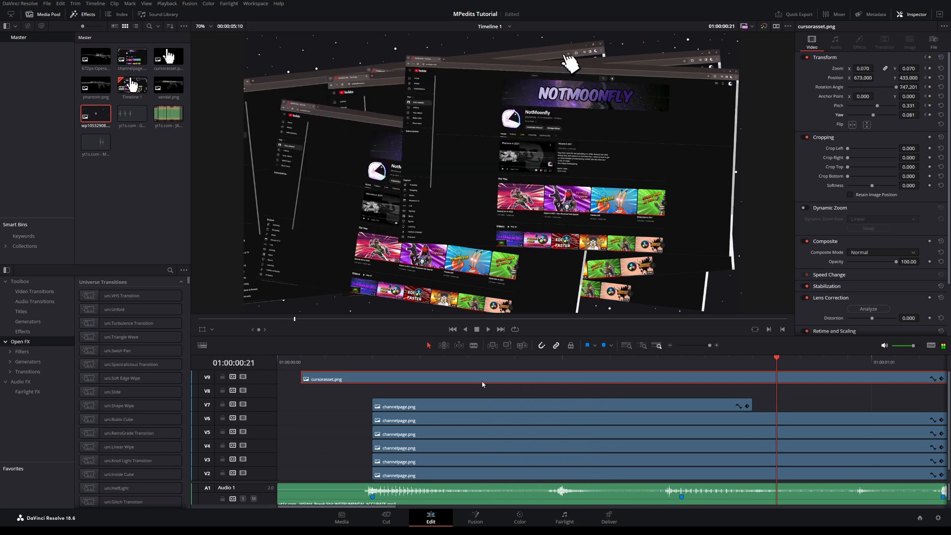
key("space")
left_click(489, 358)
key("Right")
key("Right")
key("Right")
key("Right")
key("Right")
key("Right")
key("Right")
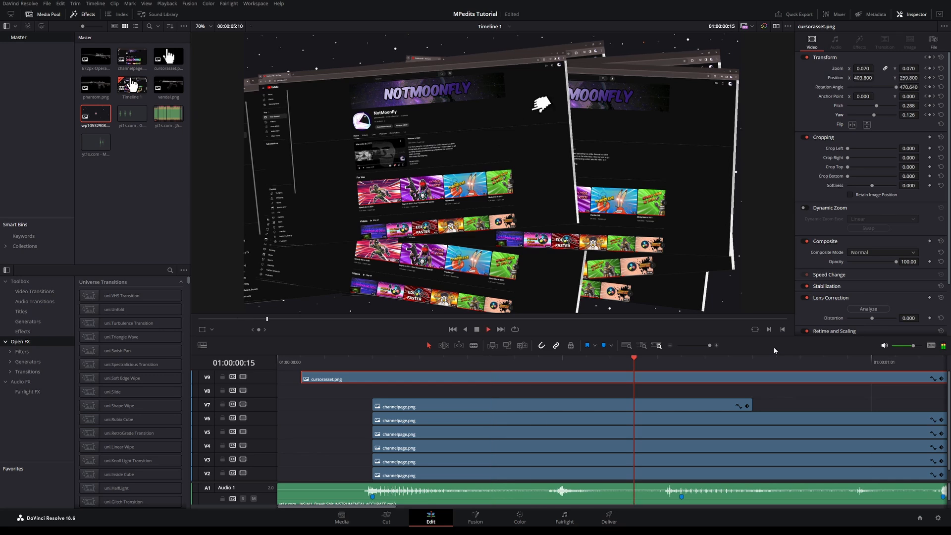
left_click(377, 363)
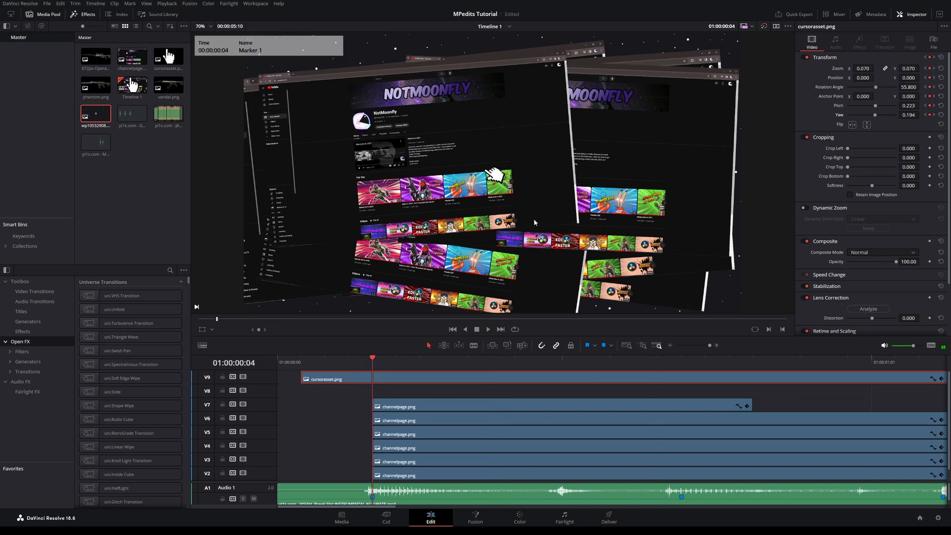
key("space")
key("space")
left_click(591, 359)
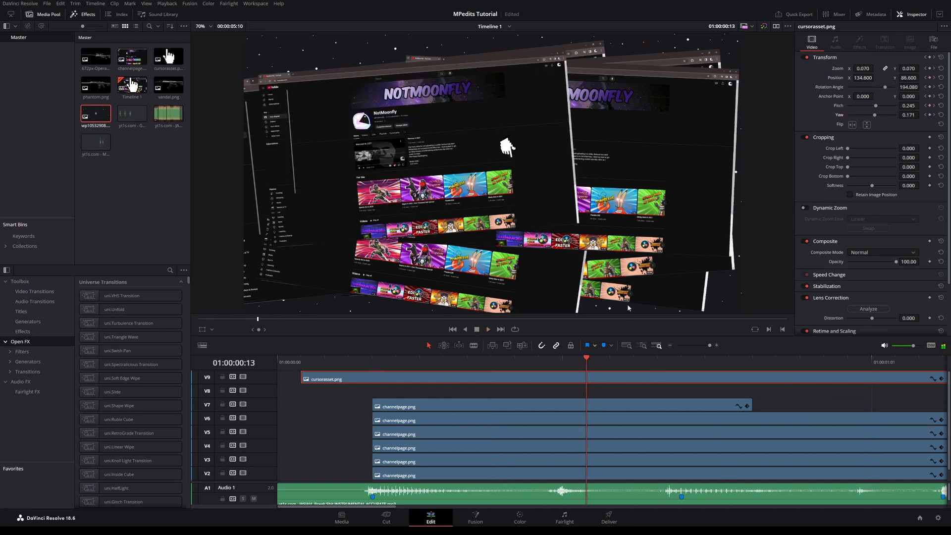
key("space")
key("space")
left_click_drag(712, 380, 691, 365)
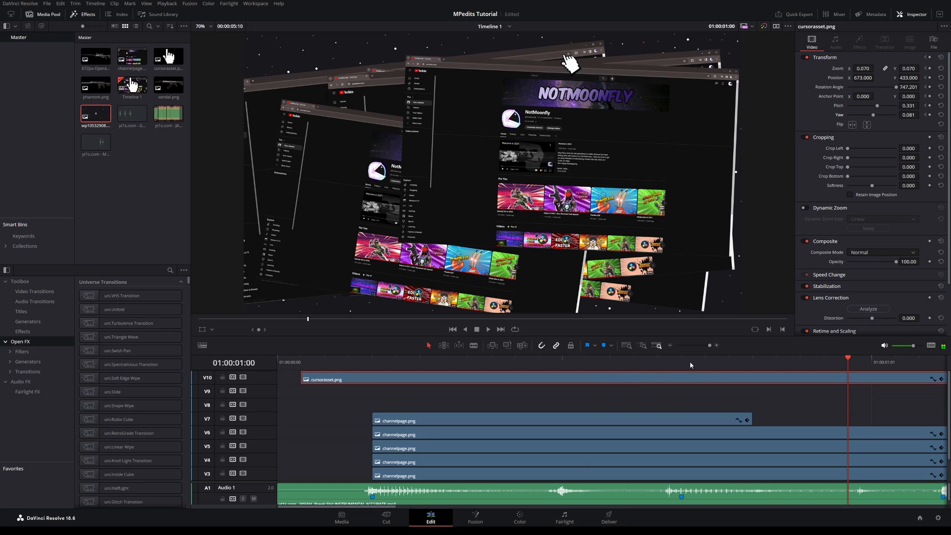
key("ctrl+z")
Save the project and set the cursor's zoom to 0.060 at 01:00:00:18, one frame after the second marker
left_click(700, 359)
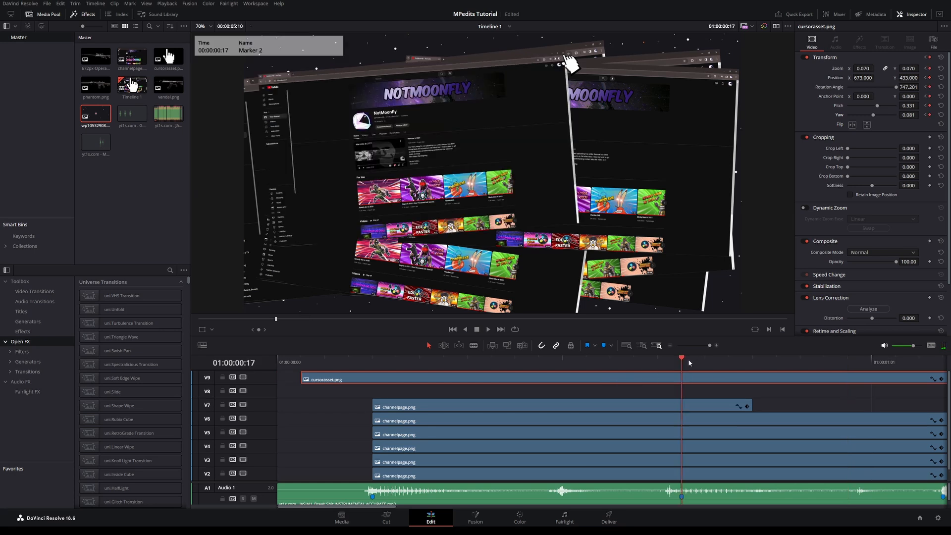
key("ctrl+s")
key("Right")
left_click_drag(912, 69, 907, 68)
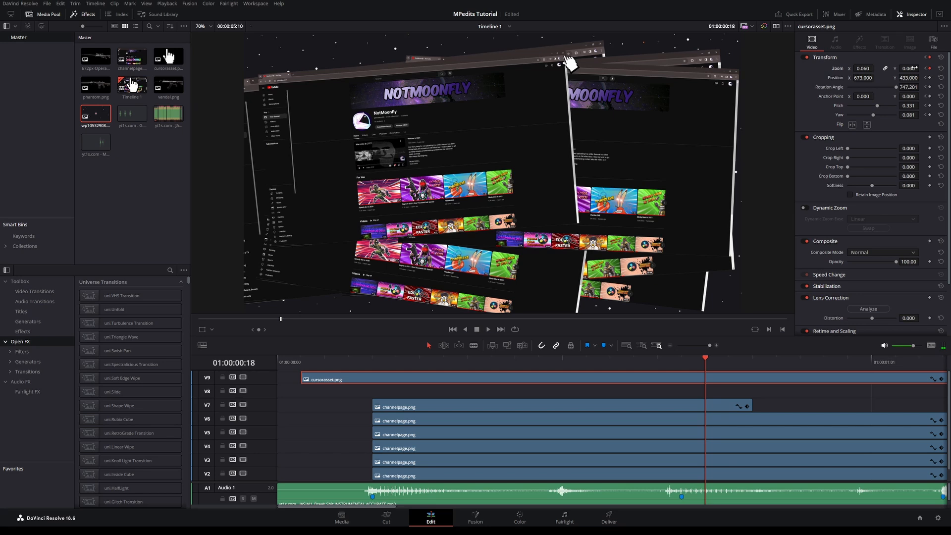
Set the cursor's zoom to 0.070 at 01:00:00:20 and keyframe its other Transform parameters there
key("Right")
key("Right")
left_click_drag(910, 68, 910, 68)
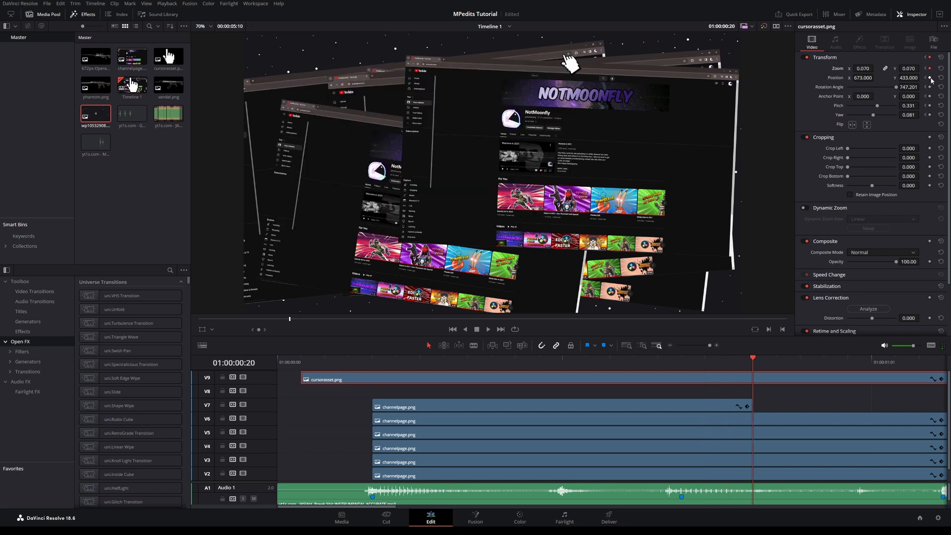
left_click(930, 106)
Scrub and play back the frames around the second marker to check the cursor's move and zoom dip
left_click(619, 364)
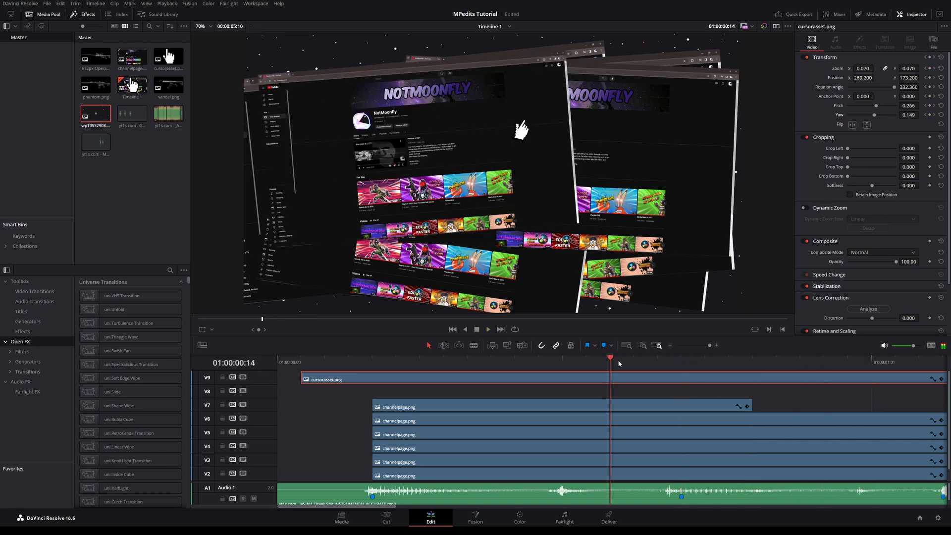
left_click_drag(619, 364, 731, 370)
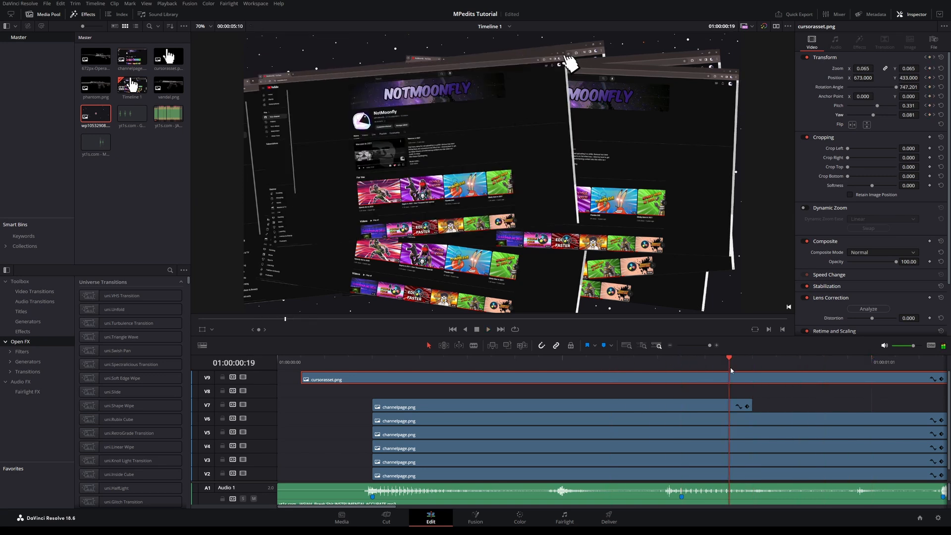
key("space")
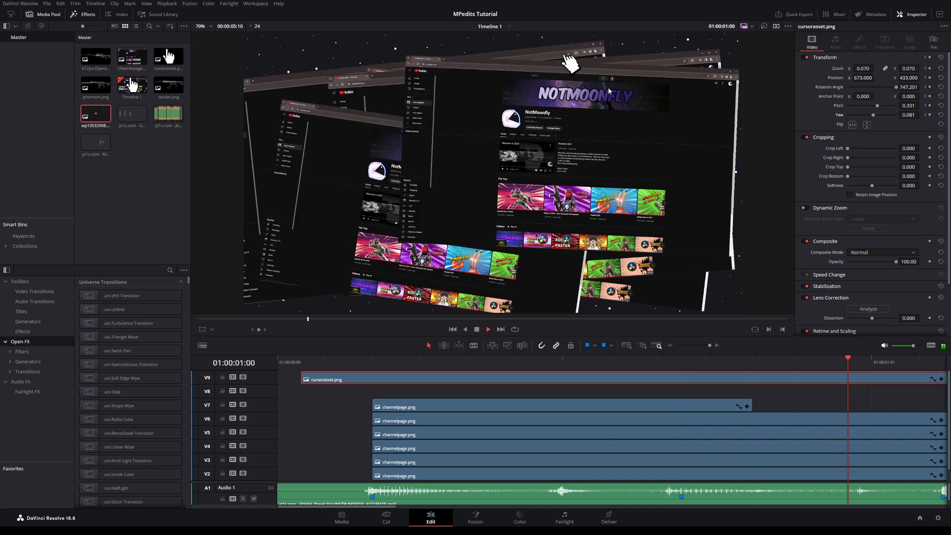
key("space")
mouse_move(694, 364)
left_mouse_down()
mouse_move(664, 369)
mouse_move(801, 364)
mouse_move(682, 382)
mouse_move(605, 363)
left_mouse_up()
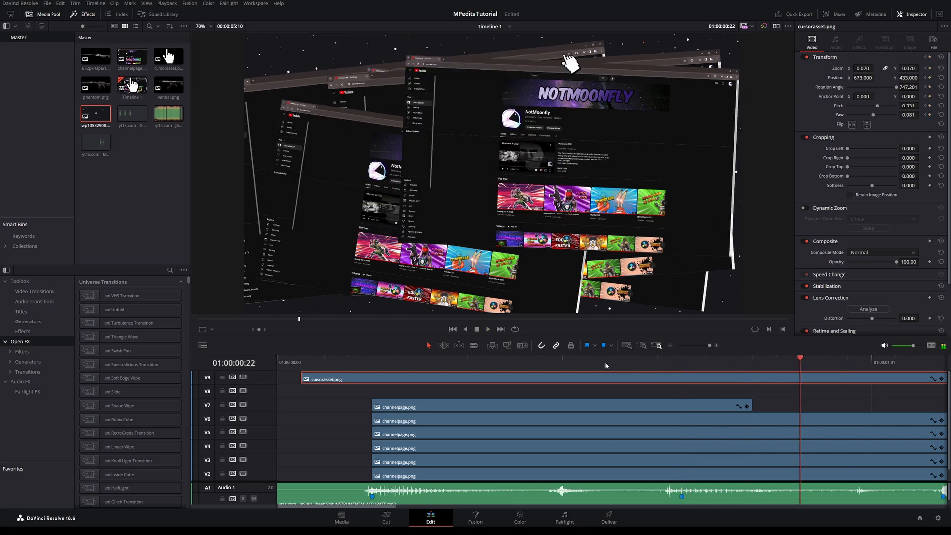
left_click(596, 363)
key("space")
key("space")
Add a Transform keyframe to the channelpage.png clip on track V7 at the second marker, 01:00:00:17
left_click_drag(744, 364, 681, 366)
left_click(693, 406)
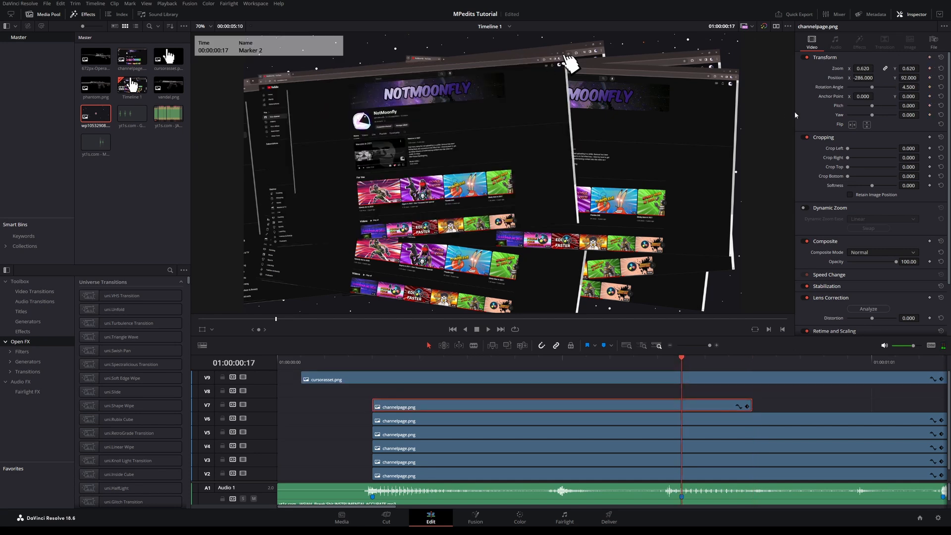
left_click(929, 57)
Add a Transform keyframe to the V7 channelpage.png clip at 01:00:00:20 and set its zoom there to 0
key("Right")
key("Right")
key("Right")
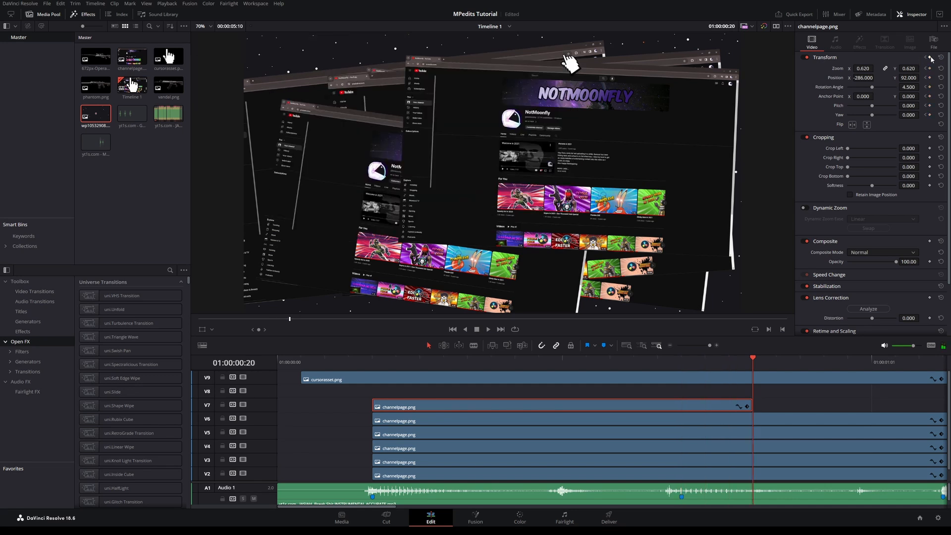
left_click(929, 57)
type("0")
key("Return")
Step through and play back the frames around the second marker to check the V7 channel page shrinking away
left_click_drag(664, 357, 486, 361)
key("space")
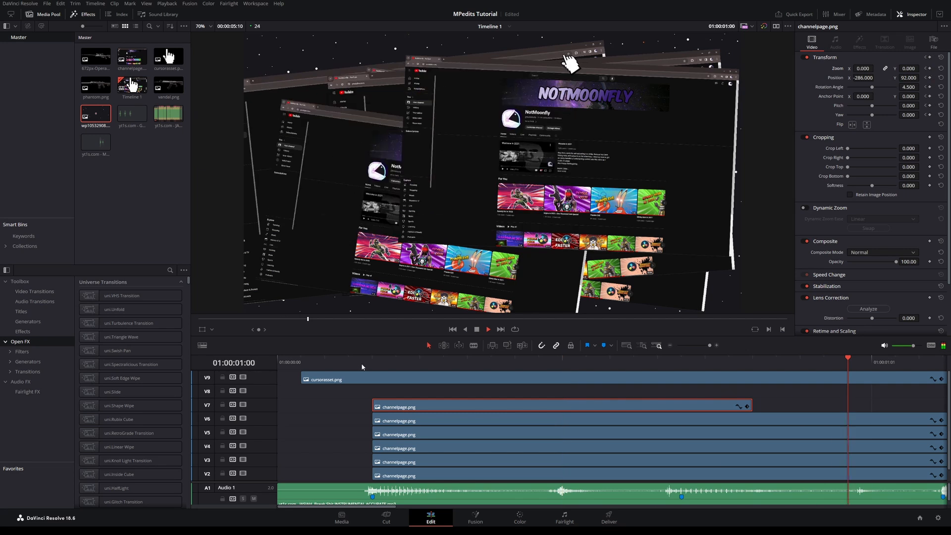
key("space")
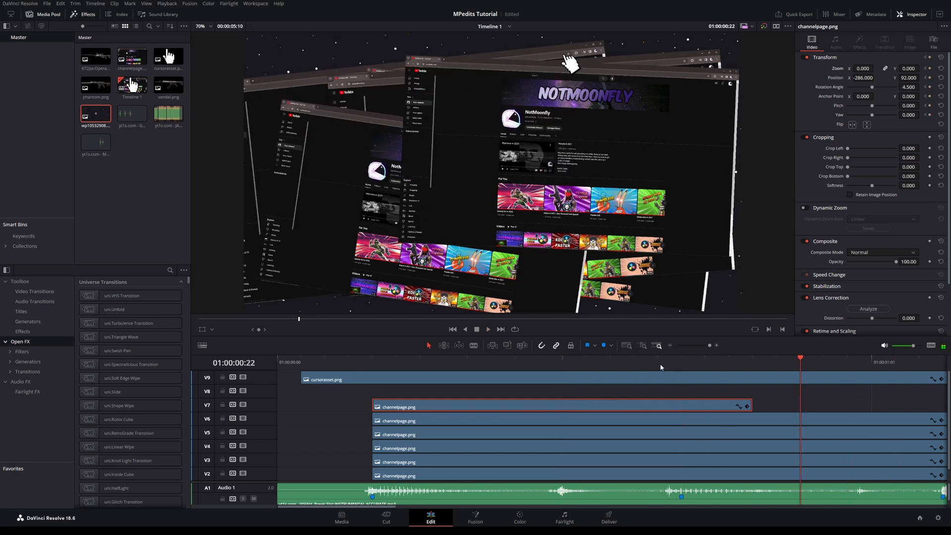
left_click(660, 364)
key("Right")
key("Right")
key("Right")
key("Right")
left_click(686, 361)
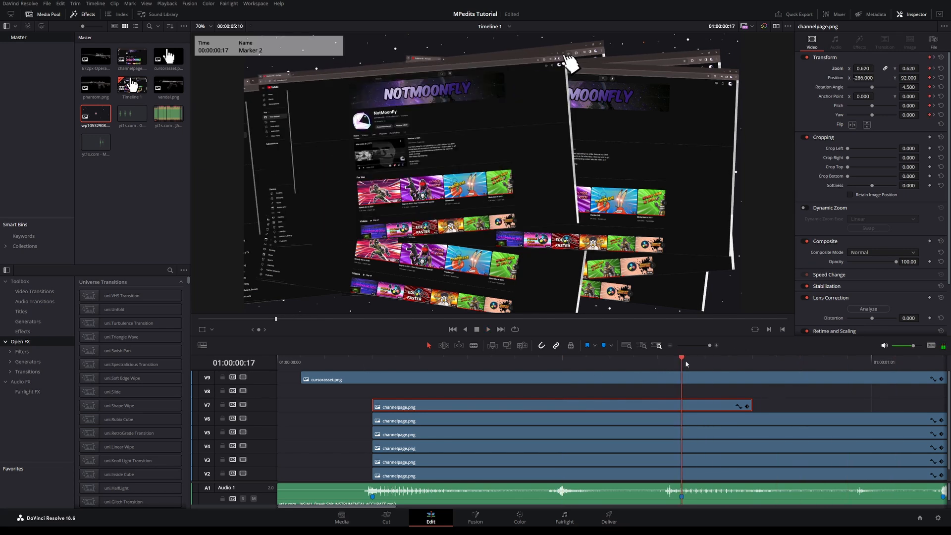
key("Right")
key("Right")
key("Right")
key("Right")
key("Right")
left_click(685, 361)
key("Right")
key("Right")
key("Right")
key("Right")
key("Right")
left_click(684, 360)
key("space")
key("space")
key("space")
key("space")
key("space")
key("space")
left_click(598, 362)
key("space")
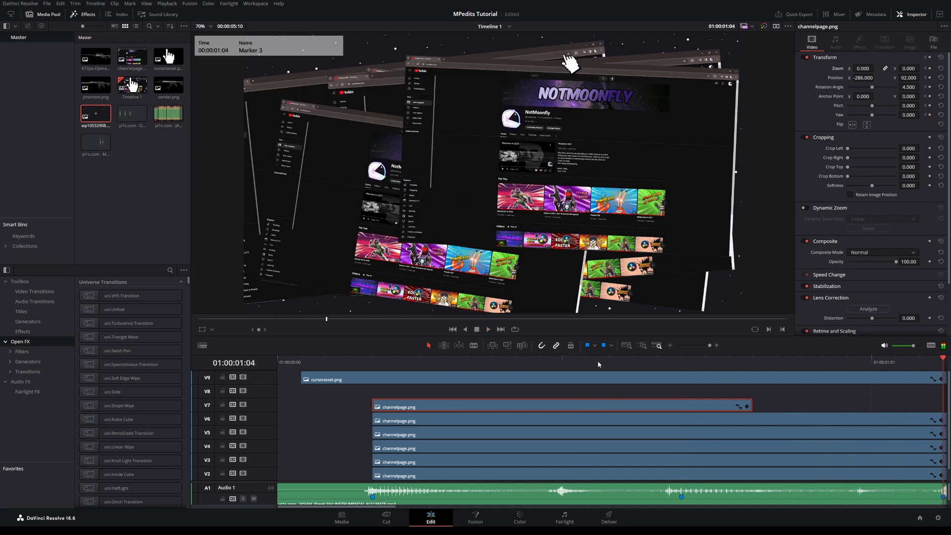
Add Transform keyframes to the cursorasset.png clip on V9 at the third marker, 01:00:01:04, and at 01:00:00:23
left_click(669, 362)
mouse_move(710, 346)
left_mouse_down()
mouse_move(699, 346)
mouse_move(709, 348)
left_mouse_up()
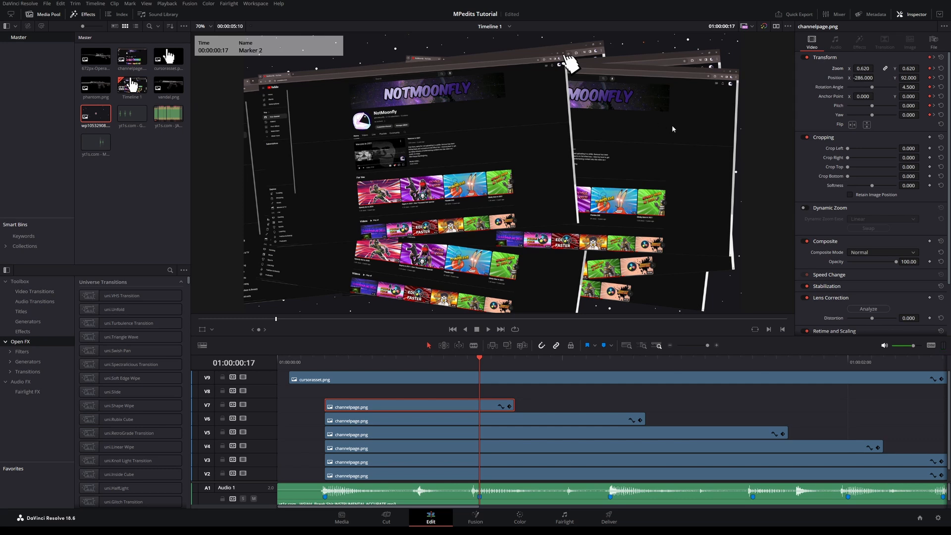
left_click(623, 380)
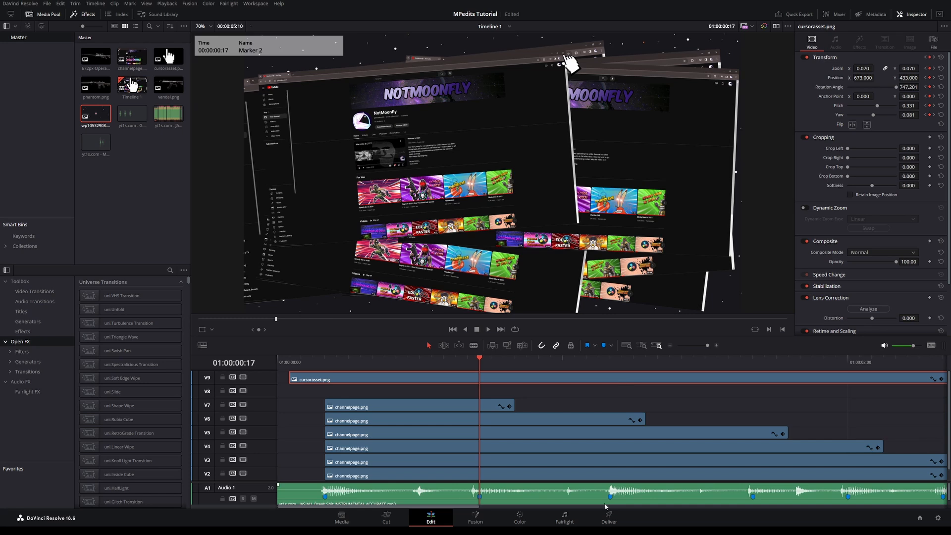
left_click(608, 362)
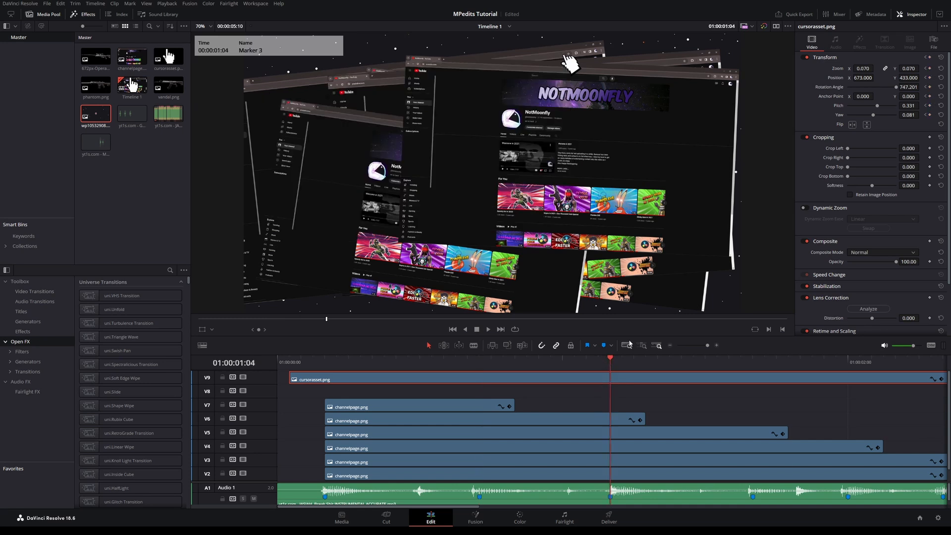
left_click(930, 58)
key("Left")
key("Left")
key("Left")
key("Left")
key("Left")
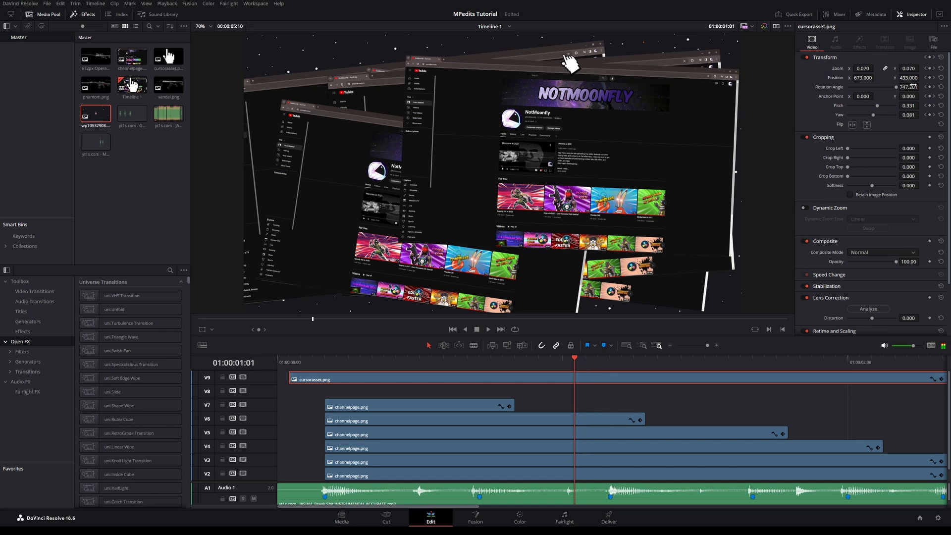
left_click(930, 58)
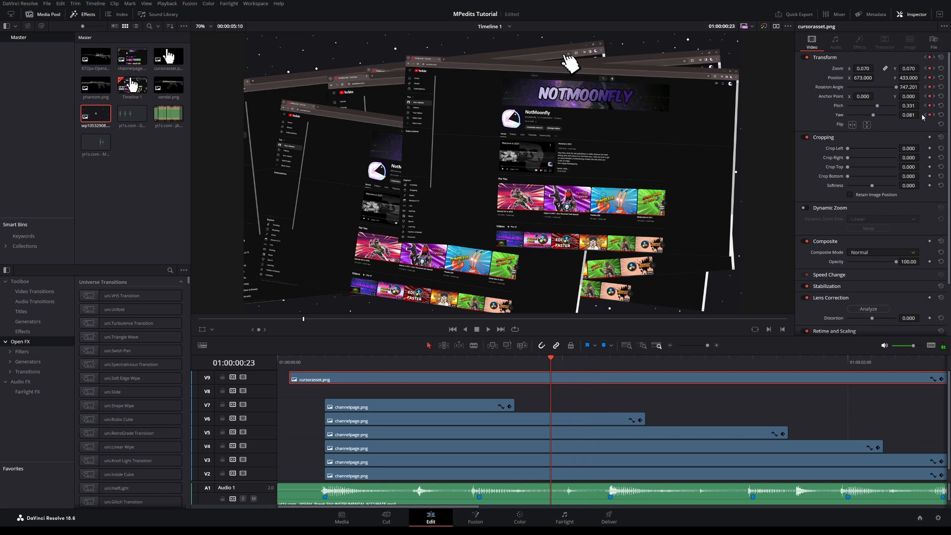
At the third marker, set the cursor clip to position X 2103, Y 385, rotation 268.601, pitch 0.128 and yaw -0.192
key("shift+Down")
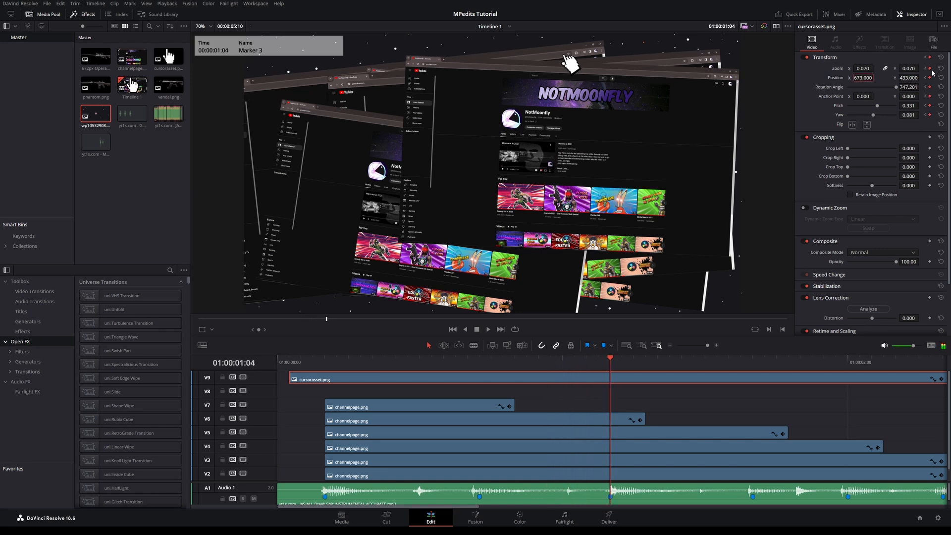
left_click_drag(911, 86, 921, 106)
left_click_drag(863, 78, 890, 78)
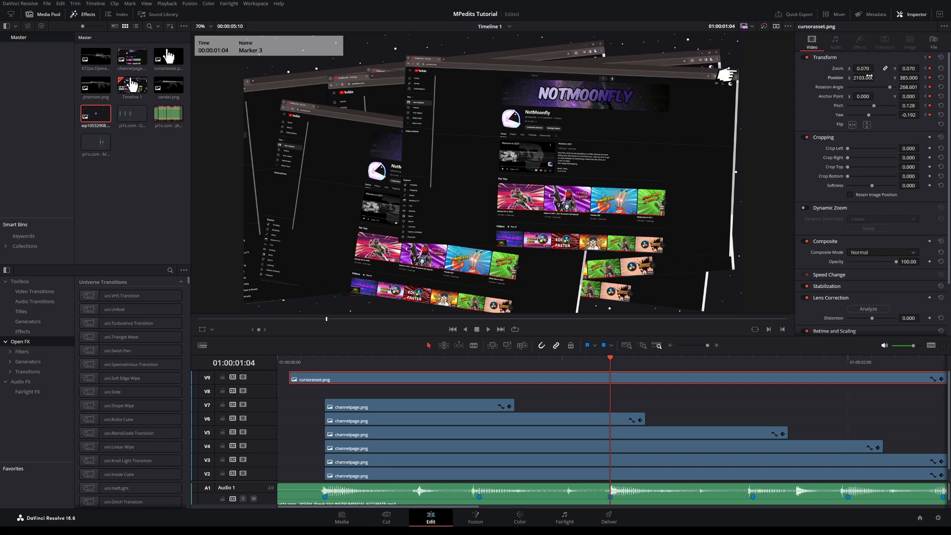
Dip the cursor clip's zoom at 01:00:01:05, restore it to 0.070 at 01:00:01:07, and keyframe the remaining Transform values there
key("Right")
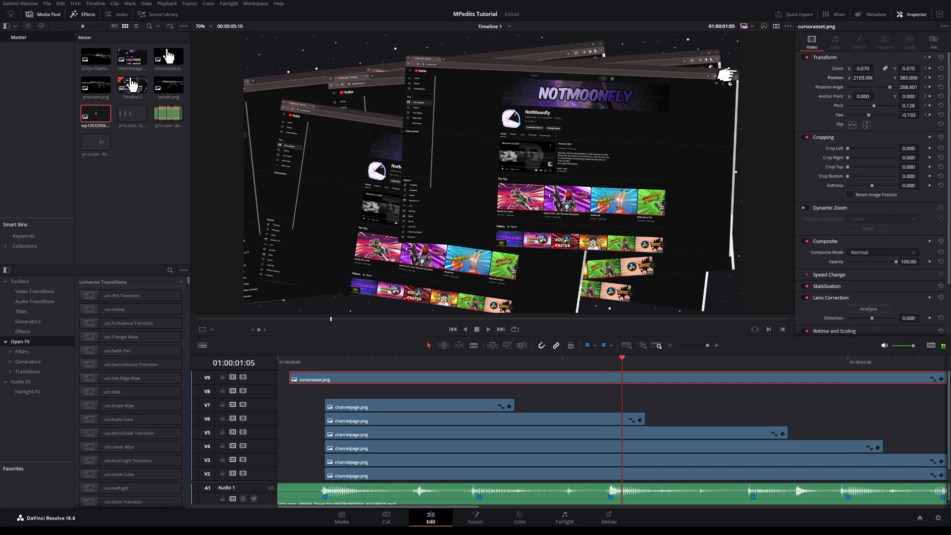
left_click_drag(909, 68, 908, 68)
key("Right")
key("Right")
left_click_drag(910, 68, 919, 68)
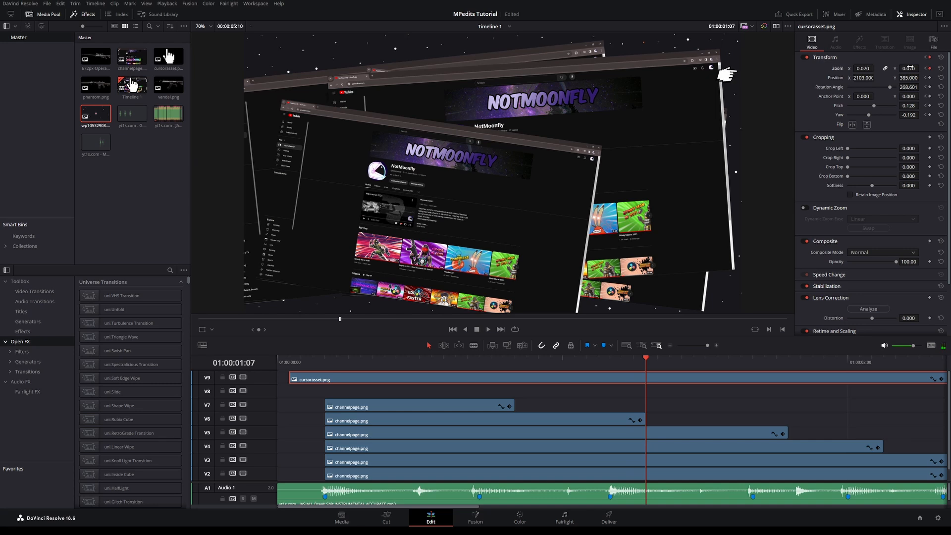
left_click(930, 87)
left_click(930, 96)
left_click(929, 106)
left_click(930, 115)
Keyframe the V6 channelpage.png clip's Transform at the third marker and set its zoom to 0 at 01:00:01:07
left_click(625, 416)
key("shift+Up")
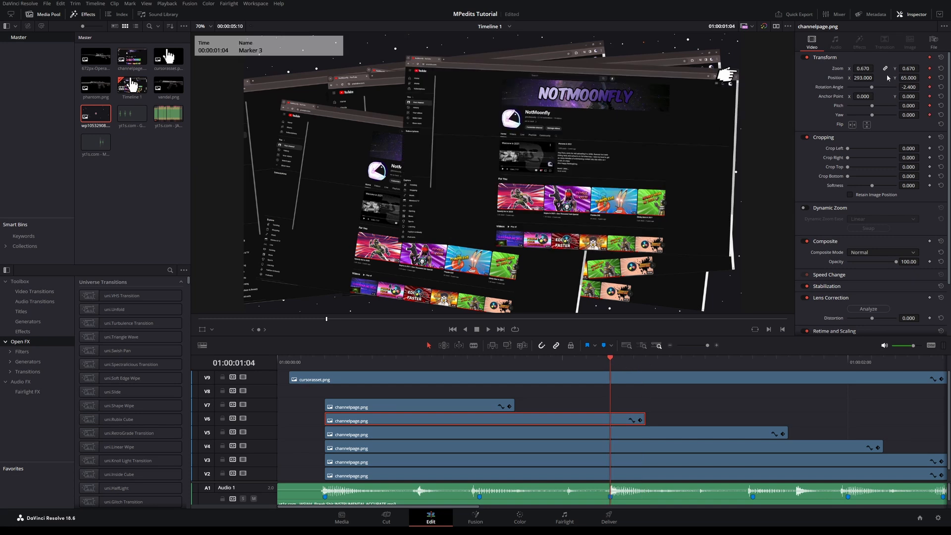
key("Right")
key("Right")
key("Right")
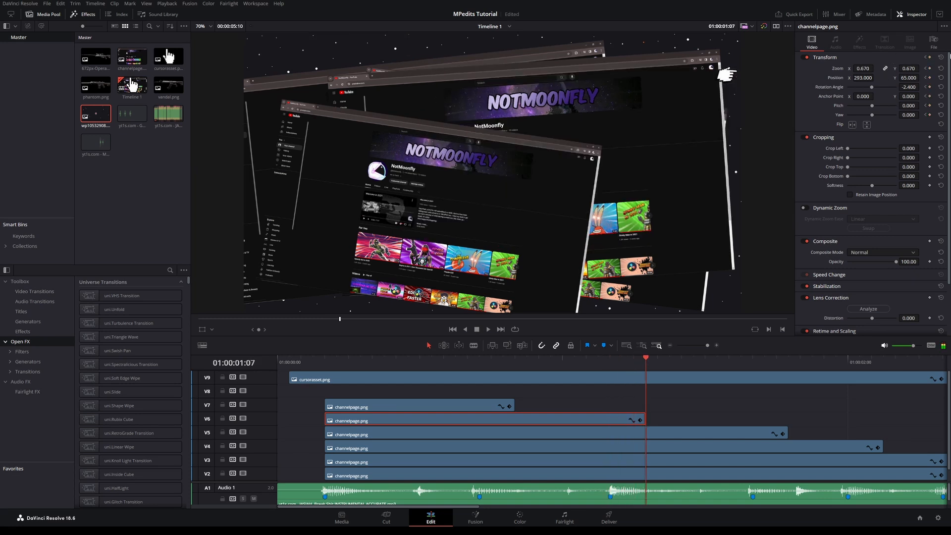
left_click(913, 69)
type("0")
key("Return")
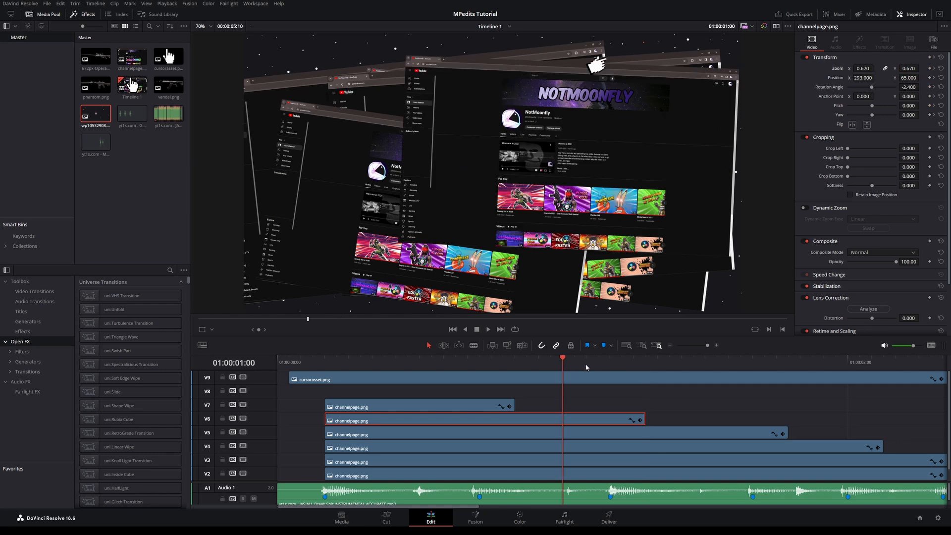
Play back the sequence through the third marker to check the cursor's move and the V6 page shrinking away
left_click(346, 366)
key("space")
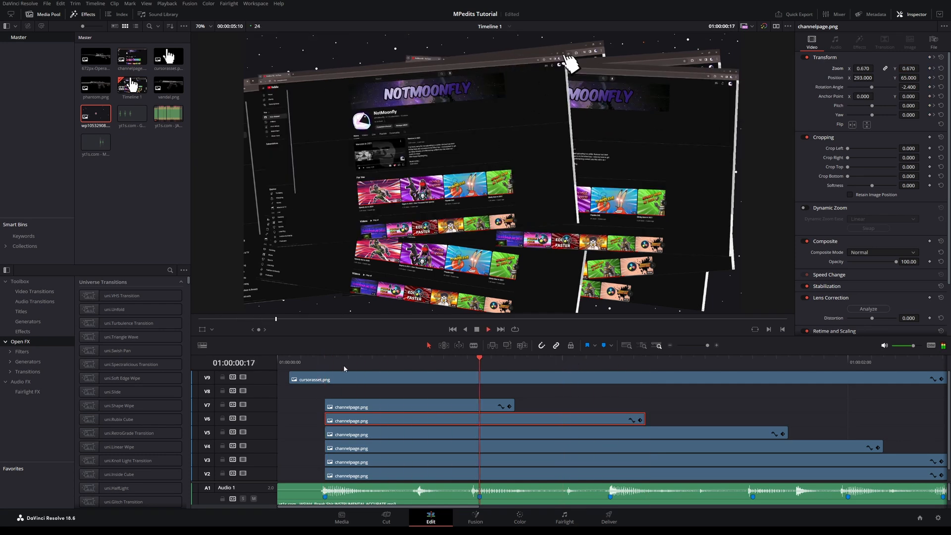
key("space")
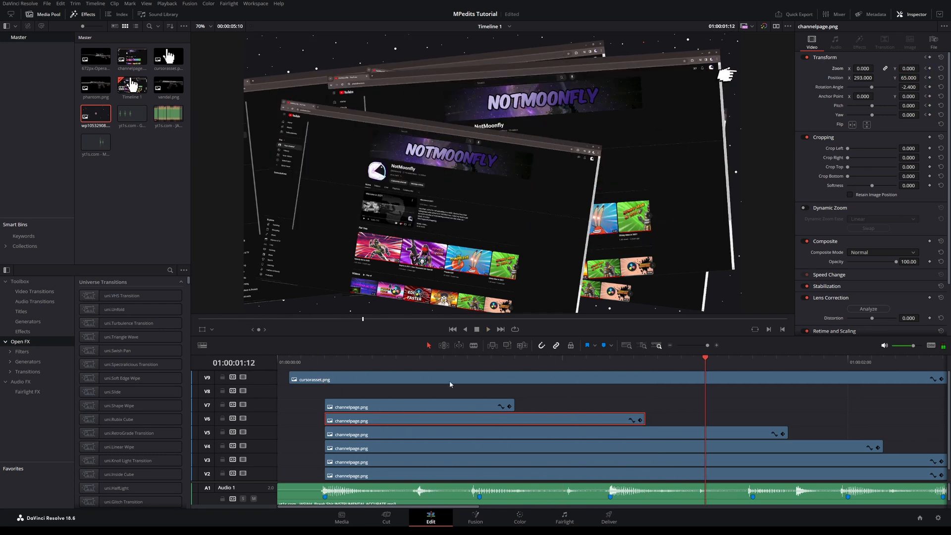
left_click(432, 366)
key("space")
left_click_drag(706, 364, 609, 364)
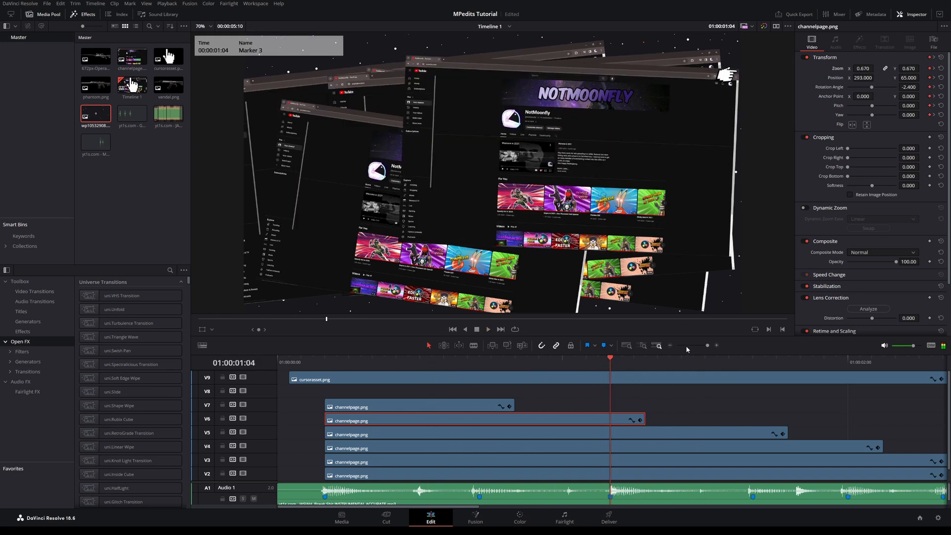
Examine the staggered channelpage.png clips against the audio markers that follow the third beat
left_click_drag(707, 345, 704, 345)
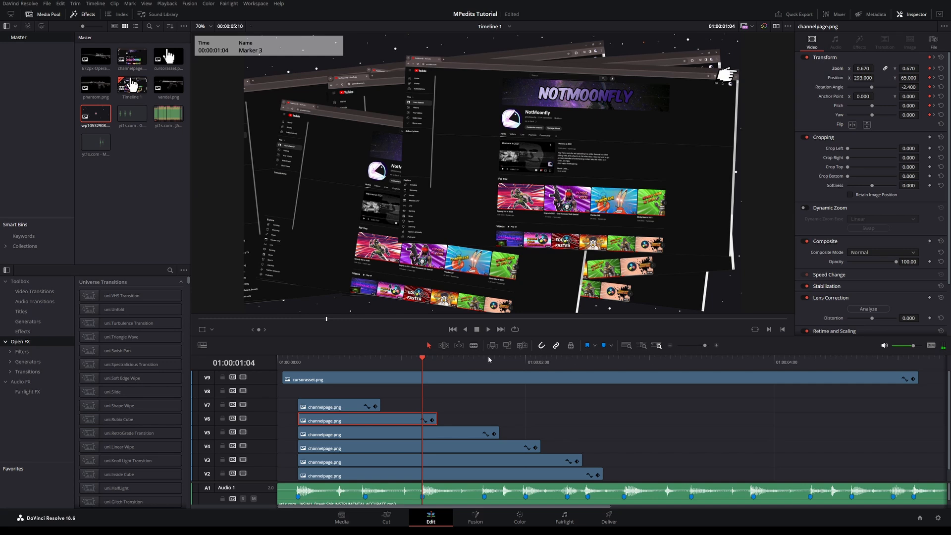
left_click(558, 433)
scroll(558, 433, "down", 1)
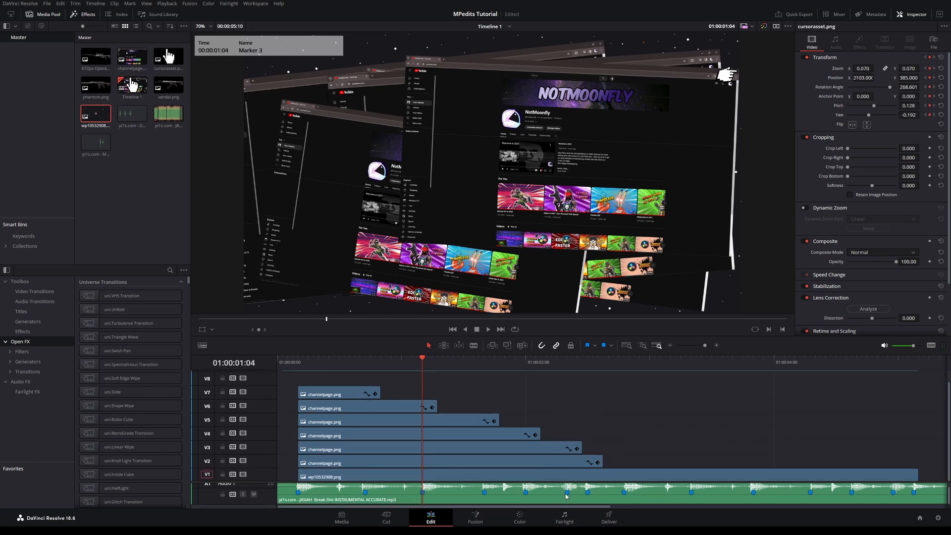
left_click(567, 493)
left_click(568, 492)
scroll(557, 397, "up", 1)
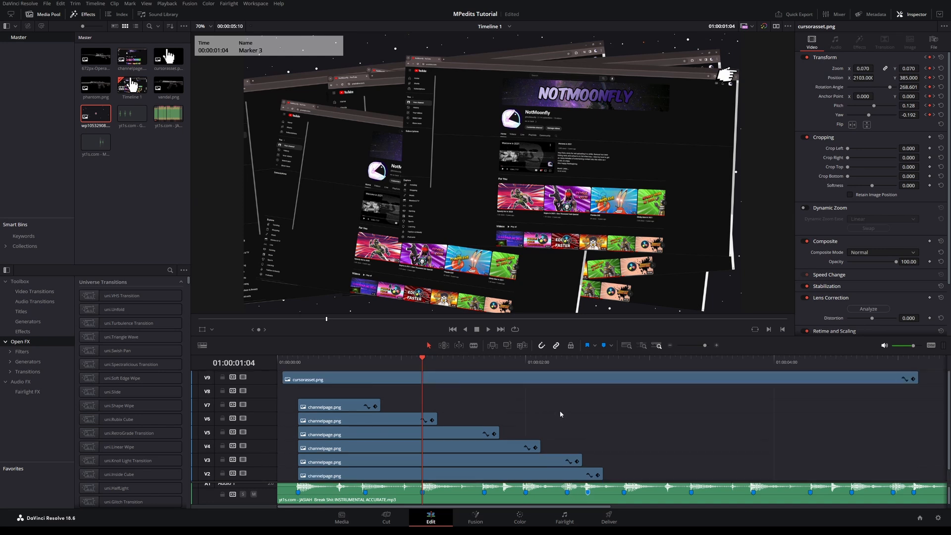
scroll(589, 426, "down", 1)
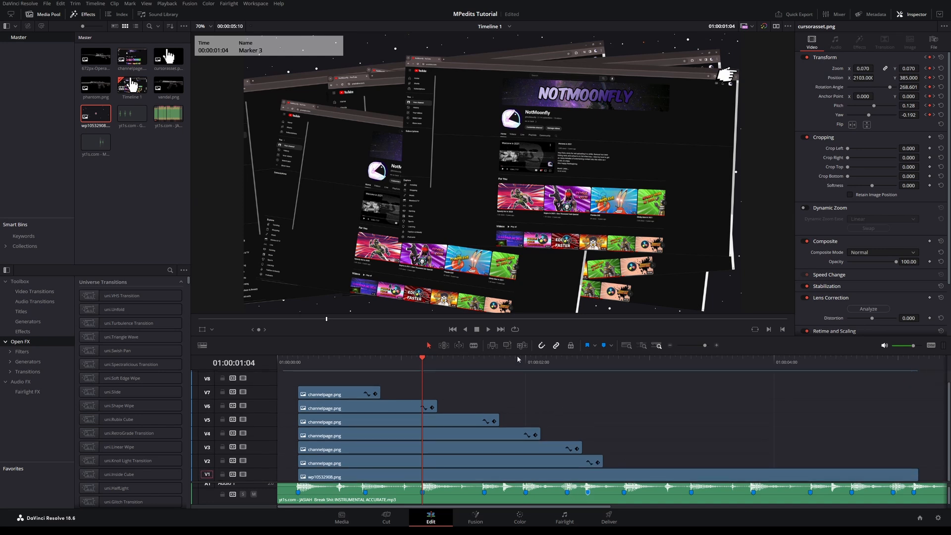
At the fourth marker, keyframe the cursor clip at X 1008, Y 127, rotation -239.9, pitch -0.043 and yaw 0.221, followed by a zoom dip to 0.060
left_click_drag(425, 363, 484, 361)
scroll(484, 421, "up", 1)
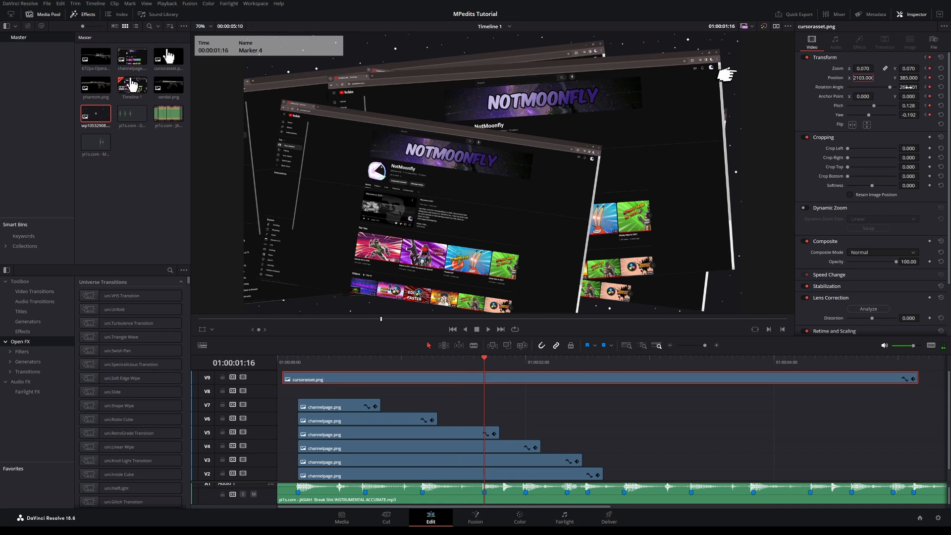
left_click_drag(875, 78, 863, 78)
left_click_drag(909, 77, 894, 78)
key("Right")
key("Right")
key("Right")
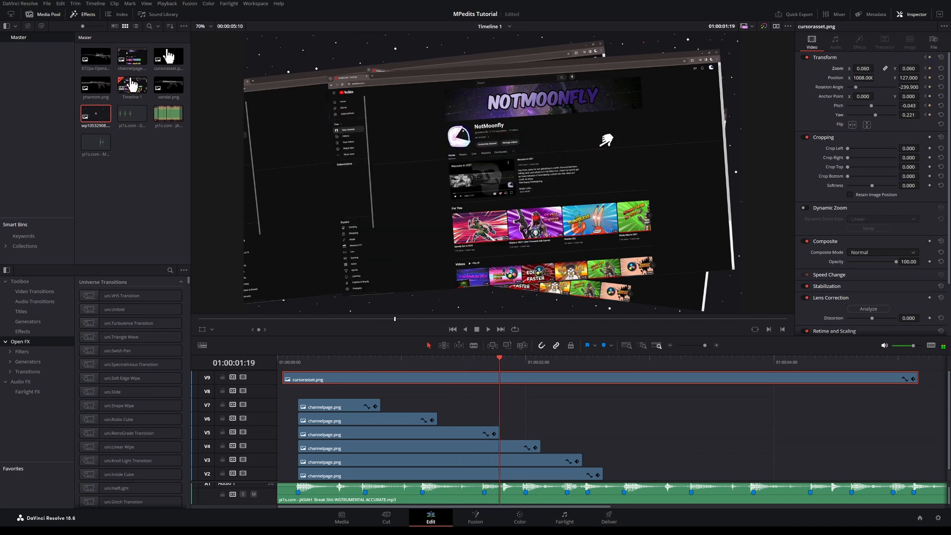
Add a Transform keyframe to the V5 channelpage.png clip at the fourth marker, 01:00:01:16, for its shrink animation
scroll(475, 421, "down", 1)
left_click(471, 421)
key("Left")
key("Left")
key("Left")
left_click(930, 58)
key("Down")
key("shift+Down")
Add Transform keyframes to the cursorasset.png clip that hold its pose ahead of the fifth marker
scroll(470, 396, "up", 1)
left_click(471, 378)
left_click(930, 58)
key("Up")
left_click(930, 58)
Move the cursor at the fifth marker, 01:00:02:00, to X 1968, Y 441, rotation -756.5, pitch 0.152 and yaw -0.257, and pulse its zoom
key("shift+Down")
left_click_drag(863, 78, 891, 78)
left_click_drag(909, 78, 920, 105)
left_click_drag(909, 115, 892, 115)
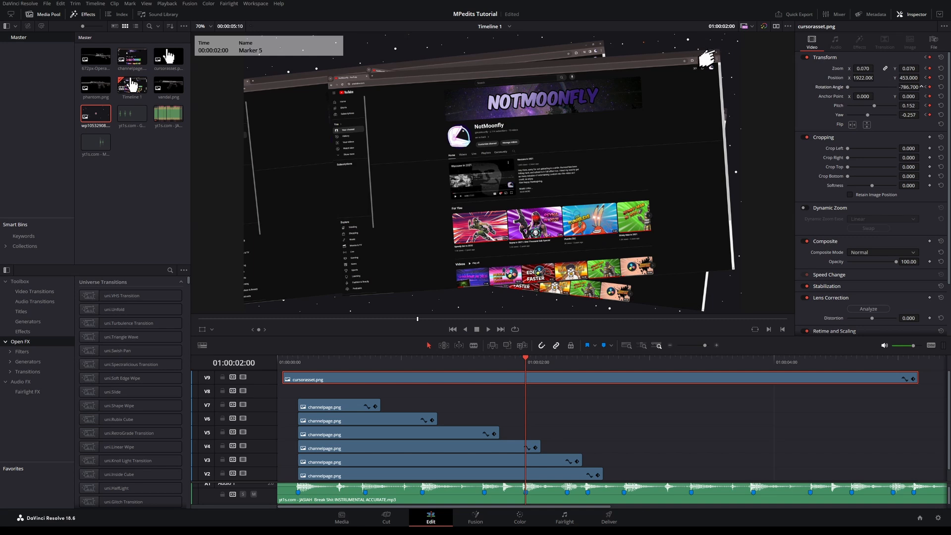
key("Right")
left_click_drag(863, 77, 837, 68)
key("Right")
key("Right")
Keyframe the V4 channelpage.png clip's Transform at the fifth marker and set its zoom to 0 at 01:00:02:03
left_click(495, 448)
key("Left")
key("Left")
key("Left")
left_click(930, 58)
key("Right")
key("Right")
key("Right")
Play back the frames around the fifth marker to check the V4 channel page shrinking away
key("space")
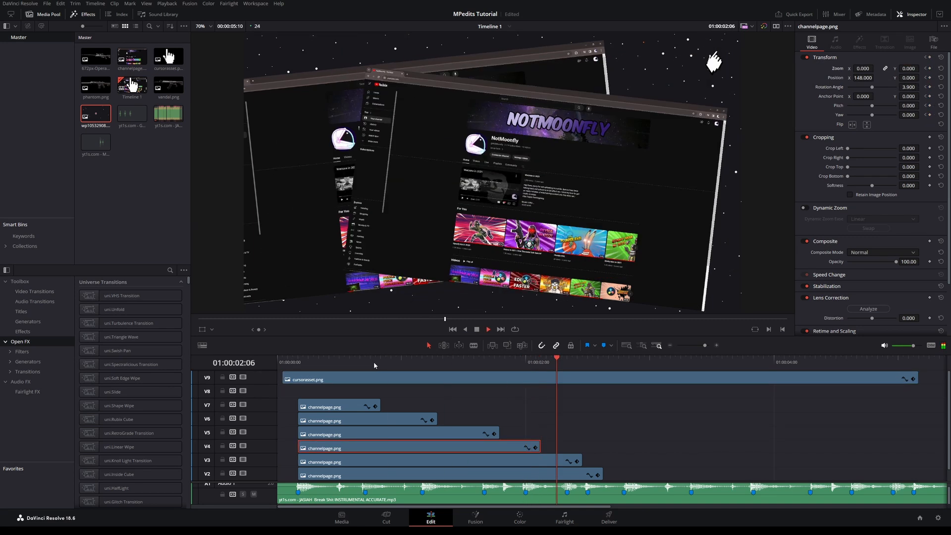
left_click(520, 363)
key("space")
Animate the V3 channelpage.png clip shrinking away over the three frames from the sixth marker, 01:00:02:08
left_click(567, 363)
left_click(545, 462)
key("Right")
key("Right")
key("Right")
Keyframe the V2 channelpage.png clip's Transform at the seventh marker, 01:00:02:12, and set its zoom to 0 at 01:00:02:15
left_click(589, 475)
left_click(590, 400)
key("Right")
key("Right")
key("Right")
key("Right")
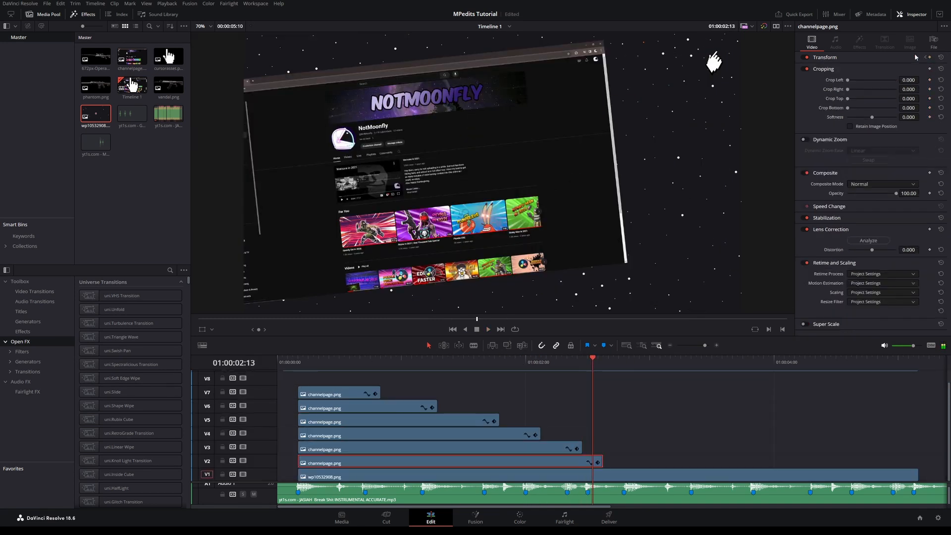
double_click(912, 70)
type("0")
key("Return")
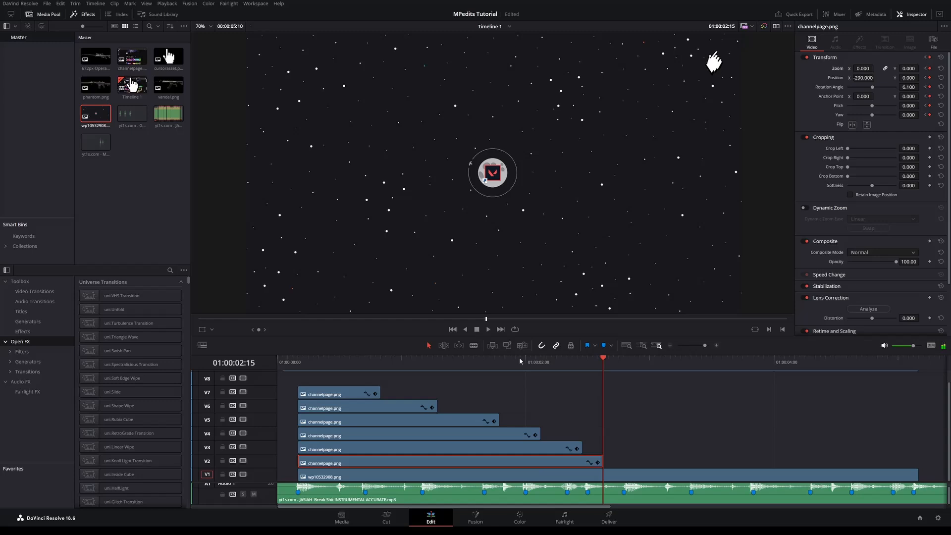
Play back the whole page sequence and replay the stretch between the fifth and seventh markers to check the timing
left_click(299, 365)
key("space")
key("space")
left_click(565, 364)
key("space")
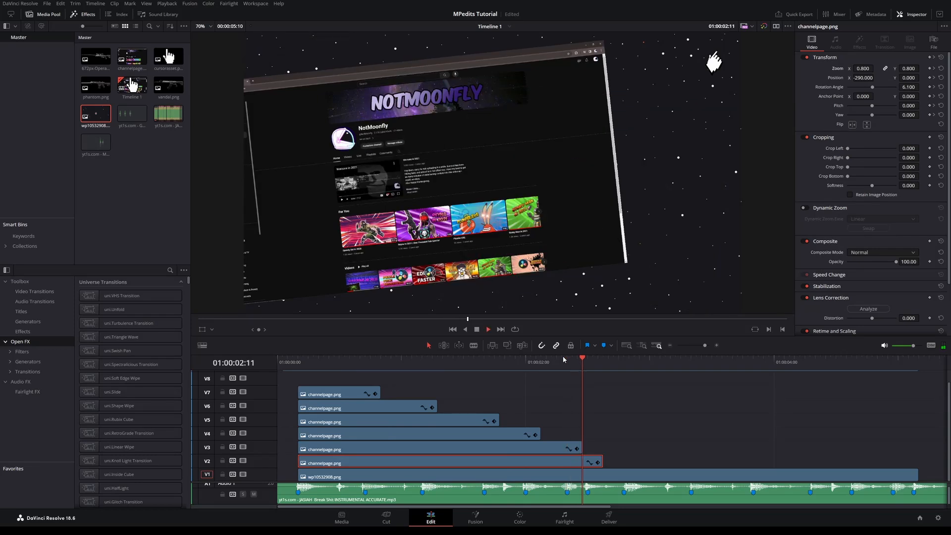
left_click_drag(564, 364, 547, 365)
left_click(525, 365)
key("space")
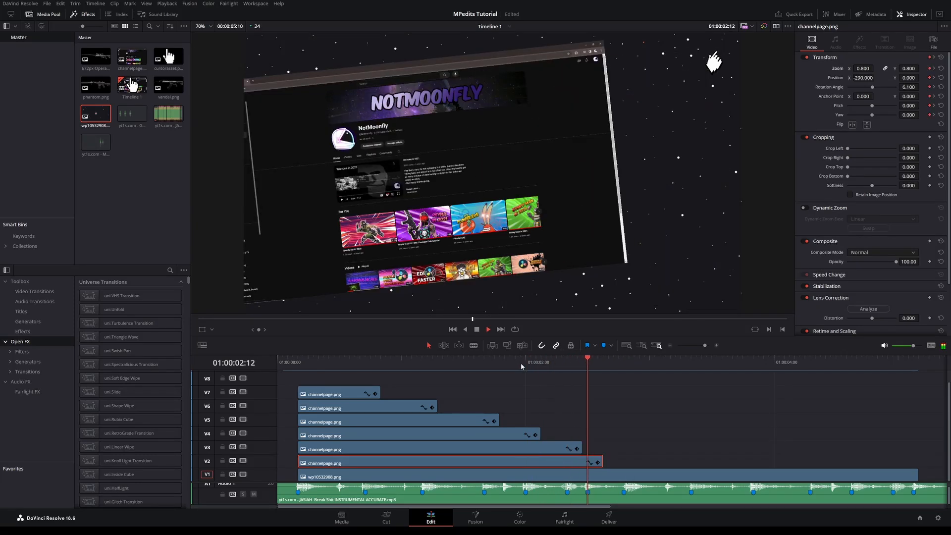
left_click(525, 364)
key("space")
left_click(566, 363)
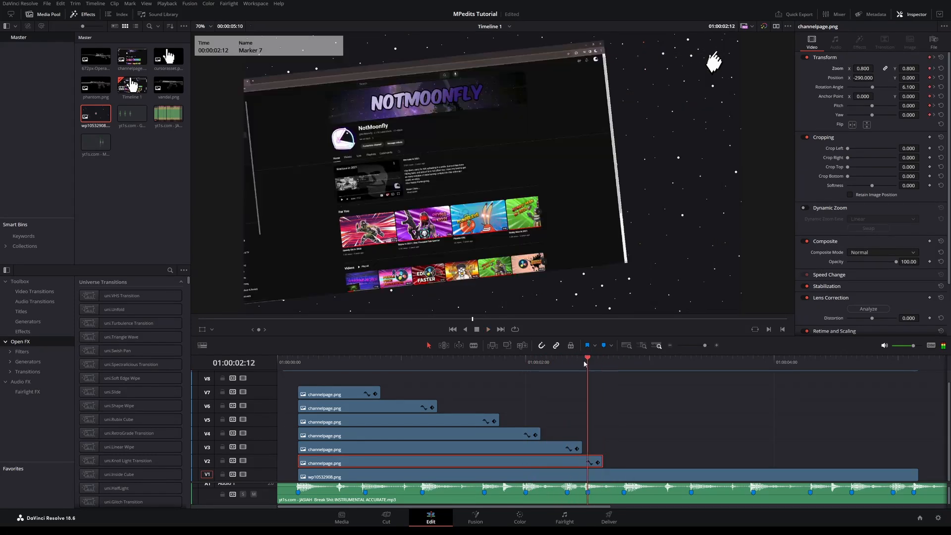
Step through the enlarged timeline from the sixth to the seventh marker to examine the last pages and the cursor
scroll(616, 388, "up", 1)
scroll(616, 386, "down", 1)
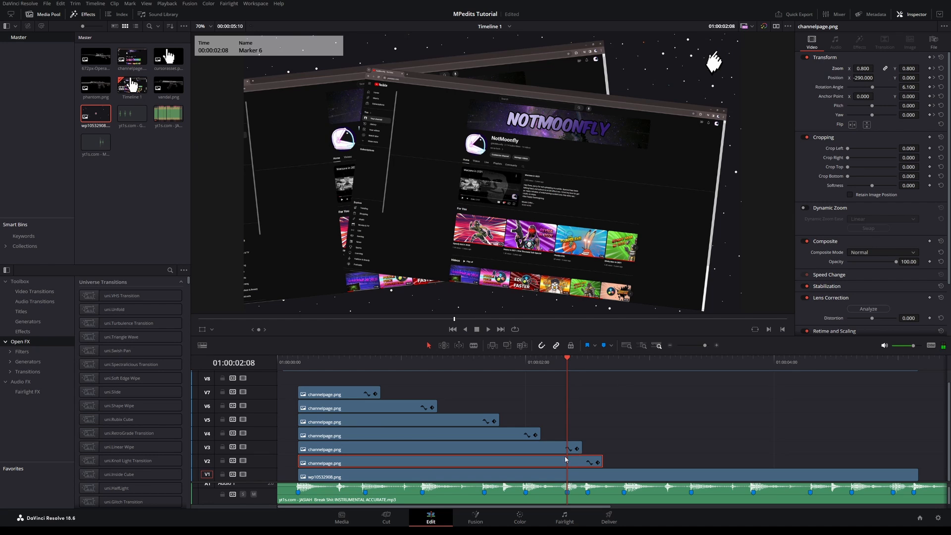
left_click_drag(705, 345, 712, 346)
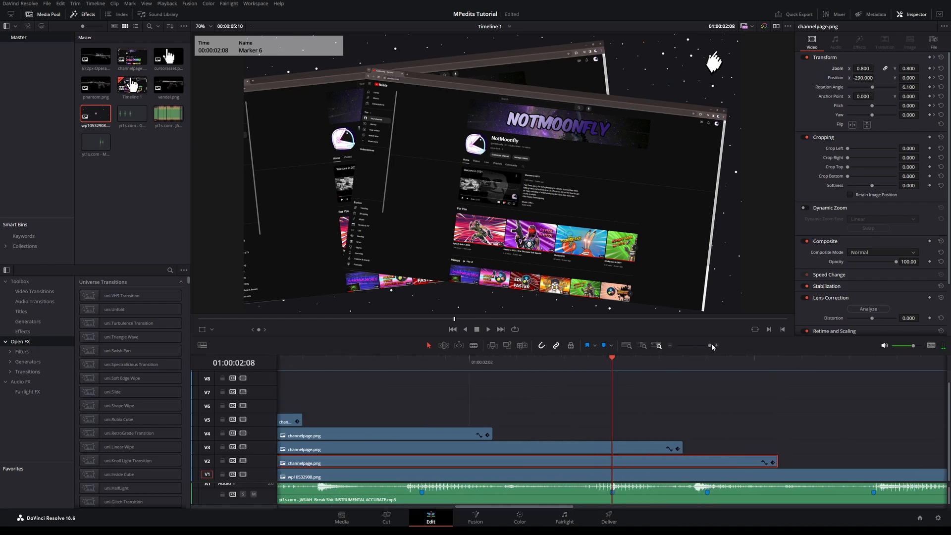
key("Right")
key("Right")
key("Right")
key("Right")
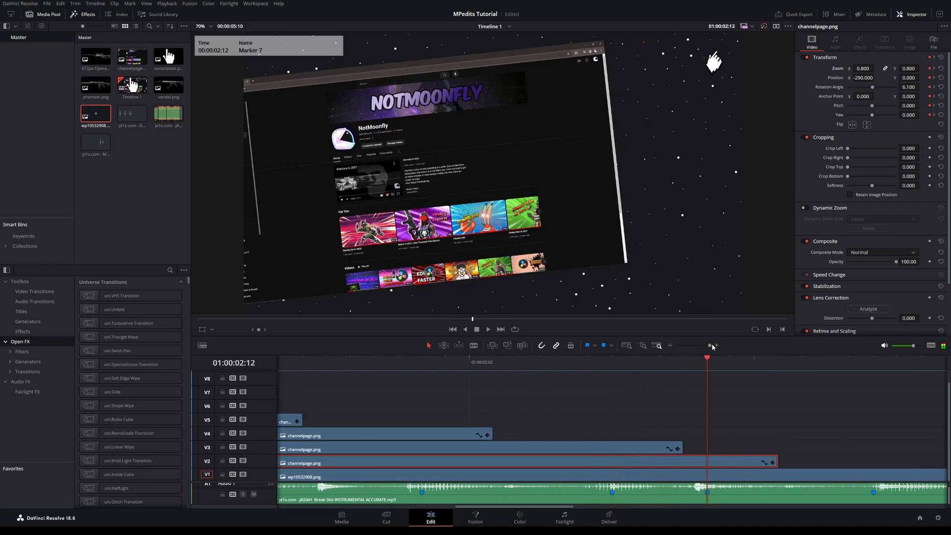
scroll(639, 424, "up", 1)
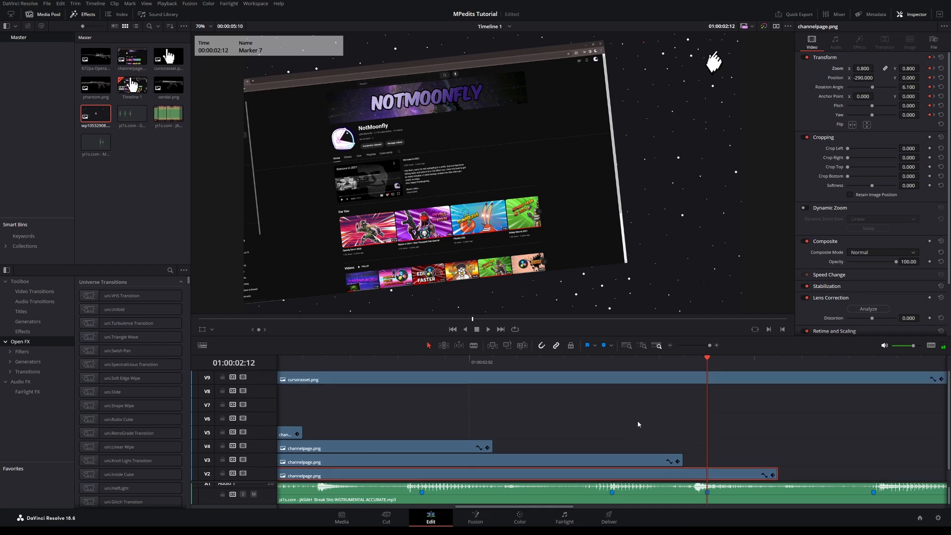
Step frame by frame around the sixth marker, 01:00:02:08, to examine the cursor's timing against the page's shrink
left_click(611, 363)
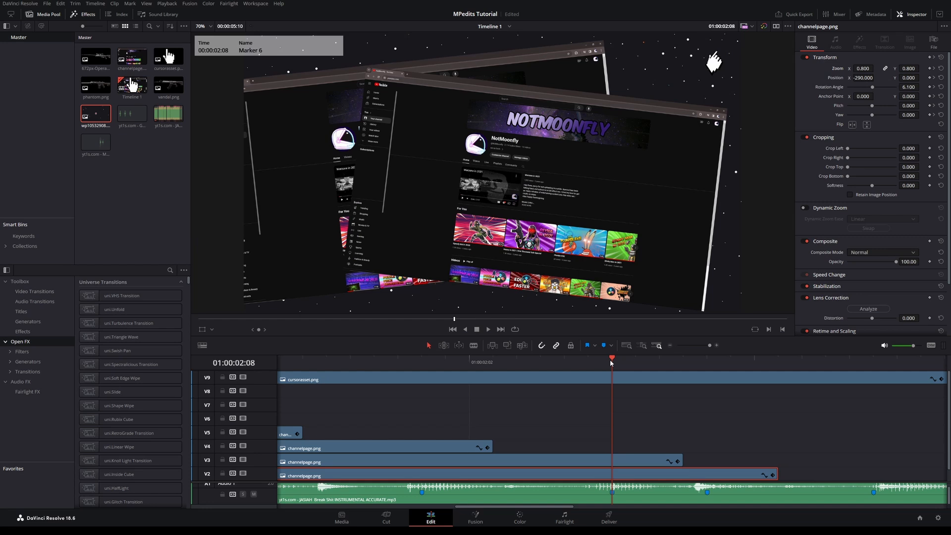
key("Left")
key("Left")
key("Left")
key("Left")
key("Right")
key("Right")
key("Right")
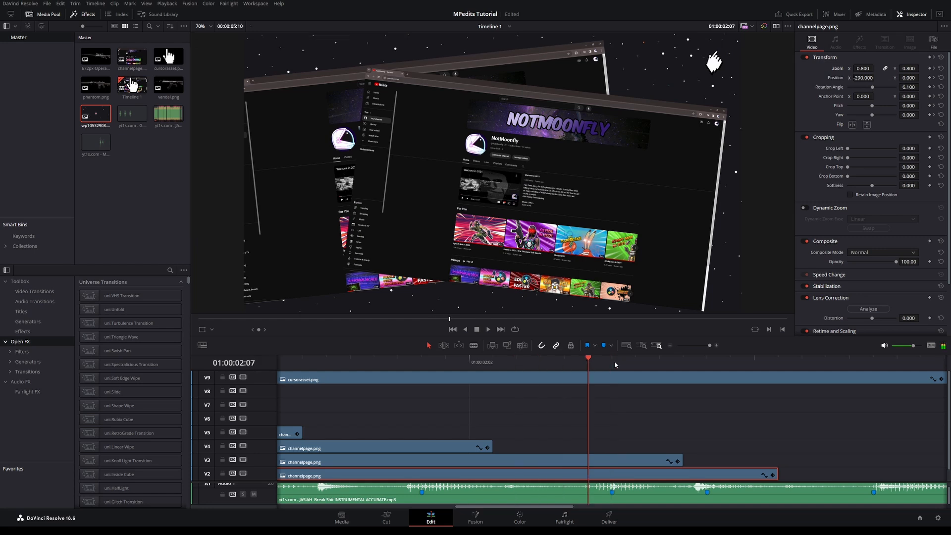
key("Right")
Keyframe the V9 cursorasset.png clip's Transform values at 01:00:02:03 to hold its pose before the sixth marker
left_click(645, 378)
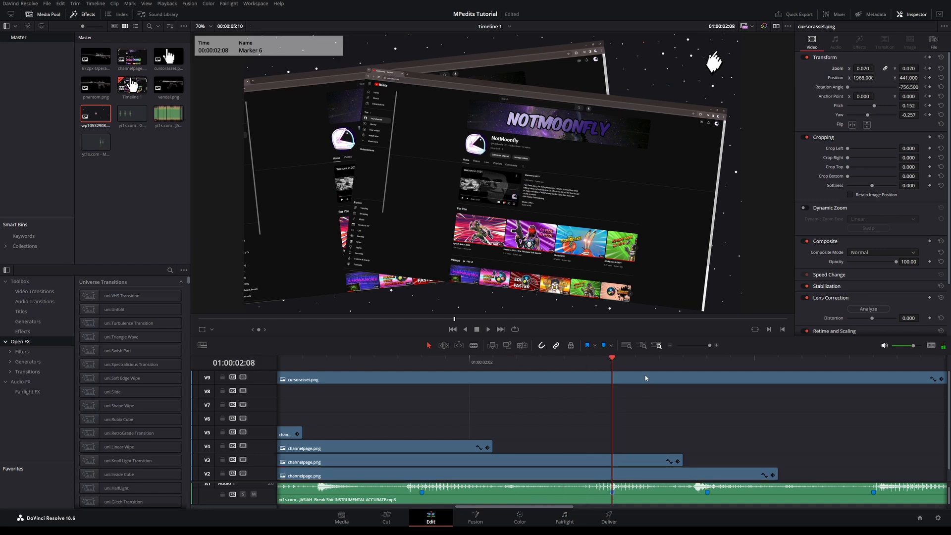
left_click(646, 378)
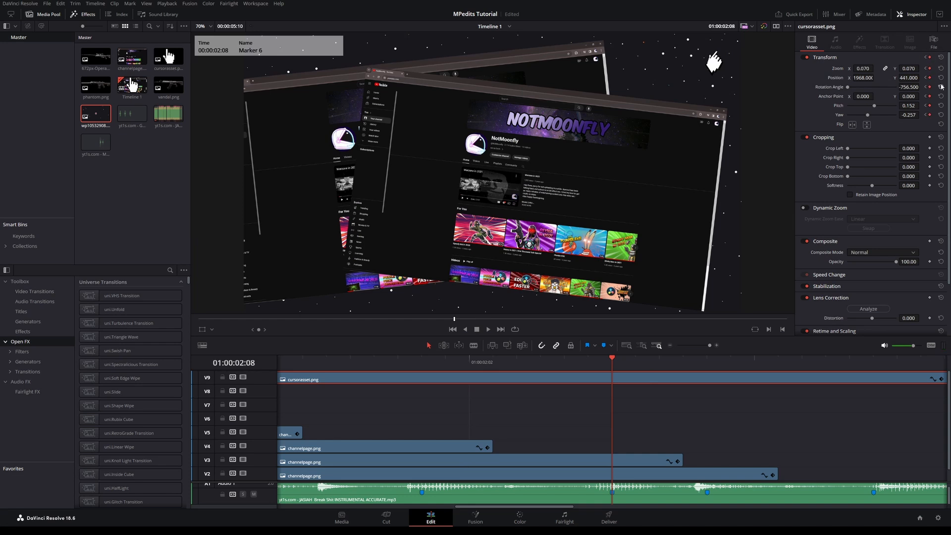
key("Left")
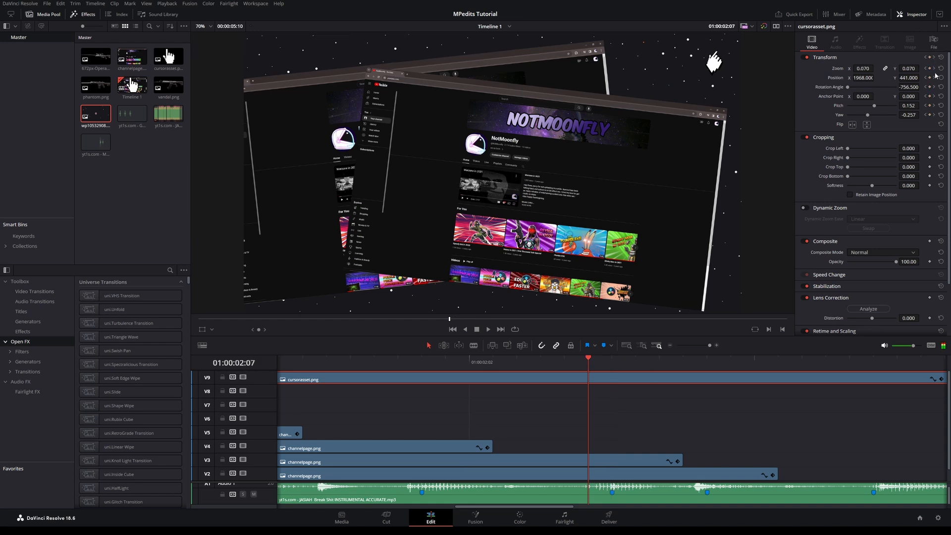
key("Left")
key("Left")
key("Left")
key("Left")
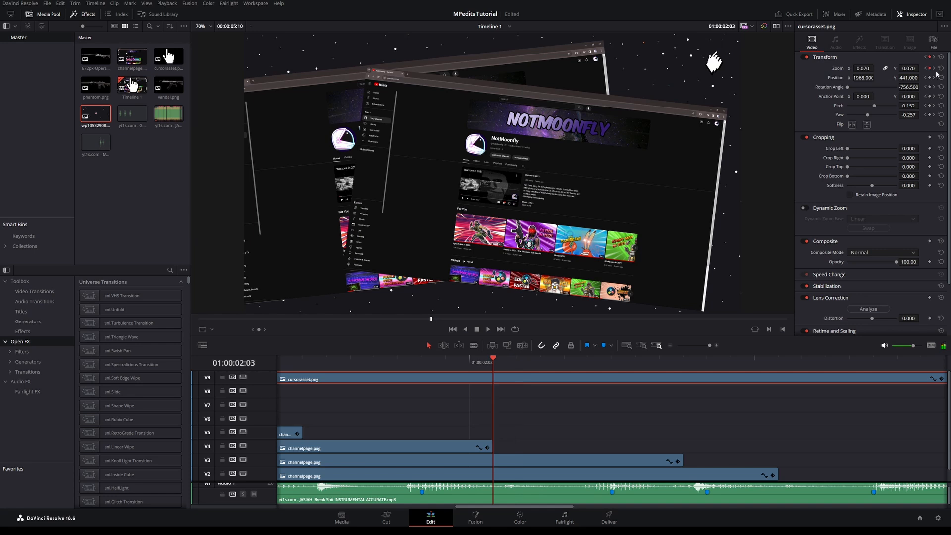
left_click(930, 78)
left_click(929, 87)
left_click(929, 96)
left_click(929, 106)
At 01:00:02:08, set the cursor's position to 2018, 263, rotation to -154.7, pitch to 0.004 and yaw to -0.351, and save
key("Right")
key("Right")
key("Right")
key("Right")
key("Right")
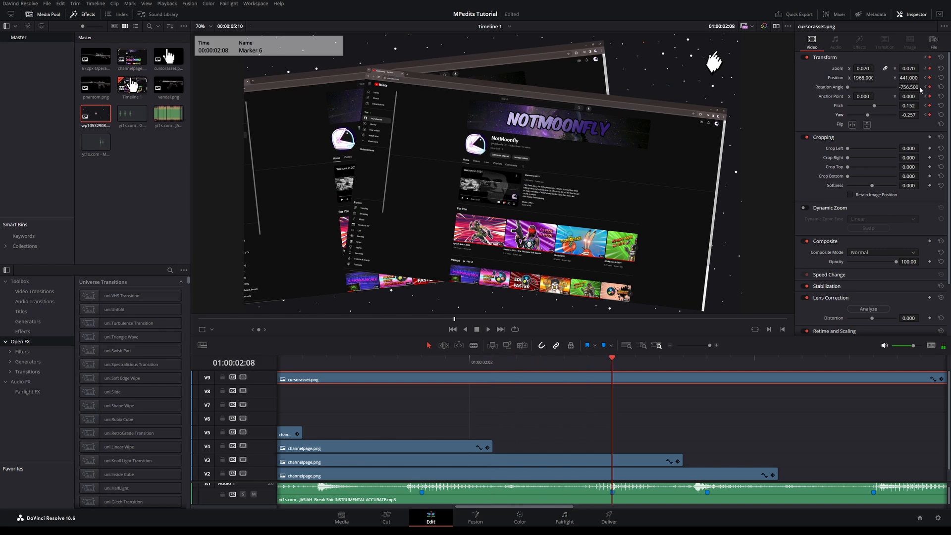
mouse_move(863, 78)
left_mouse_down()
mouse_move(853, 78)
mouse_move(895, 77)
mouse_move(874, 60)
mouse_move(925, 86)
mouse_move(861, 78)
left_mouse_up()
left_click_drag(910, 106, 865, 77)
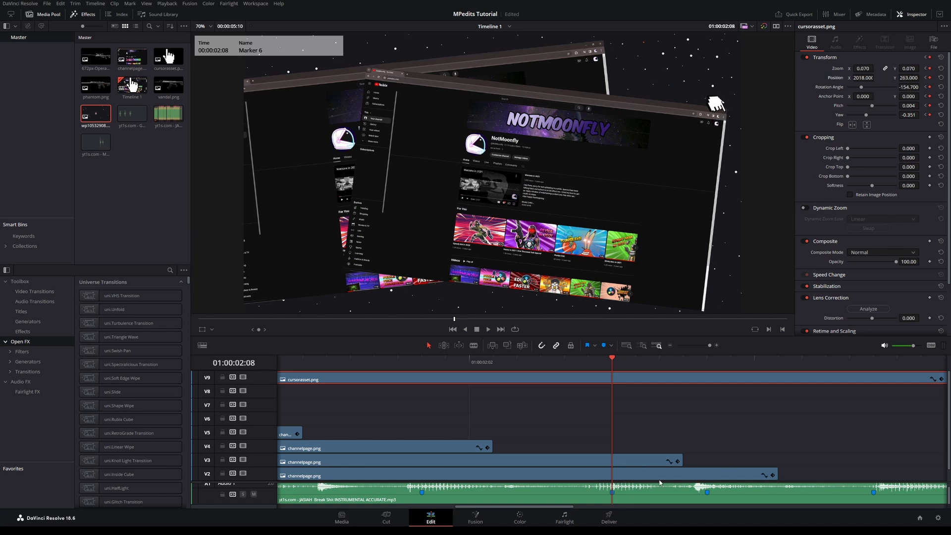
key("ctrl+s")
Keyframe the cursor's Transform at 01:00:02:09 and set its zoom to 0.06
key("Right")
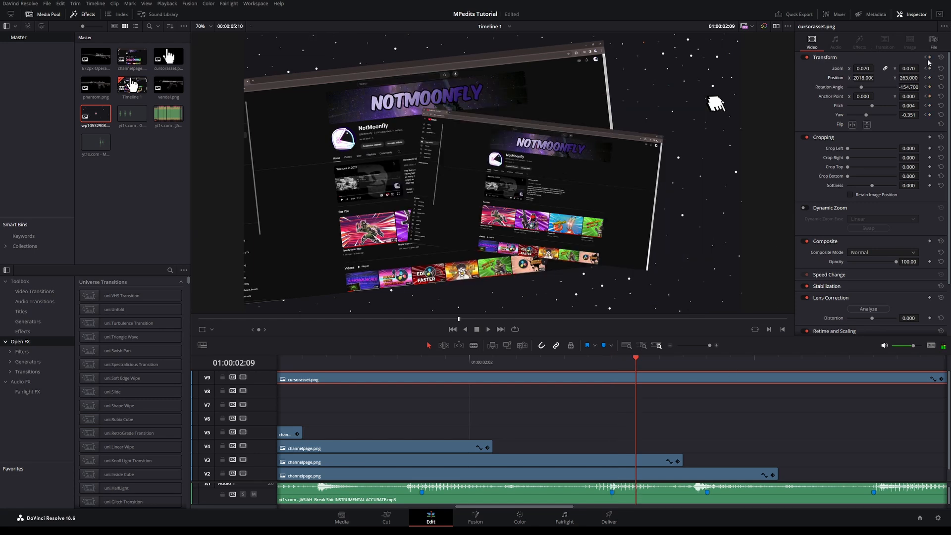
left_click(929, 58)
left_click(914, 69)
type("0.0")
key("Return")
At the seventh marker, set the cursor's zoom to 0.07, position to 1005, 476, rotation to -1055.1, pitch to 0.173 and yaw to 0.065
left_click_drag(639, 362, 707, 361)
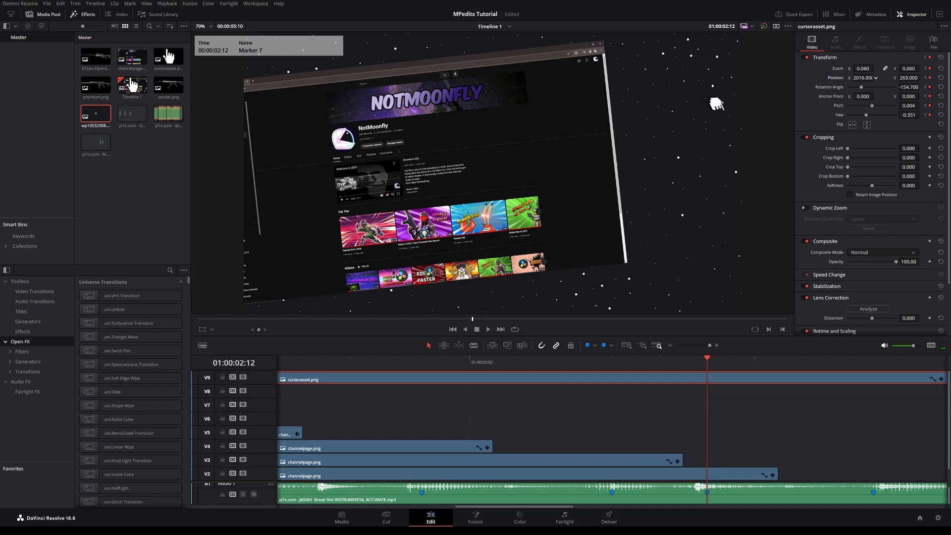
left_click_drag(864, 78, 863, 77)
left_click_drag(918, 87, 920, 115)
left_click(914, 68)
type("0")
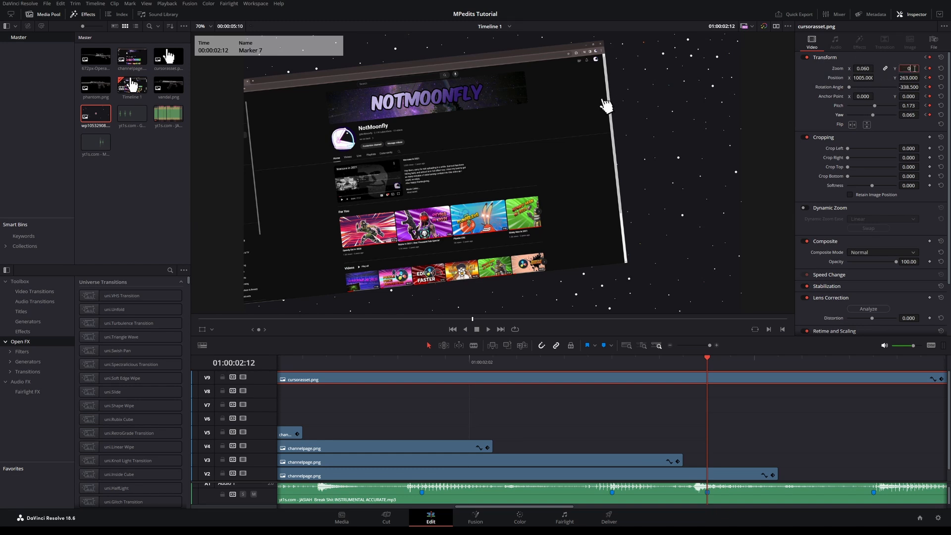
type(".07")
key("Return")
mouse_move(908, 77)
left_mouse_down()
mouse_move(925, 78)
mouse_move(920, 87)
left_mouse_up()
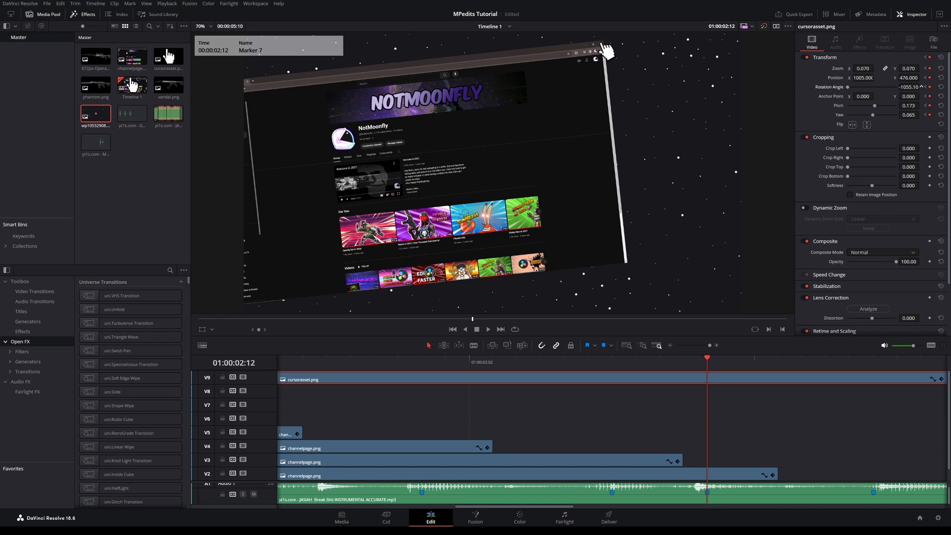
Play the cursor flight from 01:00:02:03 and readjust the cursor's rotation angle at the sixth marker
left_click_drag(701, 365, 492, 364)
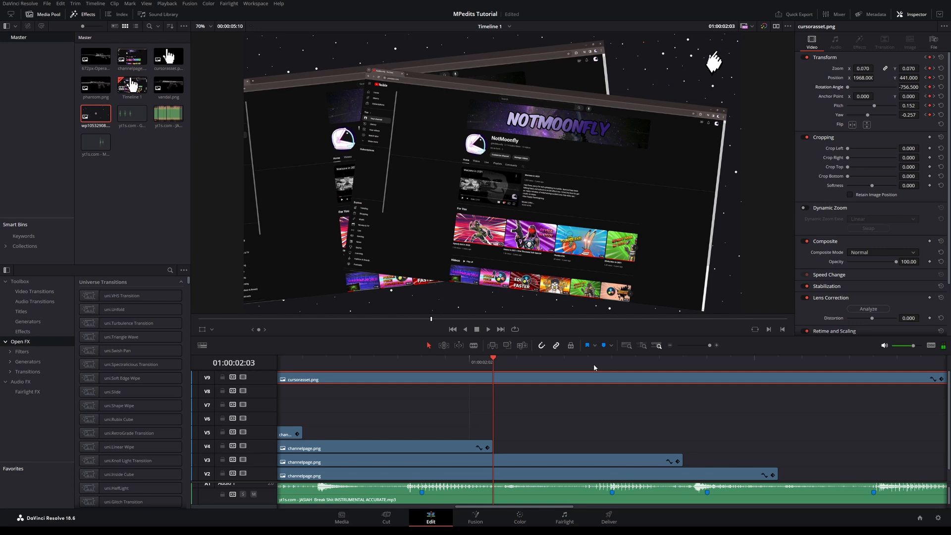
key("space")
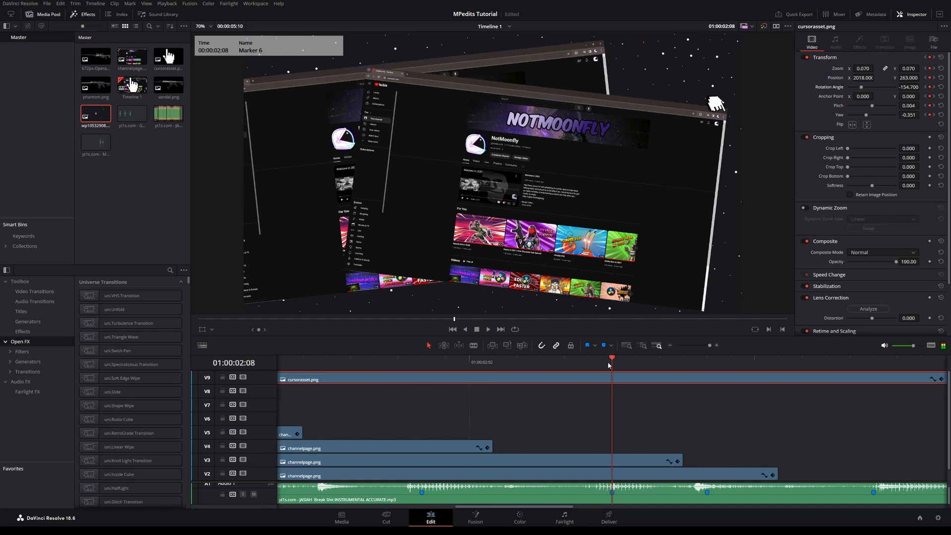
left_click_drag(911, 92, 834, 92)
Replay the stretches from the fifth and sixth markers to check the cursor's flight
left_click(417, 361)
key("space")
left_click(418, 362)
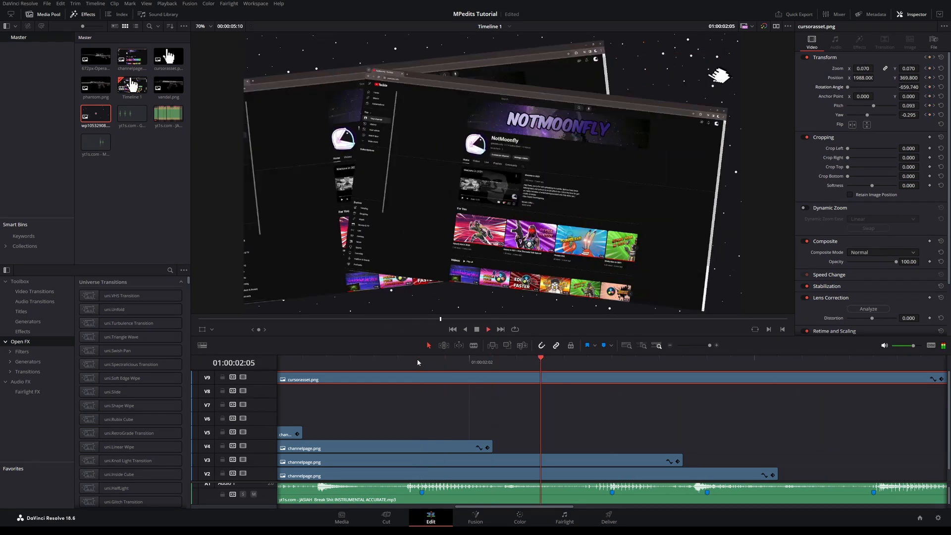
key("space")
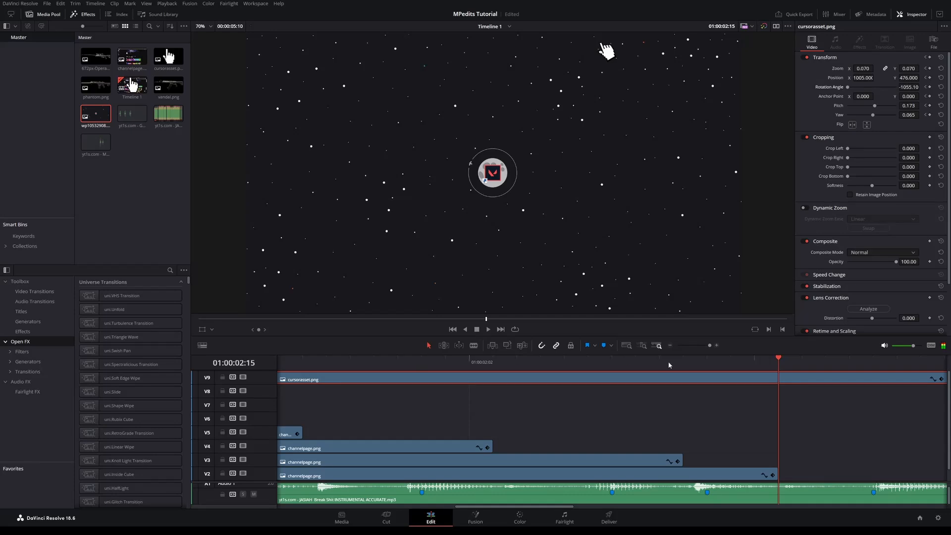
left_click(612, 364)
key("space")
Save the project, then set the cursor's zoom to 0.06 at 01:00:02:13 and back to 0.07 at 01:00:02:15
left_click_drag(613, 364, 711, 374)
key("ctrl+s")
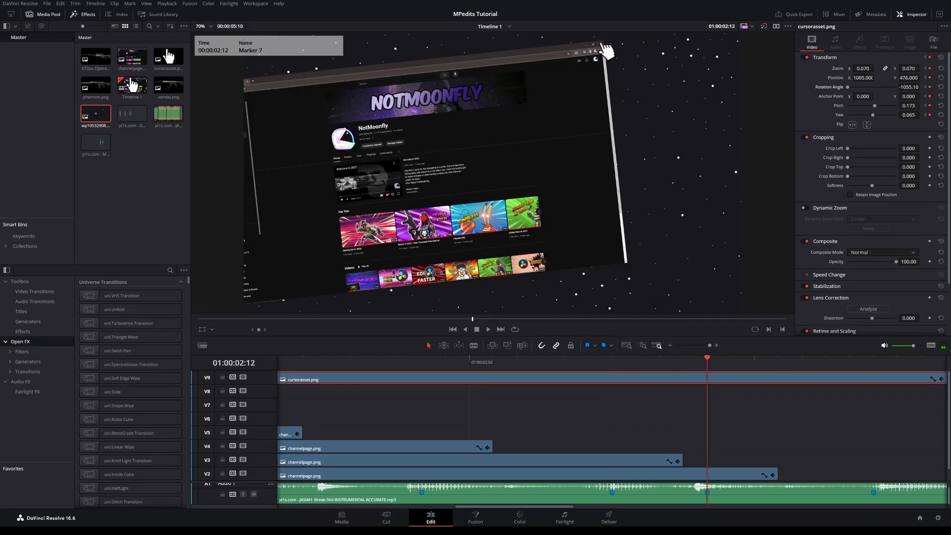
key("Right")
left_click(909, 69)
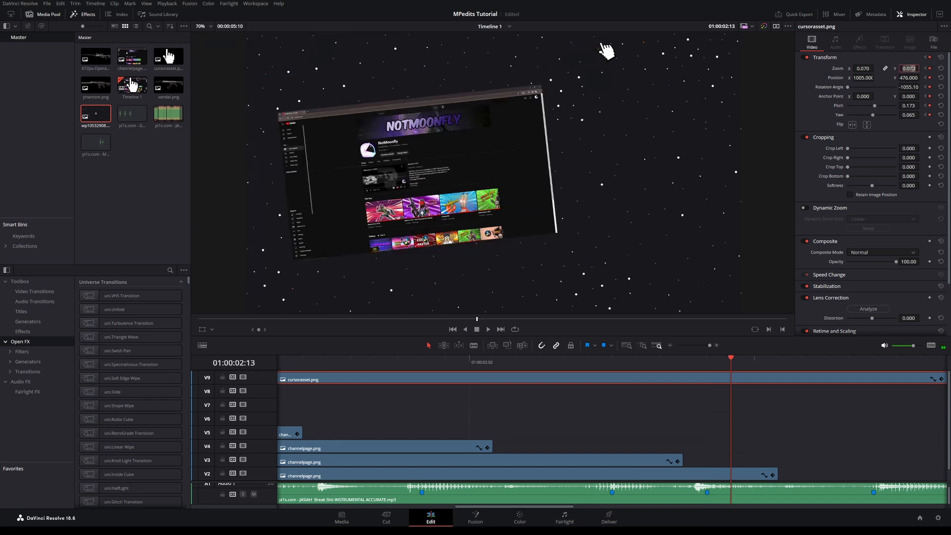
type("0.06")
key("Return")
key("Right")
key("Right")
left_click(913, 69)
type("0")
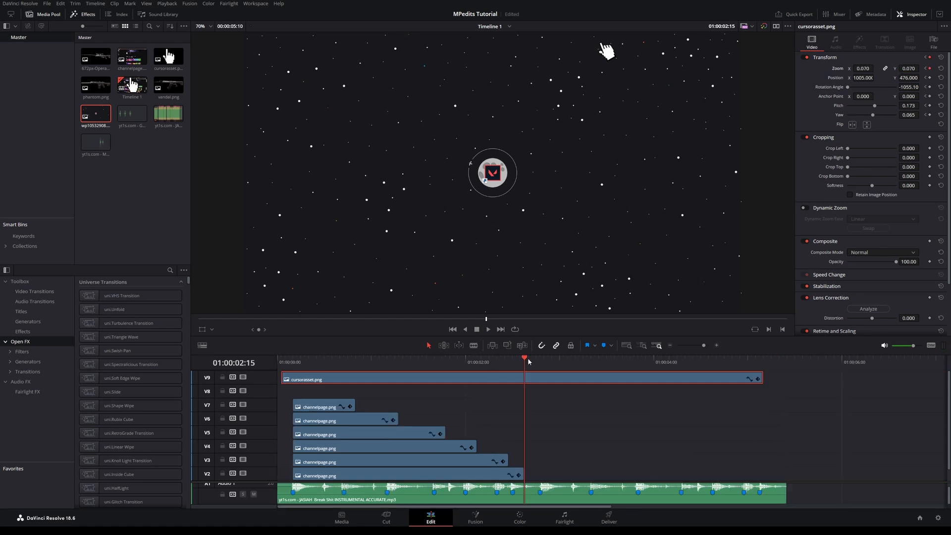
Play the edit from the start past the last page and return the playhead to the eighth marker
key("Home")
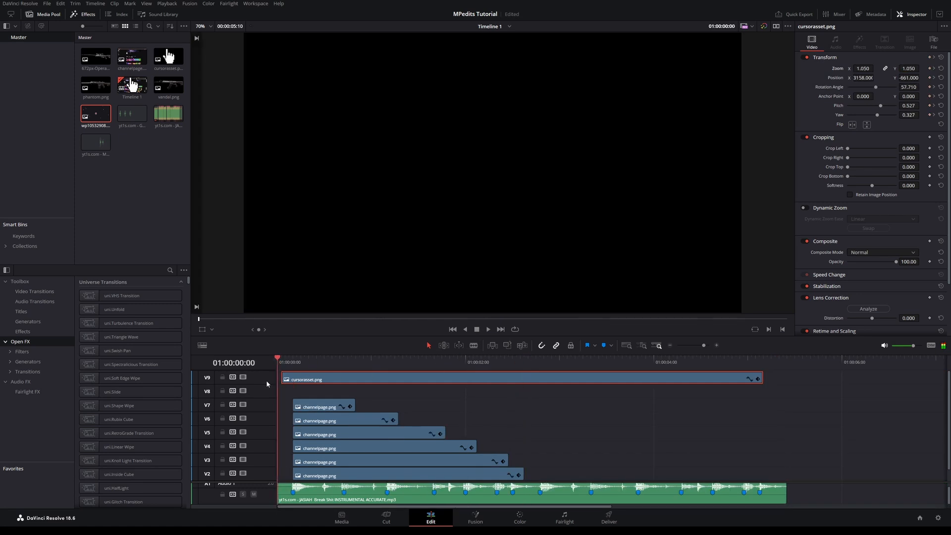
key("space")
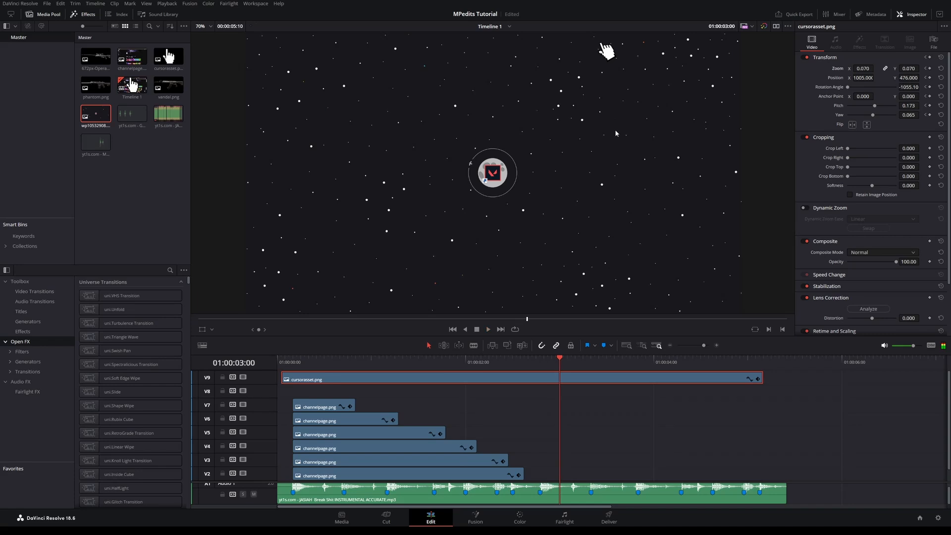
key("shift+Up")
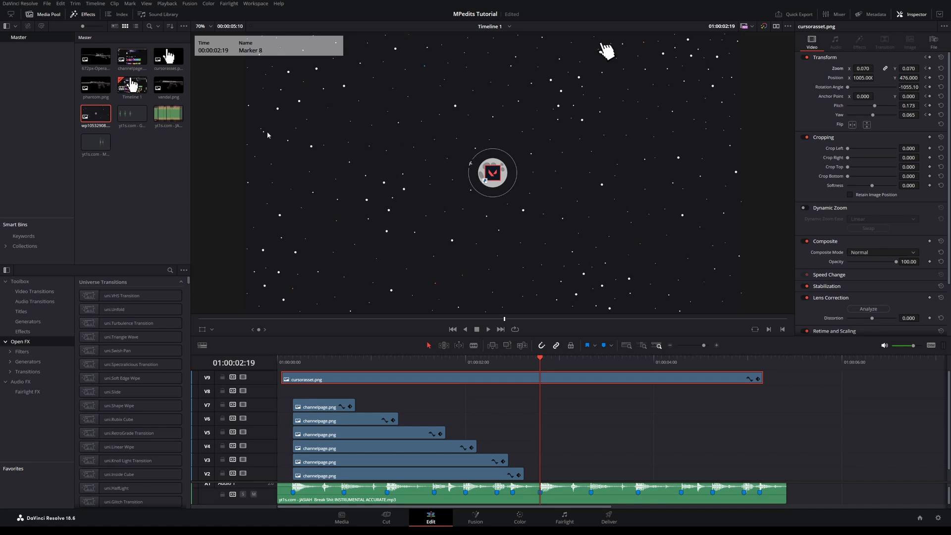
Add an Adjustment Clip on a new V10 track from the timeline start and extend it to the end of the music
left_click(23, 331)
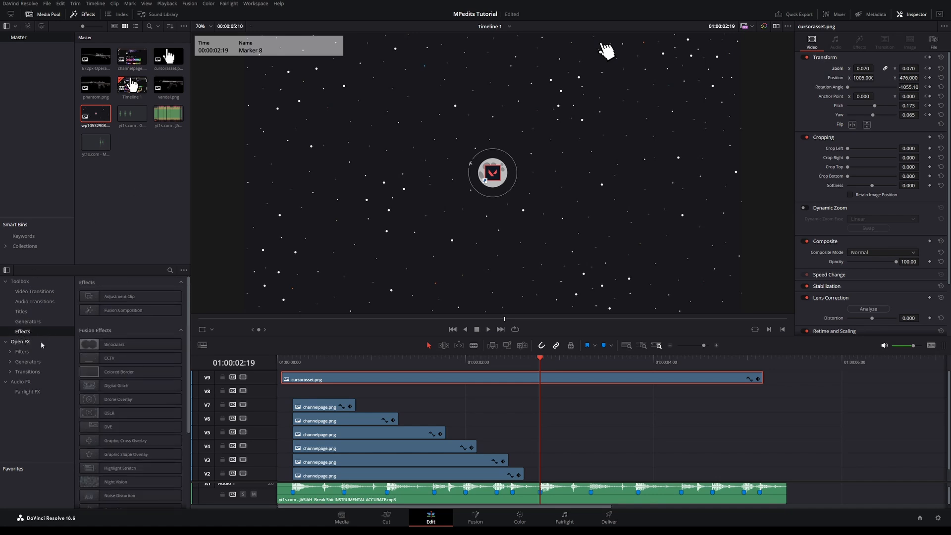
left_click_drag(142, 299, 304, 379)
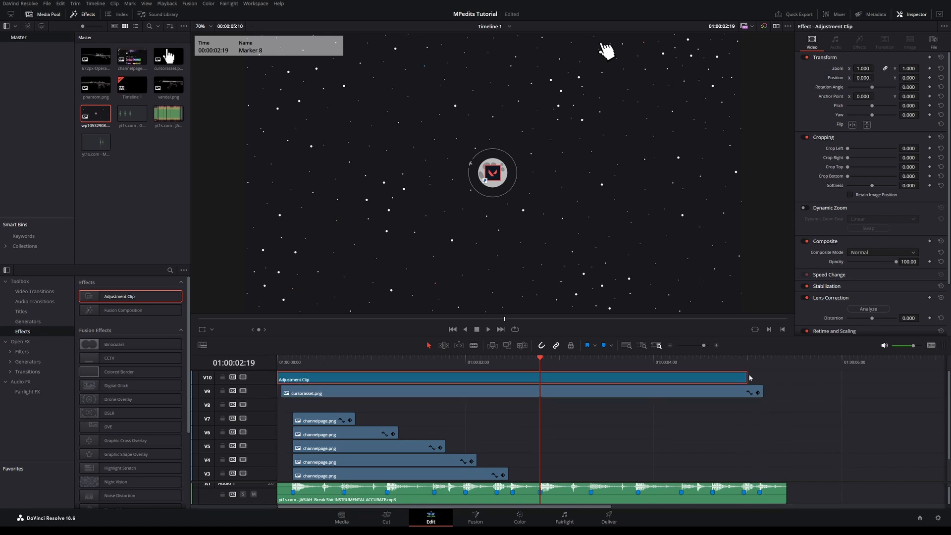
left_click_drag(750, 378, 786, 378)
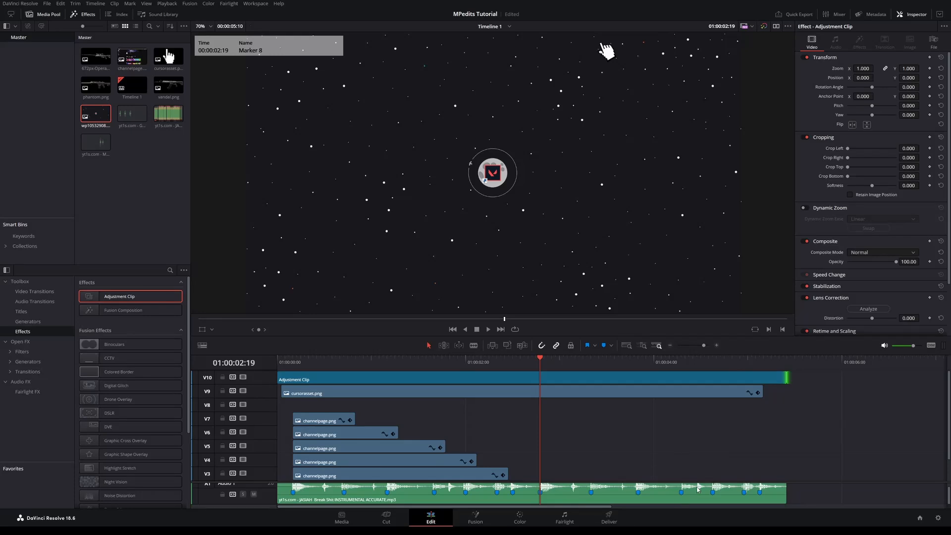
scroll(489, 426, "down", 2)
scroll(492, 423, "up", 2)
scroll(501, 421, "down", 2)
scroll(506, 421, "up", 2)
Select the adjustment clip and open a search in the Open FX effects
left_click(393, 379)
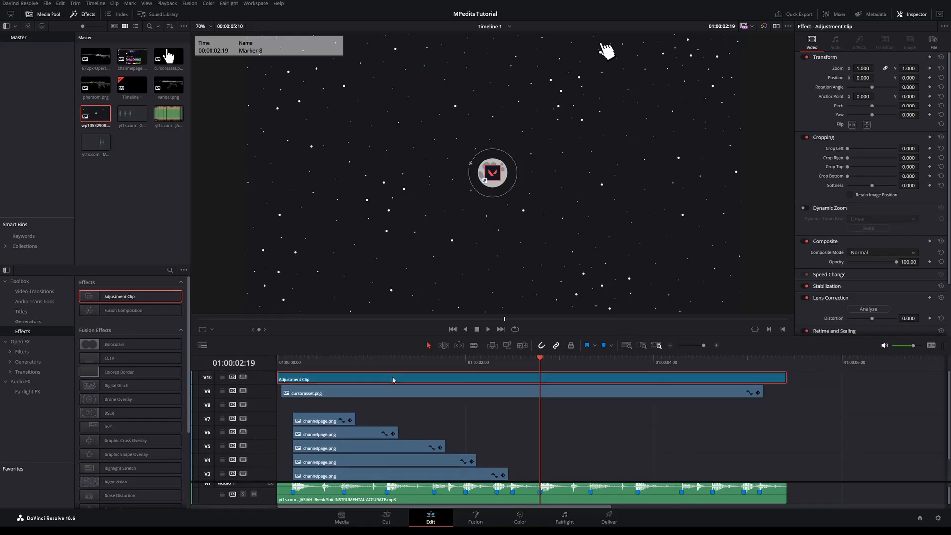
left_click(22, 342)
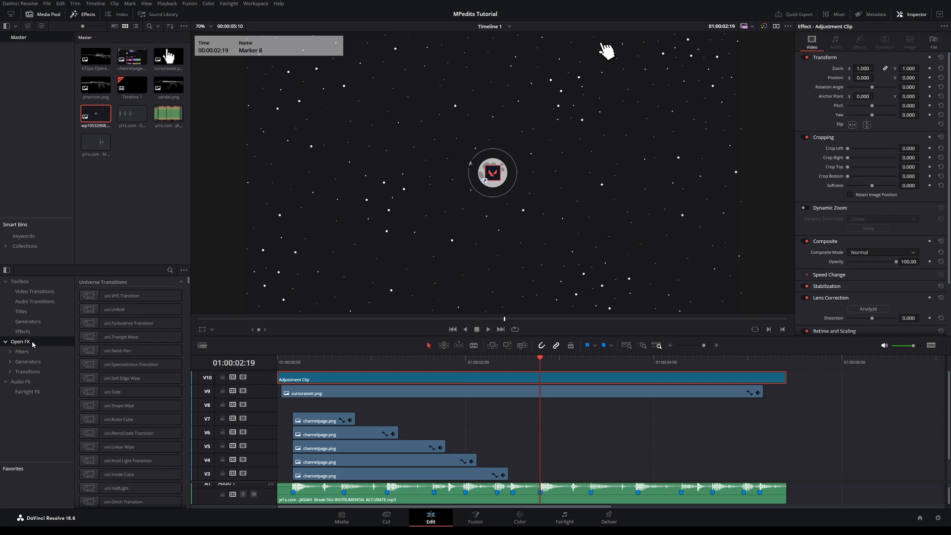
left_click(170, 270)
type("moti")
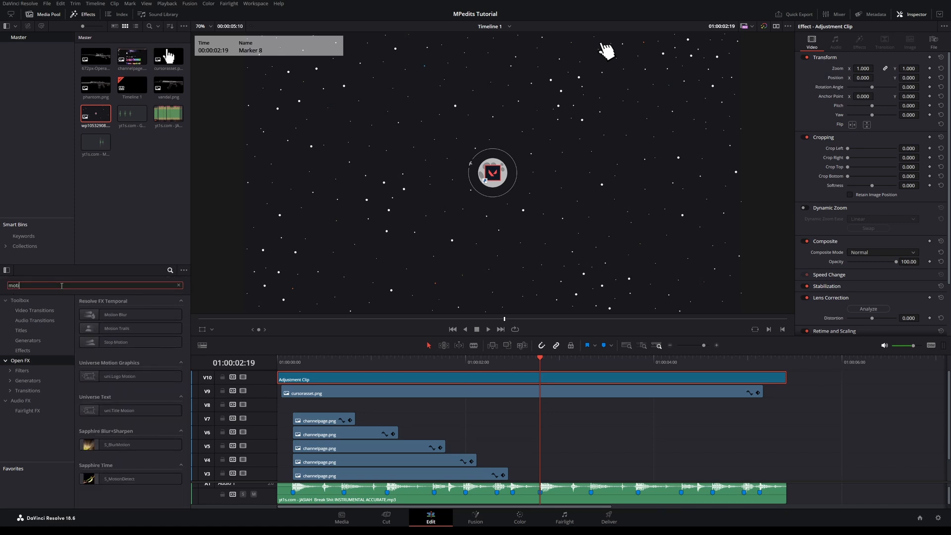
key("BackSpace")
key("BackSpace")
key("BackSpace")
key("BackSpace")
Search for "camera shake" and apply the Resolve FX Camera Shake effect to the adjustment clip
type("camera shake")
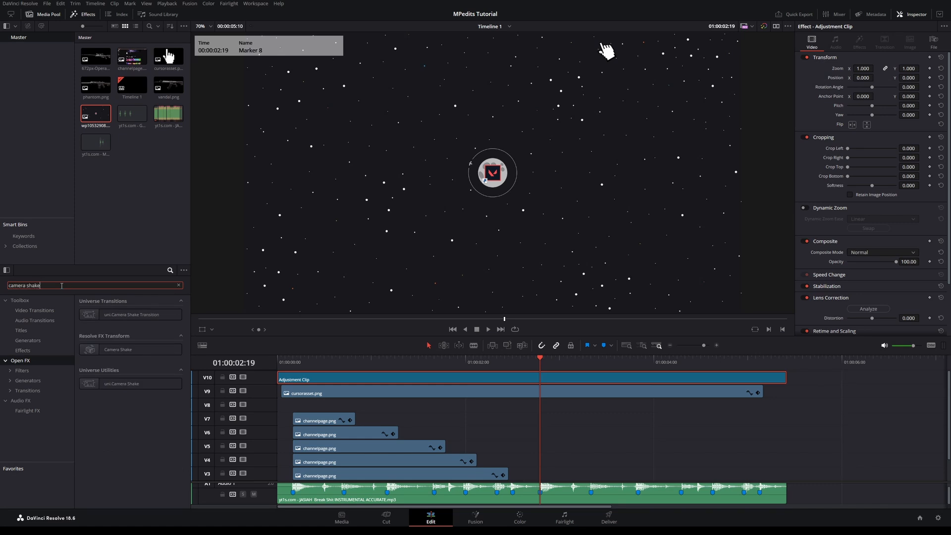
left_click(87, 348)
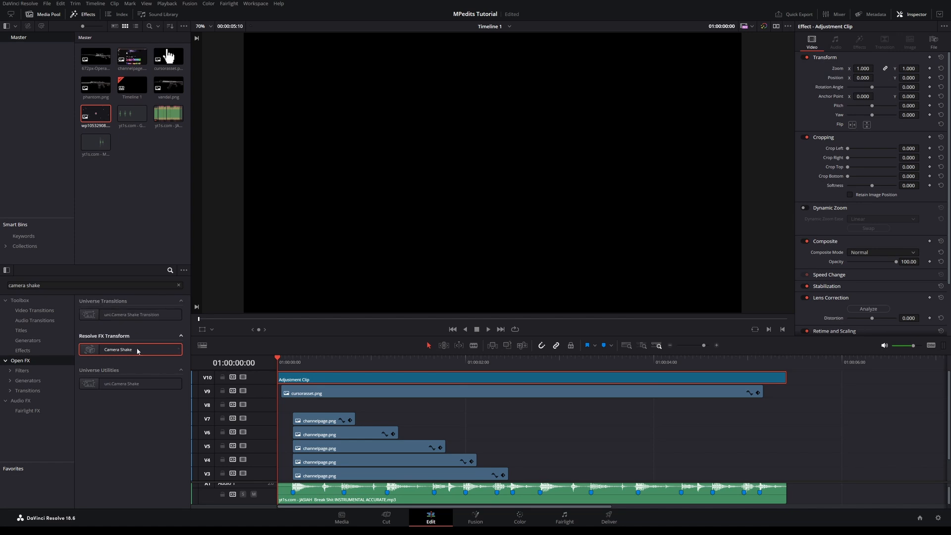
left_click_drag(114, 351, 314, 365)
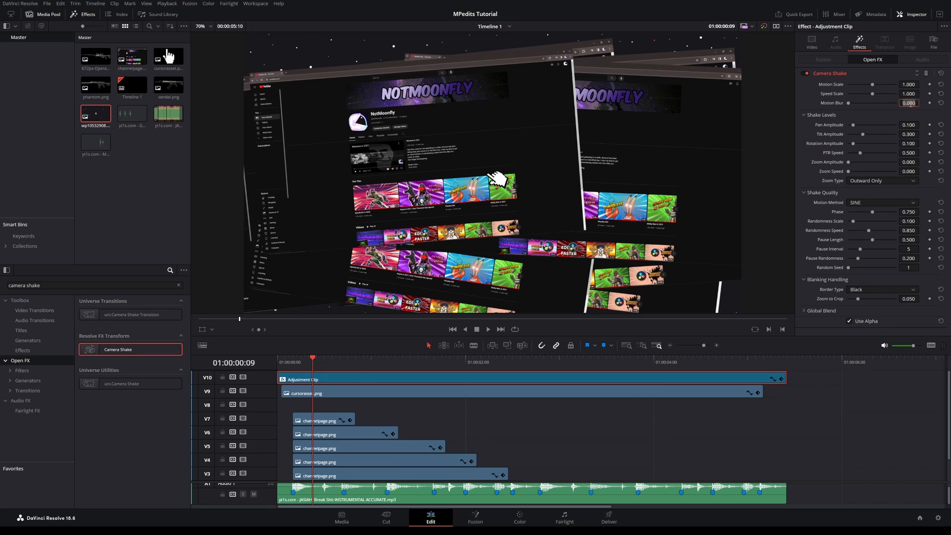
Set Camera Shake's motion blur to 0.75, speed scale to 0.5 and motion scale to 0.6, and play the edit to check it
type("0.75")
key("Return")
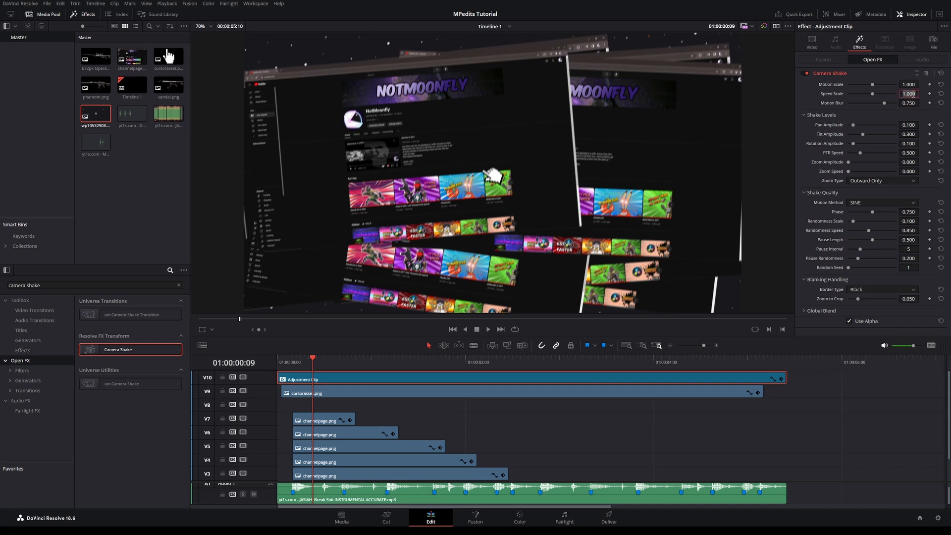
left_click(910, 94)
type("0.5")
key("Return")
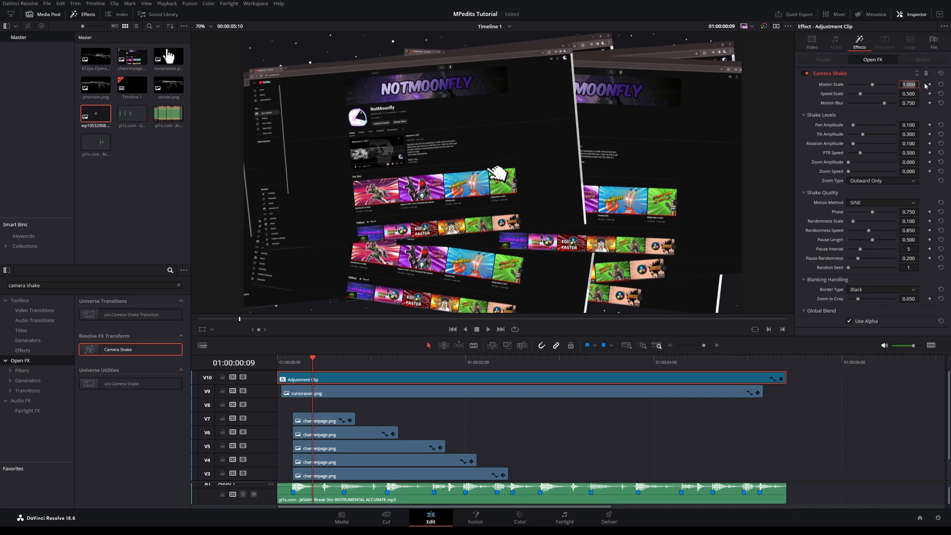
type("0.6")
key("Return")
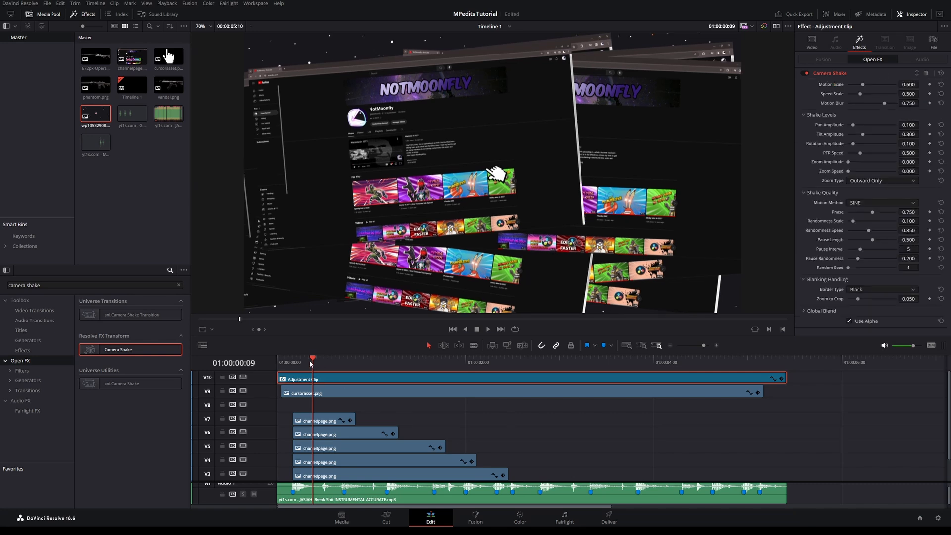
left_click(288, 363)
key("space")
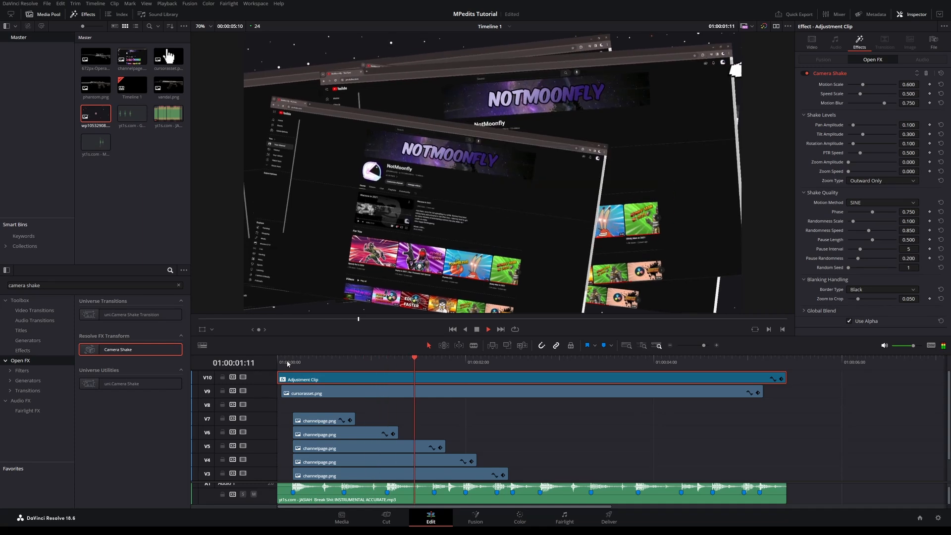
Try a Camera Shake speed scale of 0.884 on the adjustment clip and play the edit from the start
key("space")
left_click(343, 369)
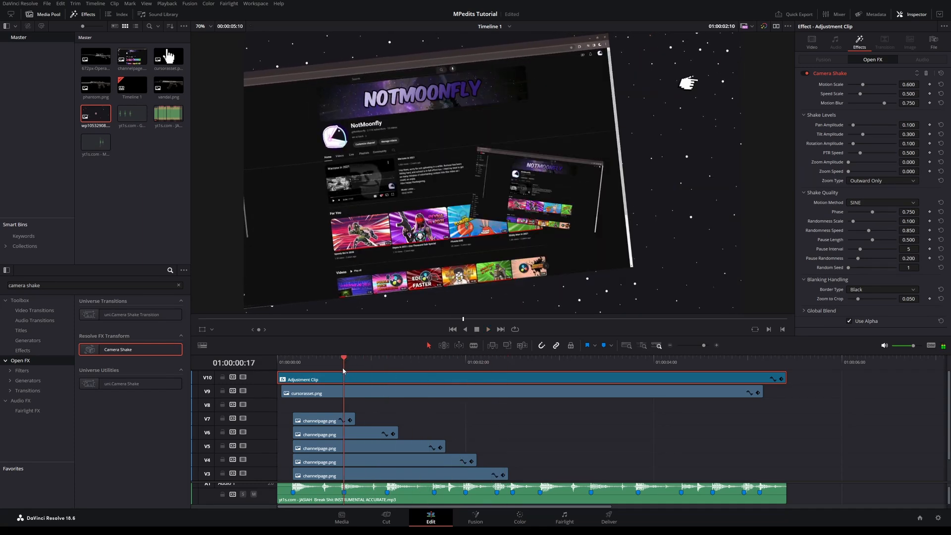
left_click_drag(344, 371, 303, 374)
left_click_drag(860, 94, 871, 94)
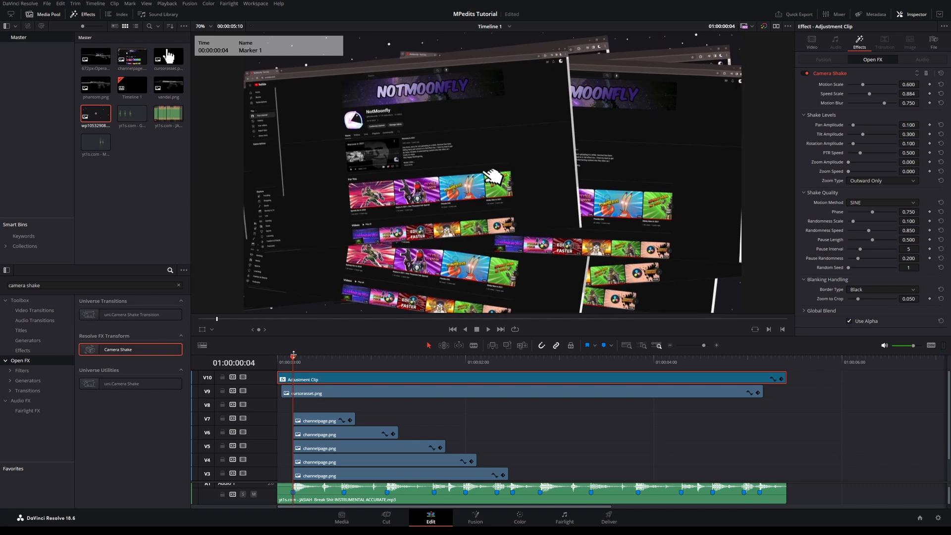
left_click_drag(294, 354, 275, 358)
key("space")
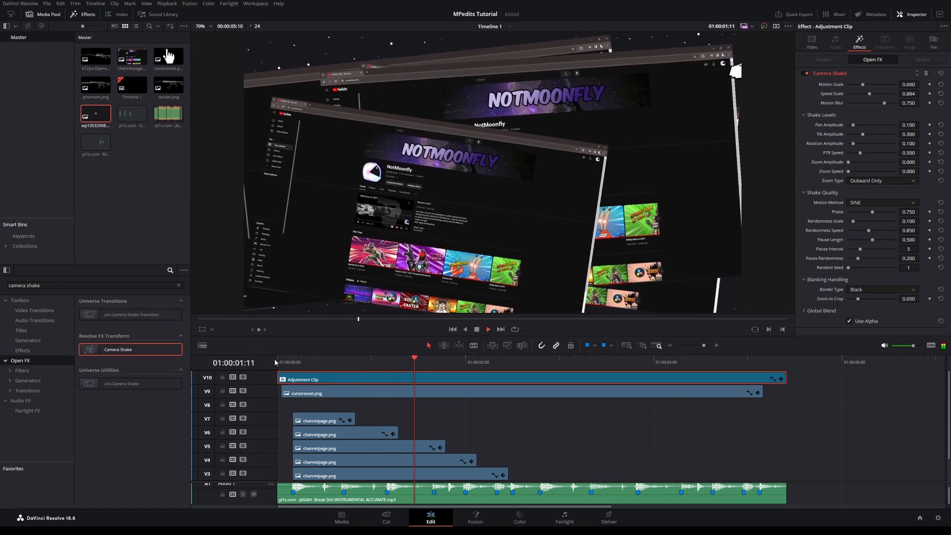
key("space")
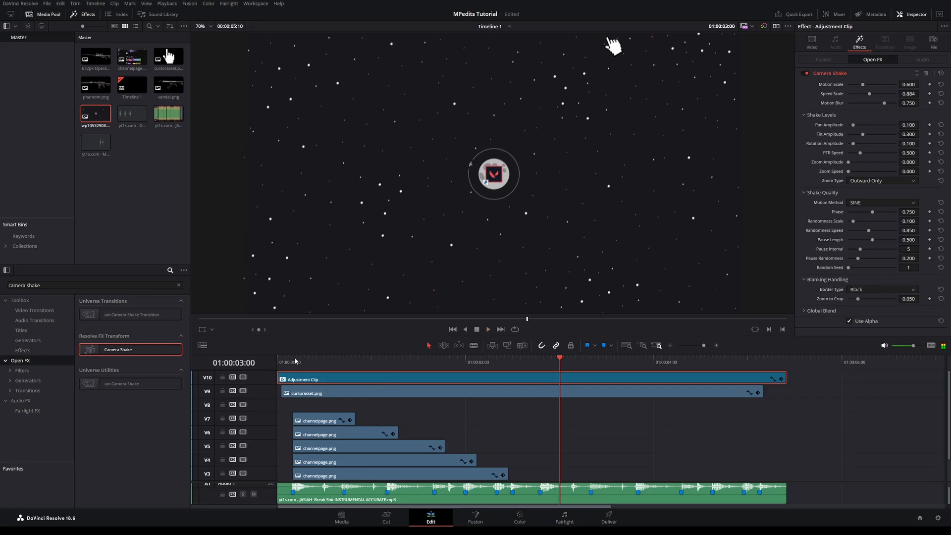
left_click_drag(312, 360, 276, 361)
key("space")
key("space")
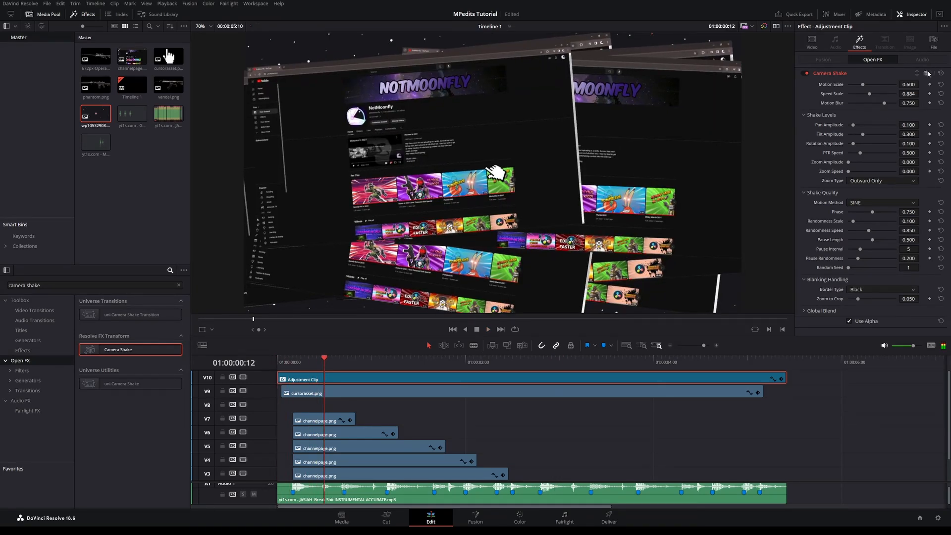
Try Camera Shake with a motion scale of 0.689 and a speed scale of 0.805, and play the edit from the start
mouse_move(908, 84)
left_mouse_down()
mouse_move(880, 94)
mouse_move(911, 94)
left_mouse_up()
key("space")
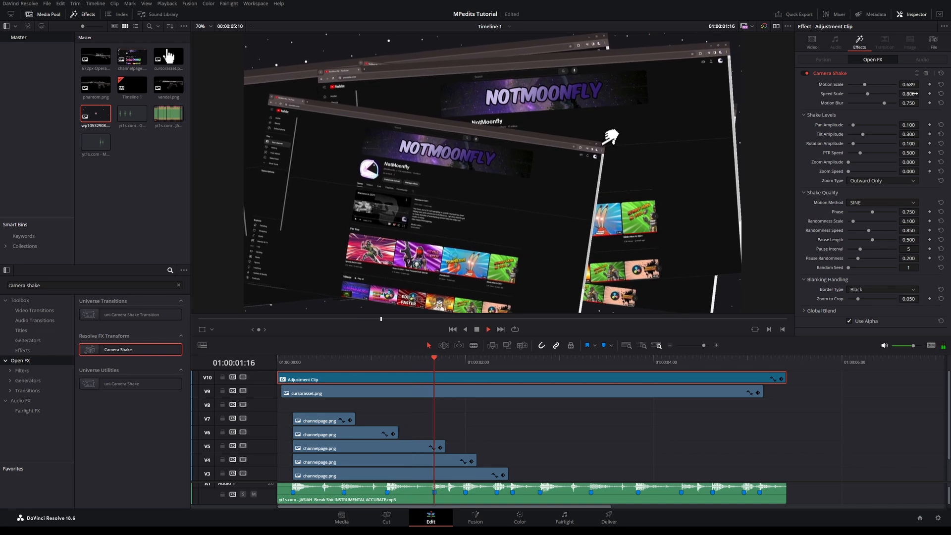
key("space")
left_click(281, 357)
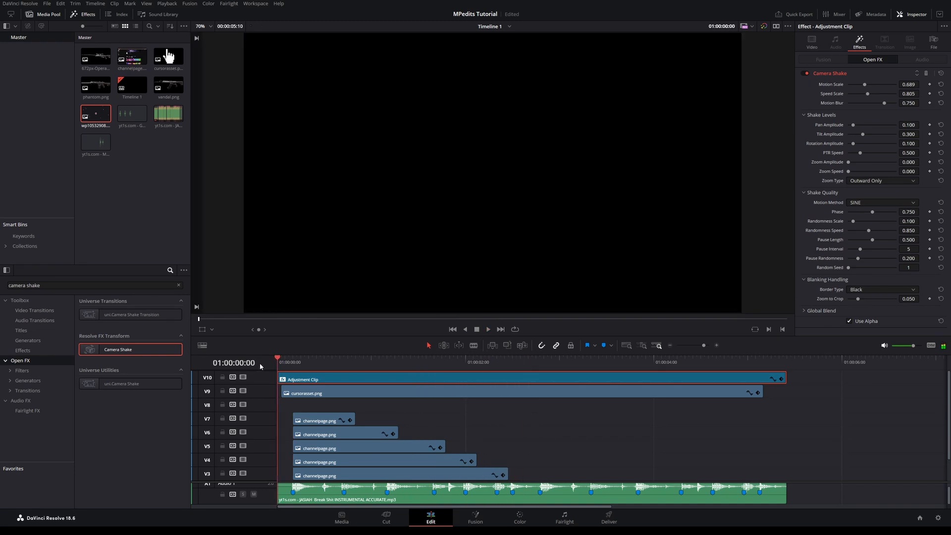
key("space")
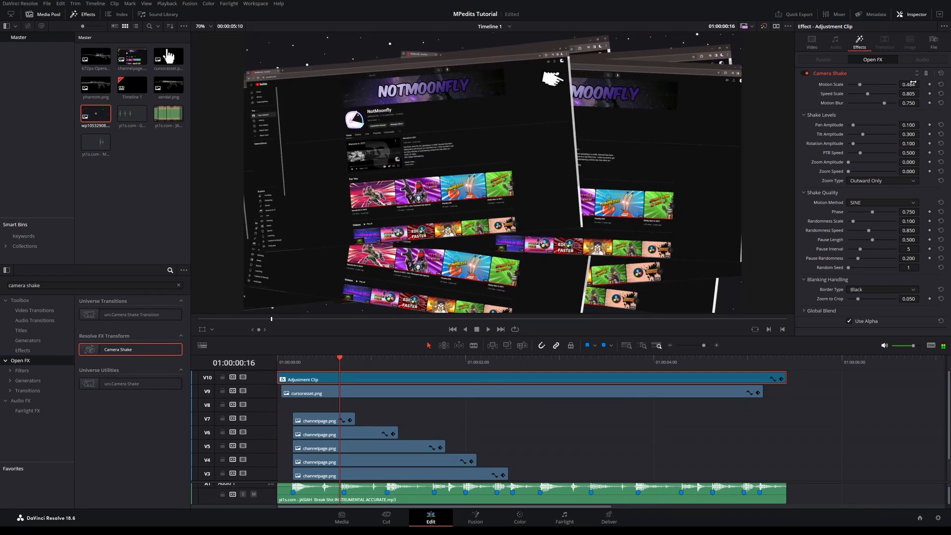
Set Camera Shake's speed scale to 0.759 and motion scale to 0.640, playing the edit from the start to compare
mouse_move(913, 83)
left_mouse_down()
mouse_move(921, 84)
mouse_move(914, 94)
left_mouse_up()
left_click(286, 362)
key("space")
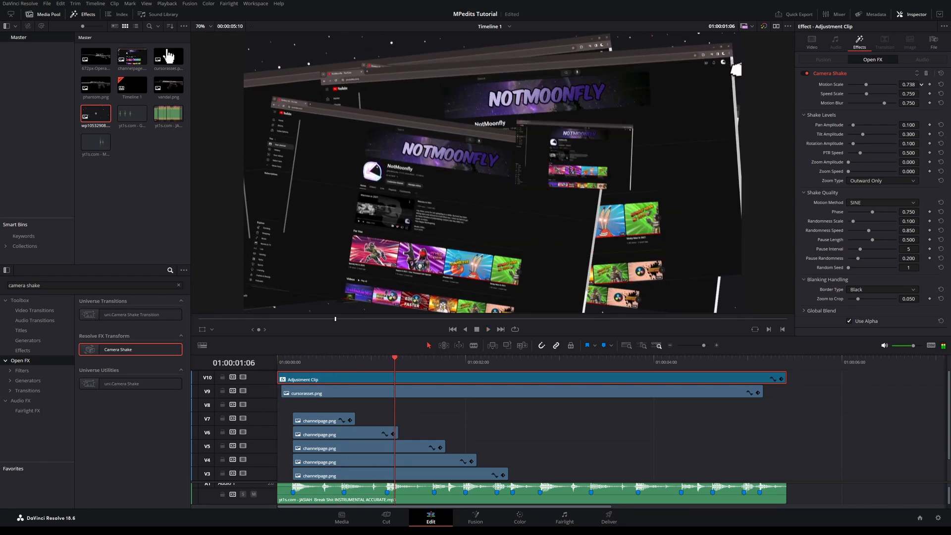
left_click_drag(921, 85, 919, 85)
left_click(278, 362)
key("space")
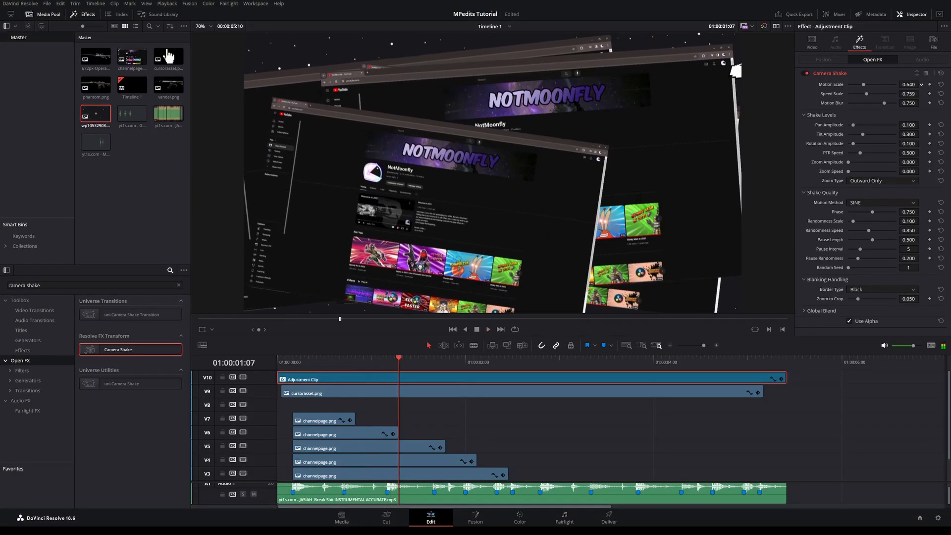
Set Camera Shake's motion scale to 0.506, play the edit from the start and save the project
left_click_drag(922, 85, 911, 84)
left_click_drag(349, 361, 279, 361)
key("space")
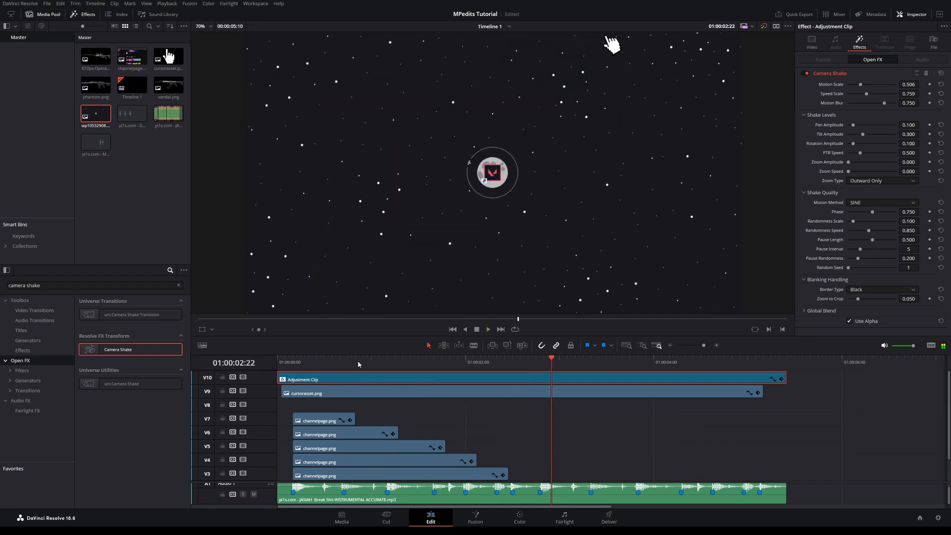
key("Home")
key("ctrl+s")
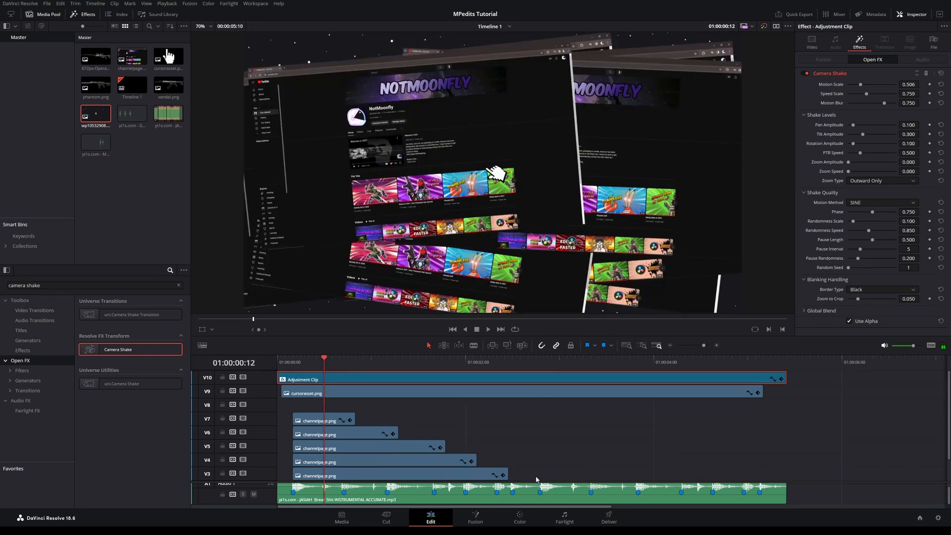
Play the edit from the timeline start to review the finished camera shake
scroll(535, 438, "down", 2)
scroll(534, 438, "up", 2)
left_click_drag(293, 363, 263, 364)
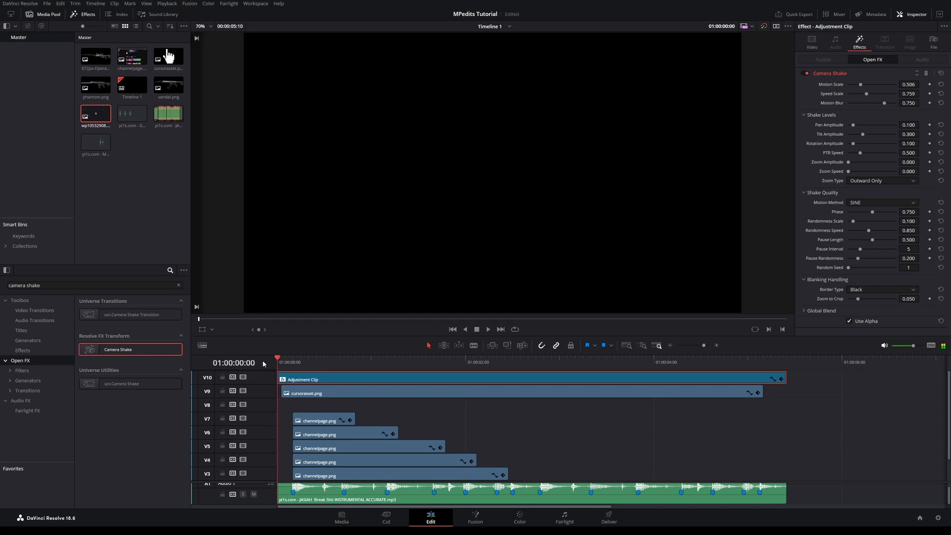
key("space")
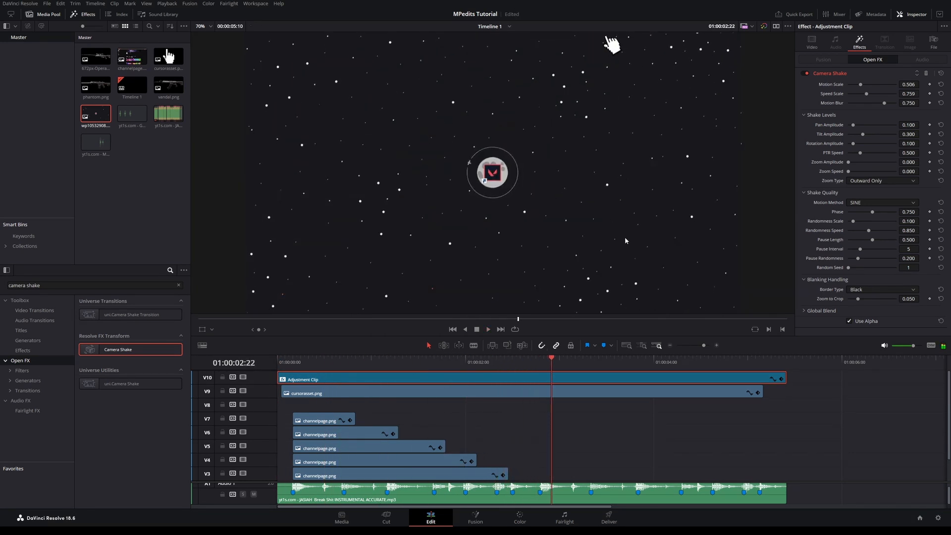
left_click_drag(552, 361, 284, 369)
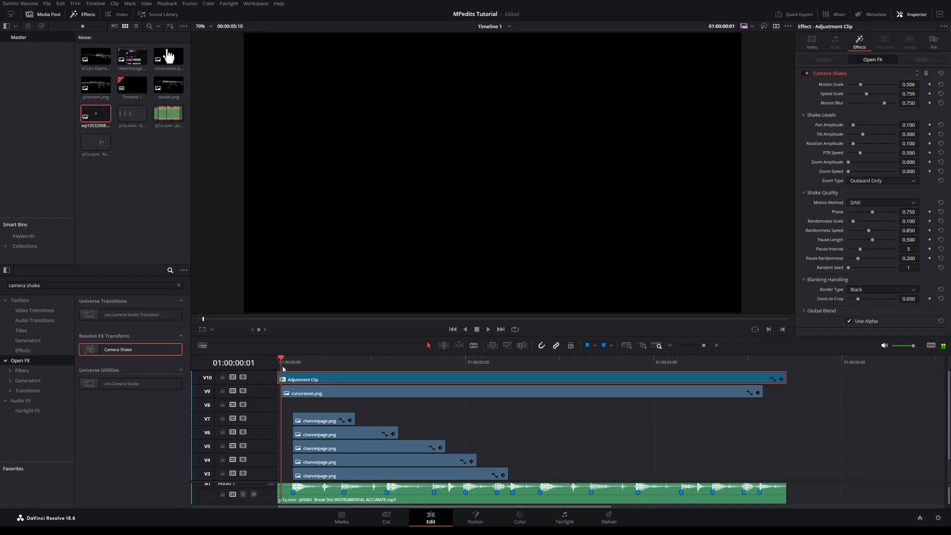
Search the effects for "zoom", apply Resolve FX Zoom Blur to the cursorasset.png clip on V9 and select that clip
left_click_drag(75, 285, 1, 284)
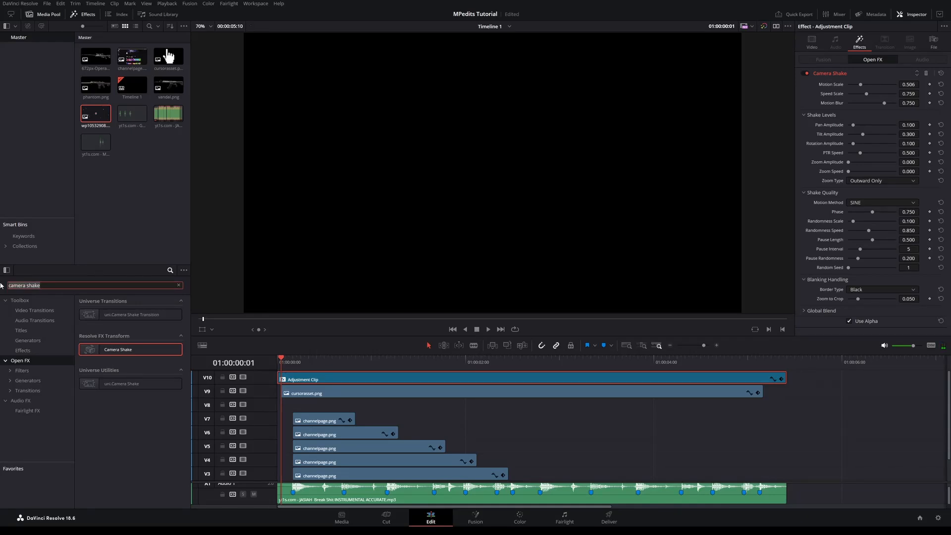
type("zoom")
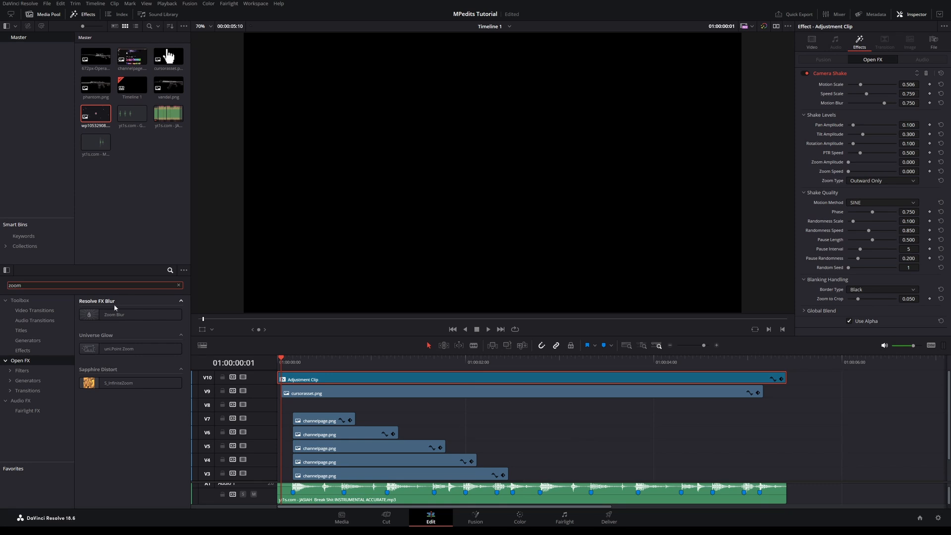
left_click_drag(102, 316, 314, 396)
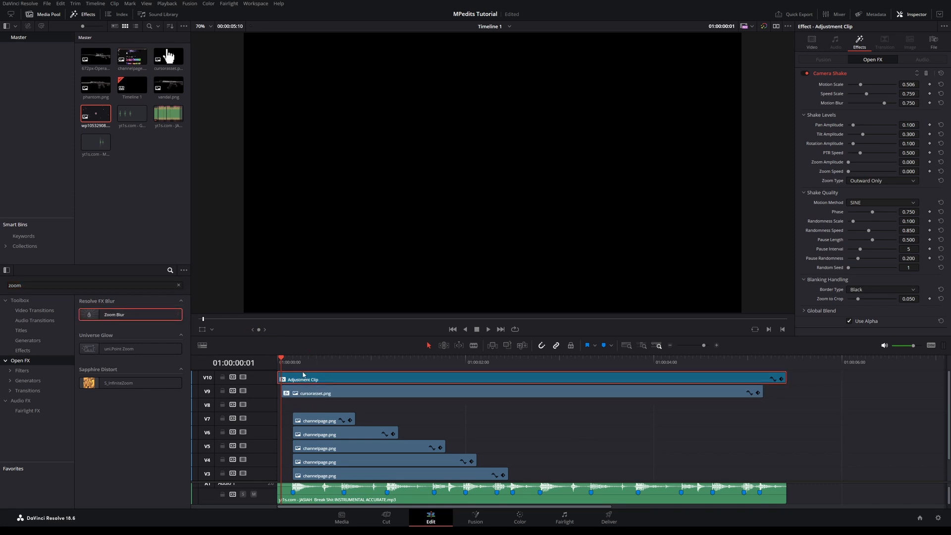
left_click(316, 398)
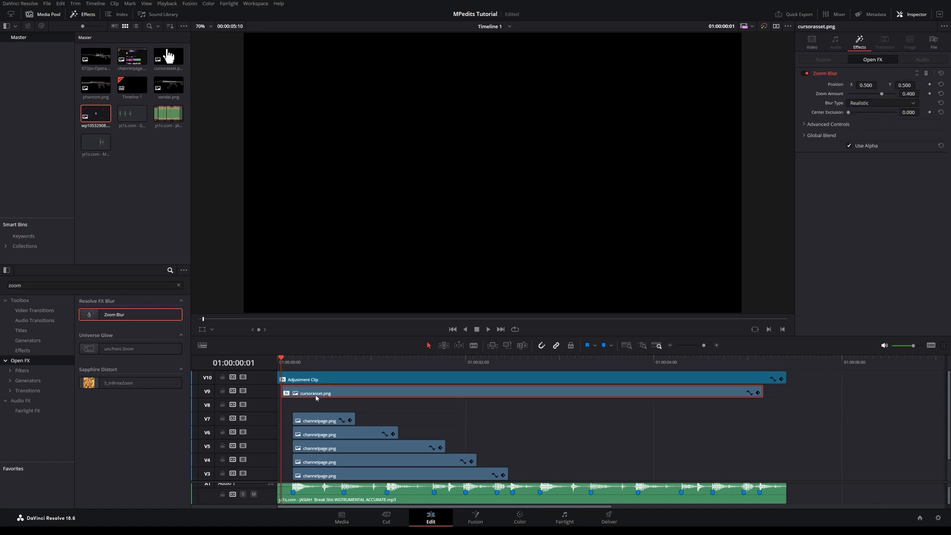
Find the frames of the cursor's opening move and keyframe Zoom Blur's Zoom Amount at 01:00:00:01
left_click(292, 366)
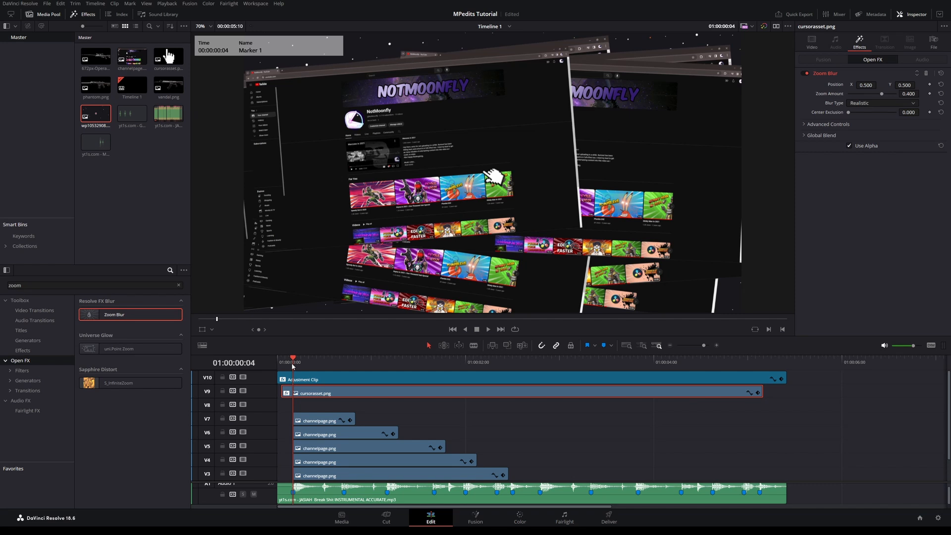
left_click_drag(291, 362, 285, 363)
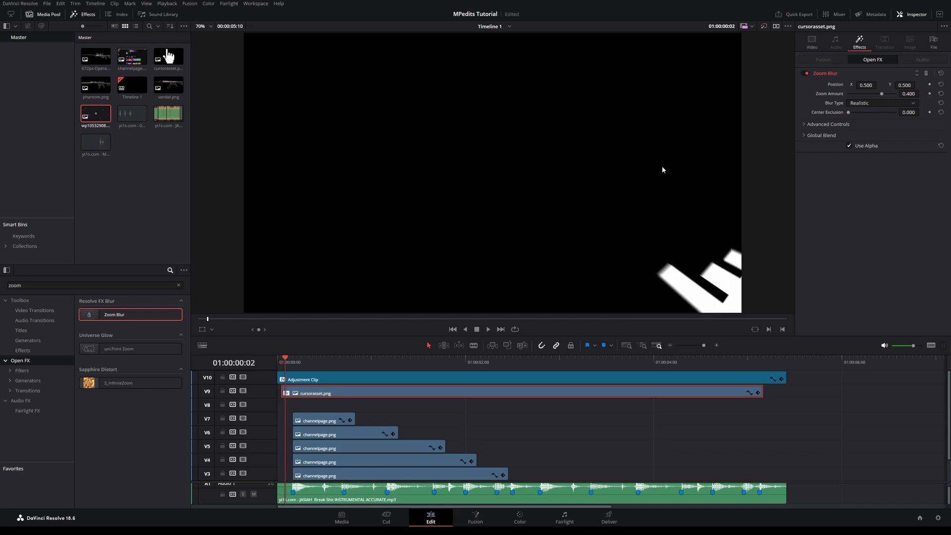
key("Right")
key("Right")
key("Left")
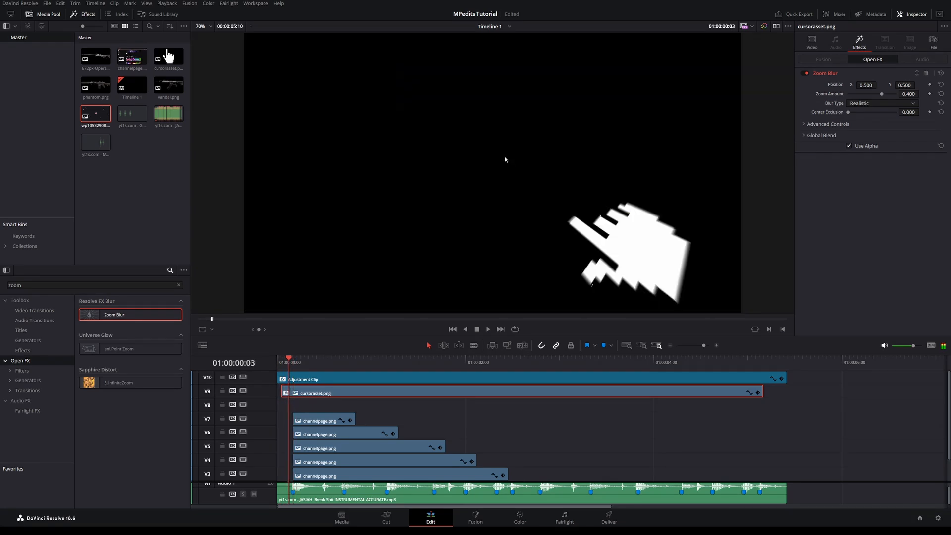
key("Left")
key("Left")
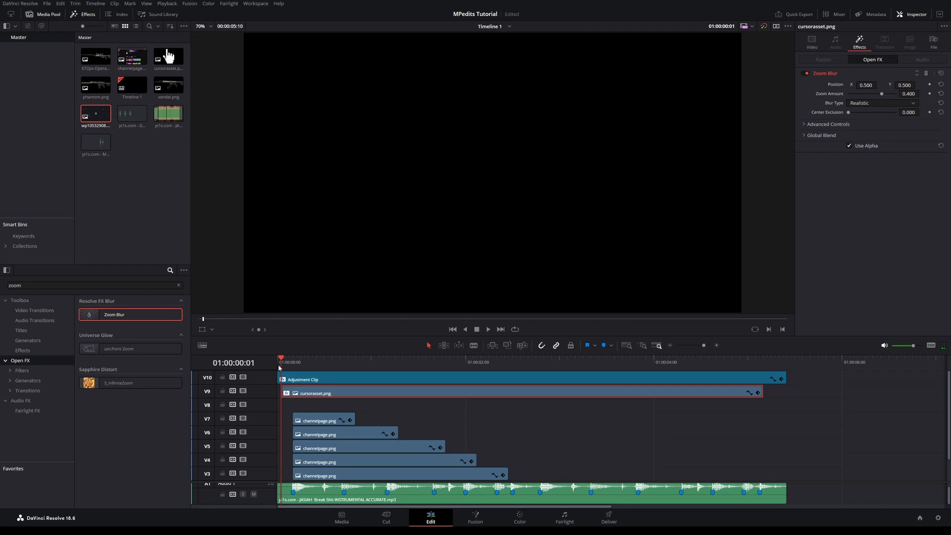
left_click(929, 93)
Keyframe Zoom Blur's Zoom Amount at 0 on the first marker, 01:00:00:04
key("Right")
key("Right")
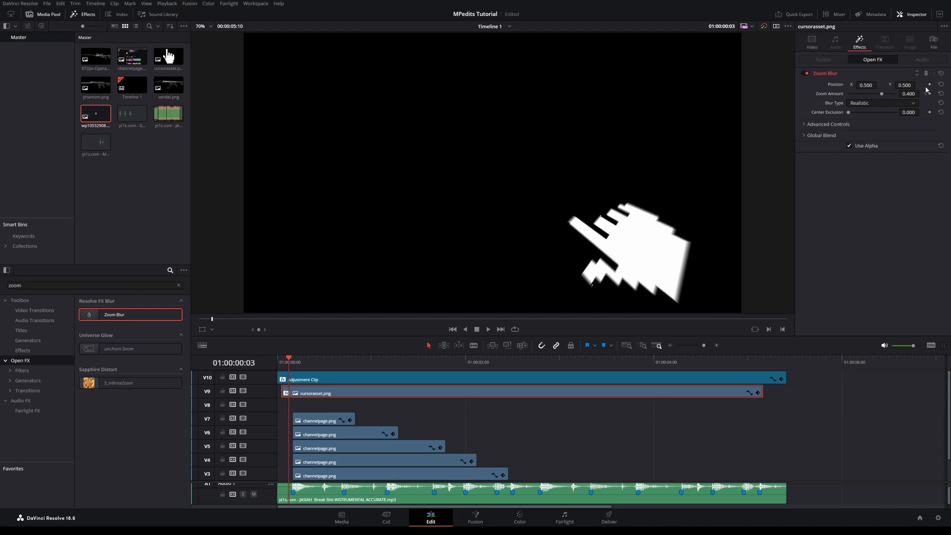
key("Right")
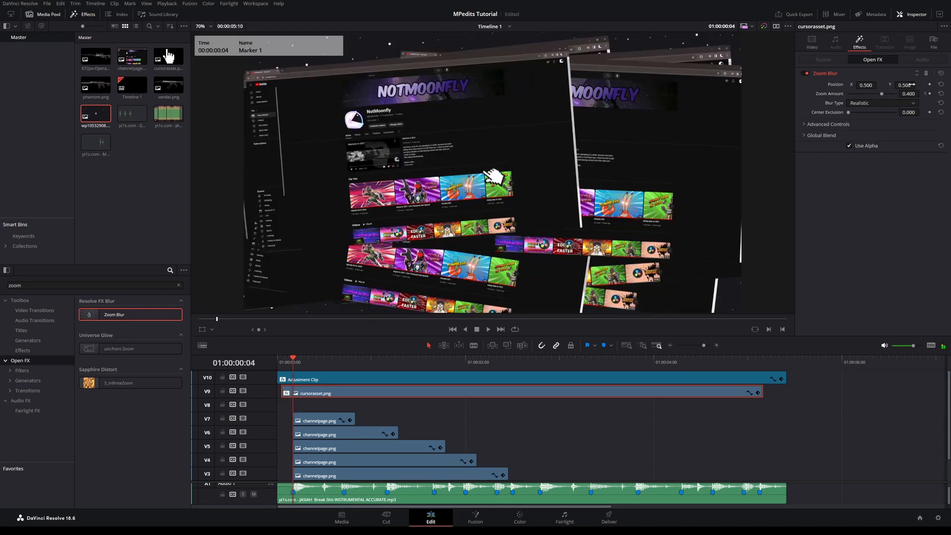
left_click(930, 94)
left_click(913, 94)
type("0")
key("Return")
Return to the first Zoom Amount keyframe at 01:00:00:01, set it to 0.8 and play the result
left_click(925, 93)
key("Right")
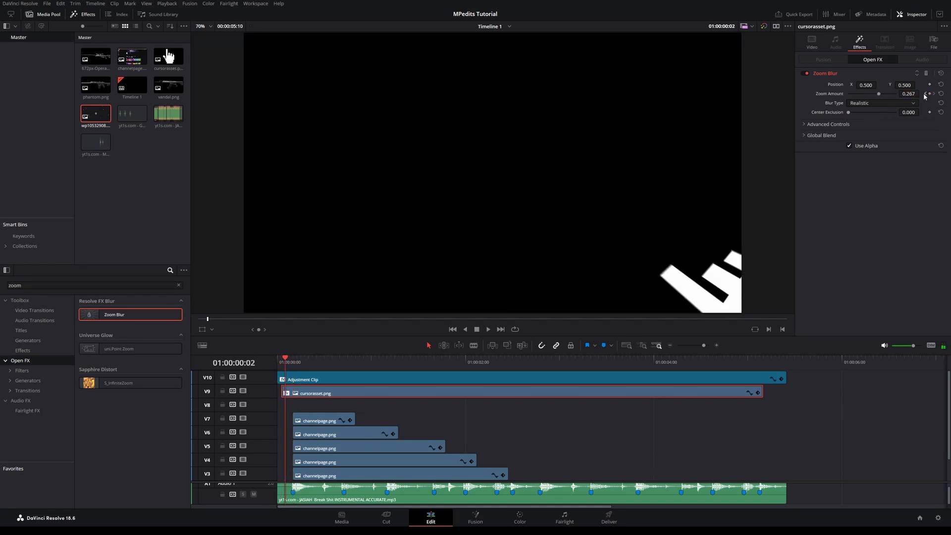
key("Left")
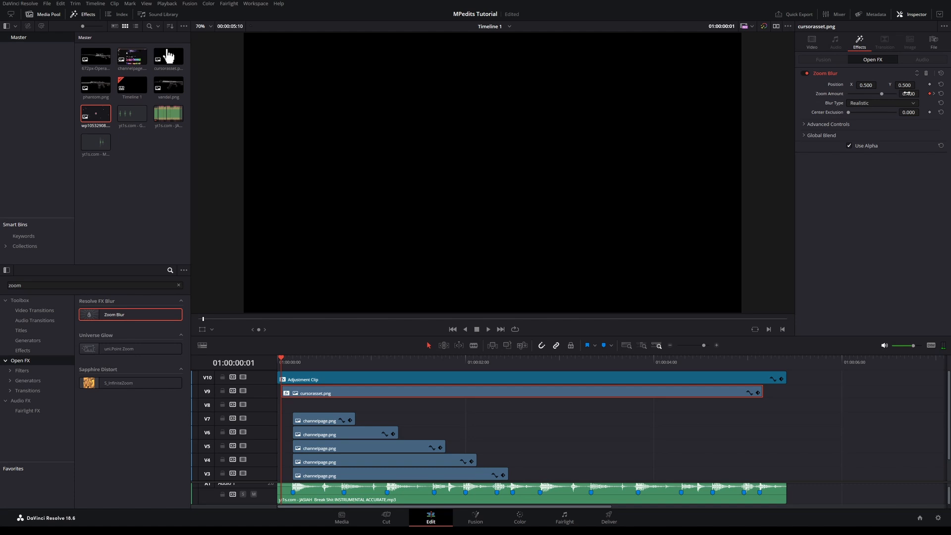
left_click_drag(907, 93, 921, 94)
left_click_drag(921, 94, 925, 94)
double_click(908, 93)
type("0.8")
left_click(307, 361)
key("space")
Examine the zoom blur on the cursor's opening move frame by frame and in playback
left_click(278, 360)
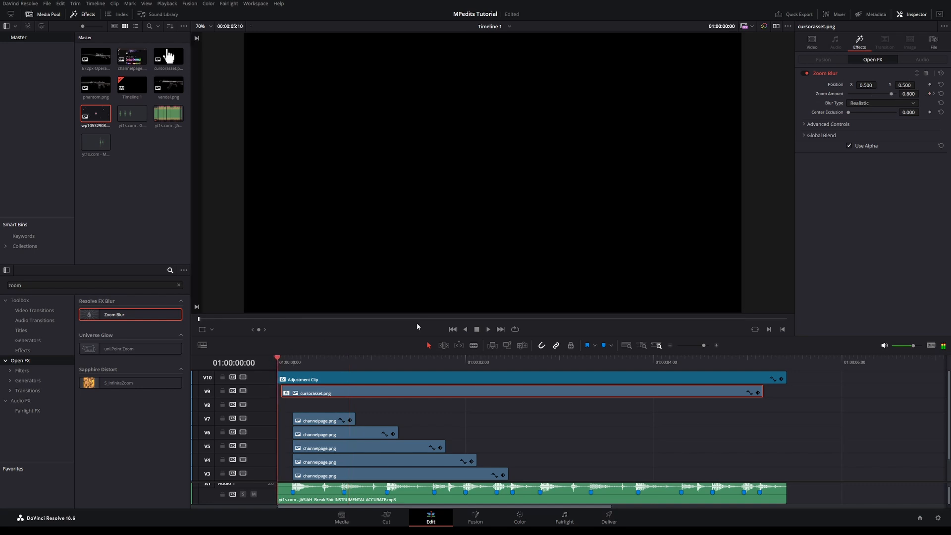
key("space")
key("Left")
key("Left")
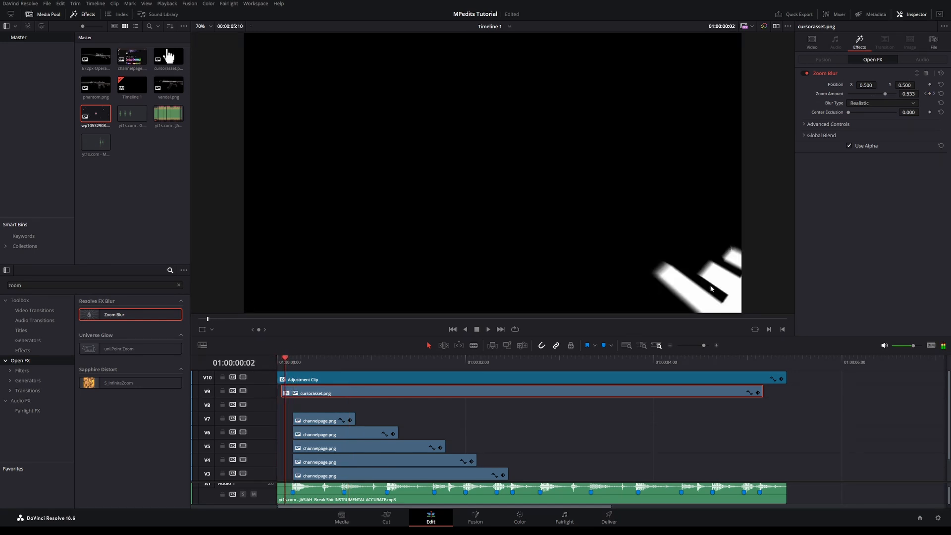
key("Right")
key("Right")
key("Left")
key("Left")
key("Left")
left_click(286, 361)
key("space")
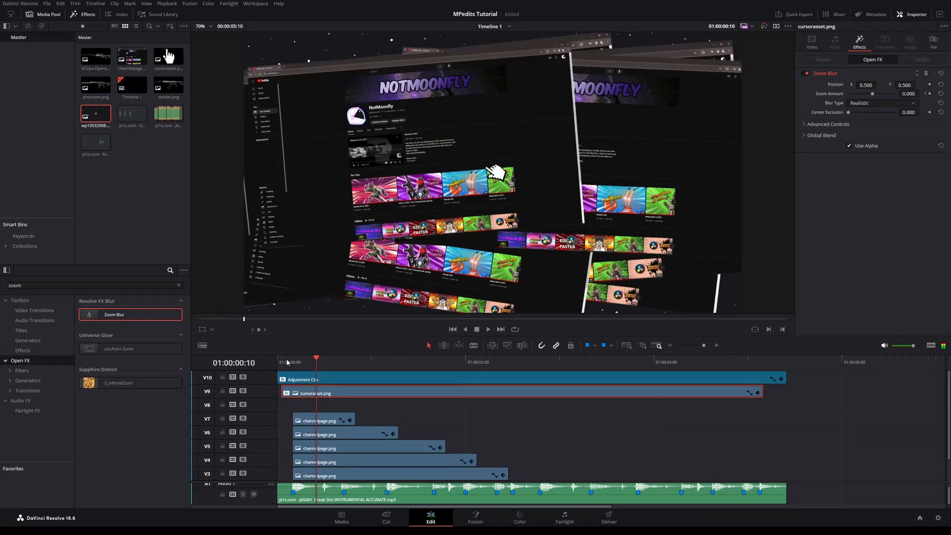
Go back five frames from Marker 2 to 01:00:00:12 and keyframe the cursor's Zoom Amount there
left_click(296, 362)
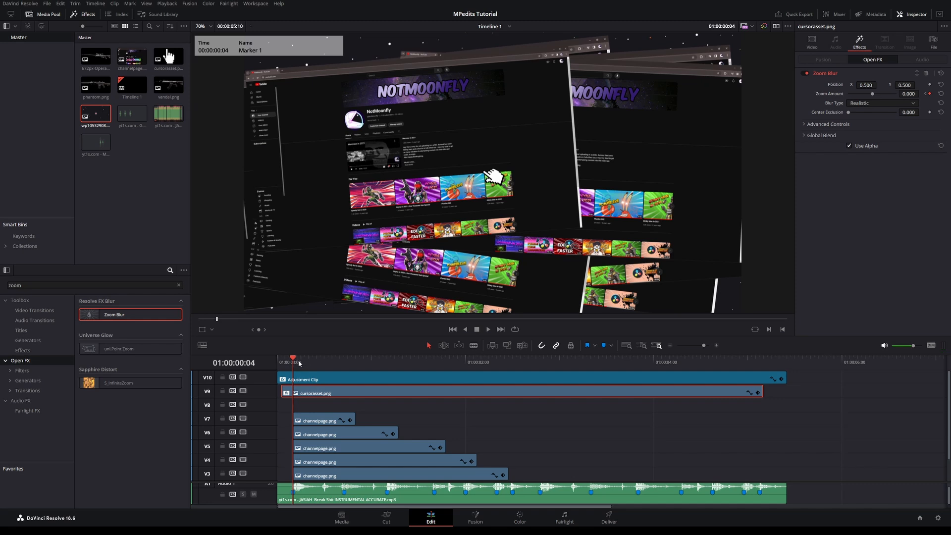
left_click_drag(315, 359, 344, 368)
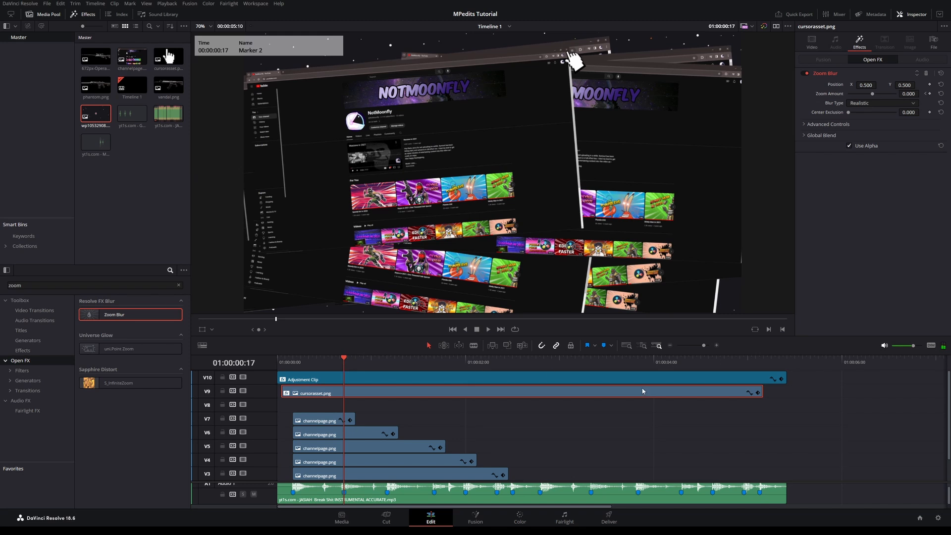
key("Left")
key("Left")
key("Left")
key("Left")
key("Left")
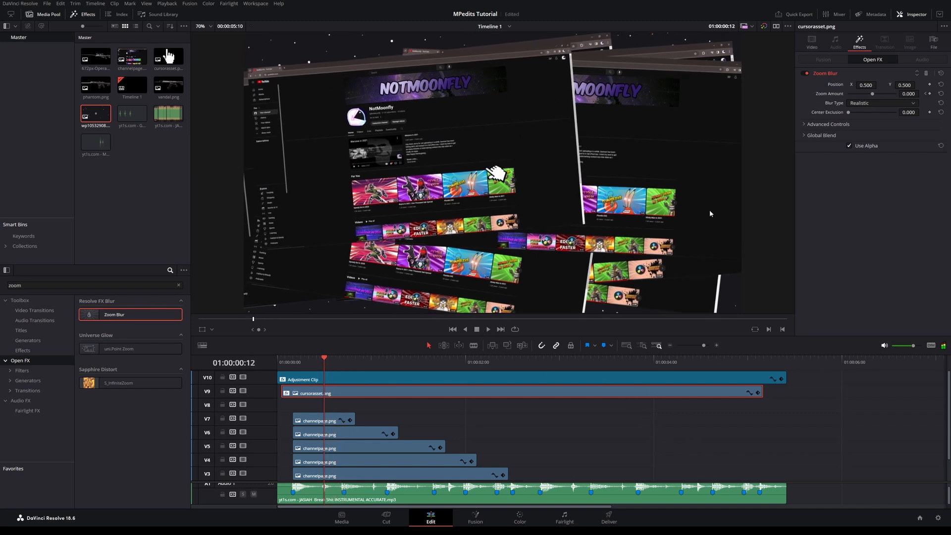
left_click(929, 93)
Keyframe the cursor's Zoom Amount at 0.4 one frame further, at 01:00:00:13, and play the edit
key("Right")
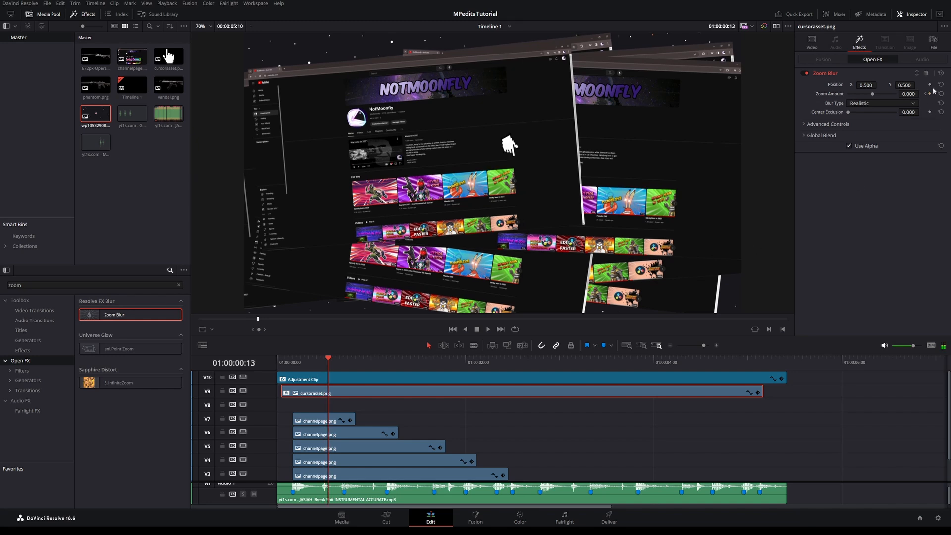
left_click(930, 94)
left_click(914, 95)
type("0.4")
key("Return")
key("space")
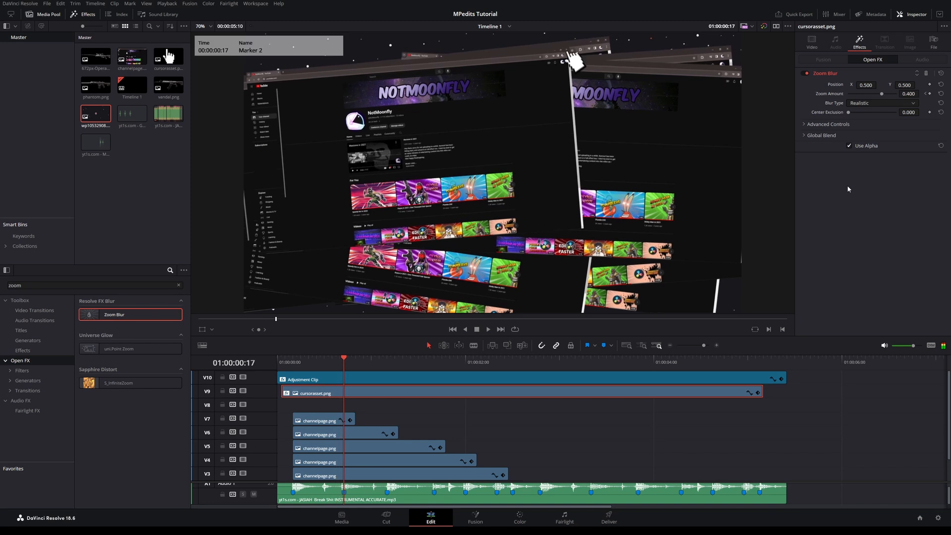
Keyframe the cursor's Zoom Amount at 0.4 on Marker 2 and at 0 one frame further, at 01:00:00:18
left_click(930, 94)
left_click_drag(909, 94, 915, 94)
key("Left")
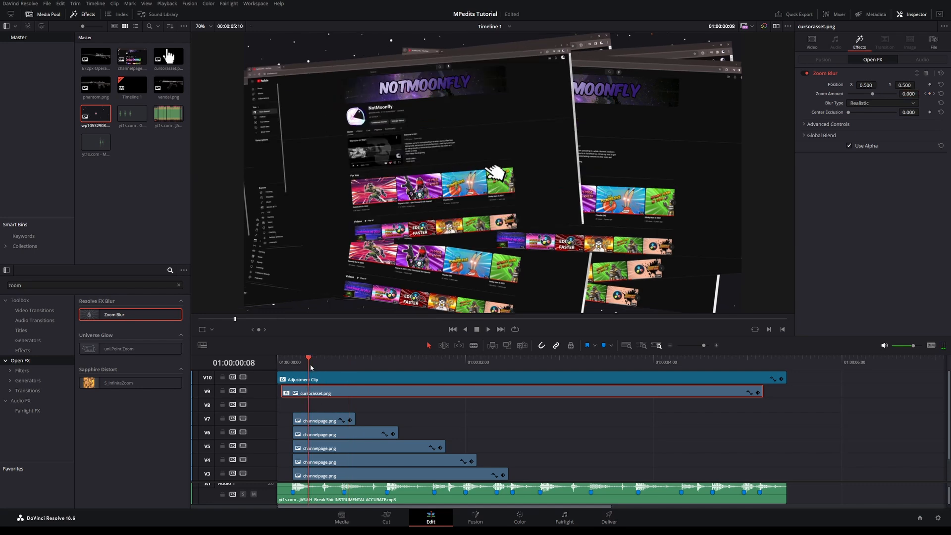
Examine the zoom blur on the cursor's move into Marker 2 frame by frame, from 01:00:00:08 to 01:00:00:18
left_click_drag(339, 357, 311, 363)
key("Right")
key("Right")
key("Right")
key("Right")
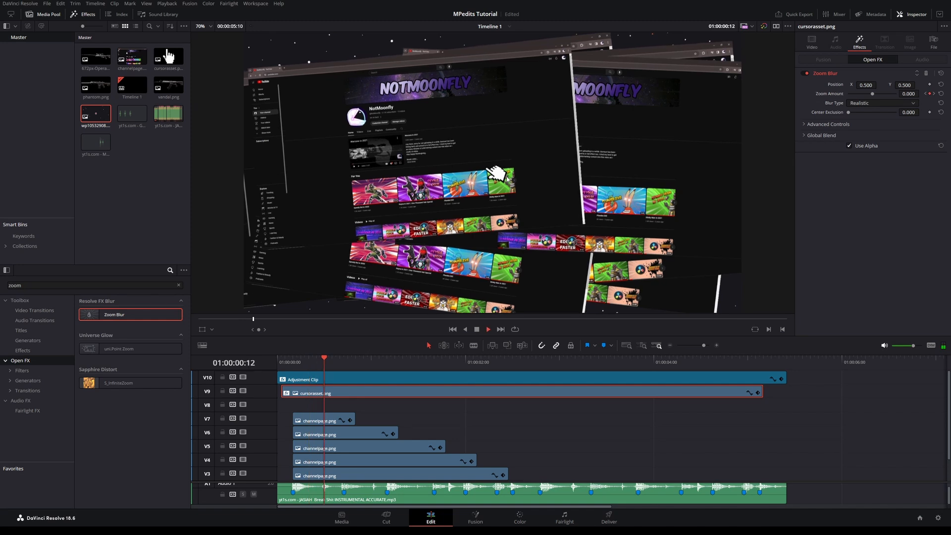
key("Right")
key("Right")
key("Right")
key("Right")
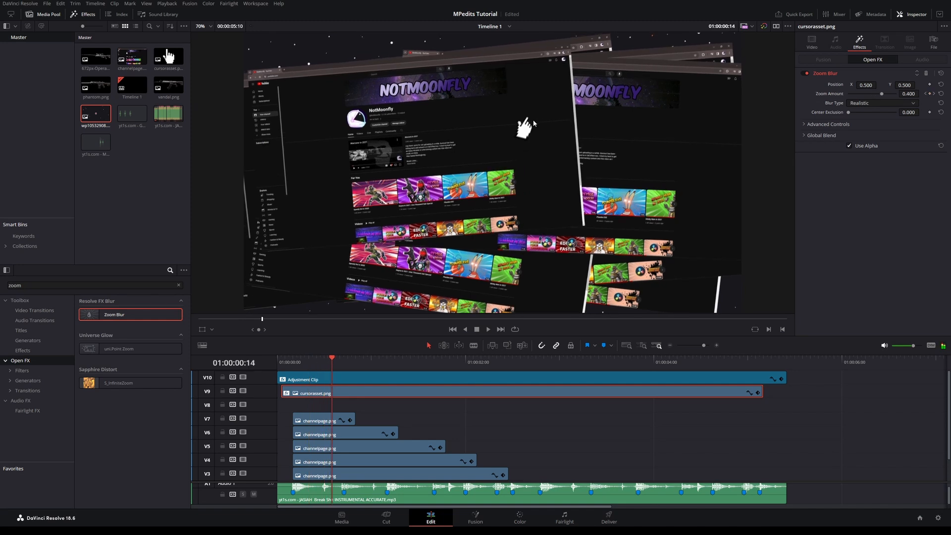
key("Right")
key("Right")
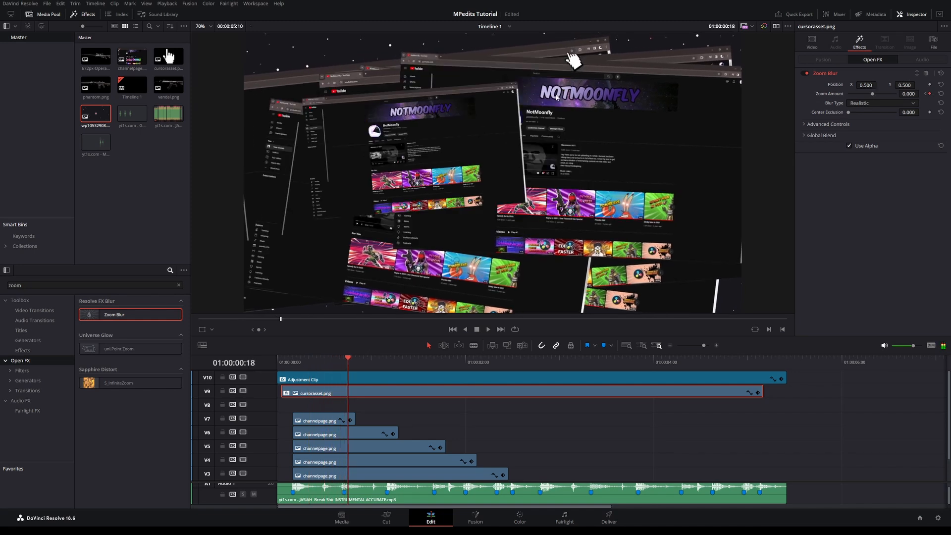
Play the cursor's move into Marker 2 several times from 01:00:00:07 to check the zoom blur
left_click(305, 358)
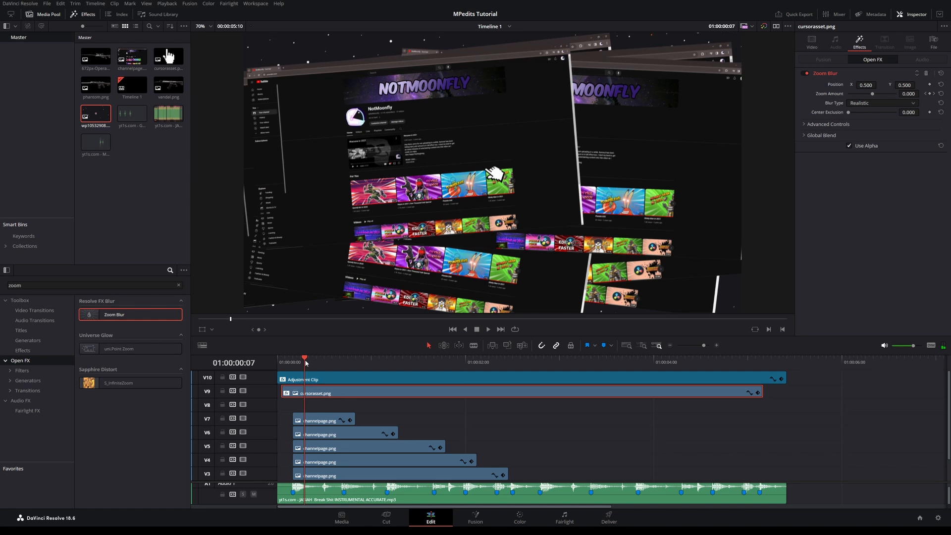
key("space")
left_click(305, 359)
key("space")
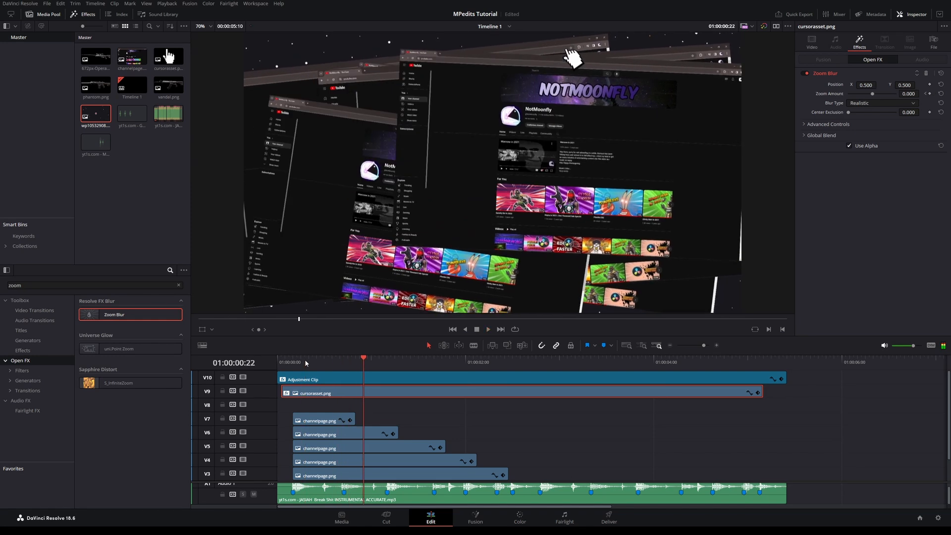
key("Home")
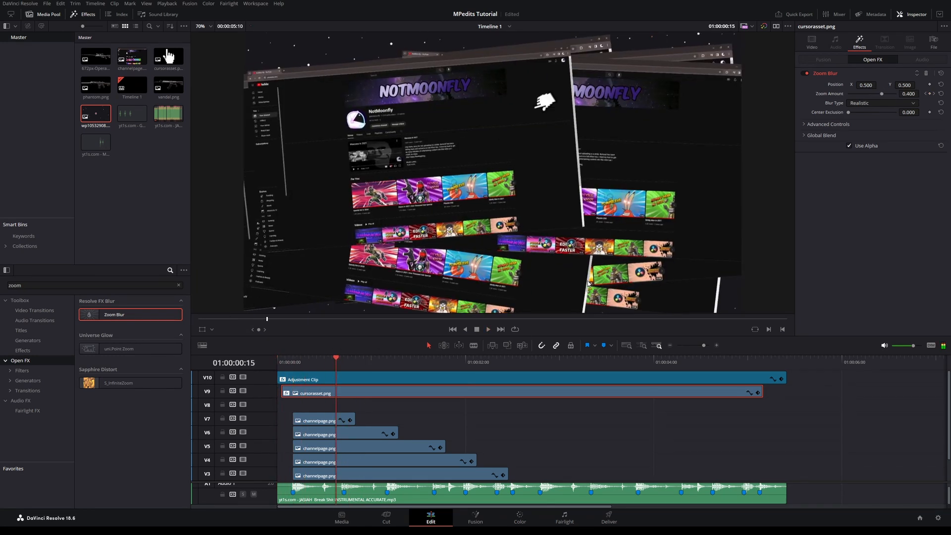
key("space")
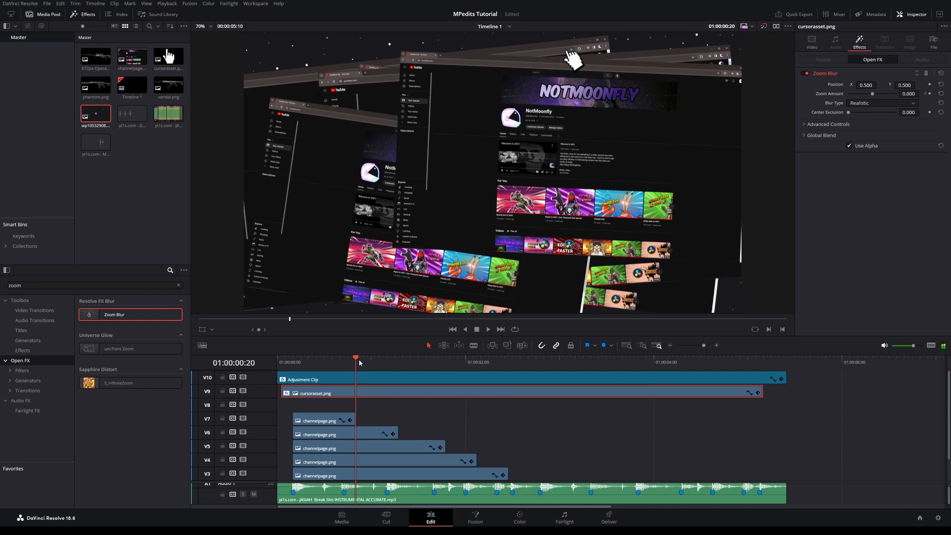
Go back five frames from Marker 3 to 01:00:00:23 and keyframe the cursor's Zoom Amount at 0 there
left_click_drag(359, 359, 386, 358)
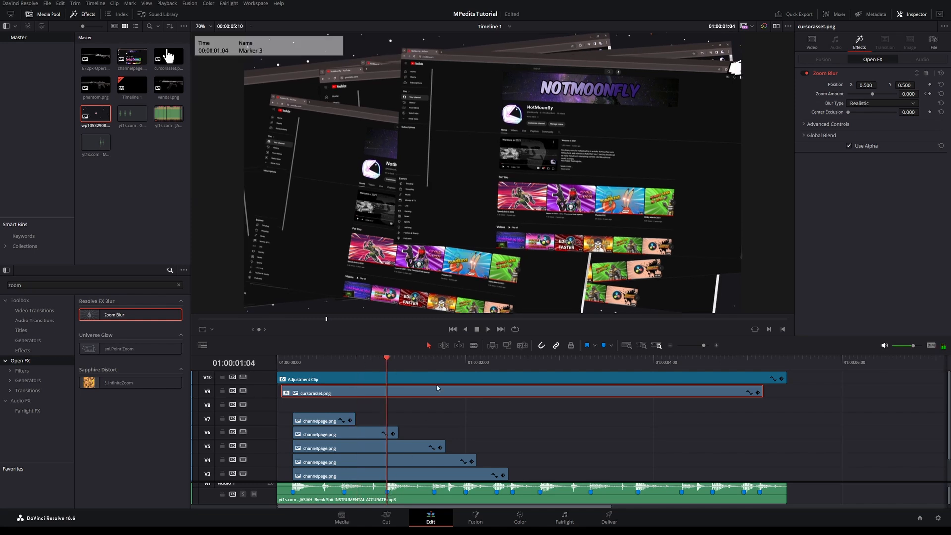
key("Left")
key("Left")
key("Left")
key("Left")
key("Left")
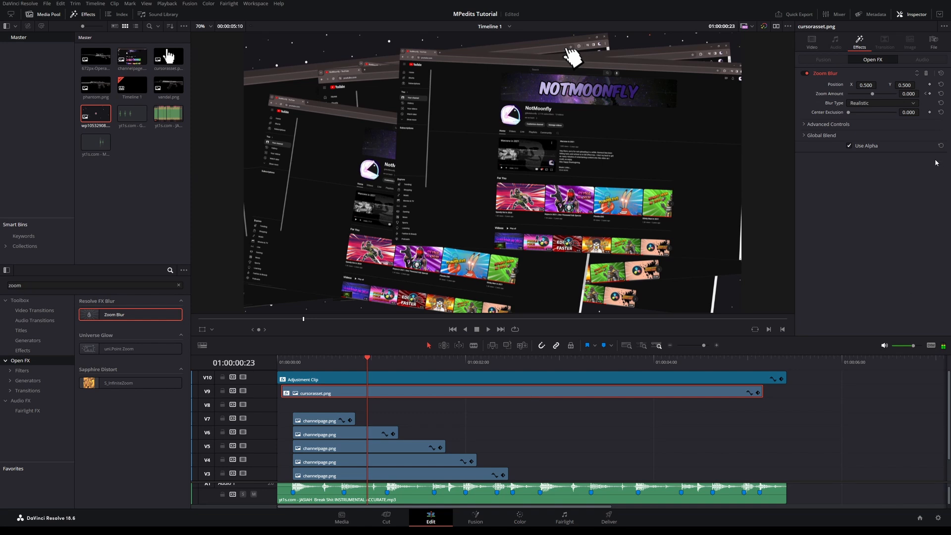
left_click(930, 94)
Set the cursor's Zoom Amount to 0.4 one frame further, at 01:00:01:00
key("Right")
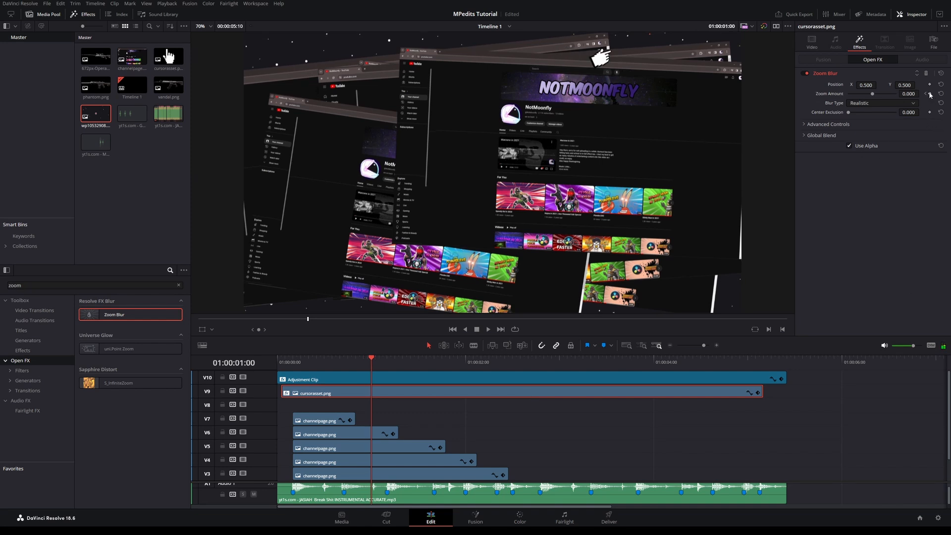
left_click(911, 94)
type("0.4")
key("Return")
Keyframe the cursor's Zoom Amount at 0.4 on Marker 3 and set it to 0 one frame further, at 01:00:01:05
key("Right")
key("Right")
key("Right")
key("Right")
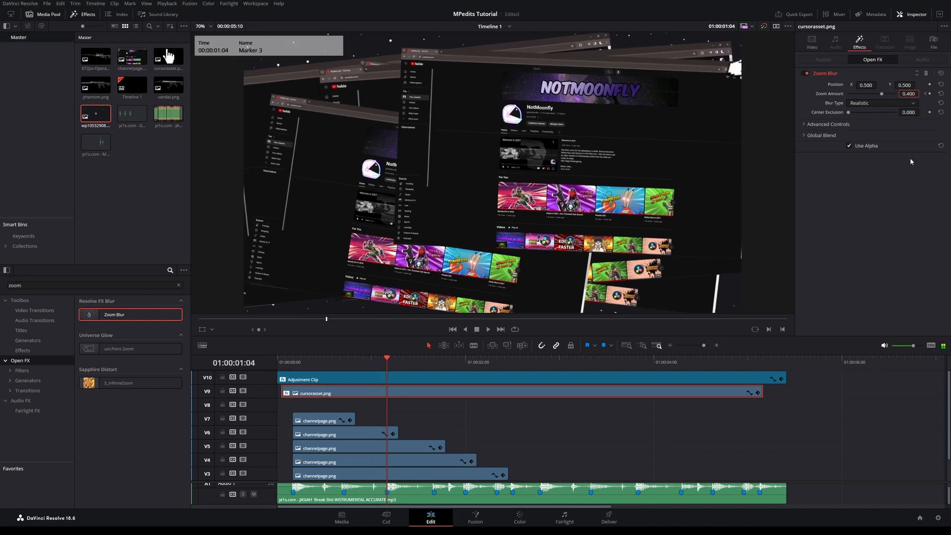
left_click(930, 93)
key("Right")
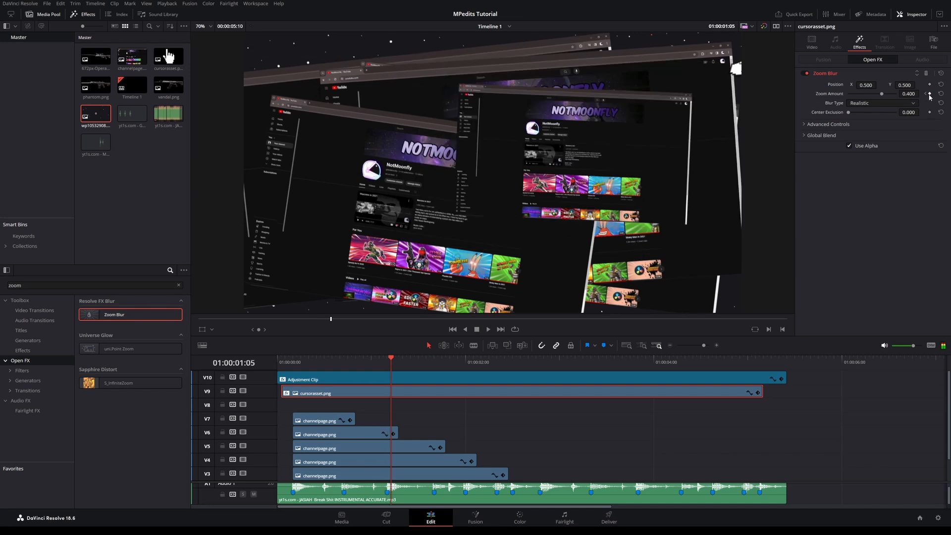
left_click(917, 94)
type("0")
key("Return")
Keyframe the cursor's Zoom Amount at 0.4 for the move into Marker 4 at 01:00:01:16
key("Right")
key("Right")
key("Right")
key("Right")
key("Right")
key("Right")
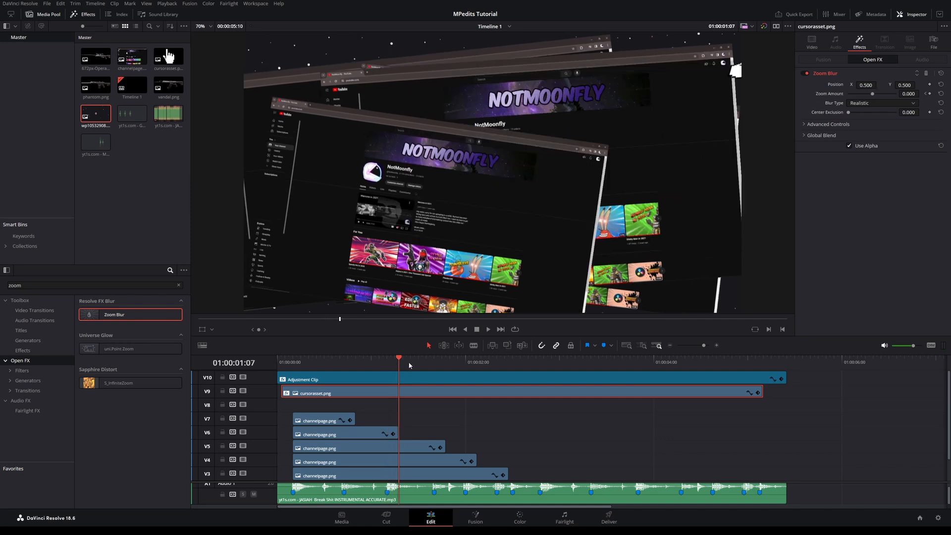
key("Right")
key("Right")
key("Right")
key("Right")
key("Right")
key("Right")
key("Right")
key("Right")
key("Right")
key("Right")
key("Right")
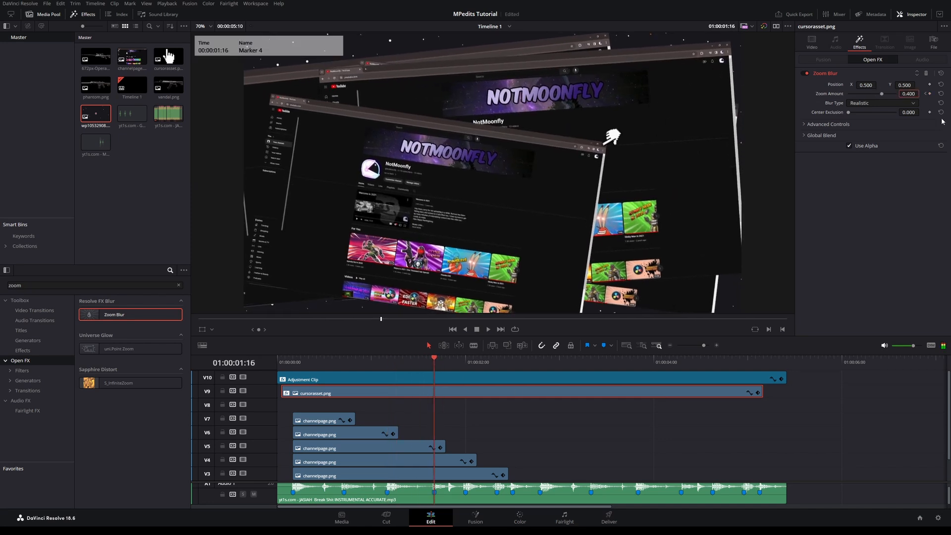
key("Left")
key("Left")
double_click(908, 94)
type("0.4")
key("Return")
Continue past the next marker to 01:00:02:01 and keyframe the cursor's Zoom Amount at 0
key("Right")
key("Right")
key("Right")
key("Right")
key("Right")
key("Left")
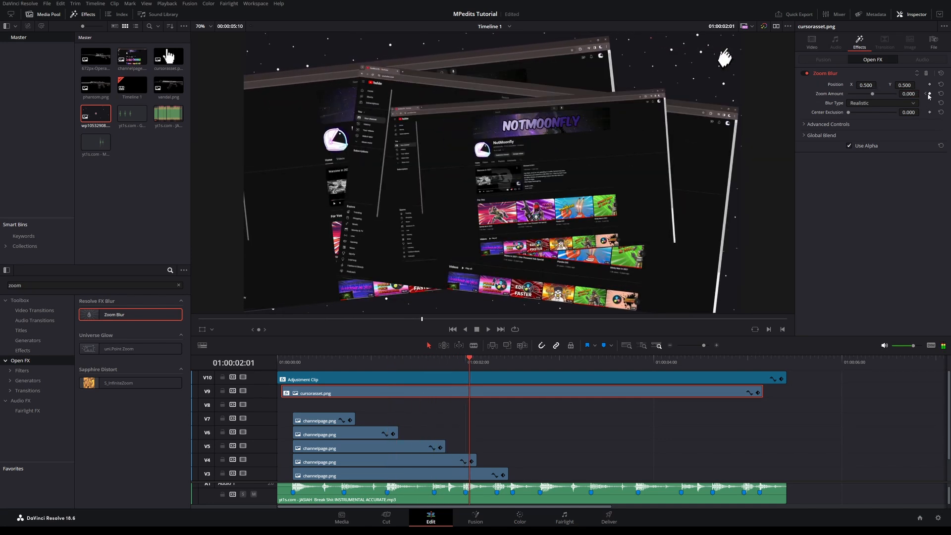
double_click(908, 93)
type("0")
key("Return")
Advance to the next cursor move and keyframe the Zoom Amount at 0 at 01:00:02:07
key("Right")
key("Right")
key("Right")
key("Right")
key("Right")
key("Right")
key("Right")
key("Right")
key("Left")
key("Left")
key("Left")
key("Left")
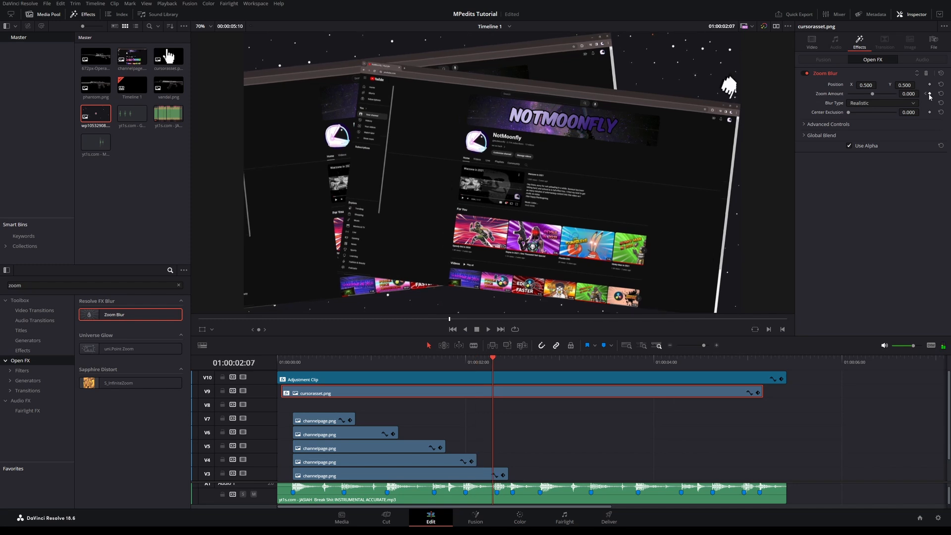
Set the cursor's Zoom Amount to 0 at the end of this move and continue to 01:00:02:11
key("Right")
key("Right")
key("Right")
key("Right")
key("Right")
type("0")
key("Return")
key("Right")
key("Right")
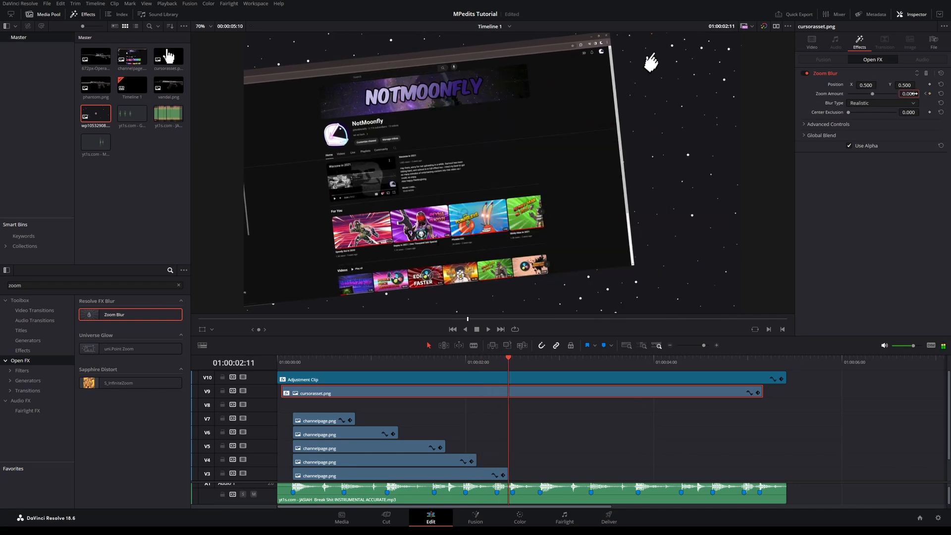
Keyframe the cursor's Zoom Amount at 0.4 at 01:00:02:10 and at 0 at 01:00:02:13
key("Left")
type("0.4")
key("Return")
key("Right")
key("Right")
key("Right")
type("0")
key("Return")
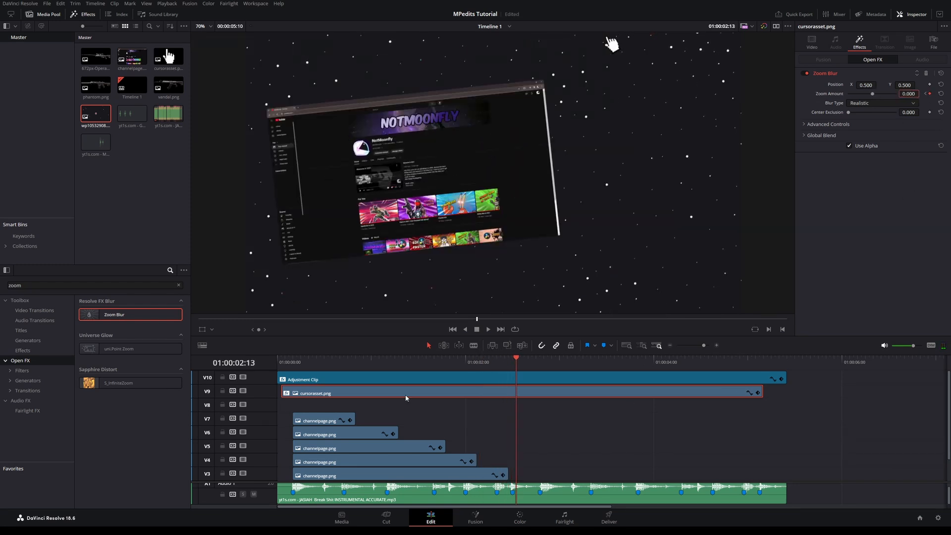
Play the edit from the start to review the zoom blur on every cursor move, and return to 01:00:00:11
left_click(276, 363)
key("space")
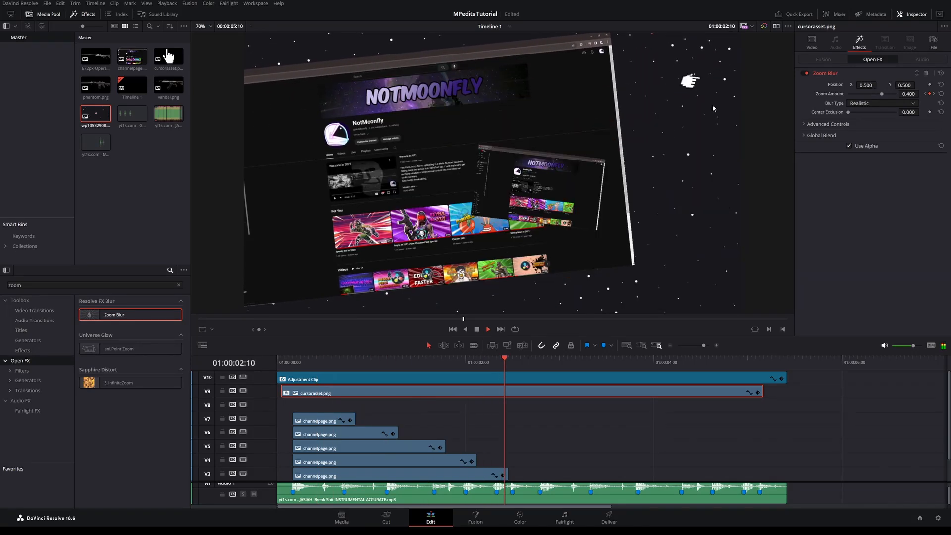
mouse_move(308, 367)
left_mouse_down()
mouse_move(286, 373)
mouse_move(320, 367)
left_mouse_up()
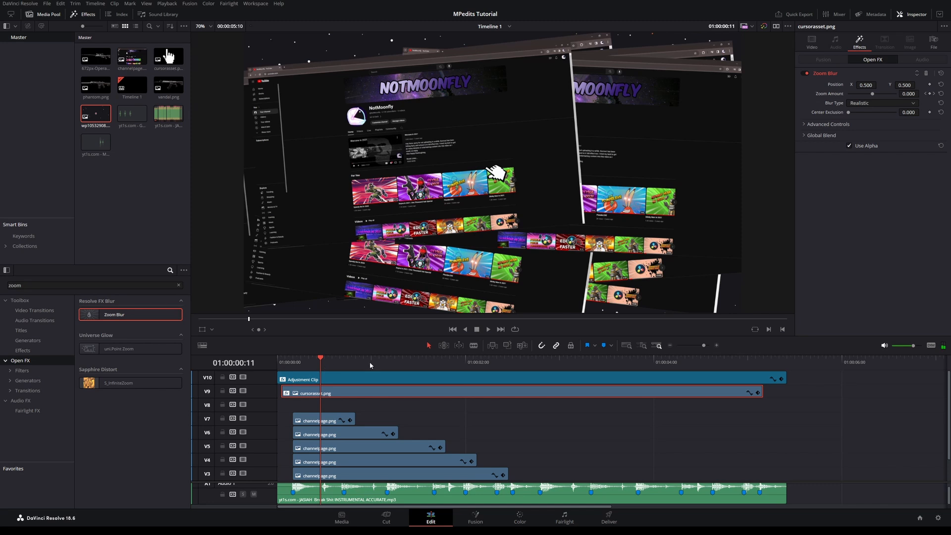
Search the effects for "direction" and apply Directional Blur to the cursor clip on V9
left_click_drag(45, 286, 1, 289)
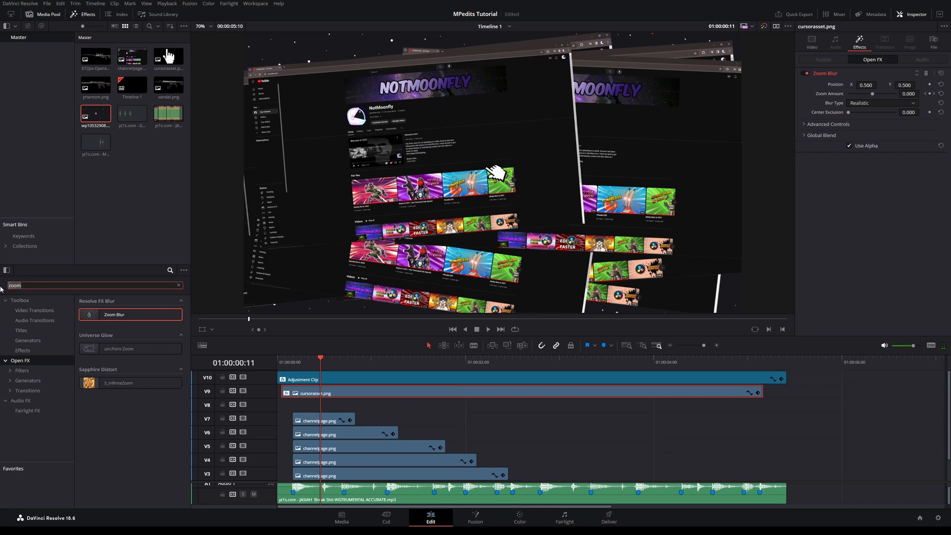
type("di")
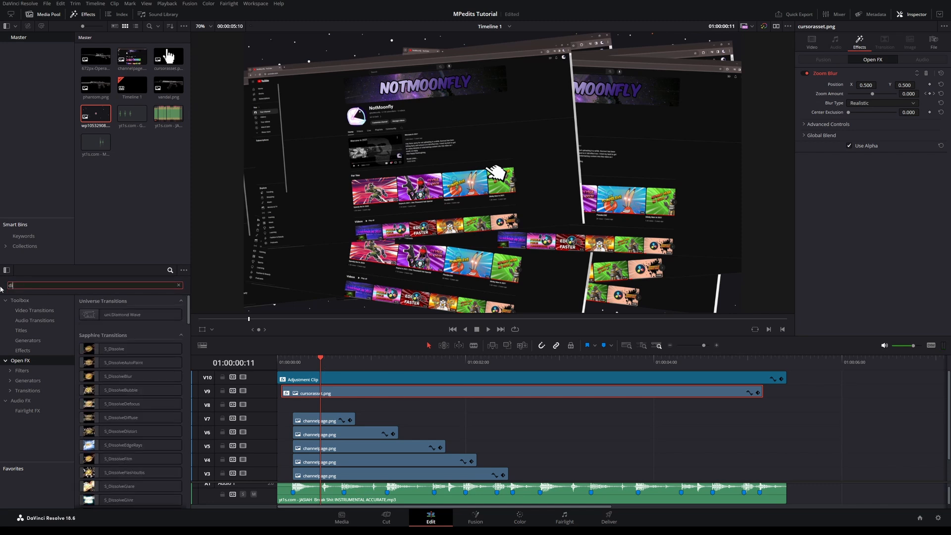
type("rection")
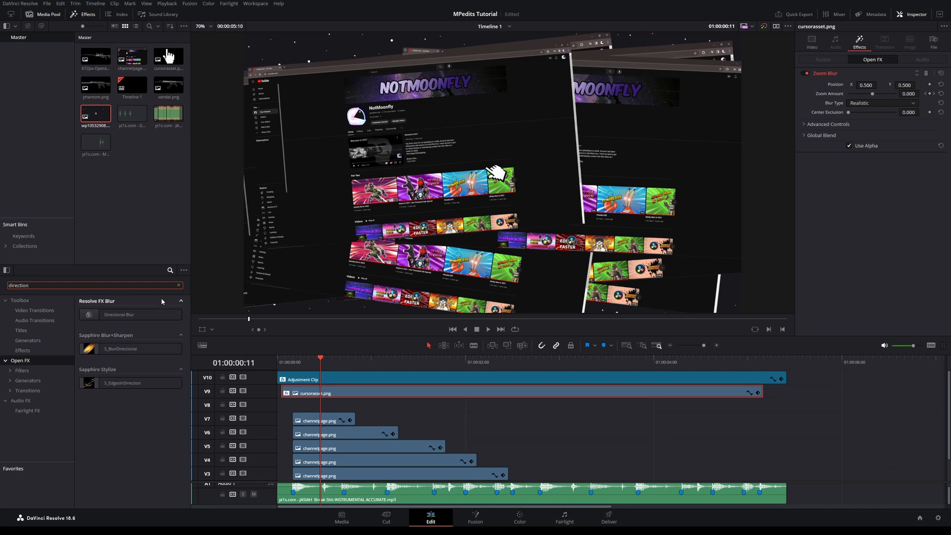
left_click_drag(119, 315, 359, 396)
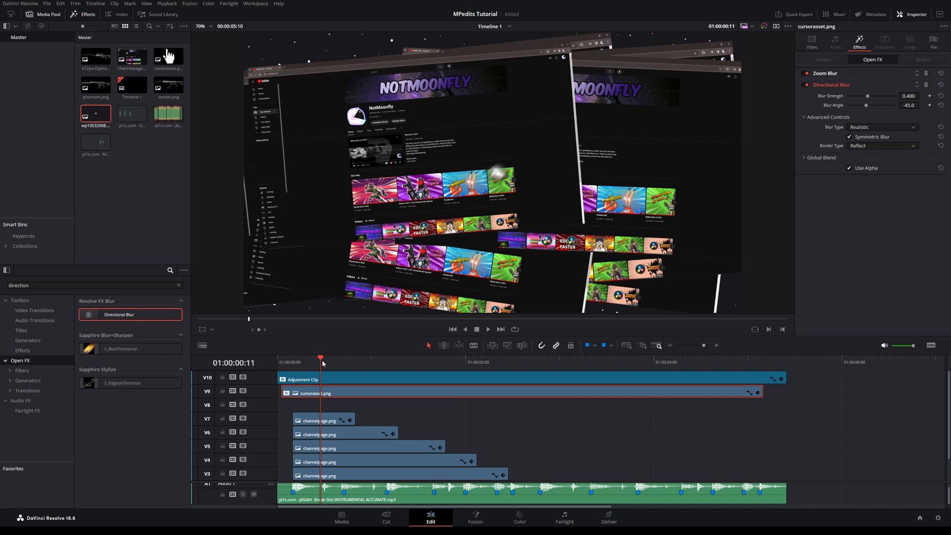
Try a Blur Strength of 0.294 and a Blur Angle of -92.3 on the cursor's opening move up to Marker 1
left_click_drag(313, 361, 293, 361)
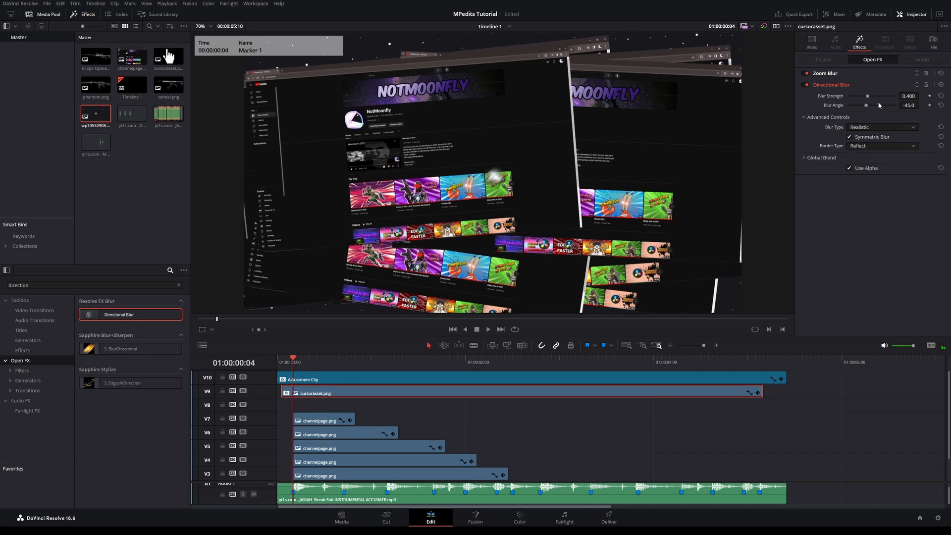
mouse_move(869, 98)
left_mouse_down()
mouse_move(853, 98)
mouse_move(901, 105)
mouse_move(861, 106)
left_mouse_up()
key("Left")
key("Left")
key("Left")
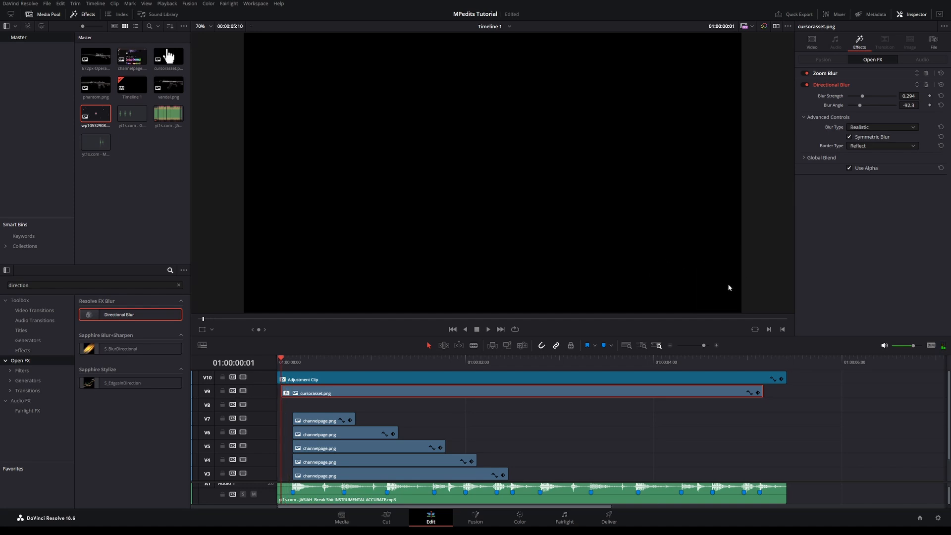
key("Right")
key("Right")
key("Right")
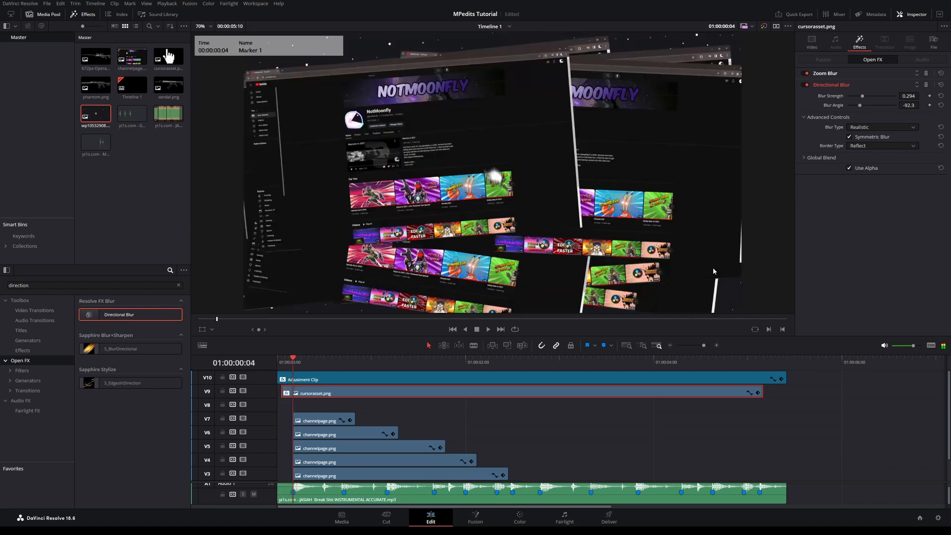
Set the cursor's Blur Angle to 48.8 and Blur Strength to 0.845 at 01:00:00:03, and save the project
left_click_drag(865, 109, 881, 107)
key("Left")
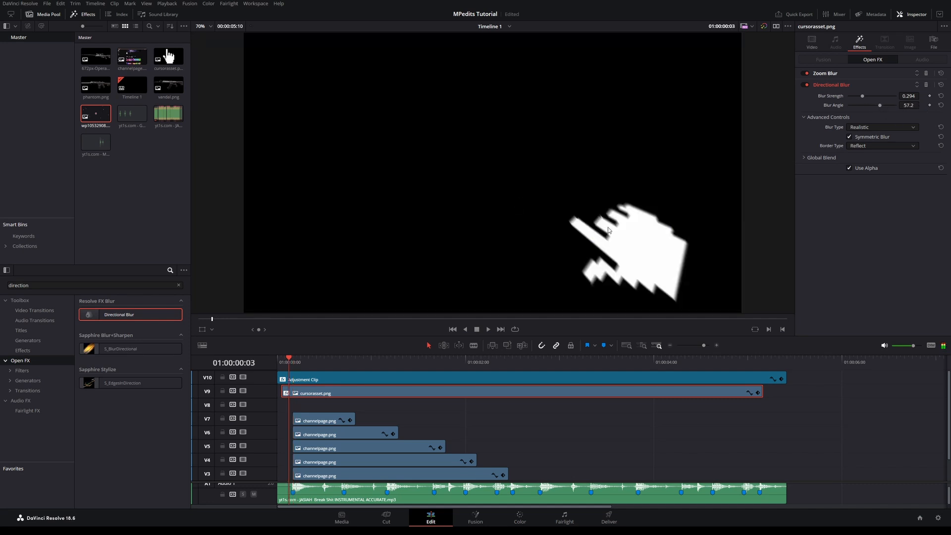
mouse_move(868, 97)
left_mouse_down()
mouse_move(877, 95)
mouse_move(881, 108)
mouse_move(889, 97)
mouse_move(871, 97)
mouse_move(888, 96)
left_mouse_up()
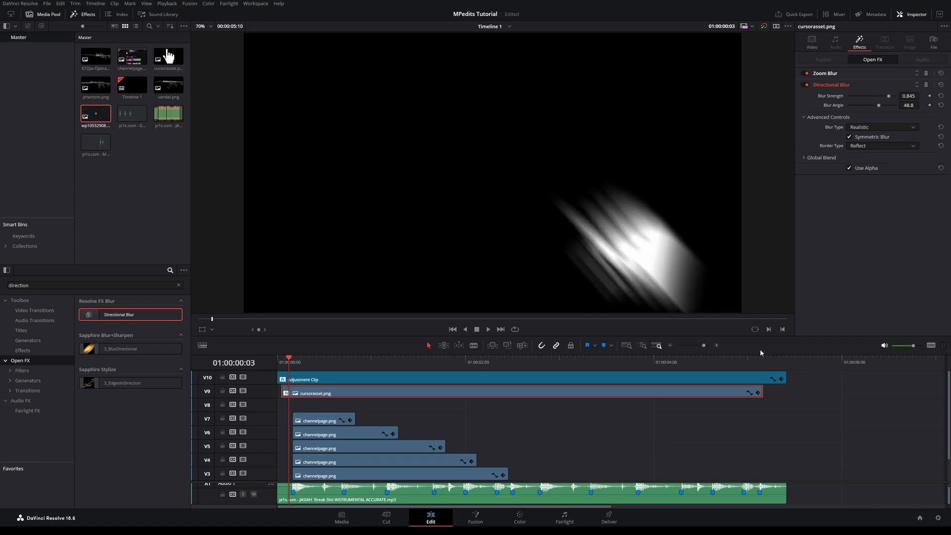
key("ctrl+s")
Lower the cursor's Blur Strength to 0.14 and keyframe the directional blur's strength and angle at Marker 1
left_click_drag(889, 96, 855, 93)
key("Right")
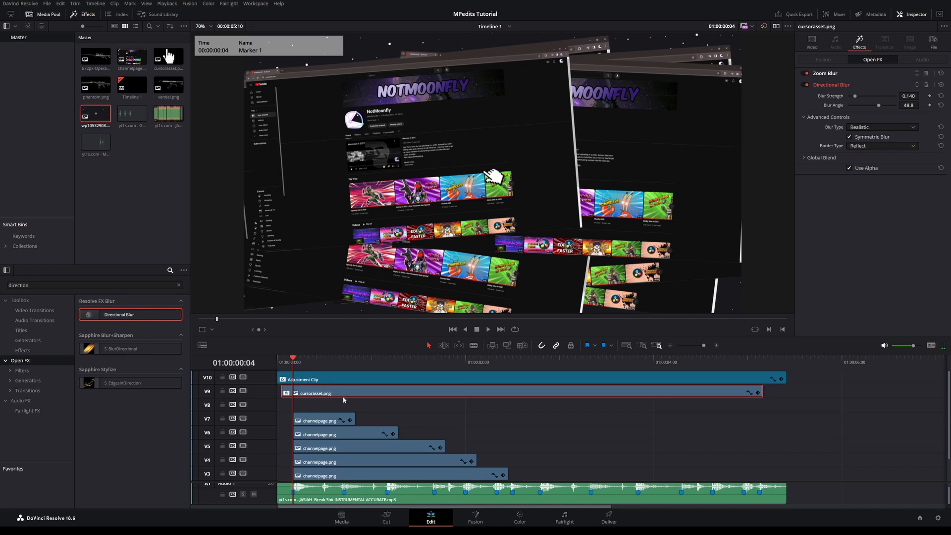
left_click(930, 105)
Go back to 01:00:00:01, keyframe the Blur Angle there and set the Blur Strength to 0.3
key("Left")
key("Left")
key("Left")
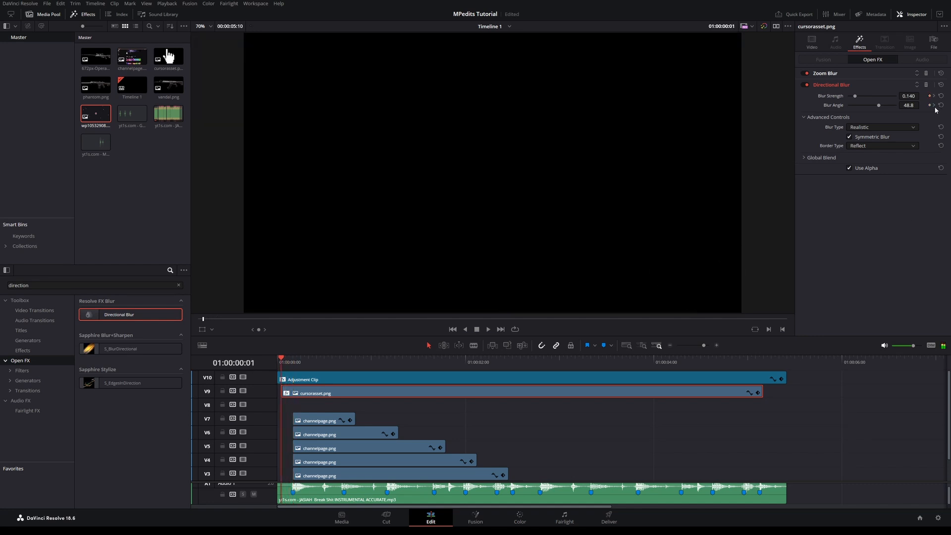
left_click(929, 105)
left_click_drag(909, 96, 926, 96)
double_click(917, 98)
type("0.3")
key("Return")
Set the cursor's Blur Strength to 0 at Marker 1, 01:00:00:04
key("Right")
key("Right")
key("Right")
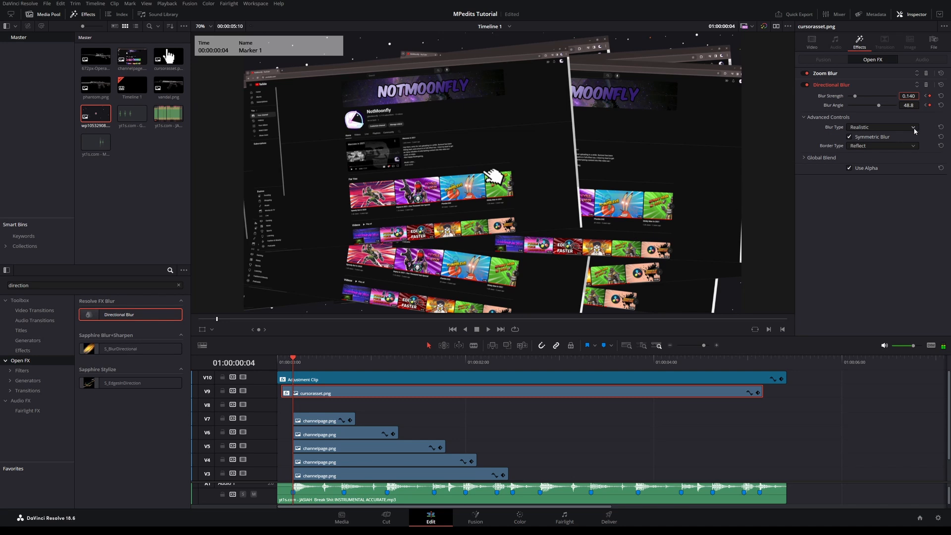
double_click(912, 96)
type("0")
key("Return")
Examine the frames between 01:00:00:12 and 01:00:00:20 to see where the cursor's move to Marker 2 starts and ends
left_click(347, 358)
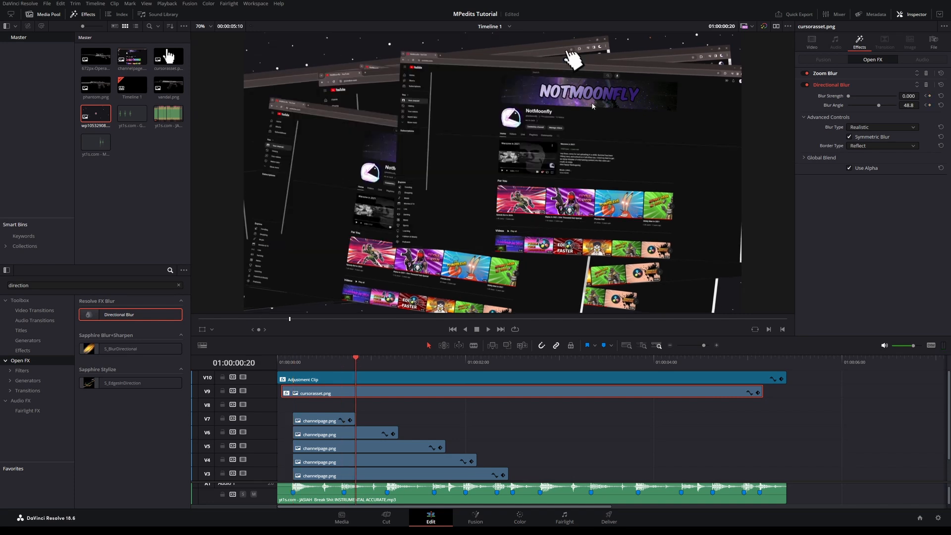
key("Left")
key("Left")
key("Left")
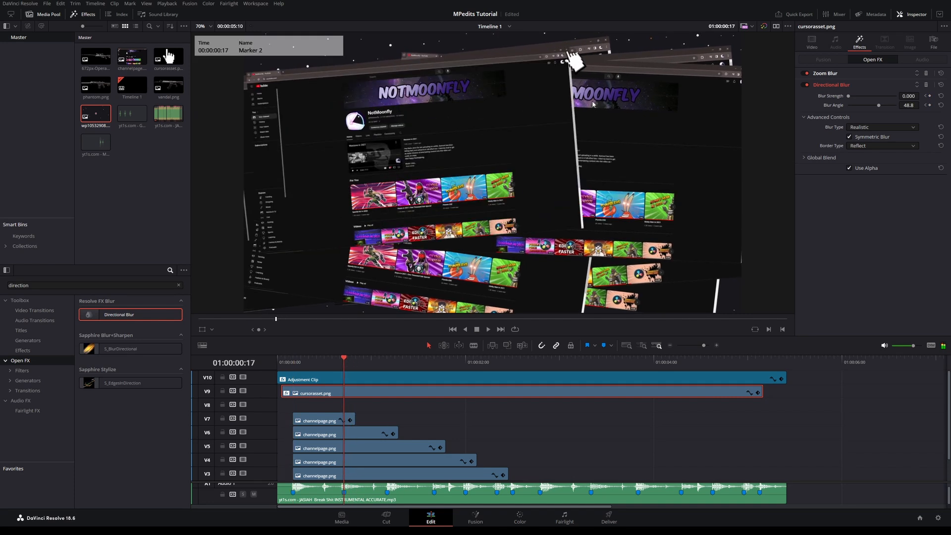
key("Left")
key("Left")
key("Left")
key("Left")
key("Left")
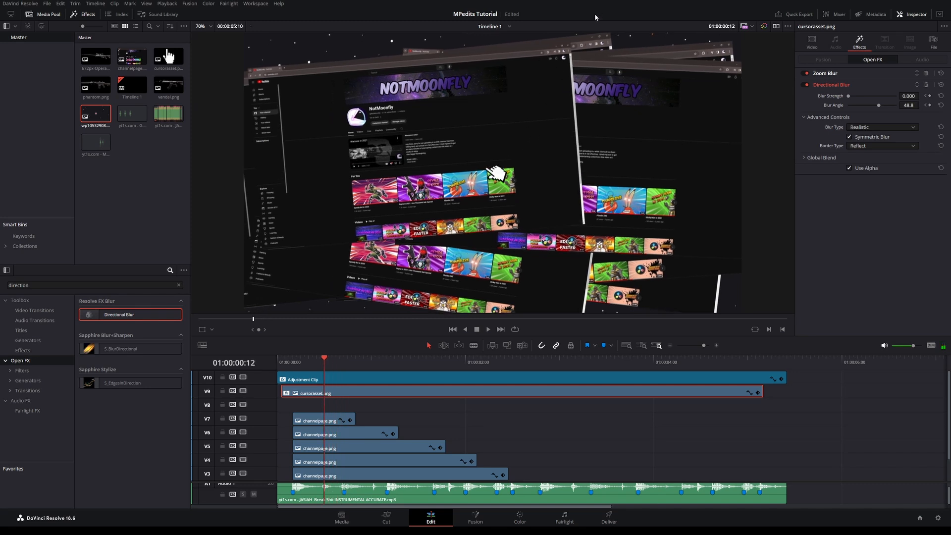
key("Right")
key("Right")
key("Right")
key("Right")
key("Right")
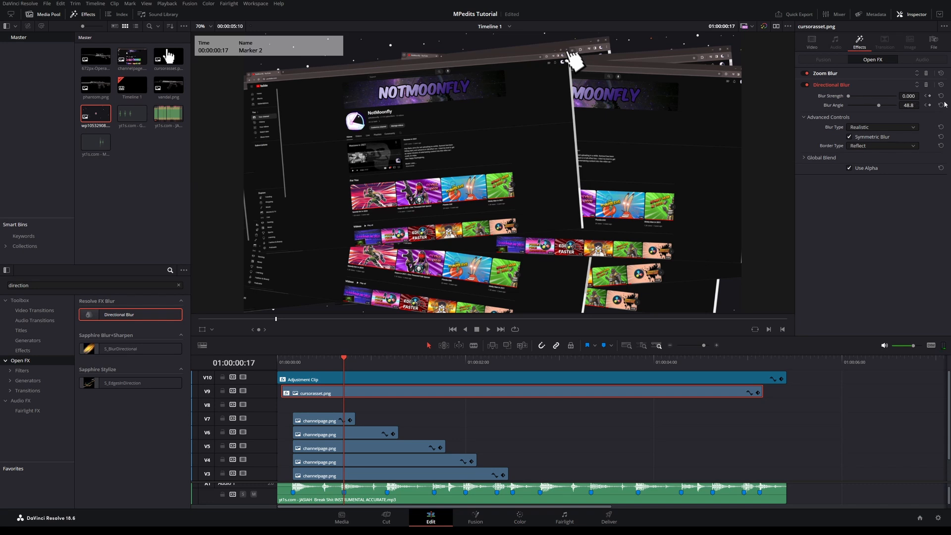
Keyframe the cursor's Blur Angle and Blur Strength at 01:00:00:12, just before its move to Marker 2
key("Left")
key("Left")
key("Left")
key("Left")
key("Left")
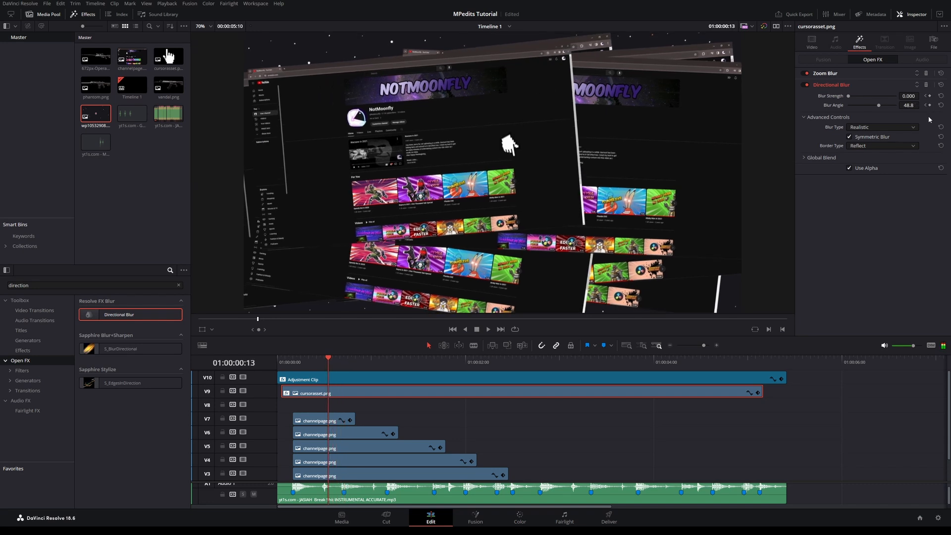
left_click(930, 105)
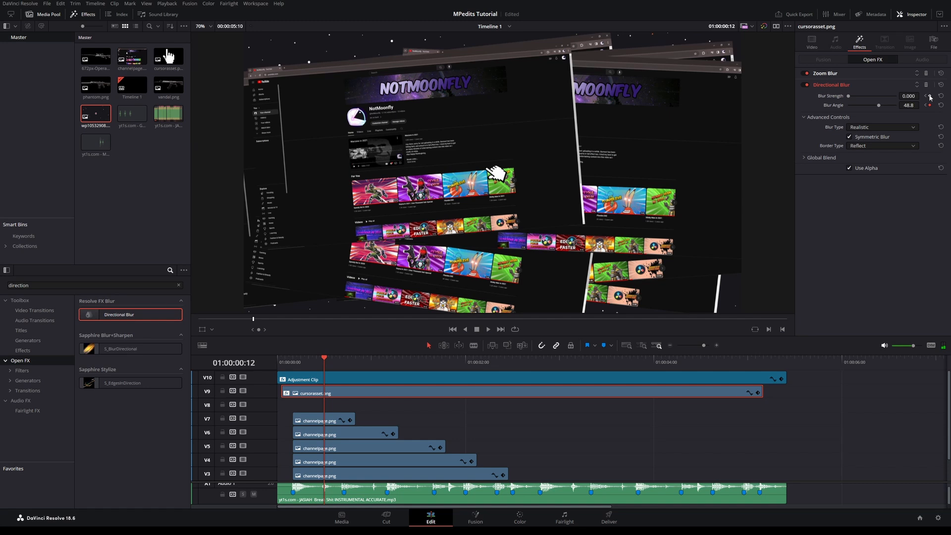
left_click(930, 96)
Set the cursor's Blur Strength to 0.3 and Blur Angle to -57.2 at 01:00:00:13, and save the project
key("Right")
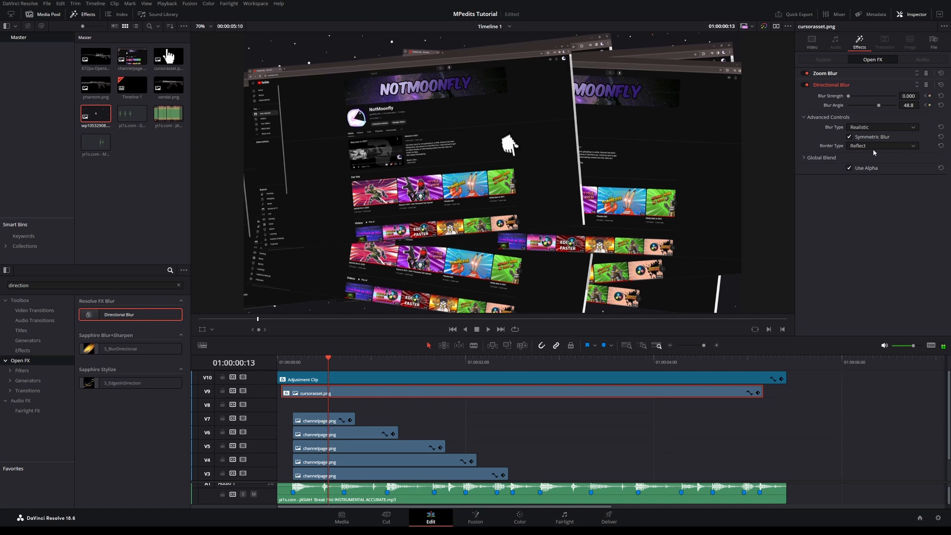
left_click_drag(909, 97, 864, 106)
key("Right")
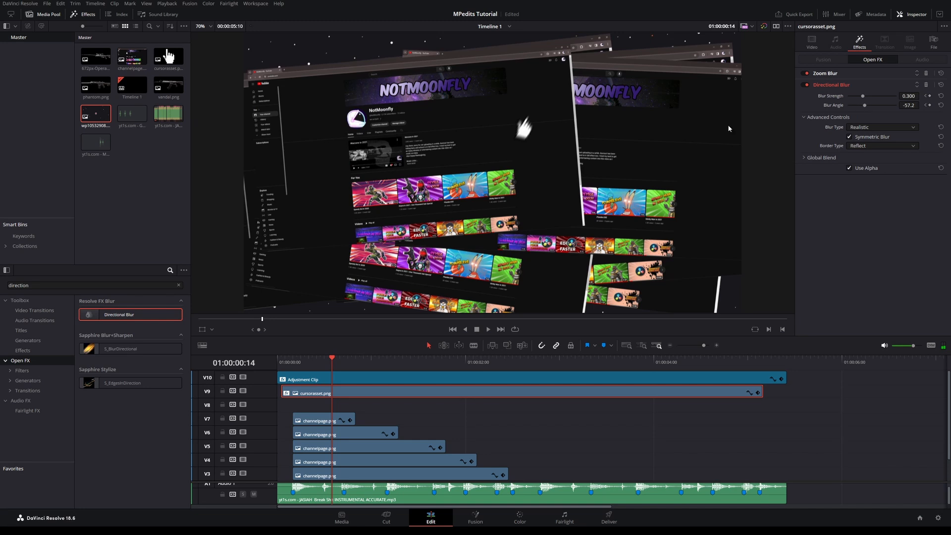
key("ctrl+s")
Check the cursor's directional blur frame by frame between 01:00:00:12 and Marker 2
key("Right")
key("Right")
key("Right")
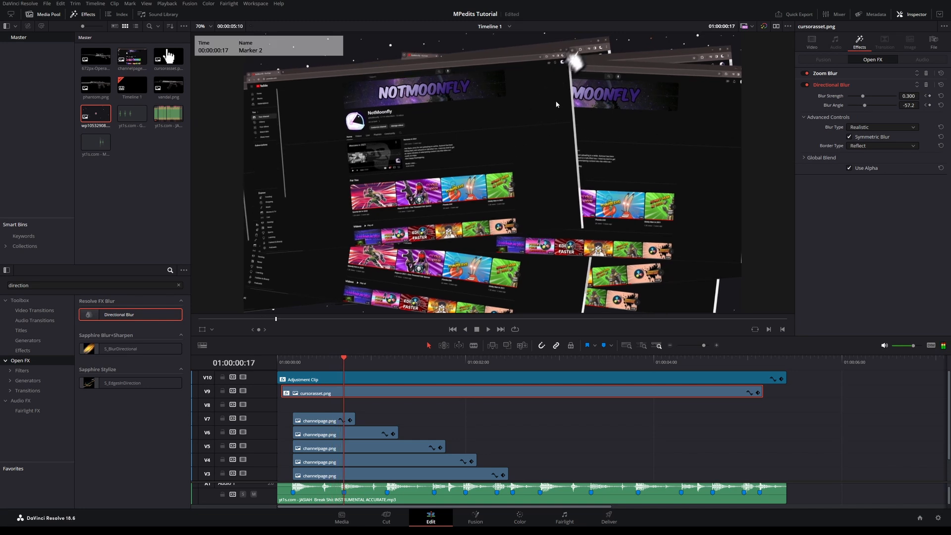
key("Left")
key("Left")
key("Left")
key("Left")
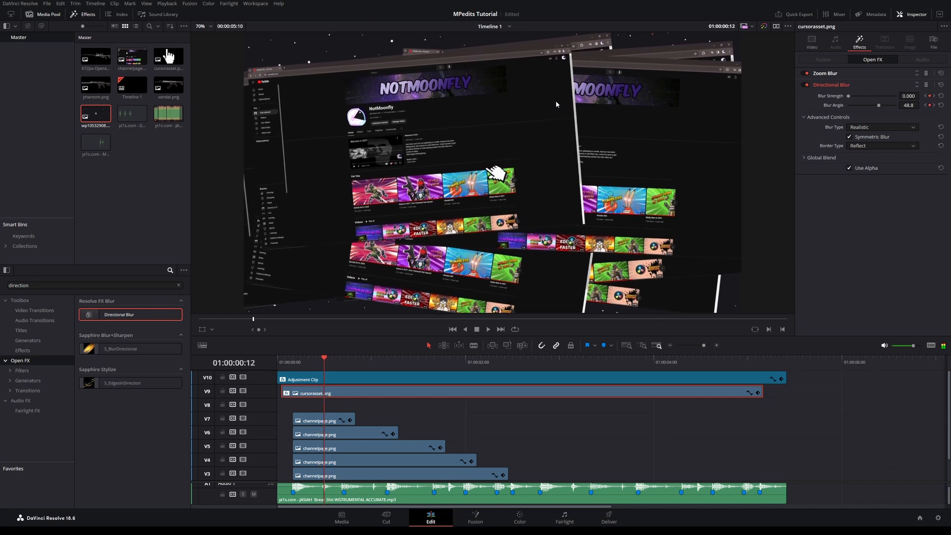
key("Right")
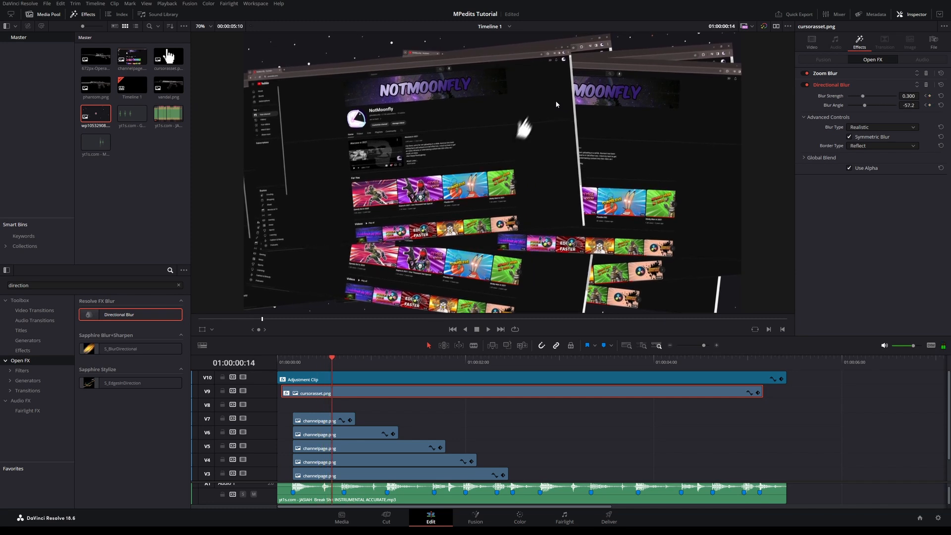
key("Right")
key("Right")
key("Right")
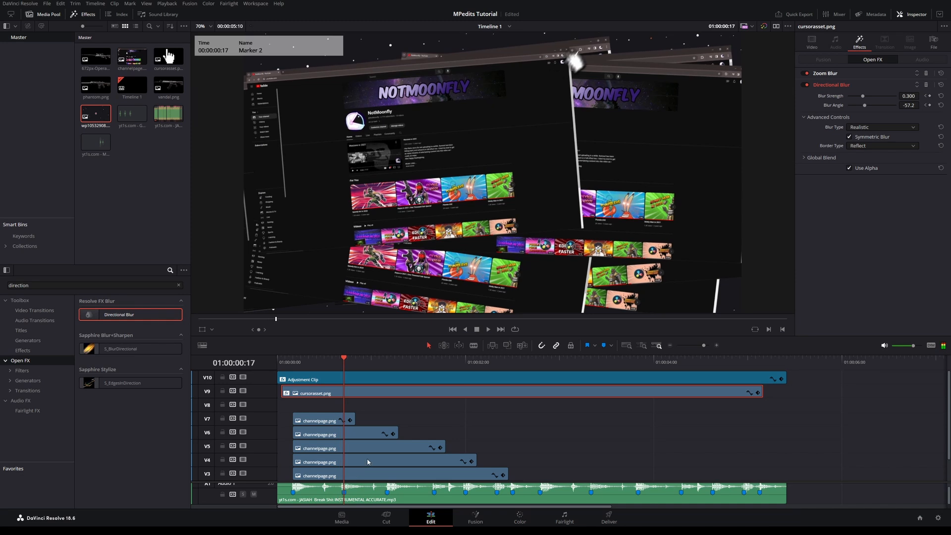
Keyframe the cursor's Blur Strength at Marker 2 and set it to 0 at 01:00:00:18
left_click(930, 96)
key("Right")
left_click(929, 96)
left_click(916, 96)
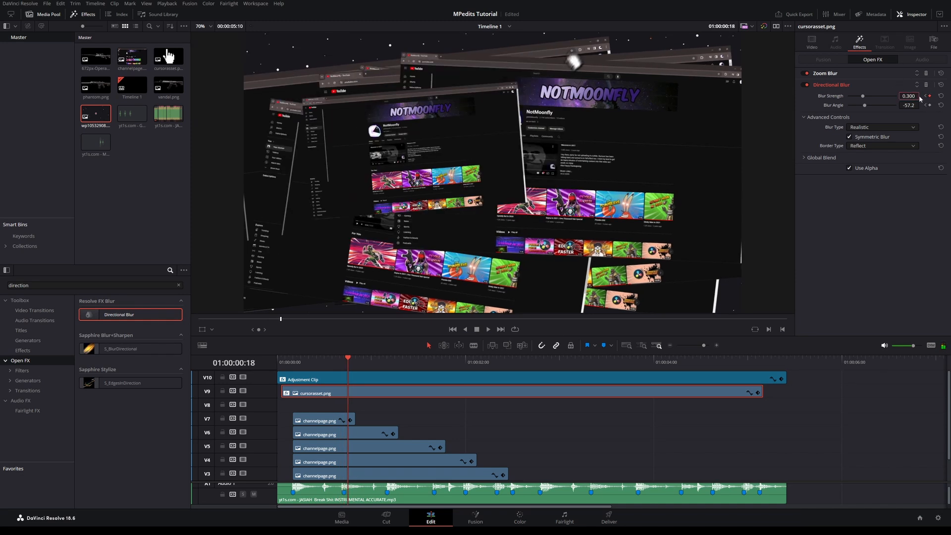
type("0")
key("Return")
Review the cursor's directional blur before Marker 2 and in the cursor move around 01:00:01:12
key("Left")
key("Left")
key("Left")
key("]")
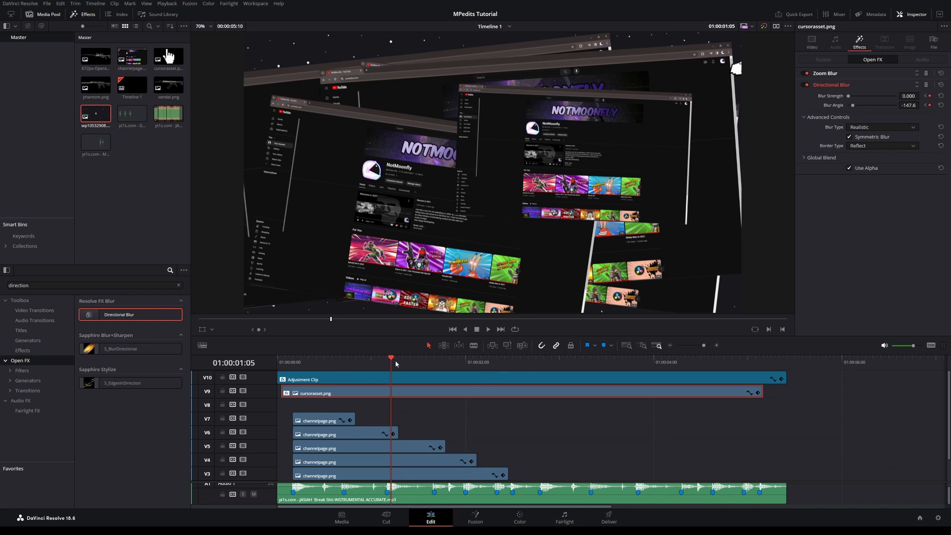
left_click(418, 363)
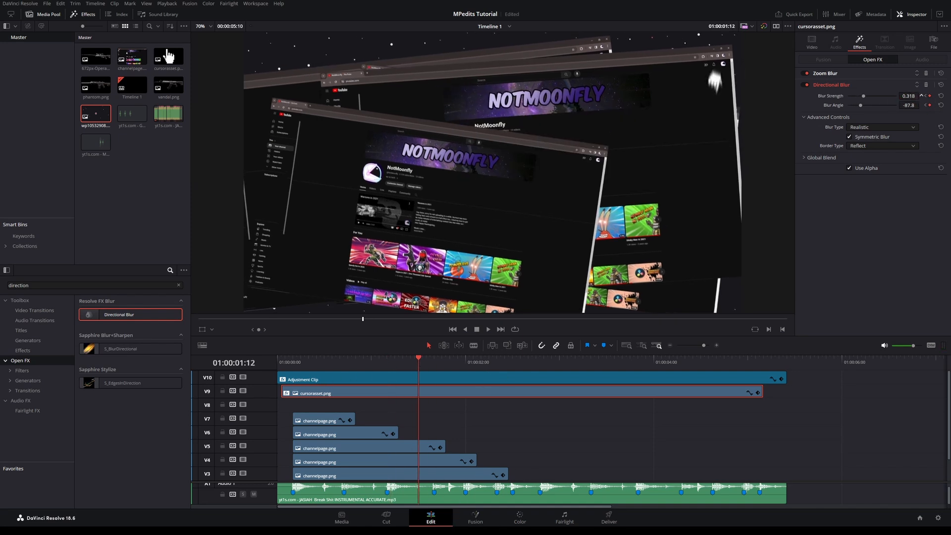
key("space")
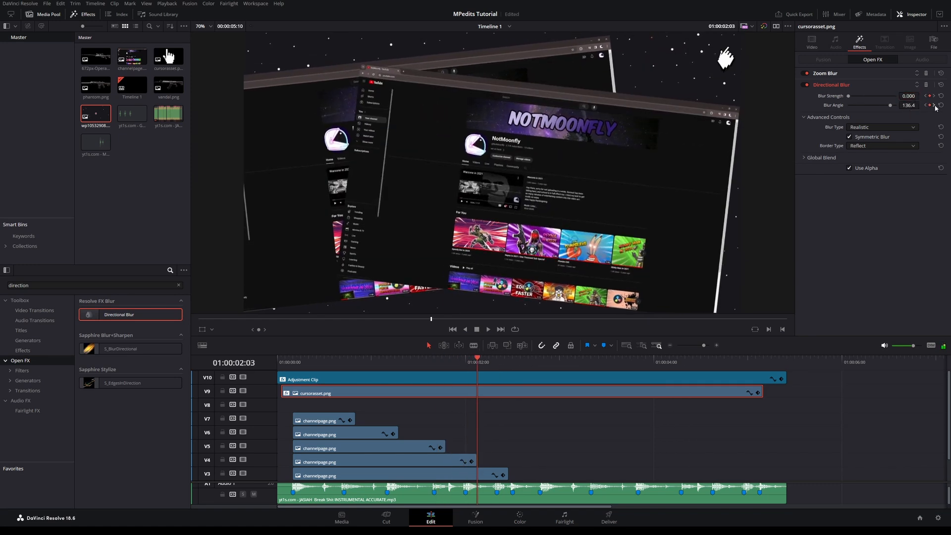
Keyframe the cursor's directional blur at 01:00:02:09 and set the Blur Strength to 0.3 one frame further on
left_click(935, 105)
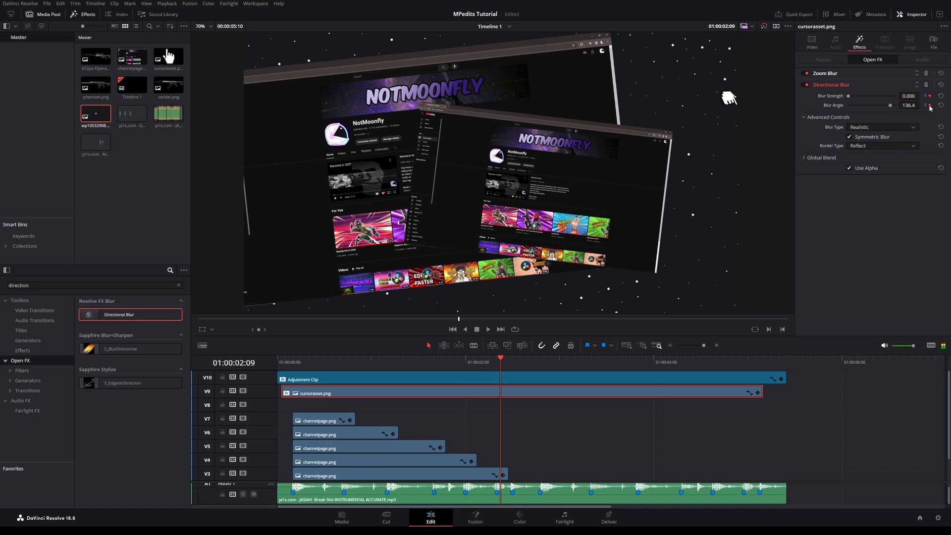
key("Right")
double_click(909, 96)
type("0.3")
key("Return")
Set the cursor's Blur Strength to 0 at 01:00:02:13
key("Right")
key("Right")
key("Right")
double_click(917, 98)
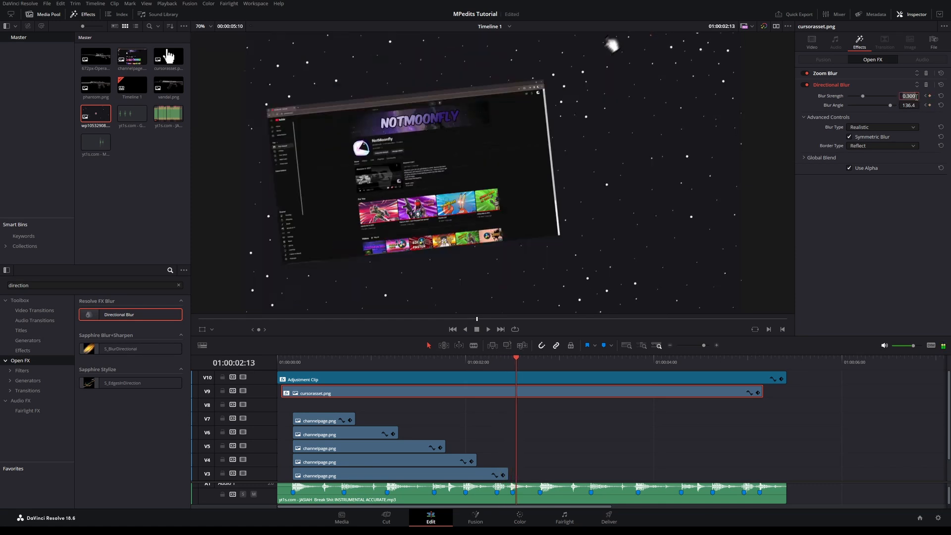
type("0")
key("Return")
Play the edit from the beginning to check the blurred cursor moves
left_click_drag(305, 364, 246, 373)
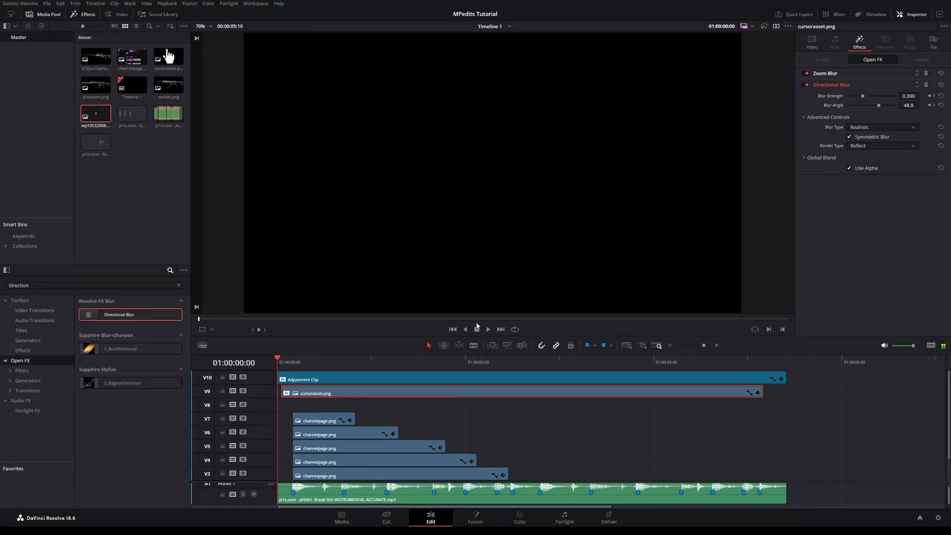
key("space")
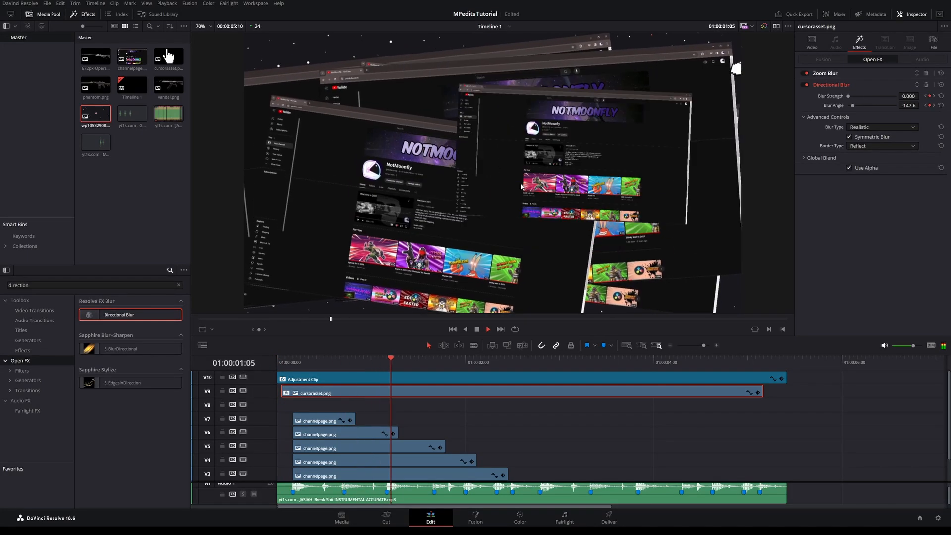
key("space")
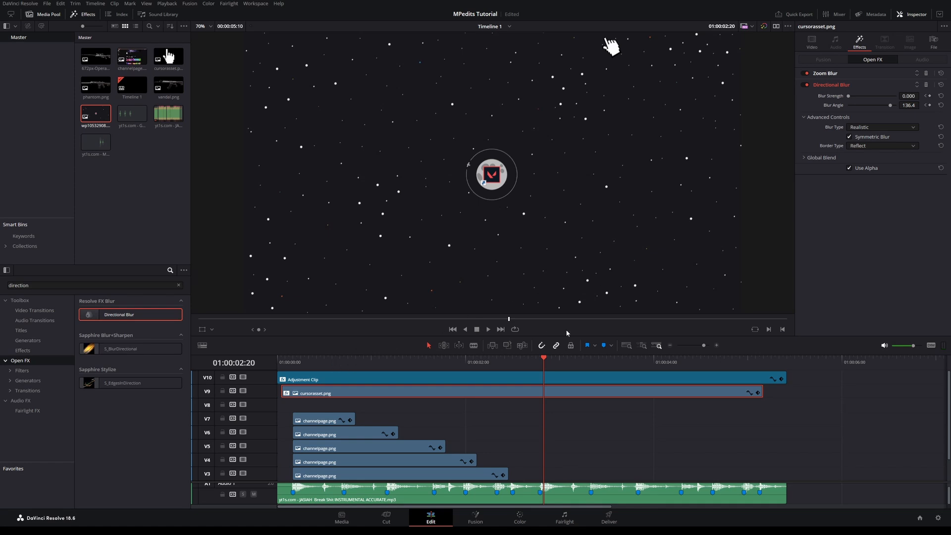
left_click_drag(540, 367, 280, 364)
key("space")
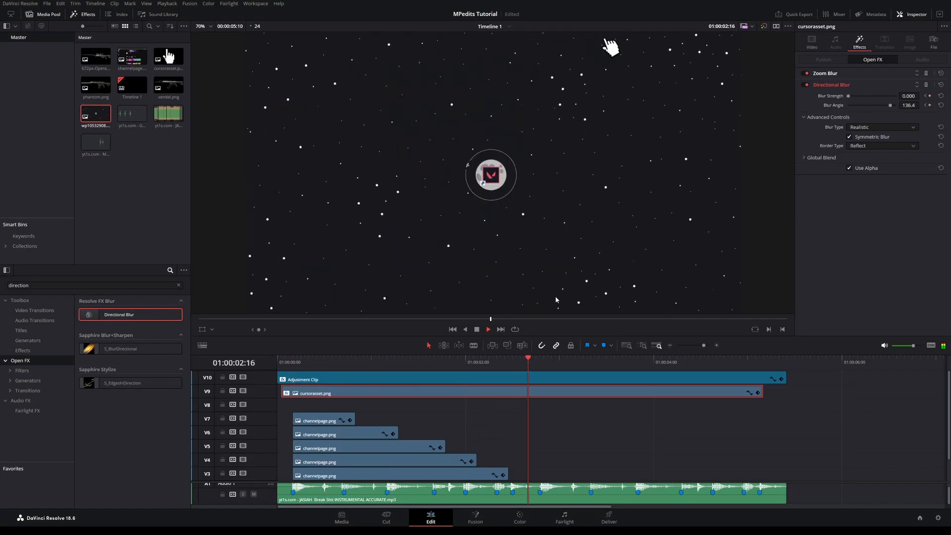
key("space")
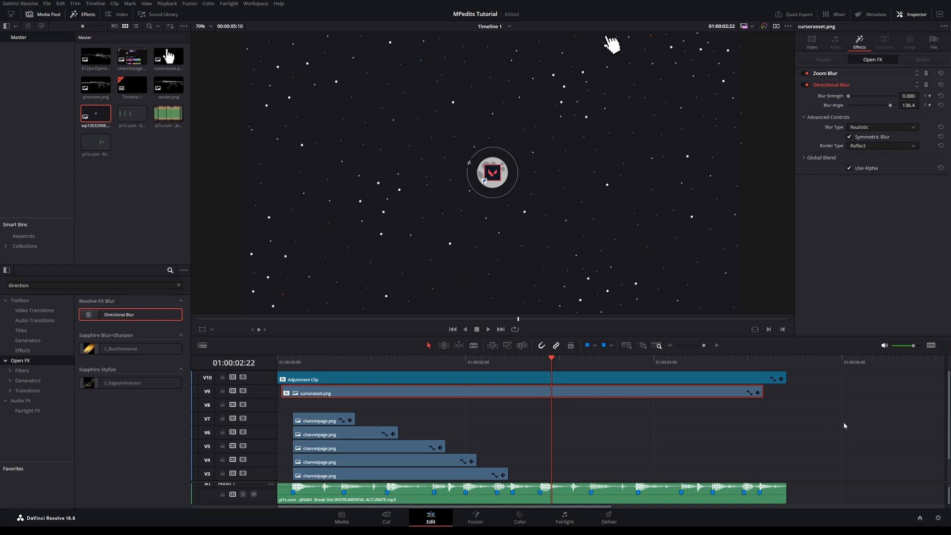
Enlarge the timeline's audio area and add the Mouse Click Sound Effect at Marker 1 on a new Audio 2 track
scroll(845, 425, "down", 2)
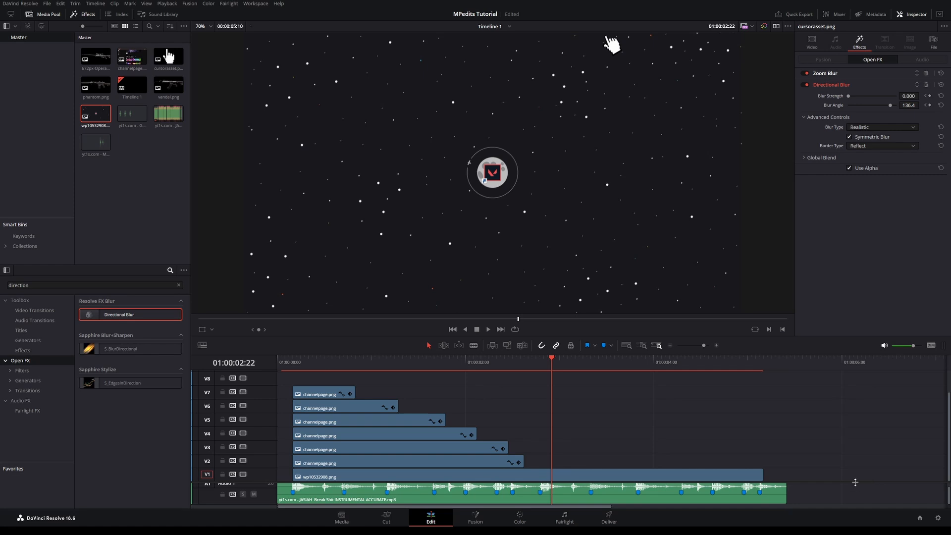
left_click_drag(856, 482, 842, 411)
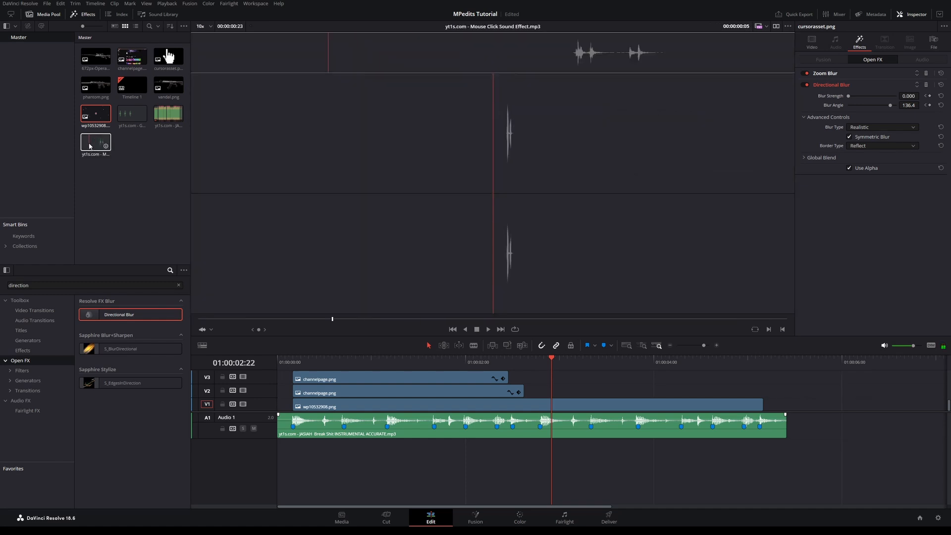
left_click_drag(88, 147, 287, 456)
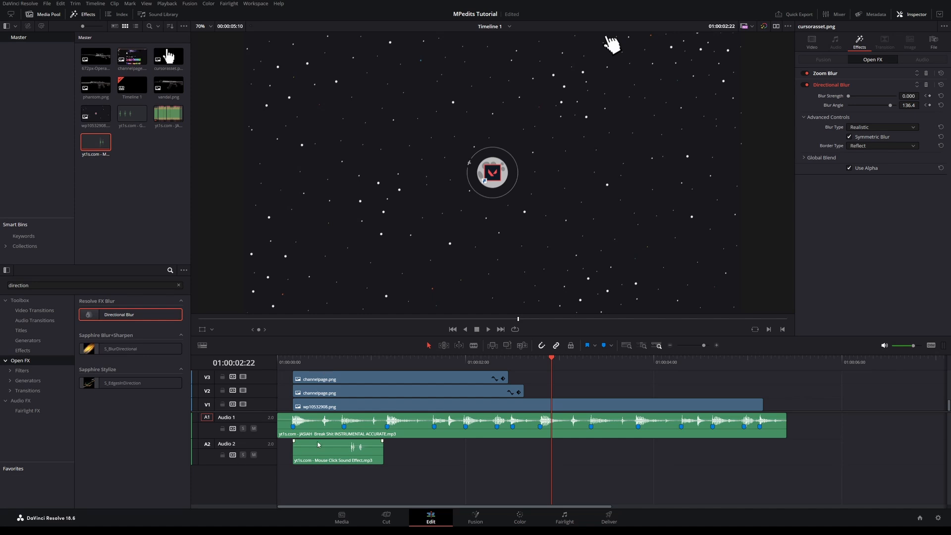
Trim the mouse click clip's start to just before the first click and its end to 01:00:00:22
left_click_drag(293, 448, 347, 452)
left_click(355, 361)
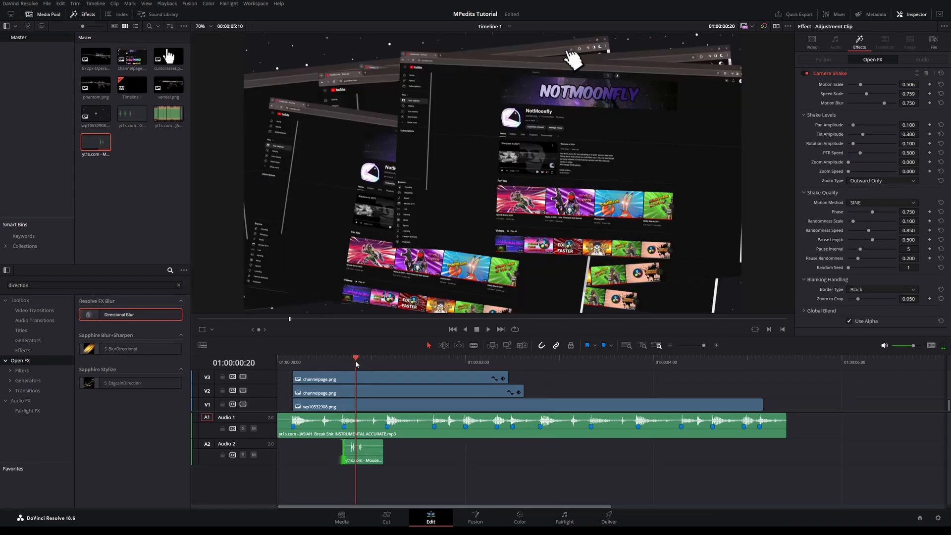
left_click_drag(704, 346, 710, 347)
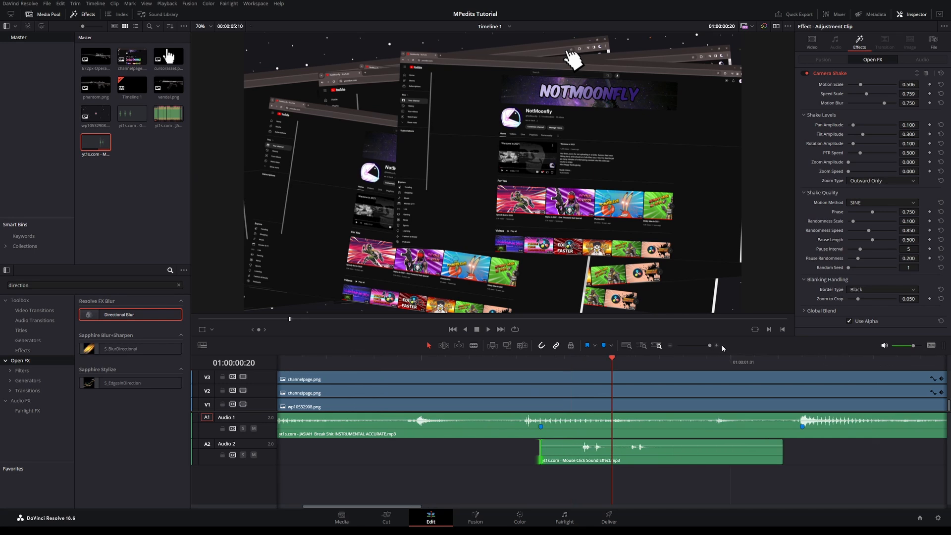
mouse_move(543, 451)
left_mouse_down()
mouse_move(578, 451)
mouse_move(546, 448)
mouse_move(565, 448)
left_mouse_up()
key("Left")
key("Left")
key("space")
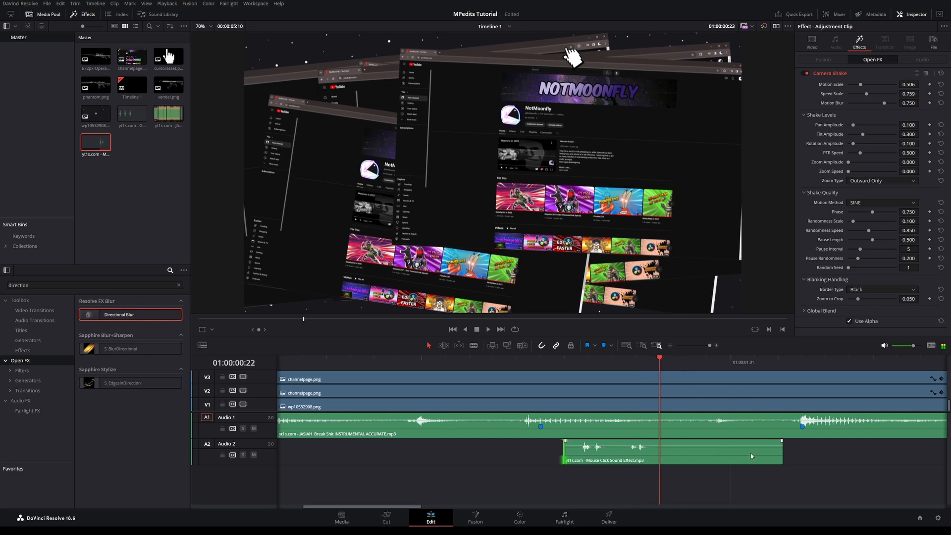
left_click_drag(782, 453, 659, 456)
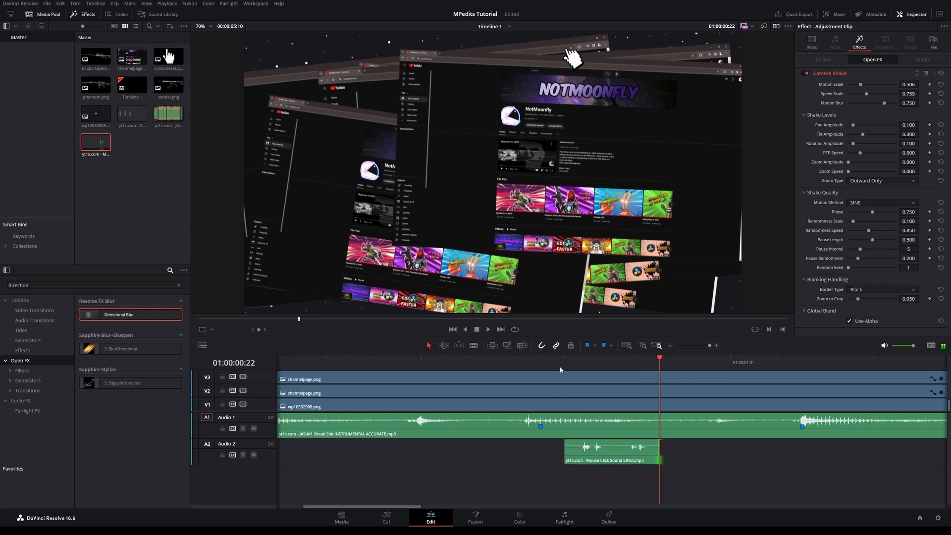
Move the mouse click clip on Audio 2 so it starts at 01:00:00:16, one frame before Marker 2
left_click_drag(559, 365, 260, 359)
left_click_drag(755, 461, 703, 455)
key("space")
key("space")
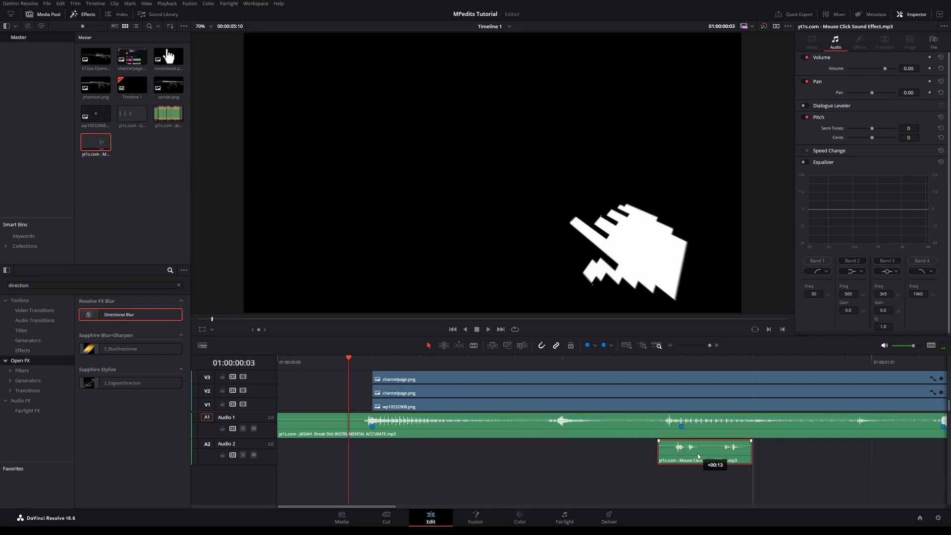
Play the section around Marker 2 repeatedly to check the mouse click sound's timing against the cursor and music
left_click(363, 359)
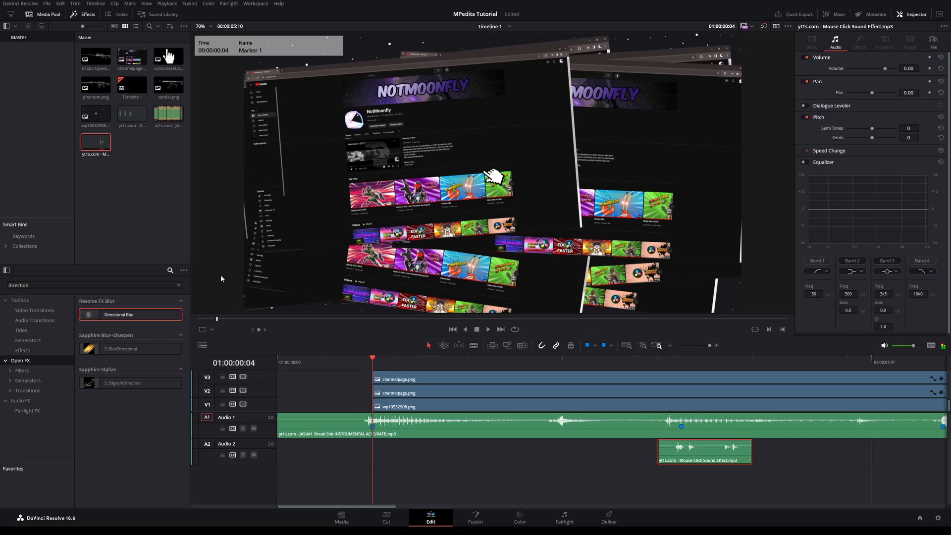
key("space")
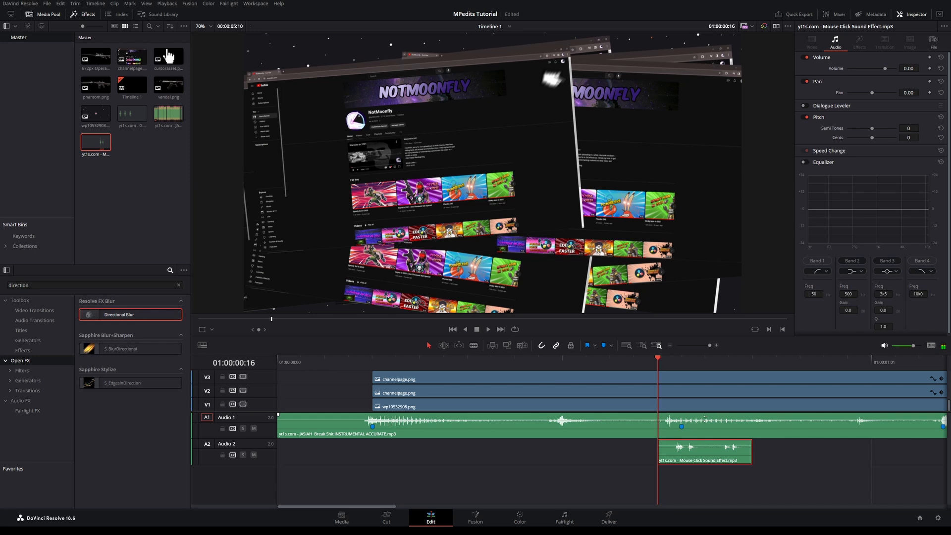
key("Left")
key("space")
key("space")
key("space")
key("space")
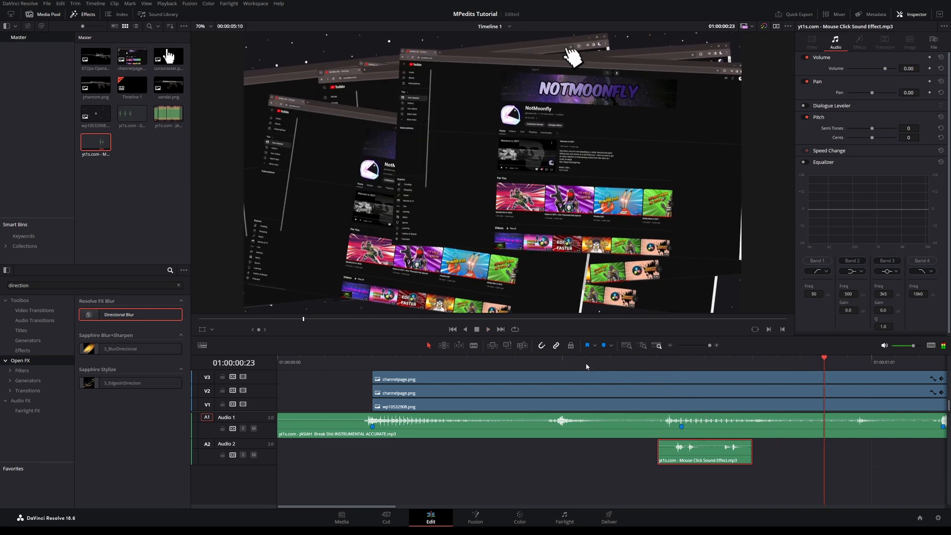
left_click(549, 361)
key("space")
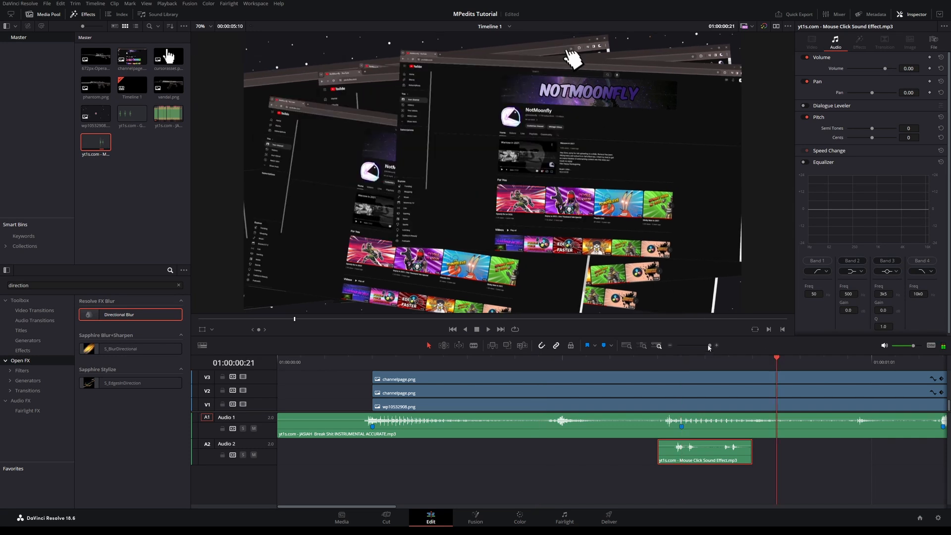
Duplicate the mouse click clip on Audio 2 so the copy starts one frame before Marker 3
left_click_drag(709, 346, 706, 348)
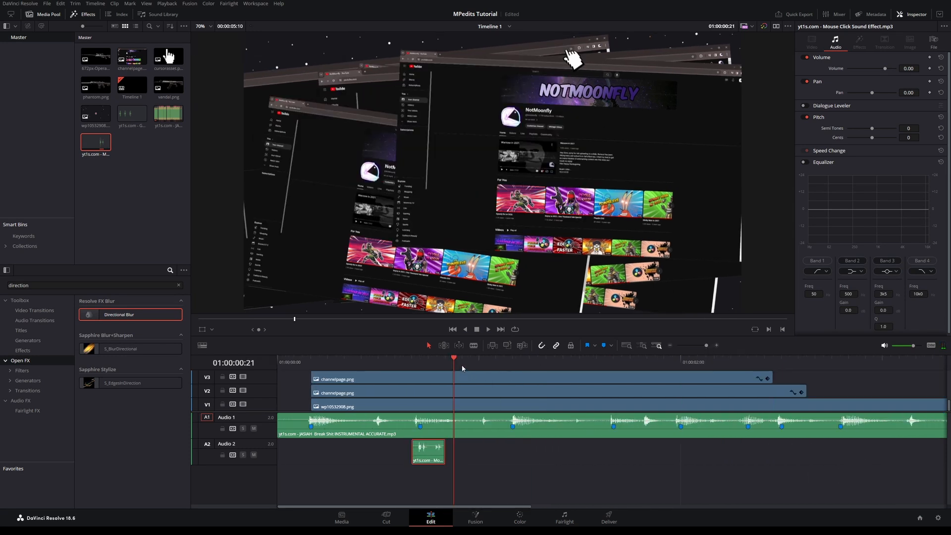
left_click(510, 362)
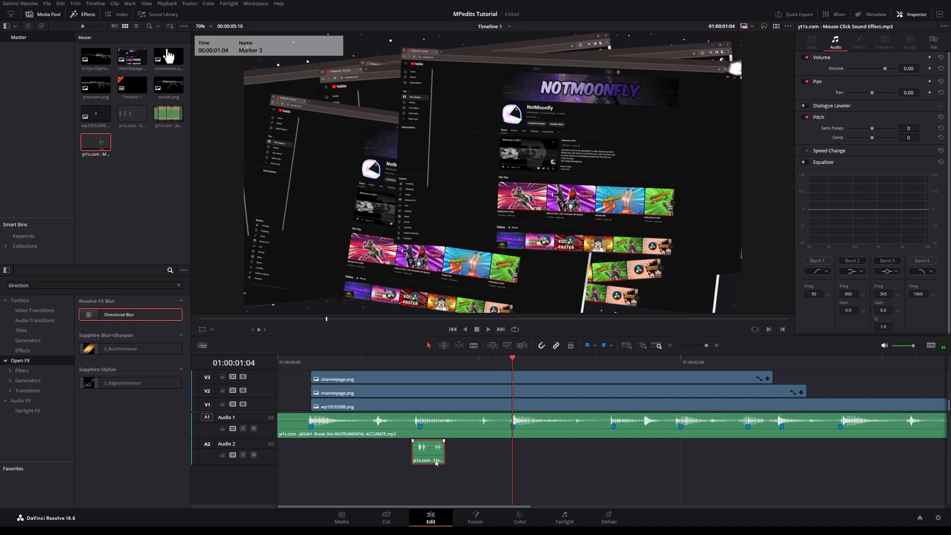
left_click_drag(428, 455, 522, 456)
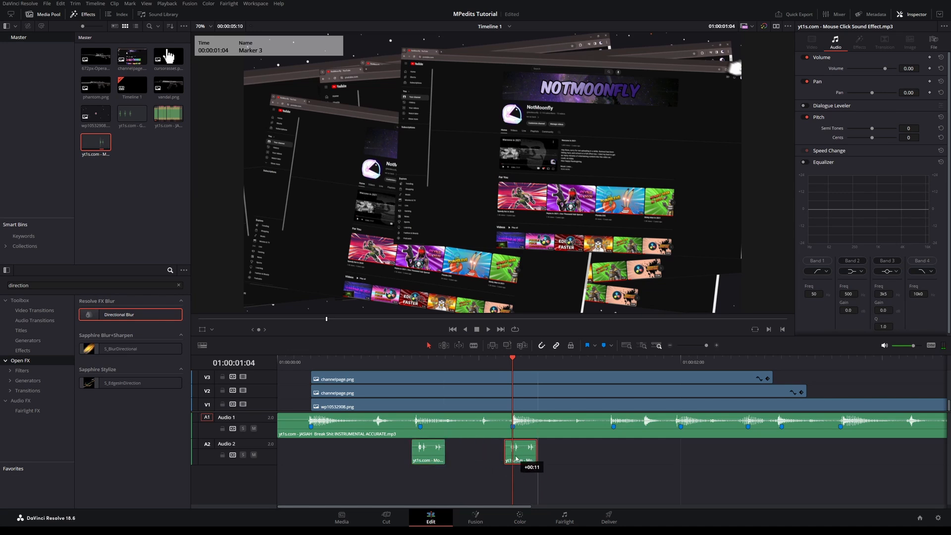
key("space")
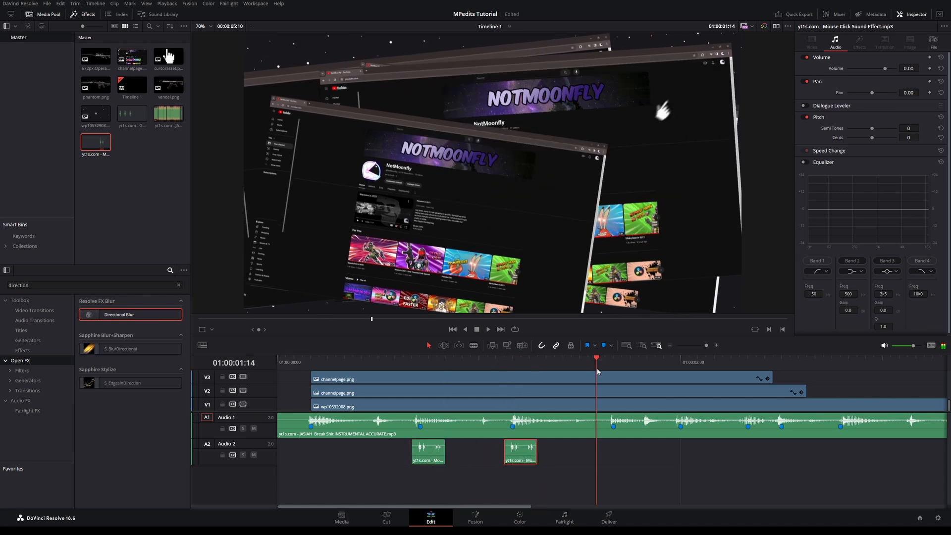
Place copies of the mouse click clip one frame before Markers 4, 5 and 6 on Audio 2, and before Marker 7 on a new Audio 3 track
key("space")
key("ctrl+v")
left_click(690, 366)
key("ctrl+v")
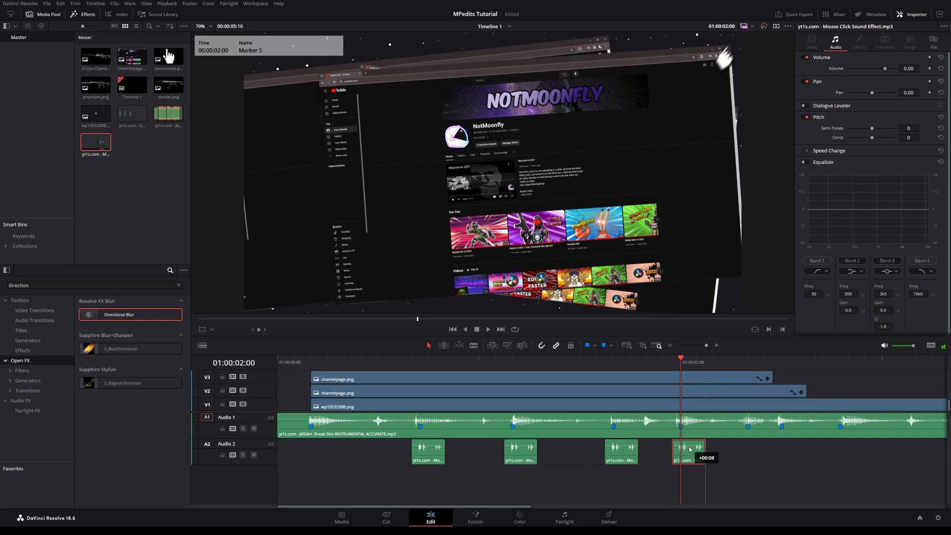
key("shift+Down")
key("ctrl+v")
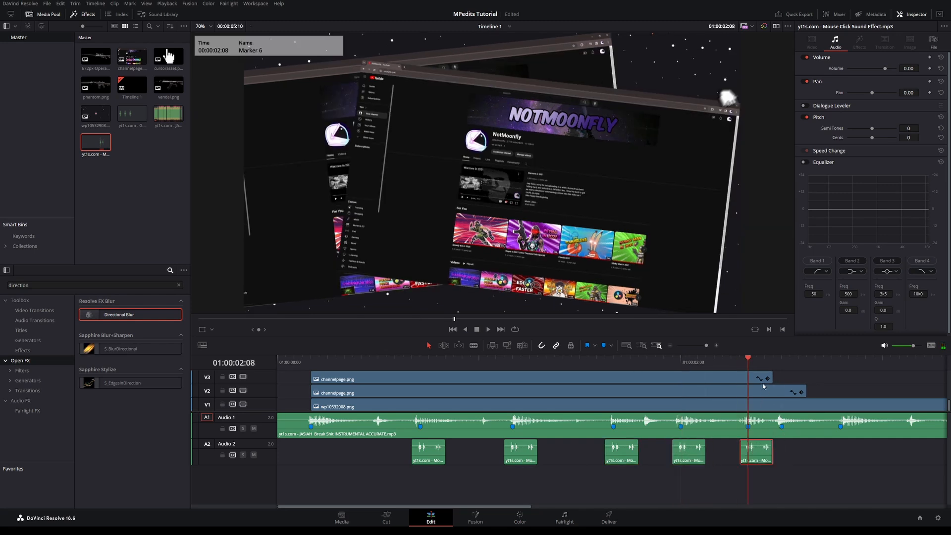
left_click_drag(749, 360, 781, 366)
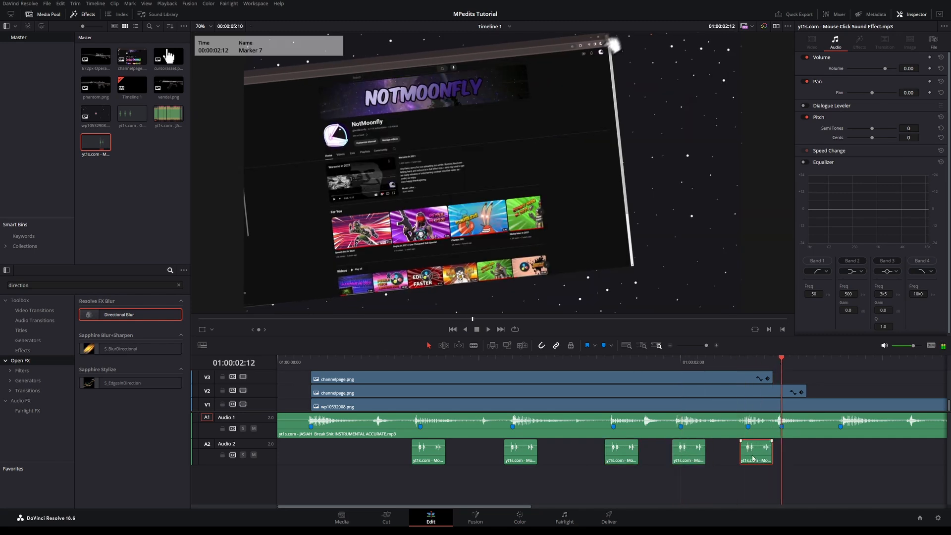
left_click_drag(763, 462, 797, 488)
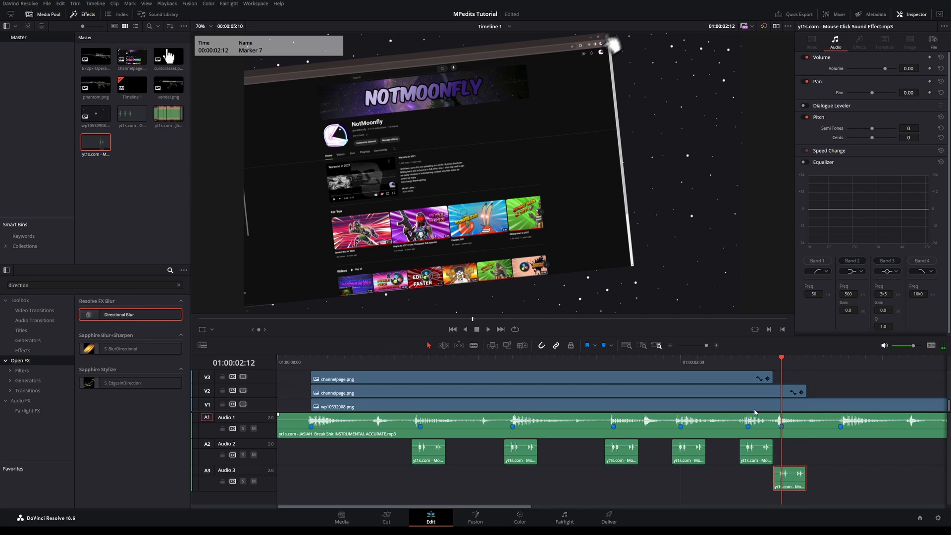
Play the timeline from the start to check all the mouse click sounds against the cursor
key("Home")
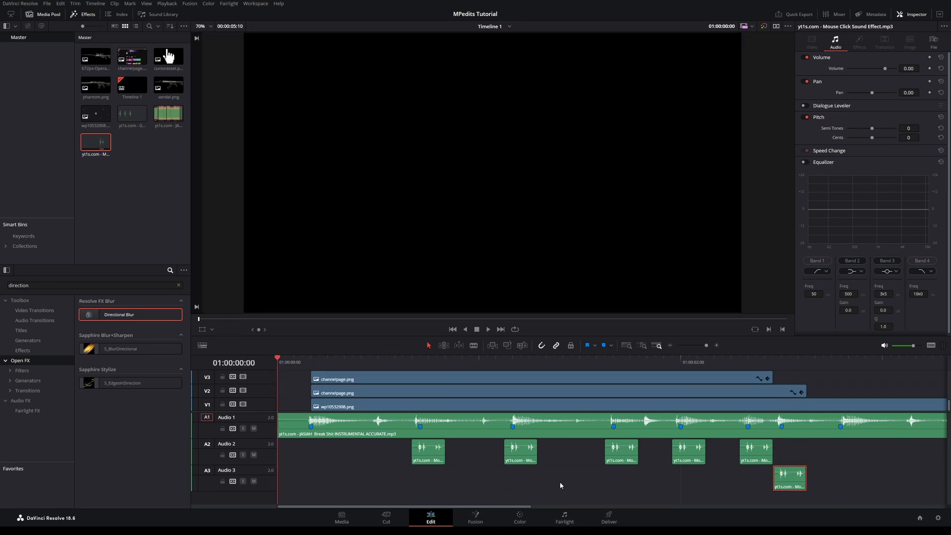
key("space")
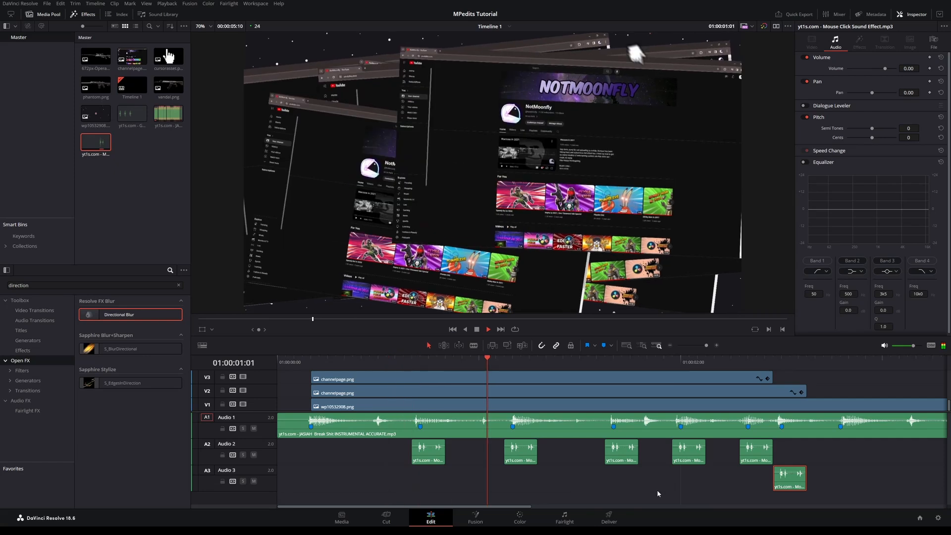
key("space")
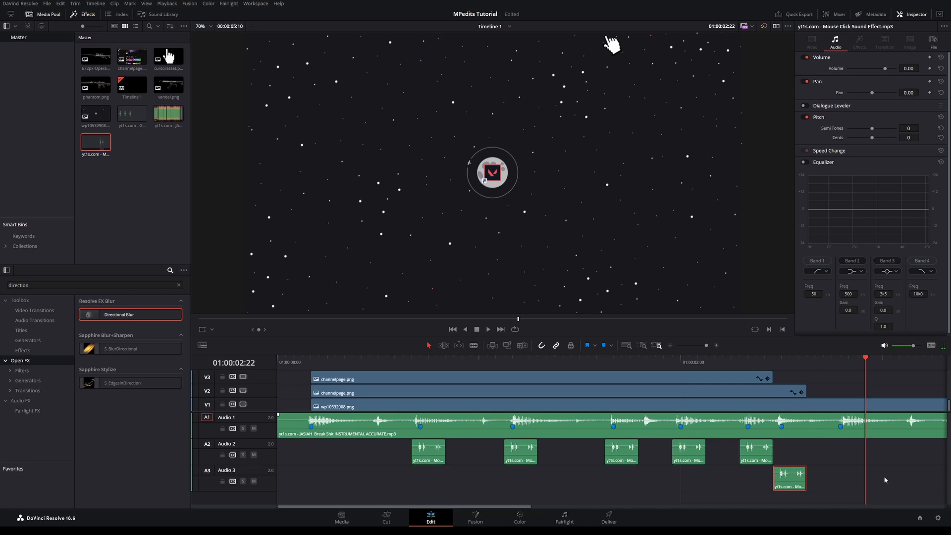
Select all the mouse click clips on Audio 2 and Audio 3 and lower their volume to -9.80
left_click(835, 481)
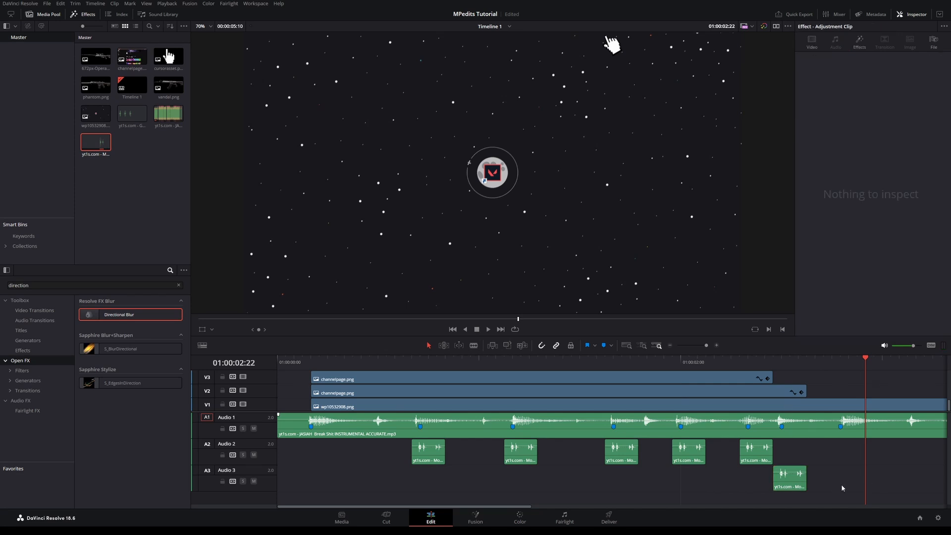
left_click_drag(844, 489, 393, 445)
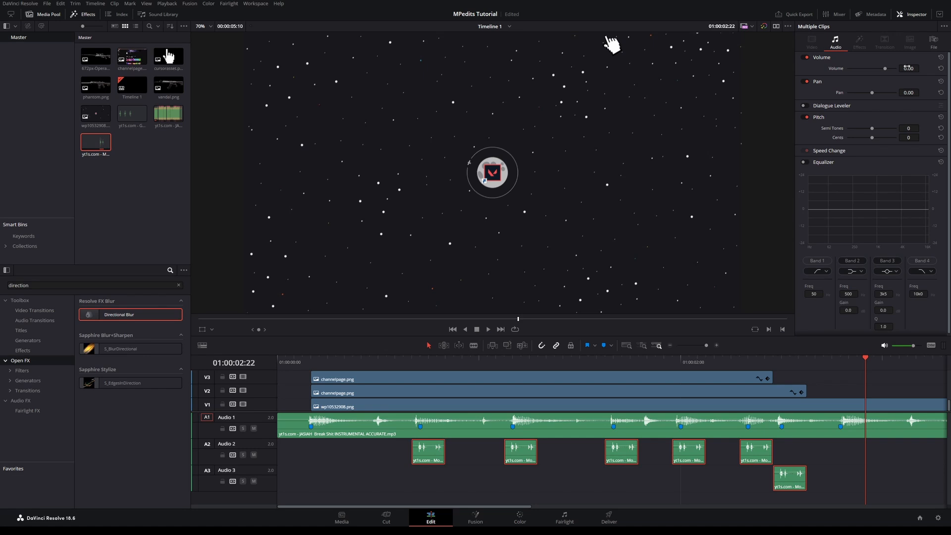
left_click_drag(886, 69, 915, 68)
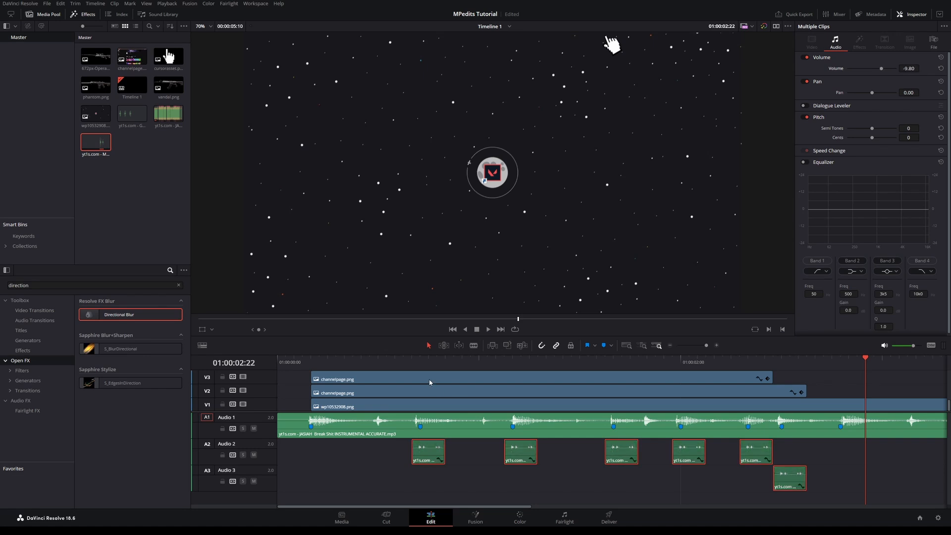
Replay the edit from the beginning several times to judge the mouse click volume against the music
key("Home")
key("space")
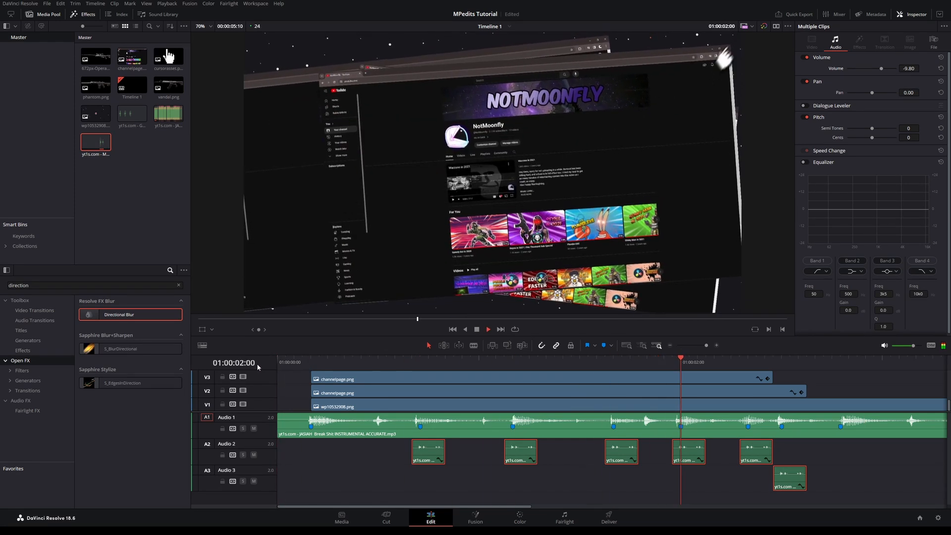
left_click_drag(549, 363, 299, 377)
key("space")
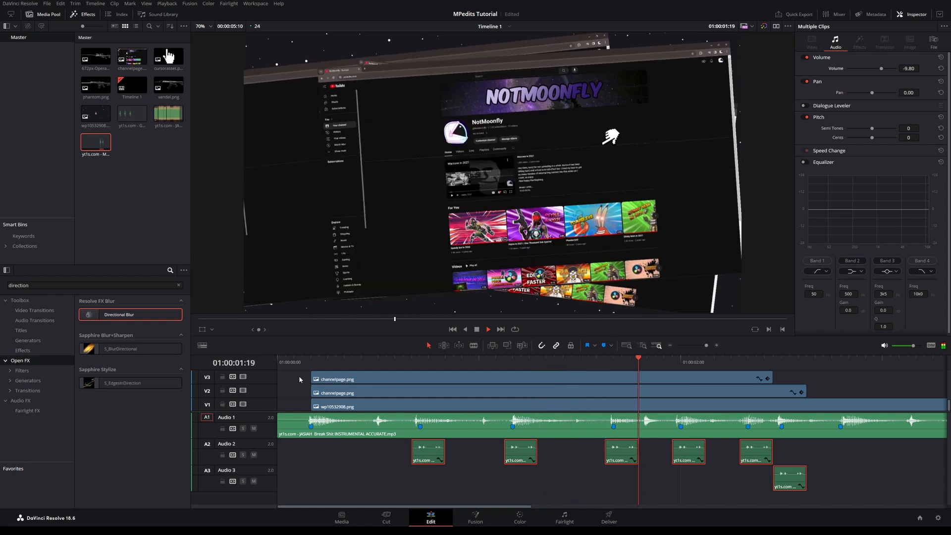
left_click(336, 364)
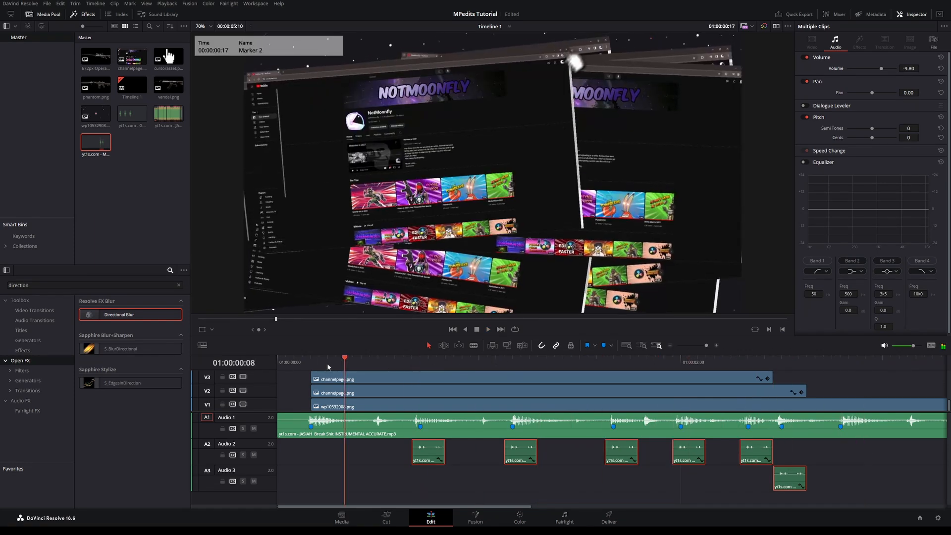
key("space")
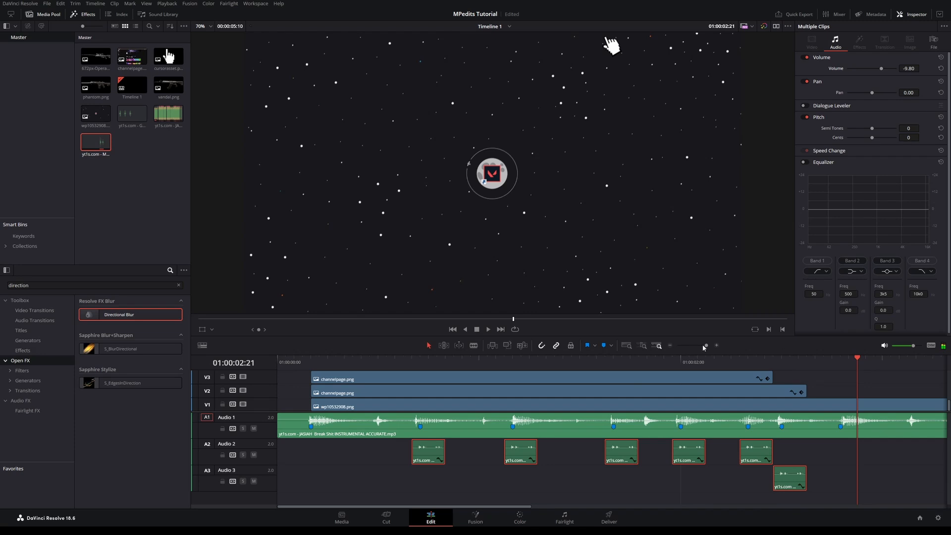
Play the part around Marker 8 repeatedly to examine the beat after the last channel page disappears
left_click_drag(703, 346, 706, 346)
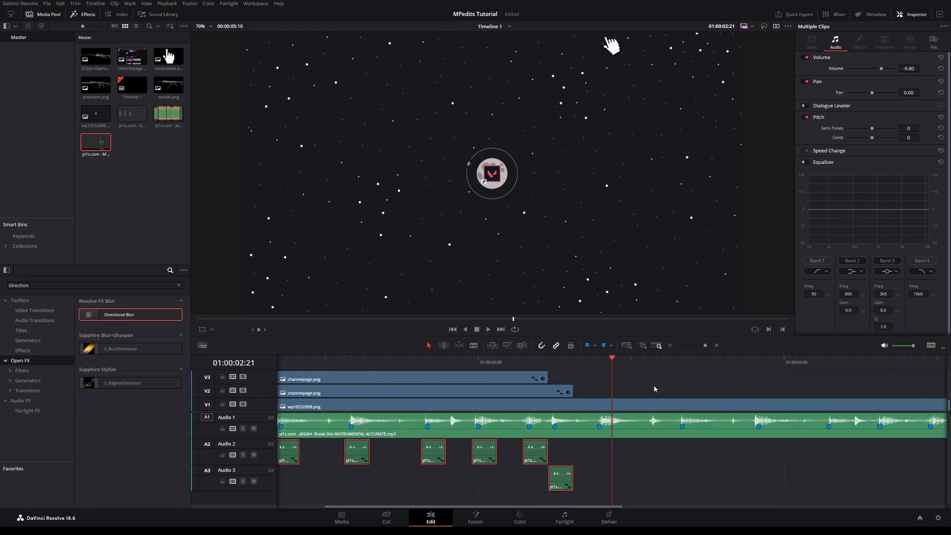
left_click(601, 379)
left_click_drag(599, 361, 563, 368)
key("space")
key("space")
key("space")
key("space")
key("space")
key("space")
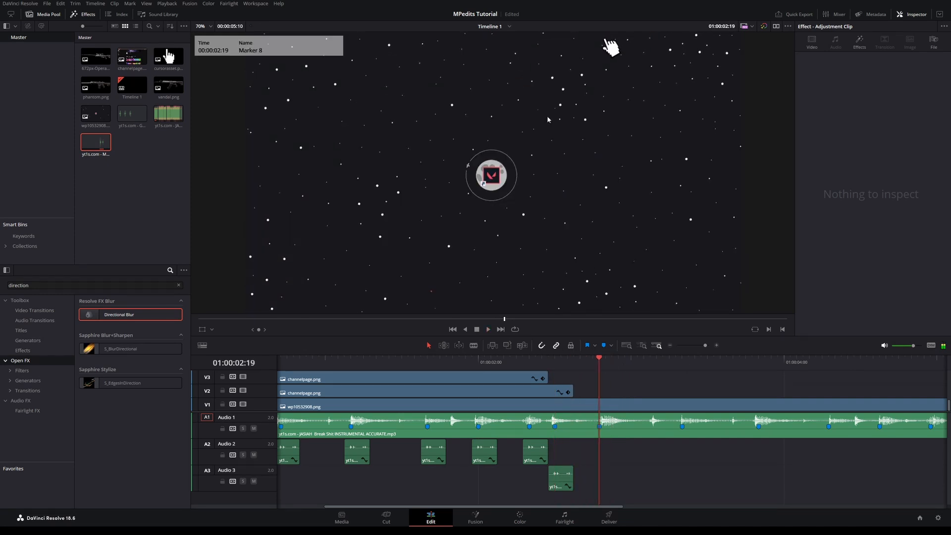
left_click_drag(706, 346, 704, 345)
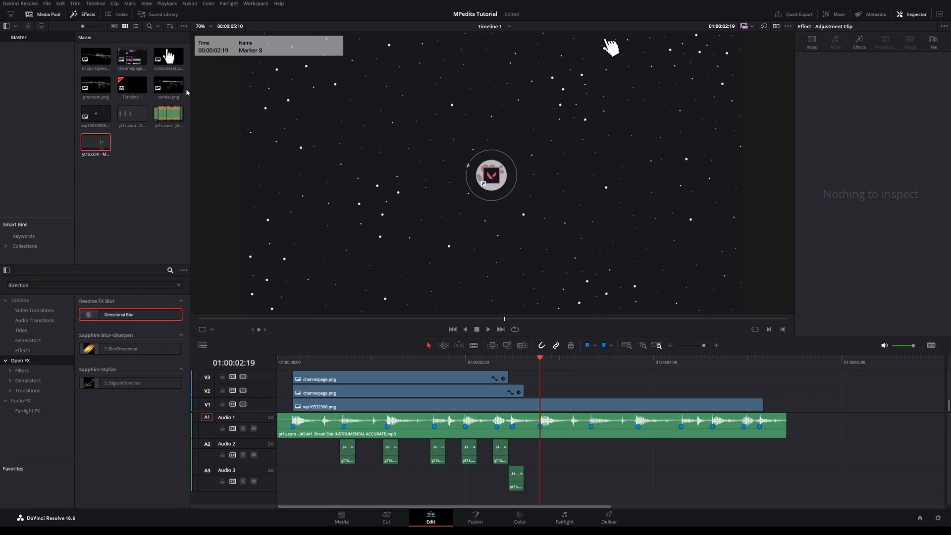
left_click_drag(168, 85, 541, 393)
key("space")
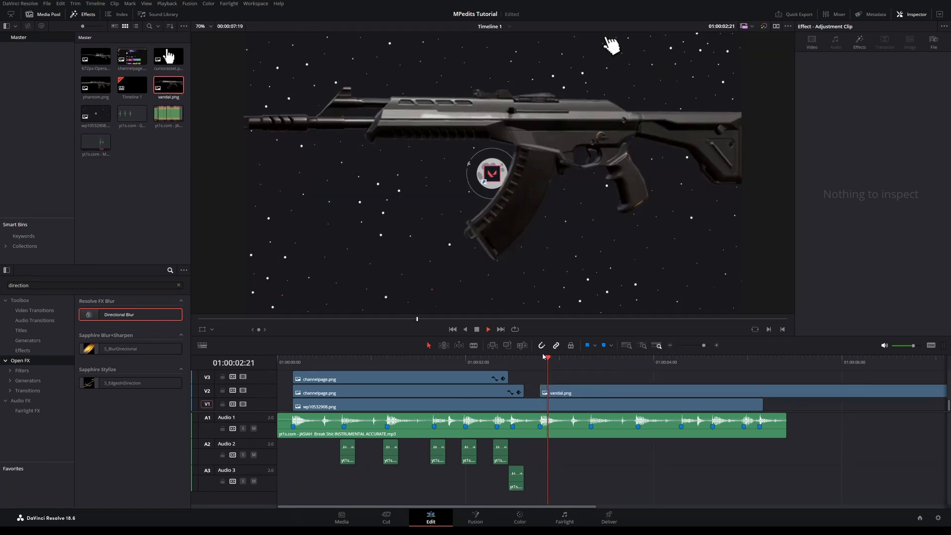
left_click(619, 388)
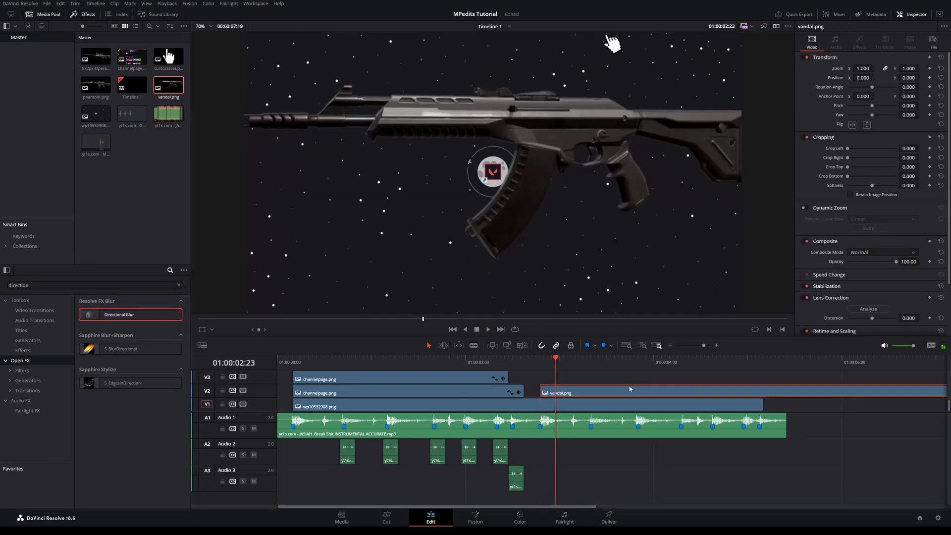
key("Delete")
Clear the effects search and add an Adjustment Clip on V2 at 01:00:02:15, directly after the last channel page
left_click(559, 361)
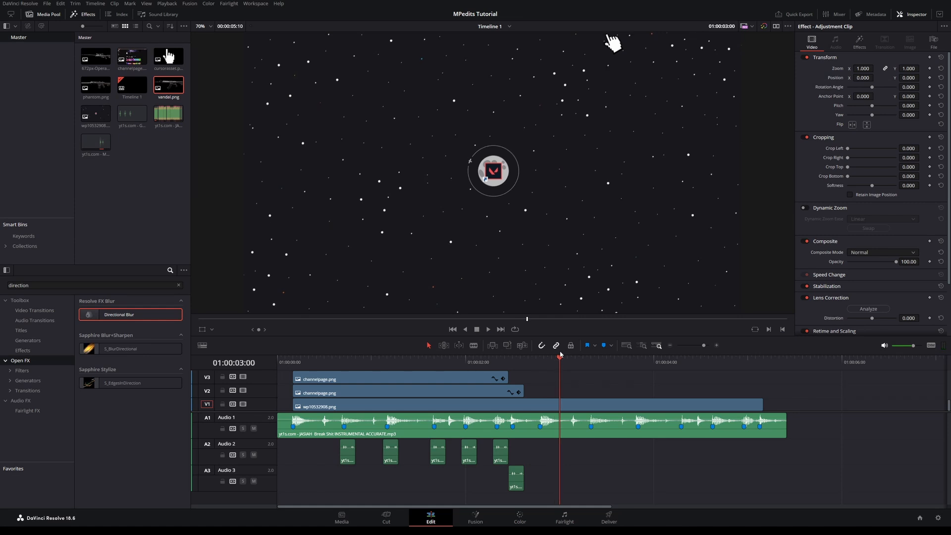
key("Left")
key("Left")
key("Left")
key("Left")
key("Left")
key("Left")
key("Left")
key("Left")
key("Left")
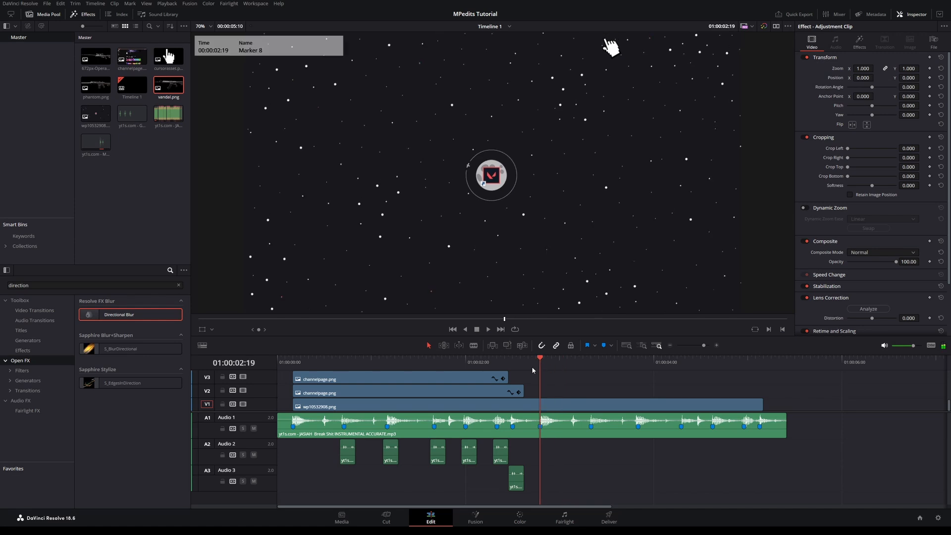
double_click(43, 284)
key("BackSpace")
left_click(22, 351)
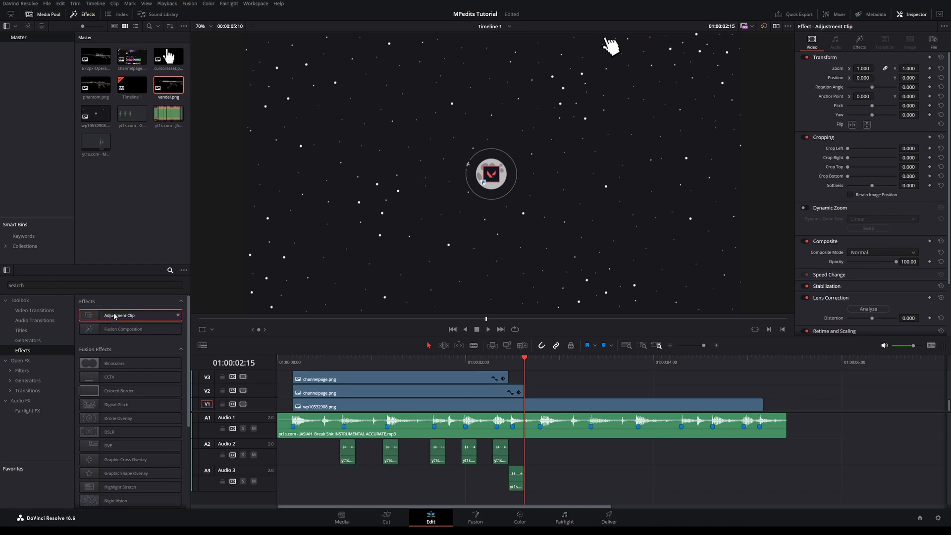
left_click_drag(119, 315, 527, 391)
Move the adjustment clip up to V3 and extend its start back to 01:00:02:14
left_click(541, 364)
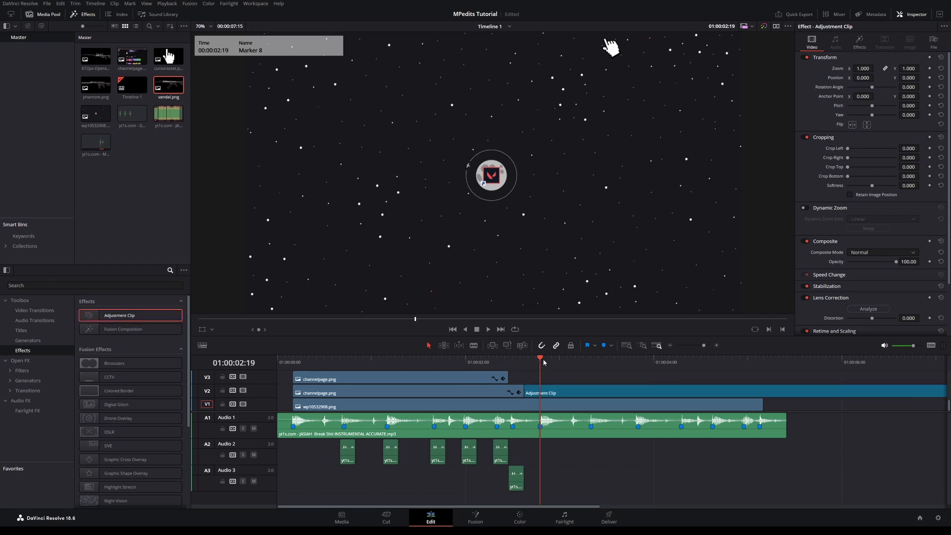
left_click(710, 346)
left_click_drag(586, 392, 591, 384)
key("Left")
key("Left")
key("Left")
key("Left")
key("Left")
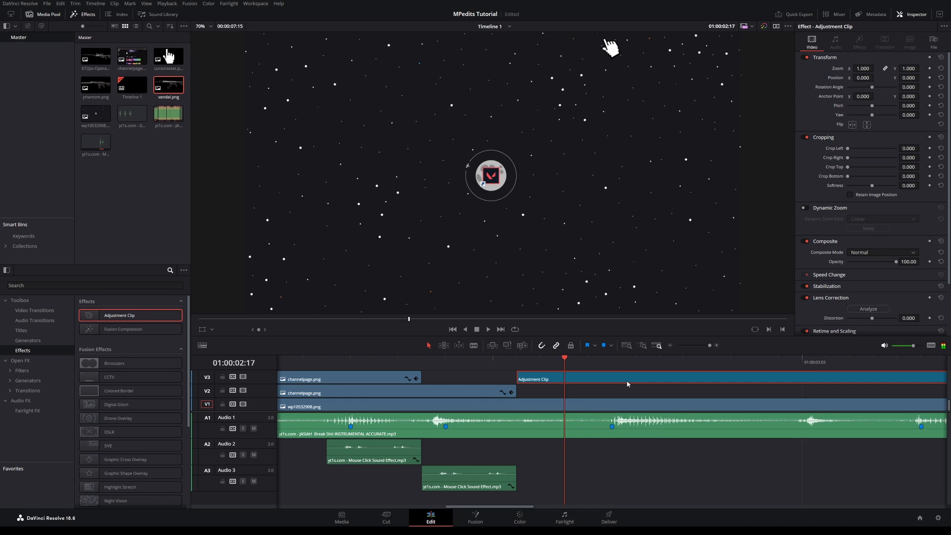
left_click_drag(516, 377, 493, 378)
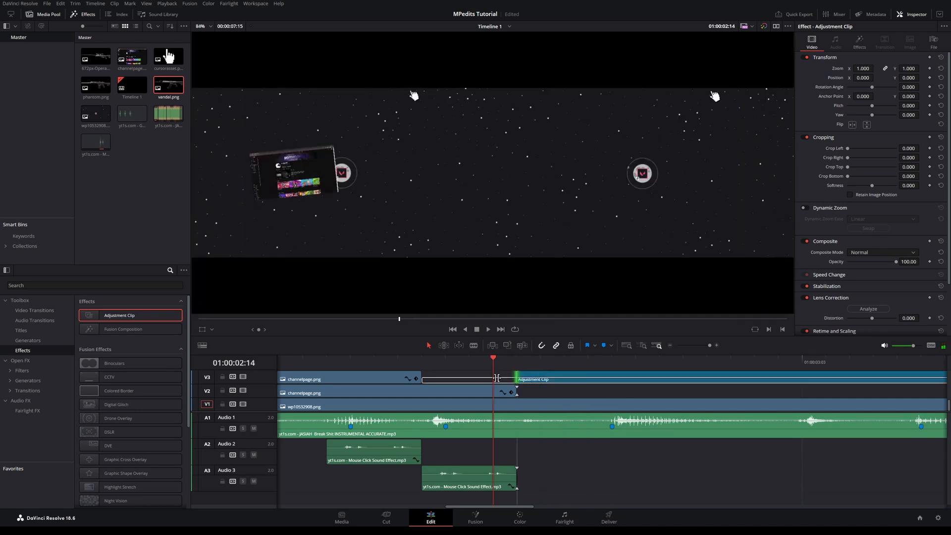
Split the adjustment clip at Marker 8 (01:00:02:19) and delete the part after it
key("Right")
key("Right")
key("Right")
key("Right")
key("Right")
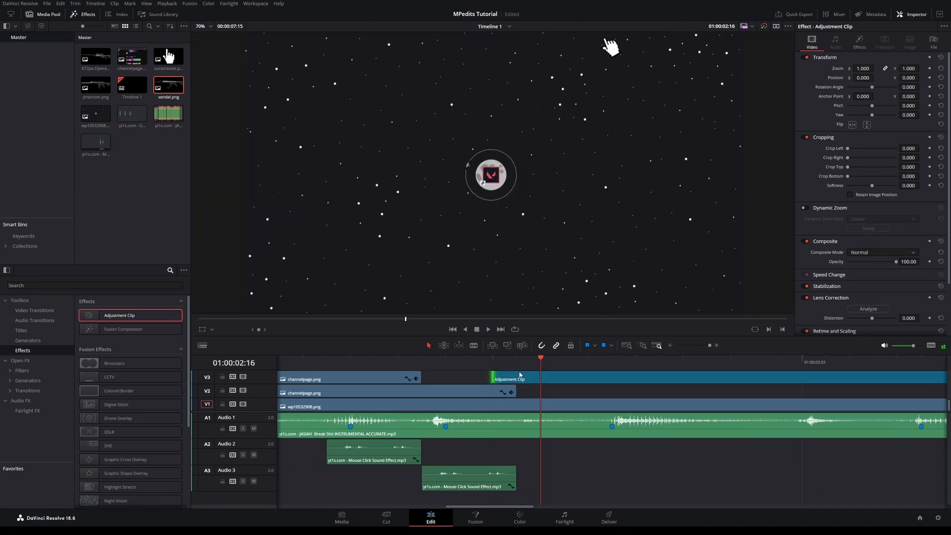
key("ctrl+b")
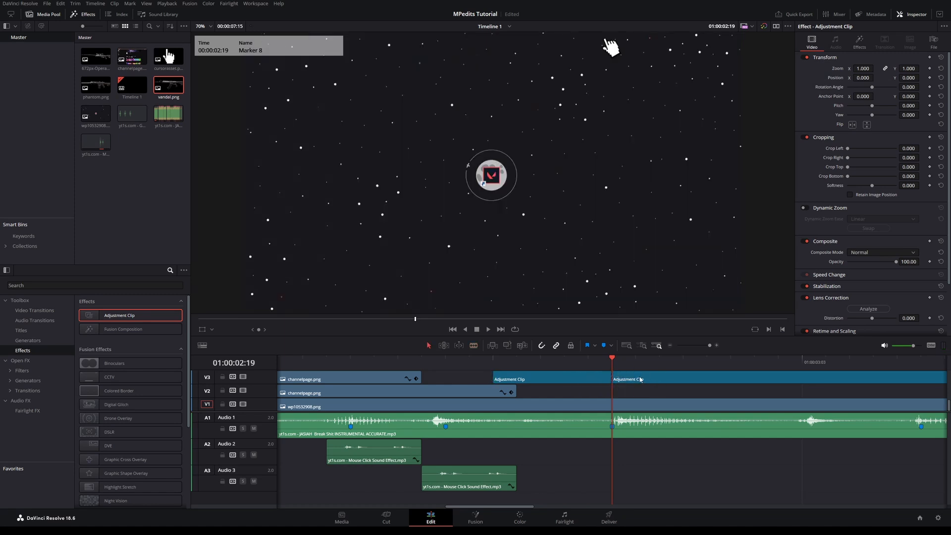
left_click(641, 380)
key("Delete")
Play from the adjustment clip's start several times to check the transition into Marker 8
left_click(494, 363)
key("space")
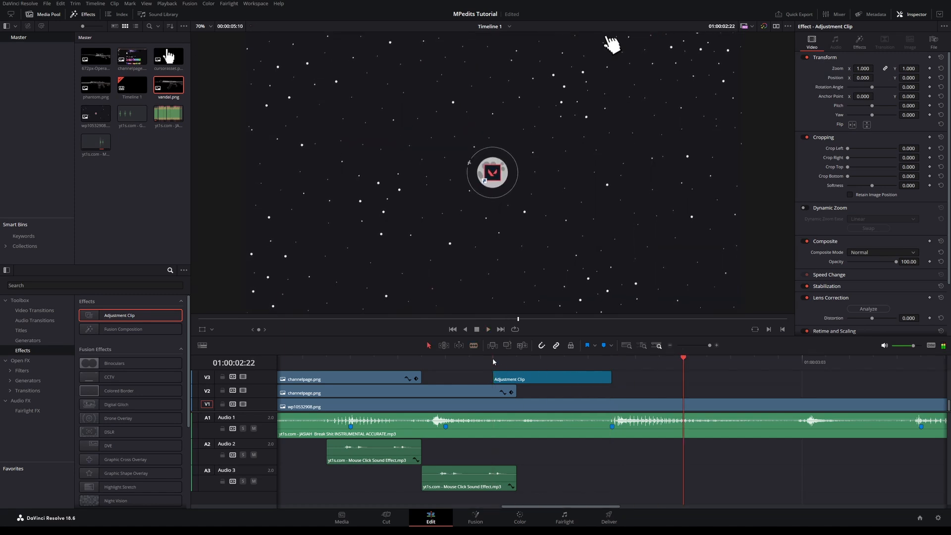
left_click(493, 362)
key("space")
left_click(494, 362)
key("space")
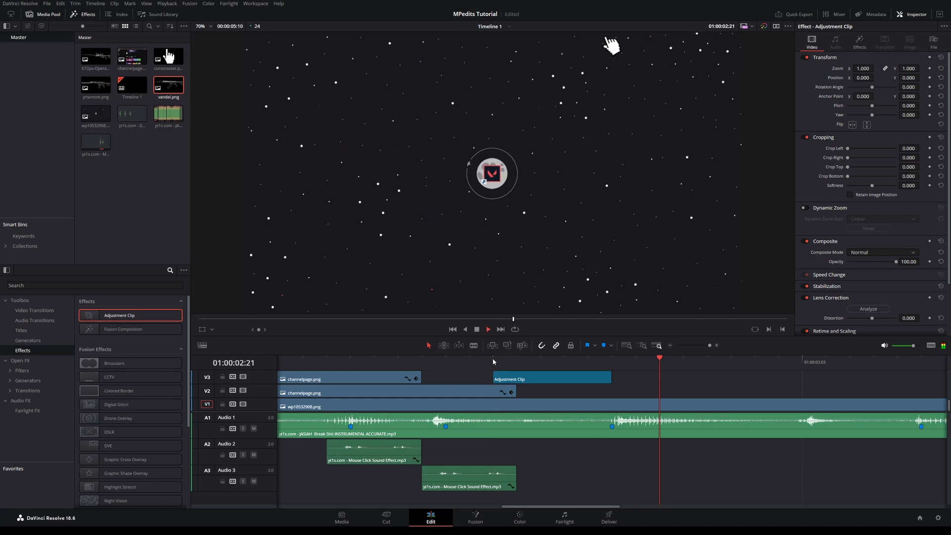
key("space")
left_click(494, 362)
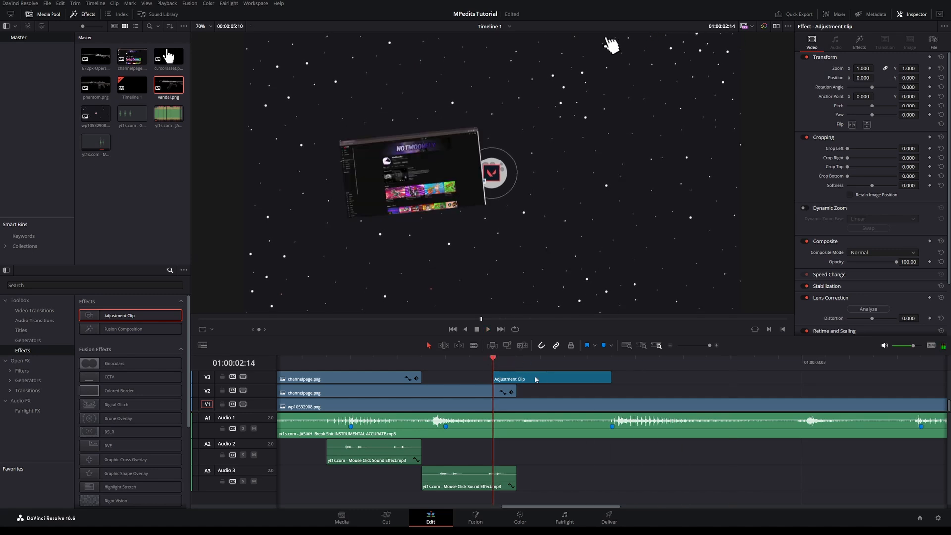
Select the short adjustment clip on V3 and open it in the Fusion page
left_click(506, 378)
left_click(620, 391)
left_click(548, 377)
key("shift+5")
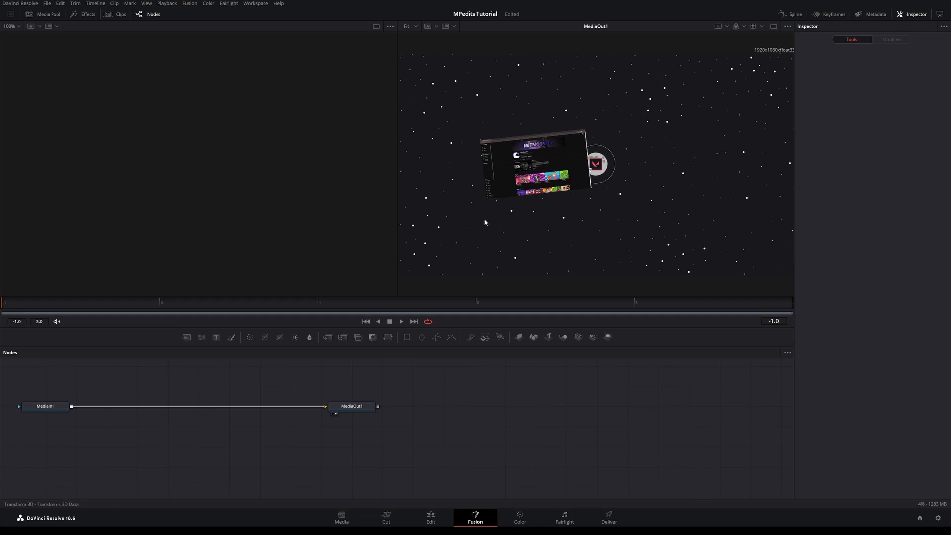
Paste a Transform node and wire it between MediaIn1 and MediaOut1
key("ctrl+v")
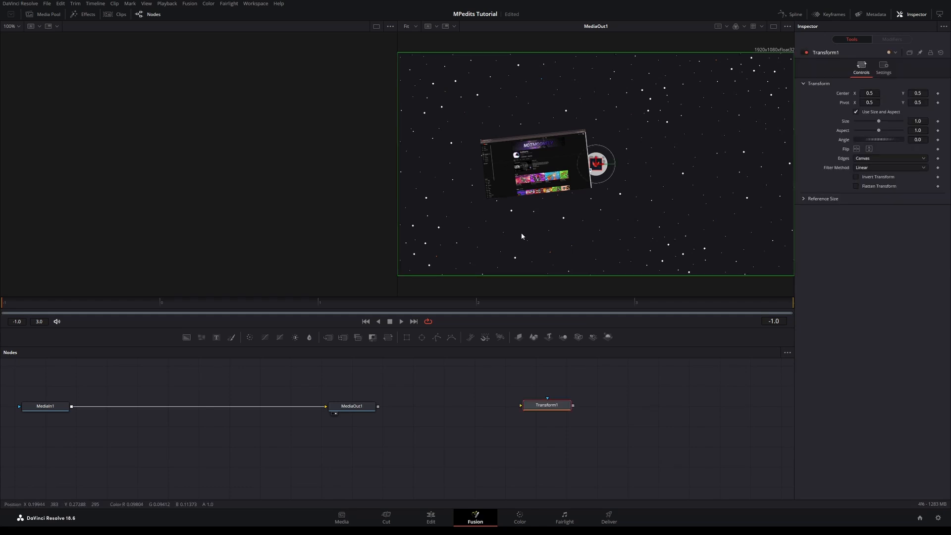
left_click_drag(554, 411, 210, 408)
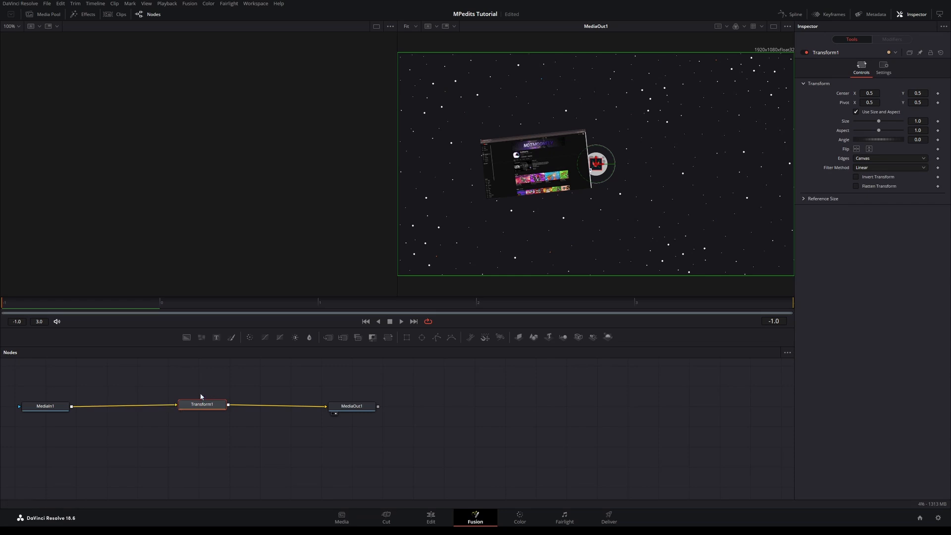
left_click_drag(204, 408, 224, 442)
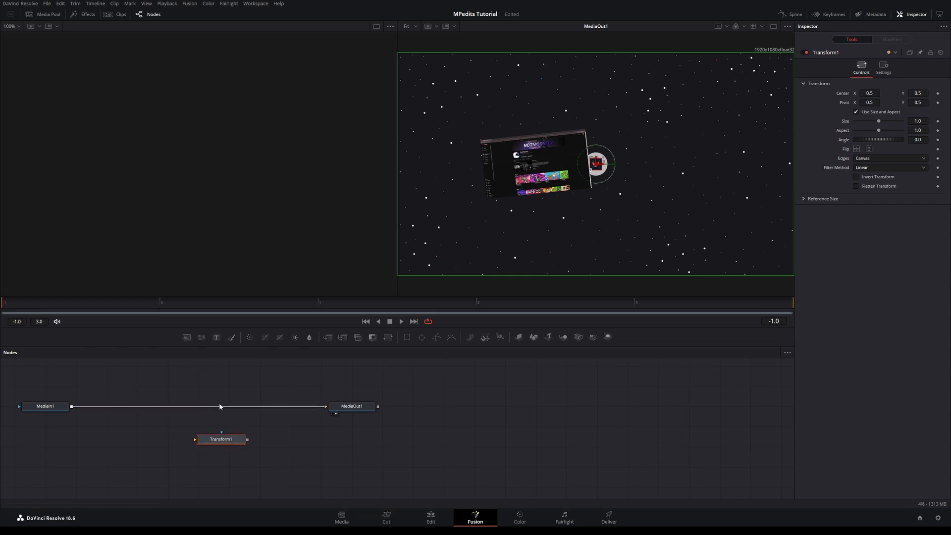
left_click_drag(323, 409, 244, 443)
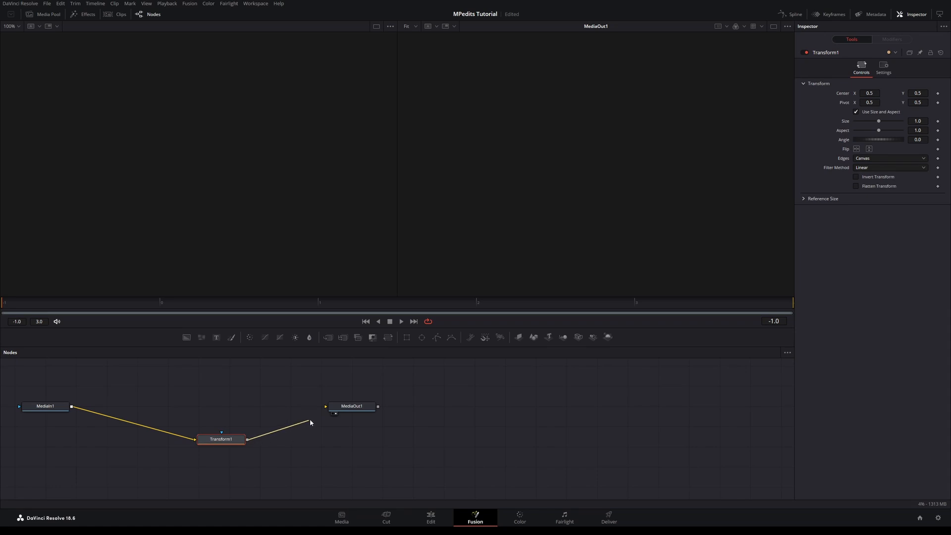
left_click_drag(310, 420, 326, 406)
left_click_drag(221, 439, 223, 408)
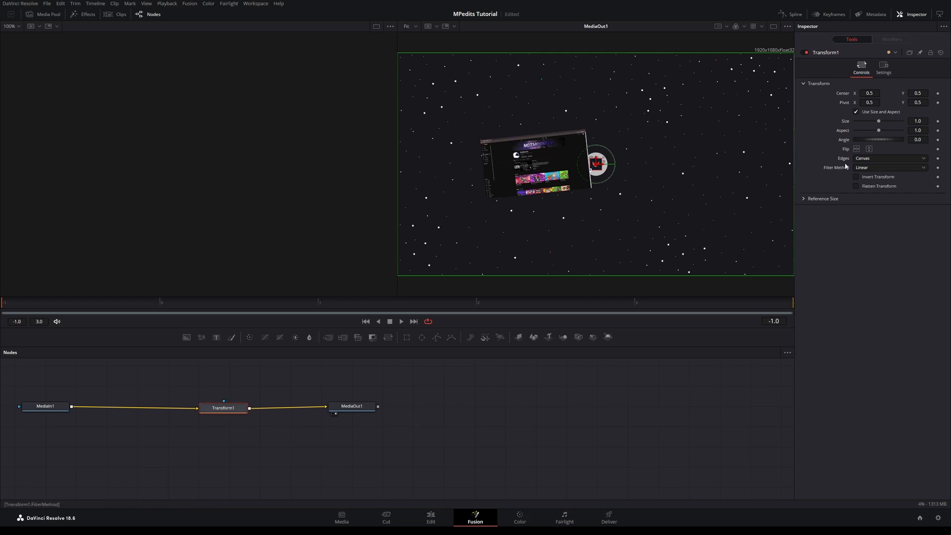
Keyframe the Transform1 Size at 1.0 on the first frame and at 2 on frame 4
left_click(938, 121)
key("space")
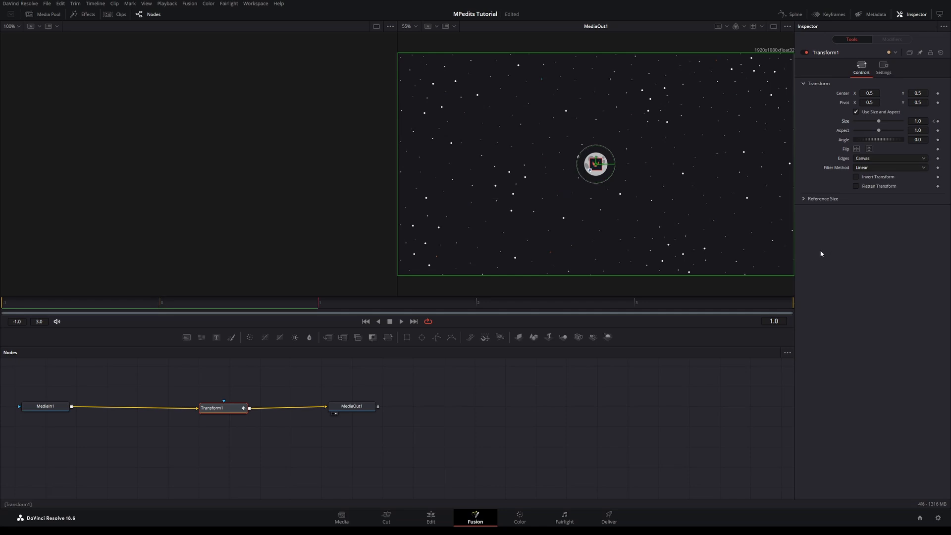
left_click(937, 122)
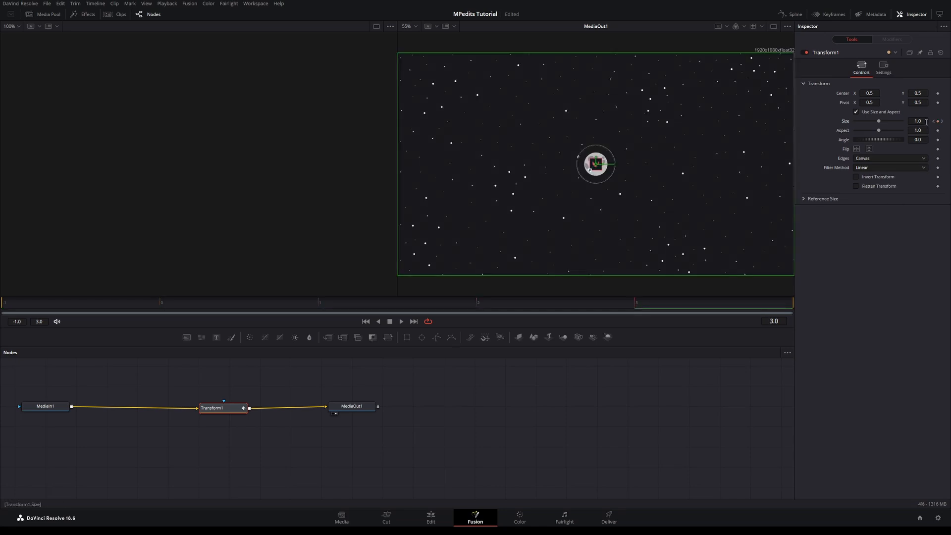
left_click(919, 121)
type("2")
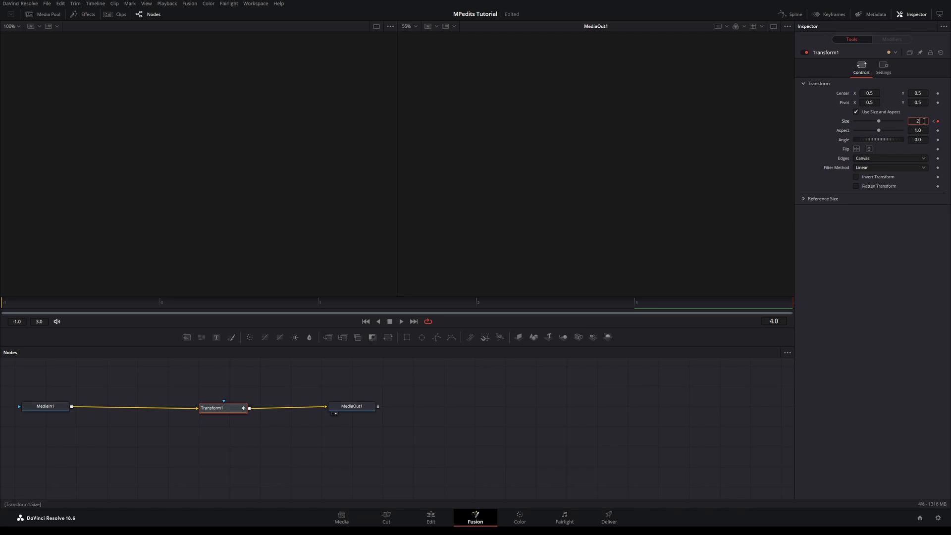
key("Tab")
Scrub and play through the composition's frames to check the zoom, returning to the first frame
key("Left")
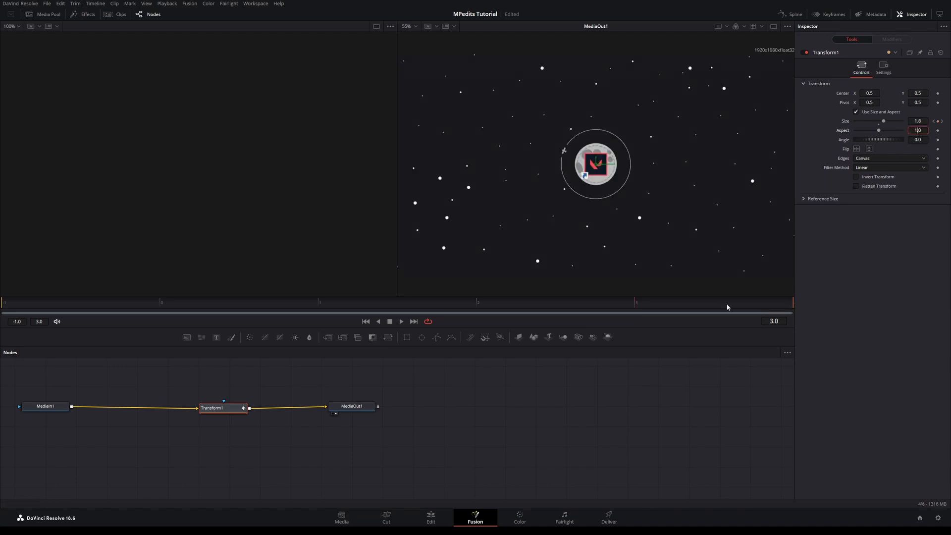
key("Left")
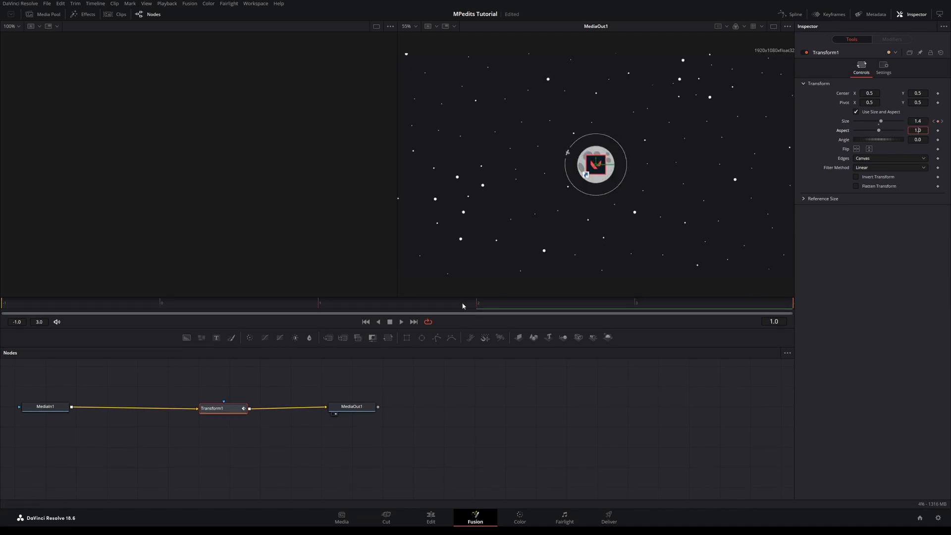
left_click_drag(463, 306, 76, 299)
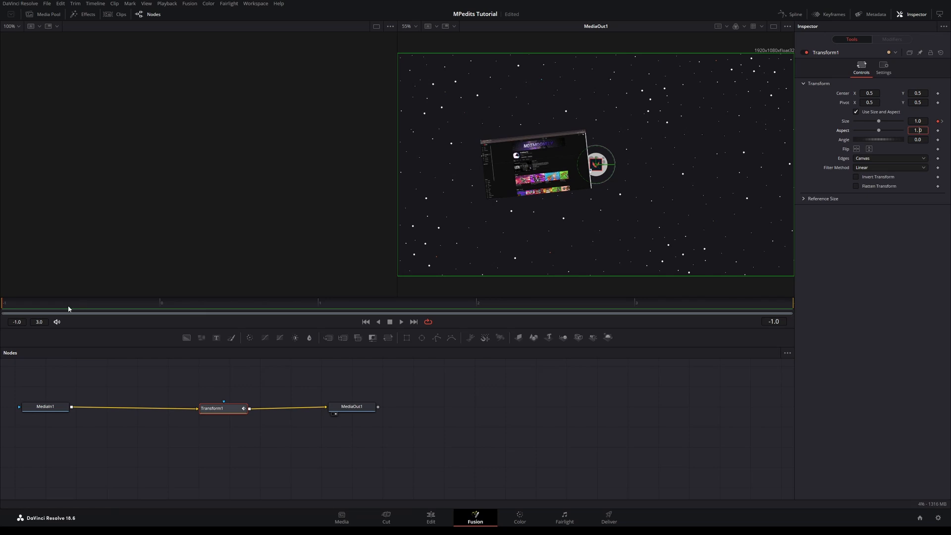
left_click(409, 304)
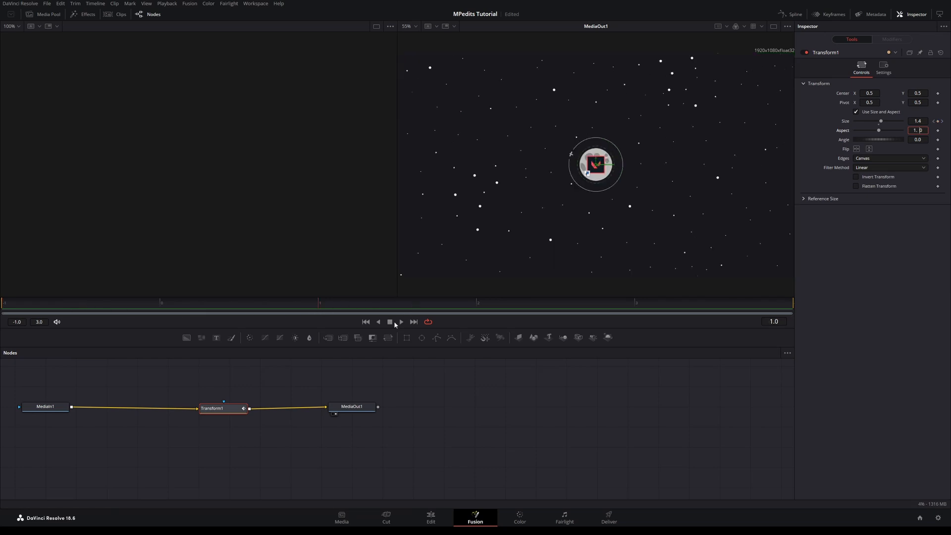
left_click(402, 322)
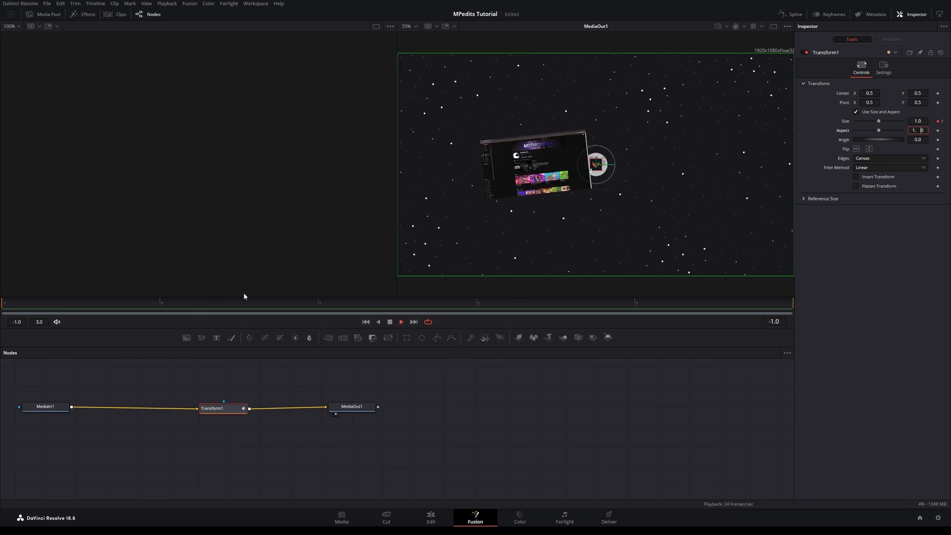
left_click(45, 303)
Display the Transform1 Size curve in the Spline editor, fit it to view, and smooth both keyframes
left_click(791, 15)
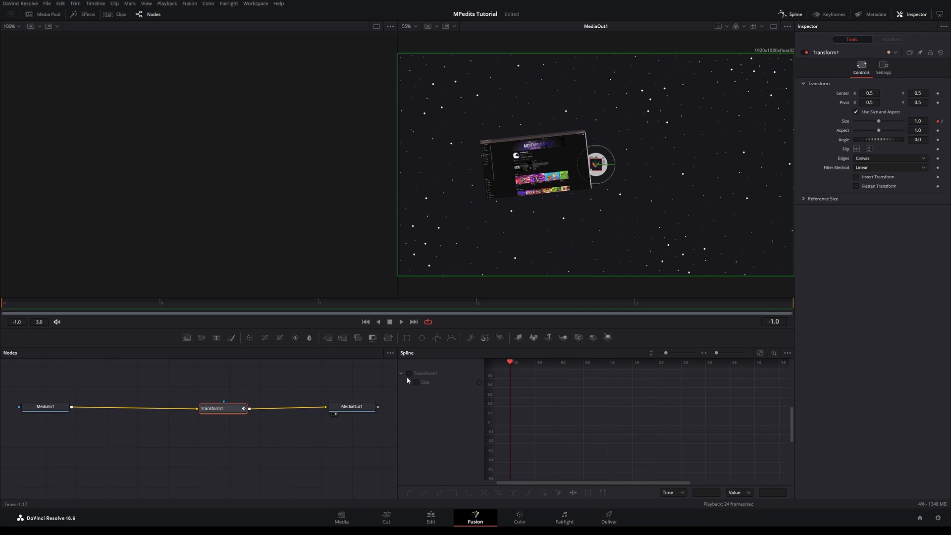
left_click(409, 373)
left_click(760, 353)
left_click_drag(782, 479, 507, 375)
key("s")
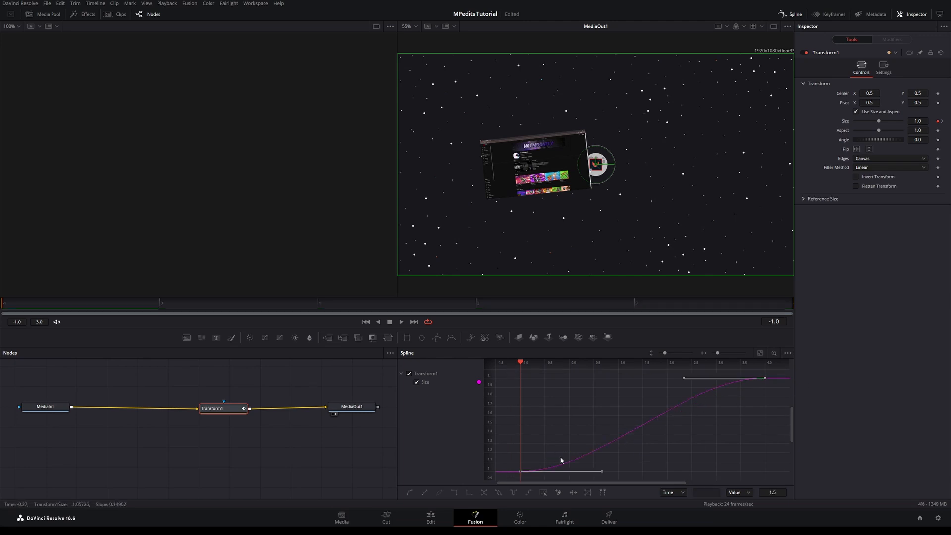
Reshape the Size curve to start slowly and rise sharply, stretching the first keyframe's handle toward frame 4 and pulling the last one's straight down
left_click(672, 447)
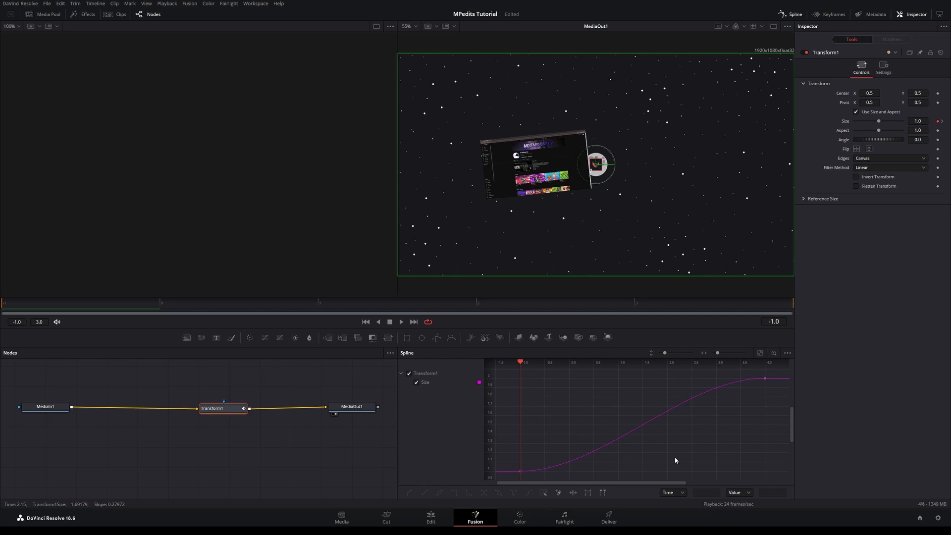
left_click(605, 451)
key("Delete")
left_click(518, 473)
left_click(765, 379)
left_click_drag(600, 473, 755, 474)
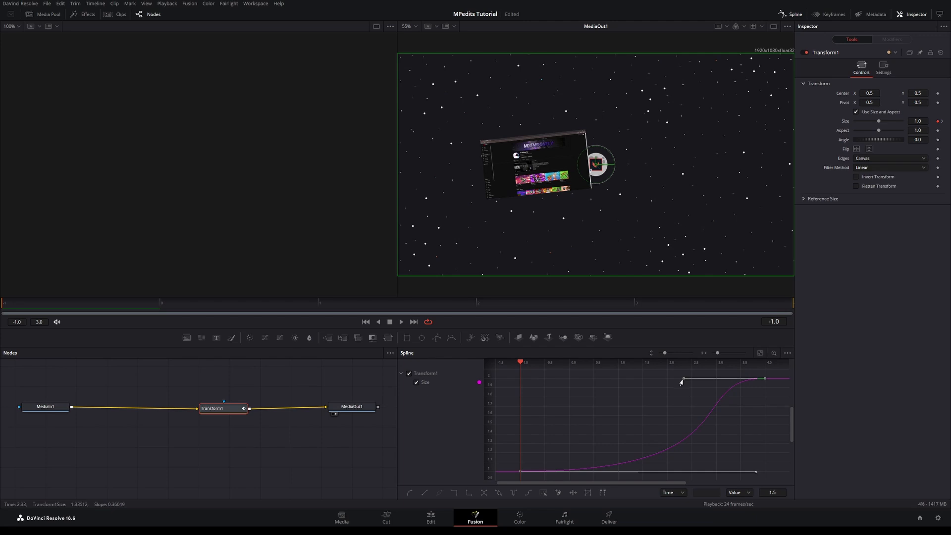
left_click_drag(681, 380, 765, 470)
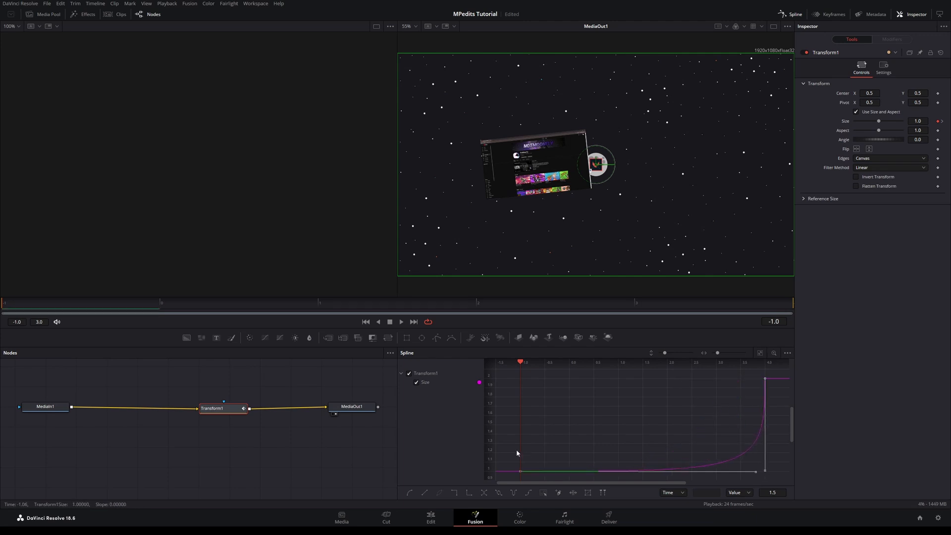
Preview the zoom, return to the Edit page, and extend the V3 adjustment clip's end to just past 01:00:04:00
key("space")
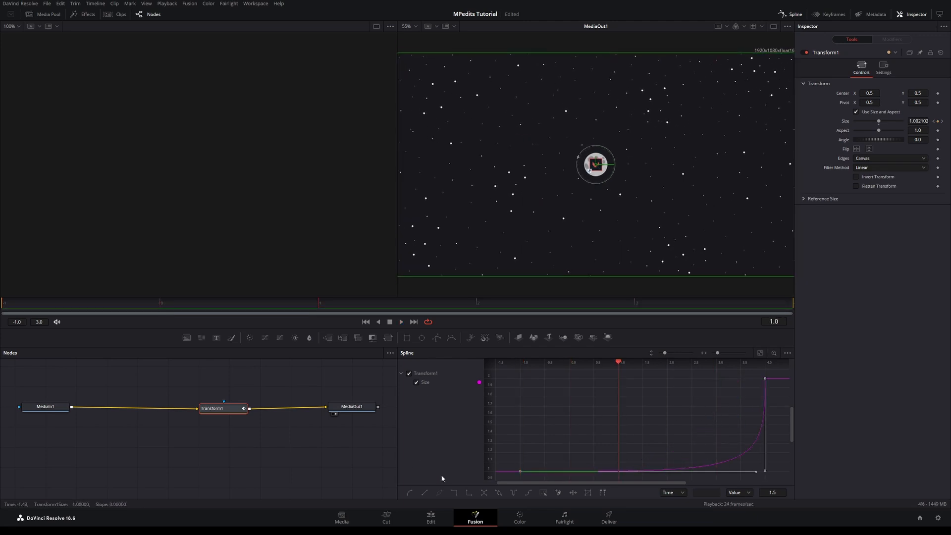
left_click(431, 517)
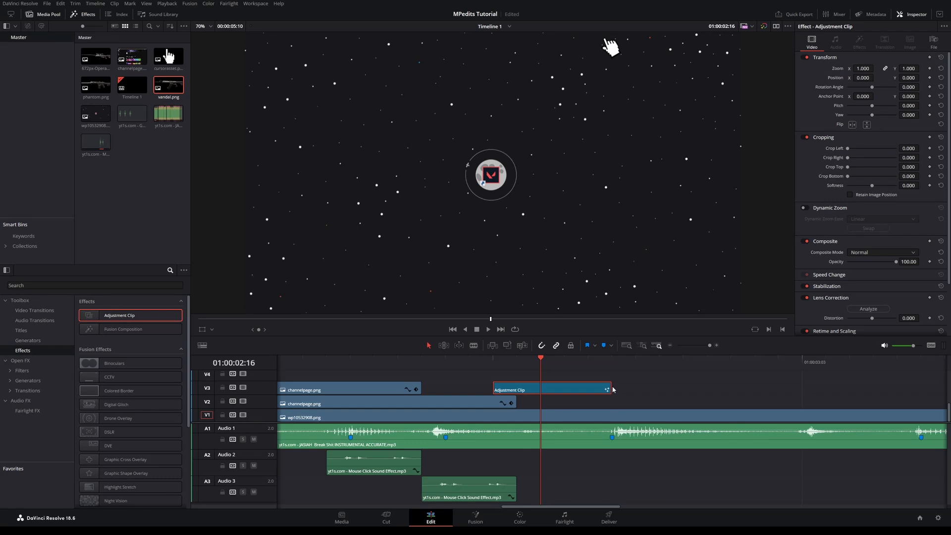
left_click_drag(711, 346, 706, 348)
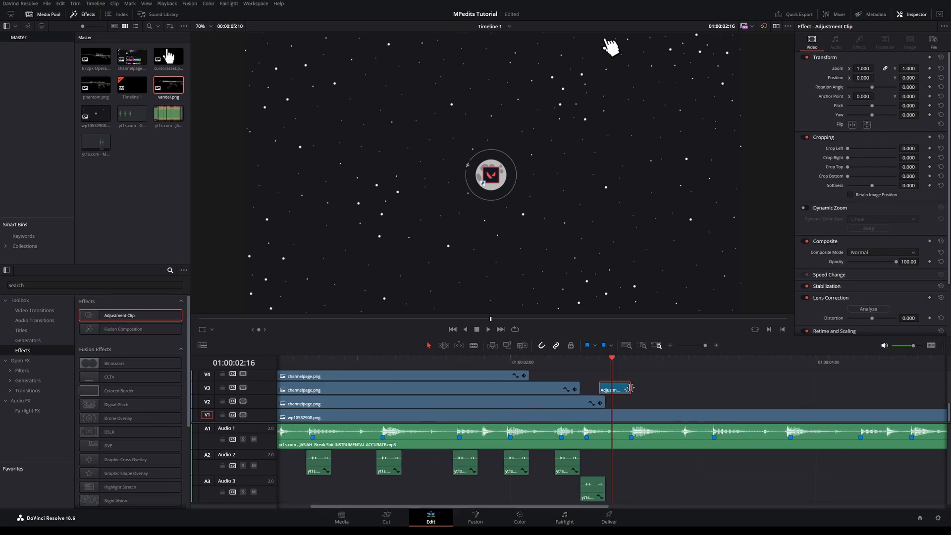
left_click_drag(633, 391, 827, 382)
Play repeatedly from the adjustment clip's start to check the zoom, and park the playhead at Marker 8
left_click(597, 361)
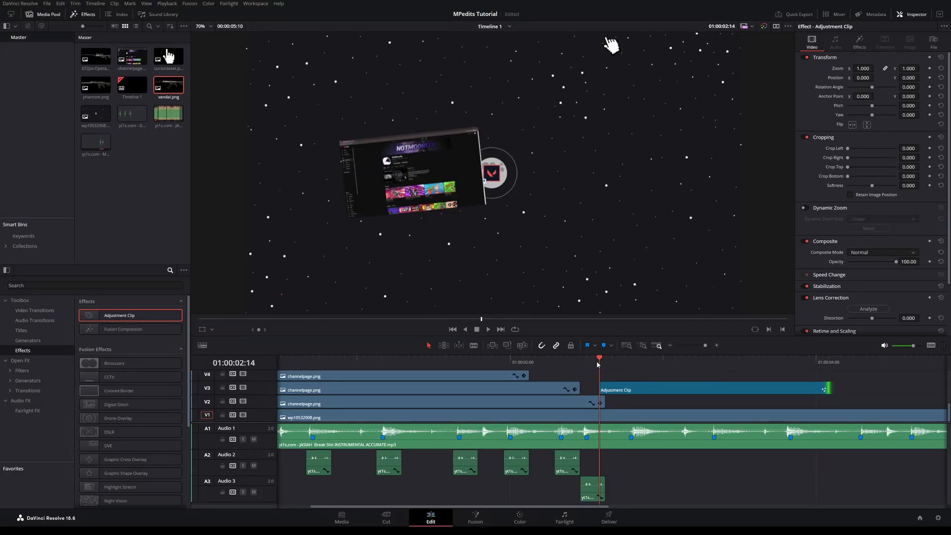
key("space")
left_click(596, 361)
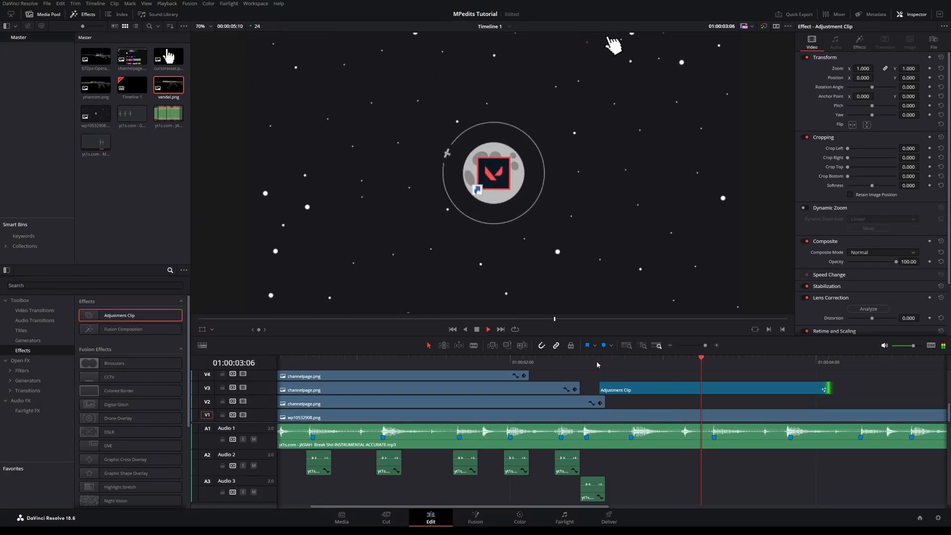
left_click(596, 360)
left_click(593, 371)
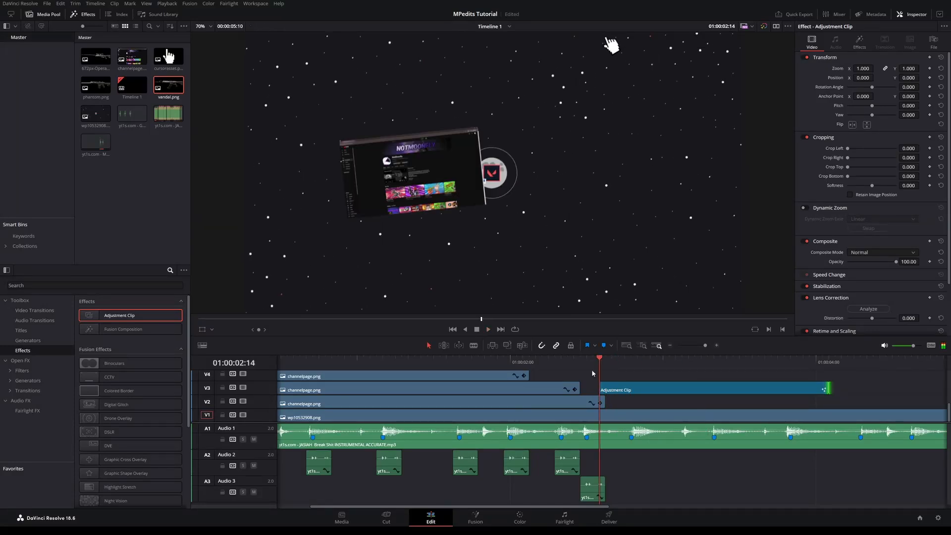
left_click(593, 370)
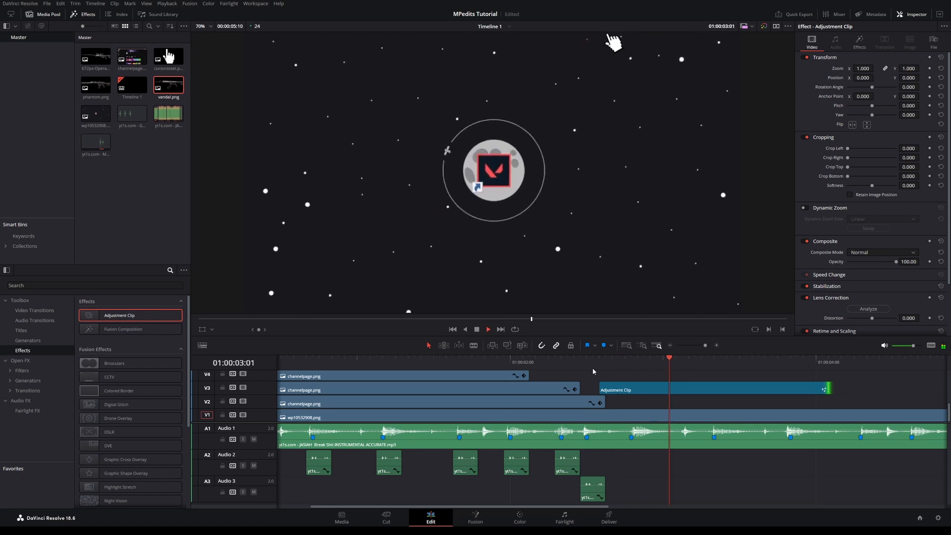
left_click(606, 367)
left_click(633, 365)
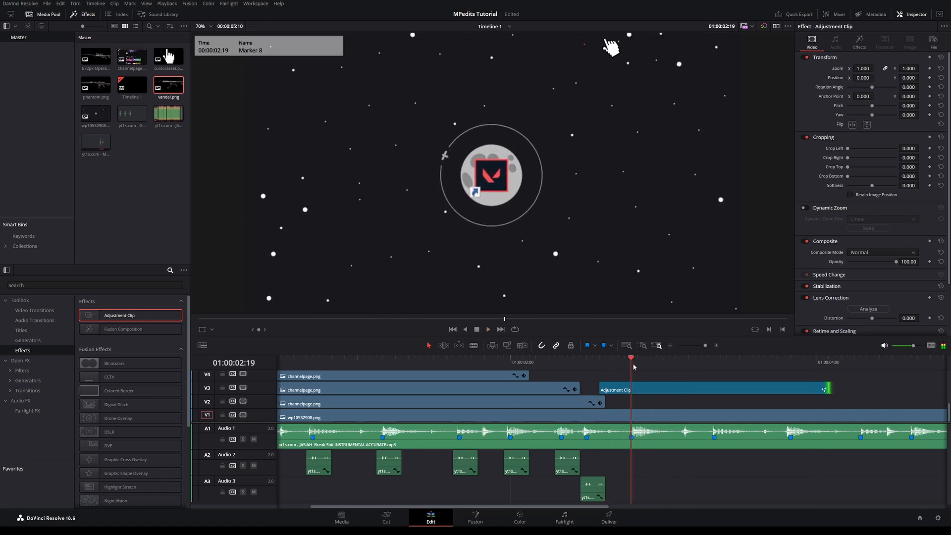
Open the V3 adjustment clip's composition in the Fusion page, choosing clip 10 from the clip thumbnails
left_click(646, 391)
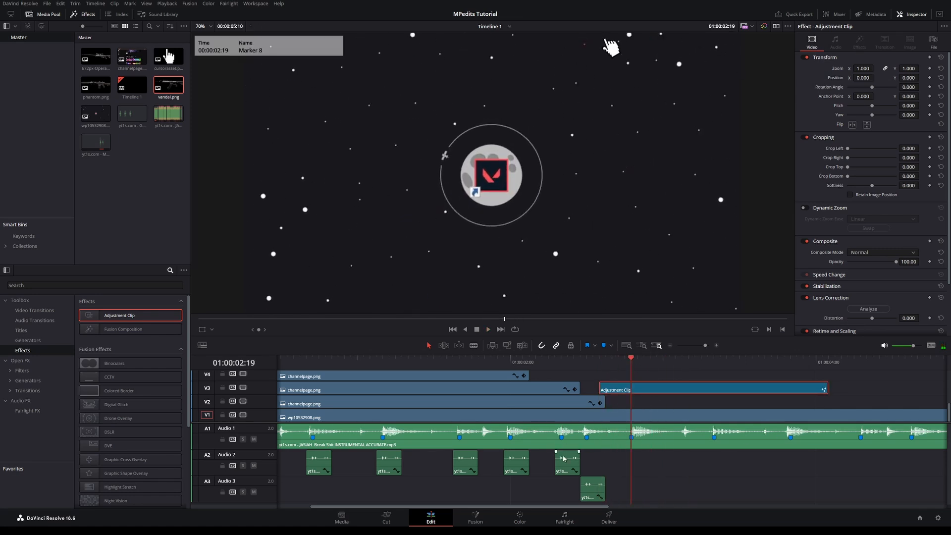
left_click(475, 518)
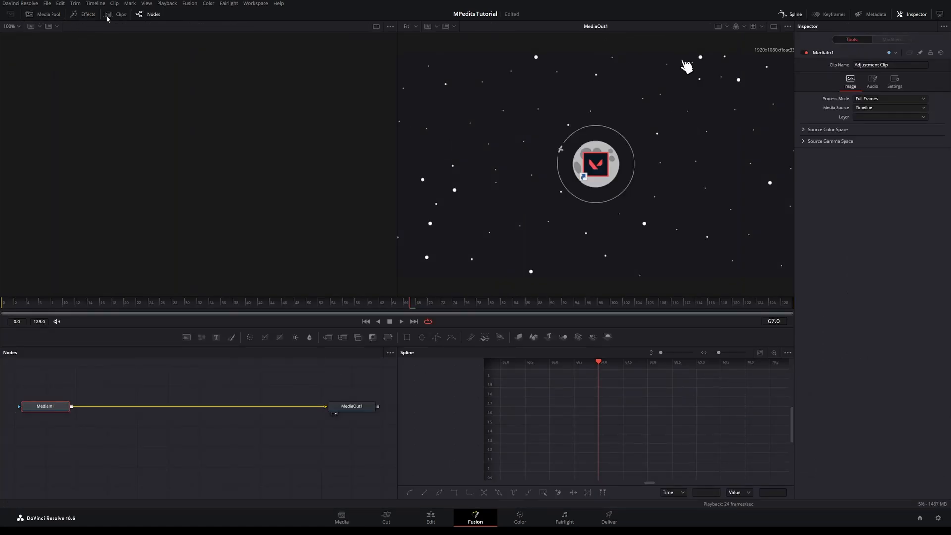
left_click(124, 15)
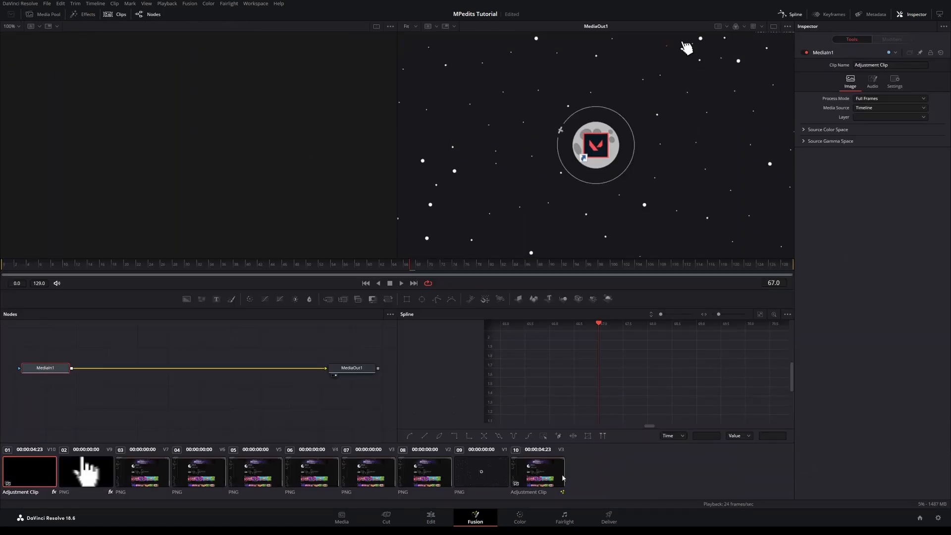
left_click(537, 474)
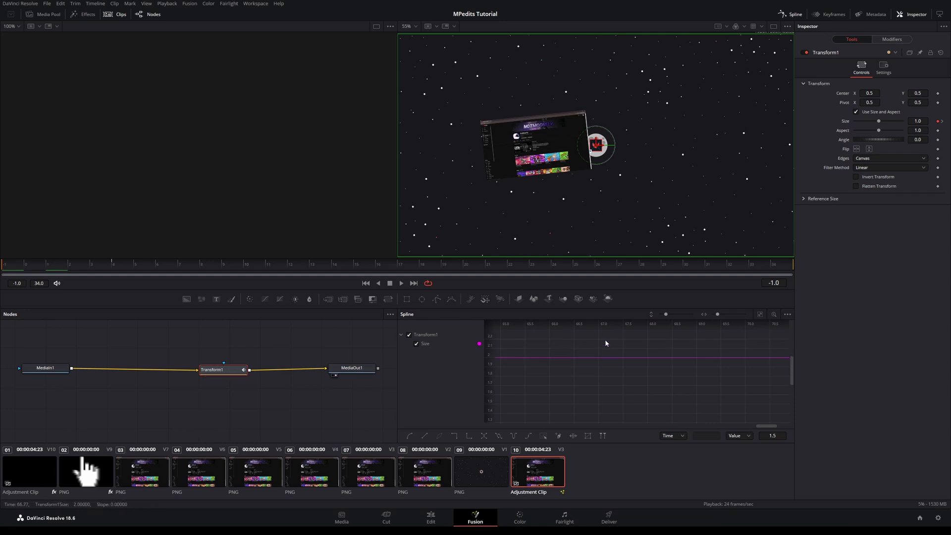
Set the Transform1 Size keyframe at frame 4 to 3.5 and return to the Edit page
left_click(112, 266)
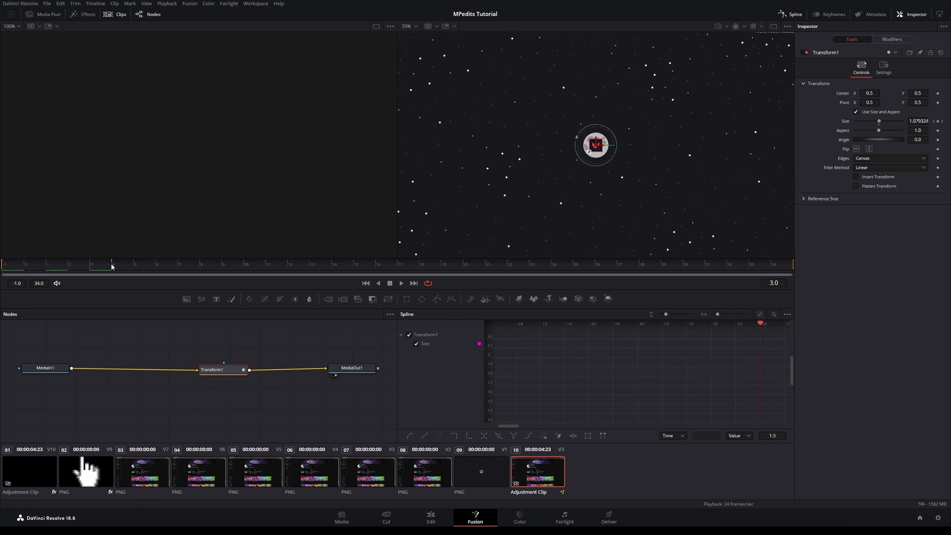
left_click(112, 267)
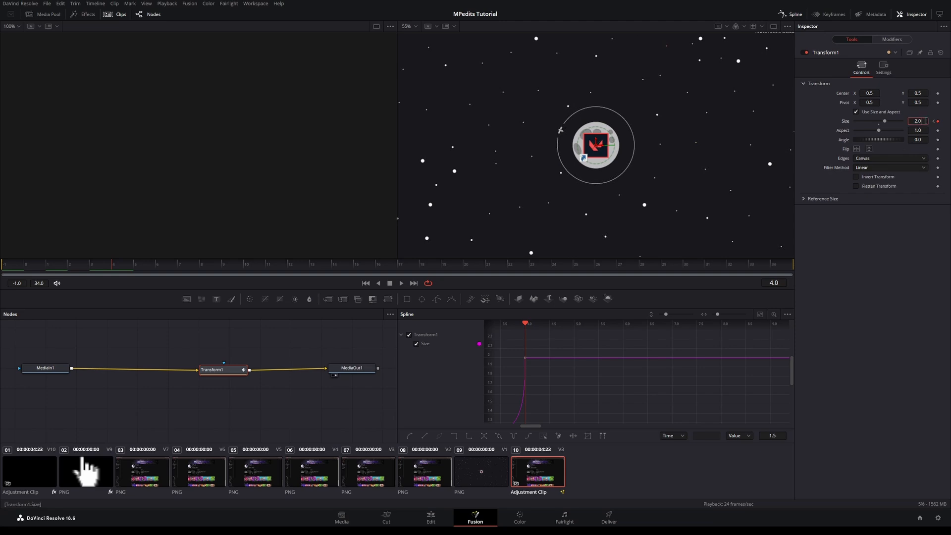
type("3")
key("Tab")
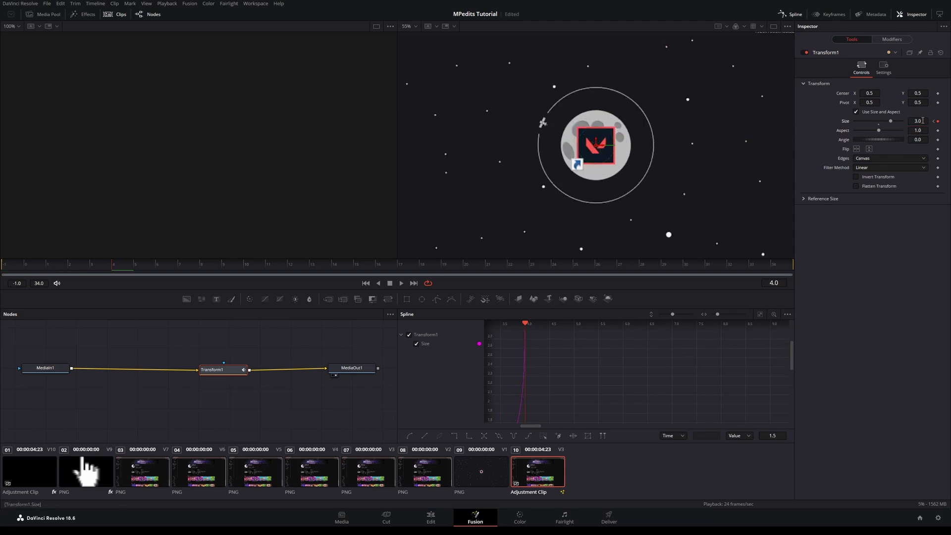
left_click(924, 121)
key("Return")
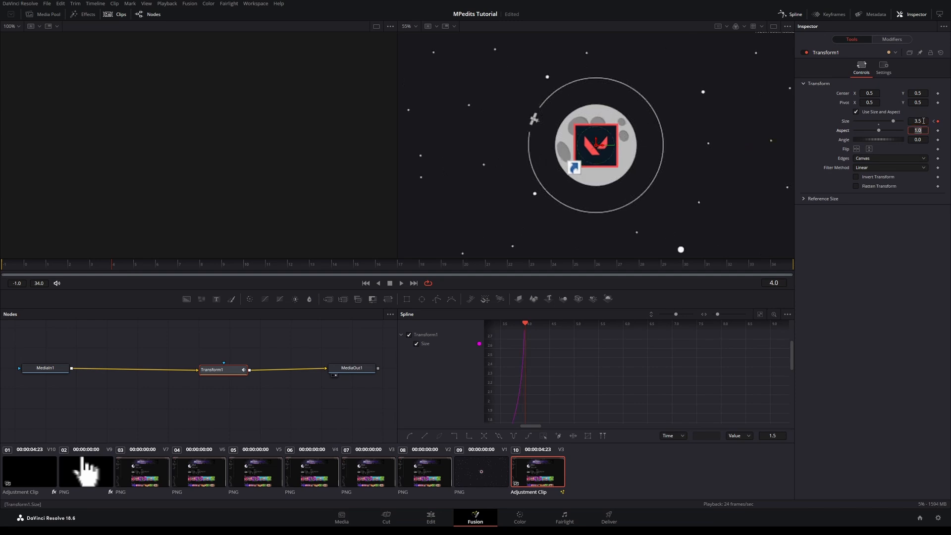
left_click(431, 519)
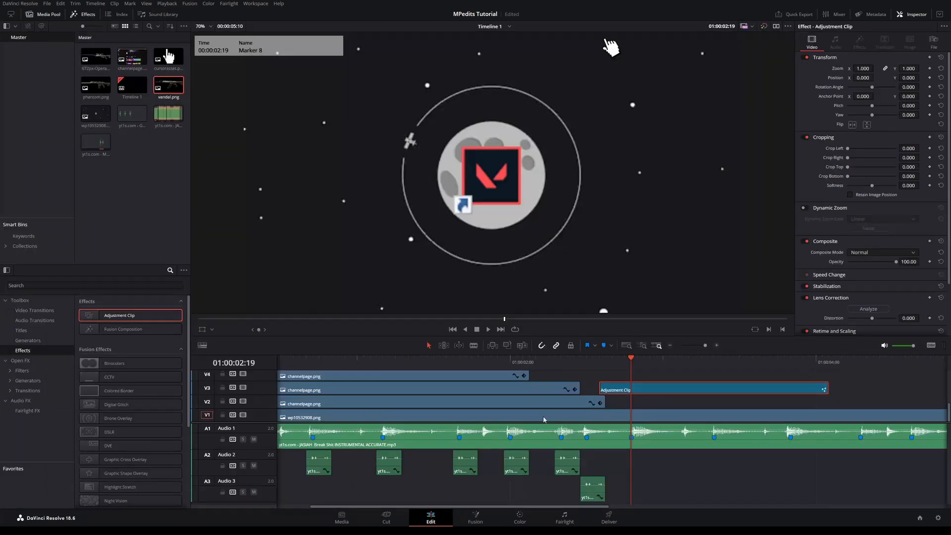
Play the zoom into Marker 8 repeatedly, starting from 01:00:02:11 and from the start of the V3 adjustment clip
left_click(599, 361)
key("space")
left_click(580, 361)
key("space")
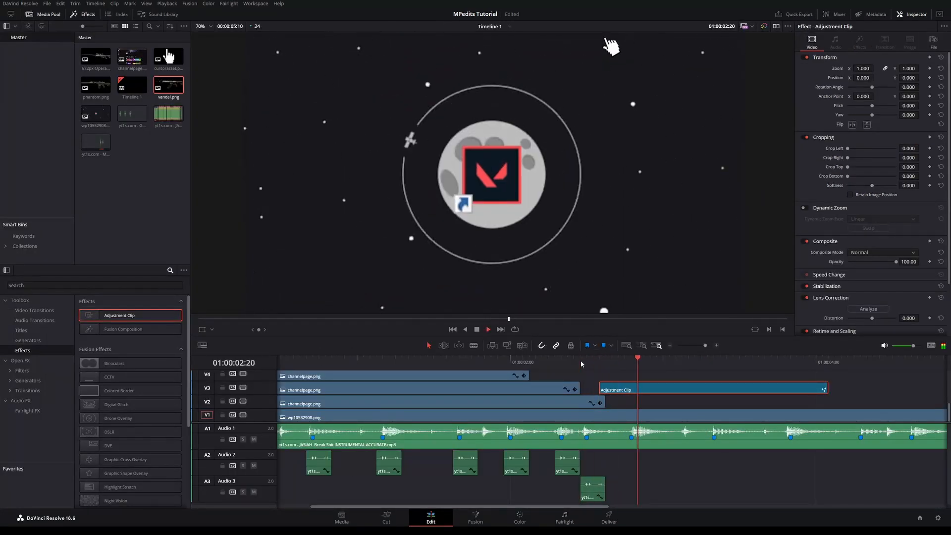
left_click(581, 361)
key("space")
left_click(581, 360)
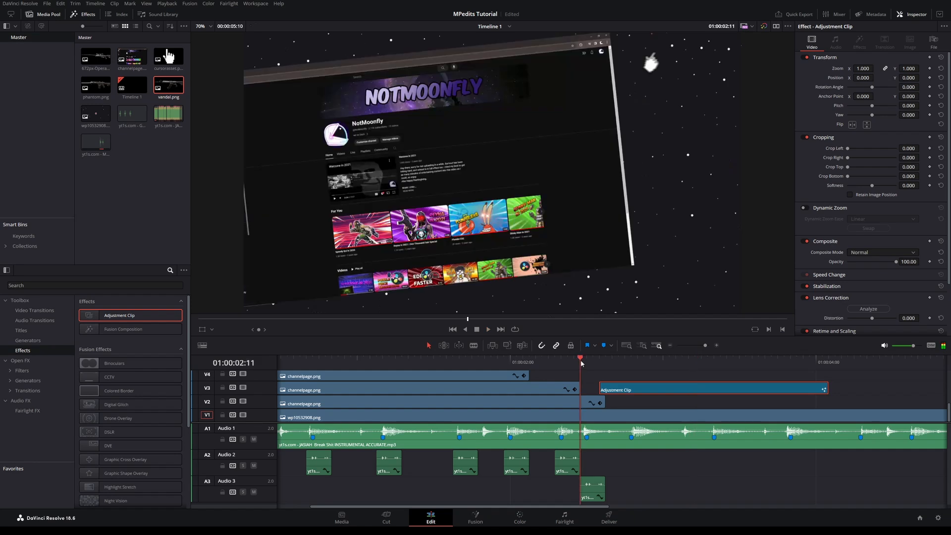
key("space")
left_click(581, 361)
key("space")
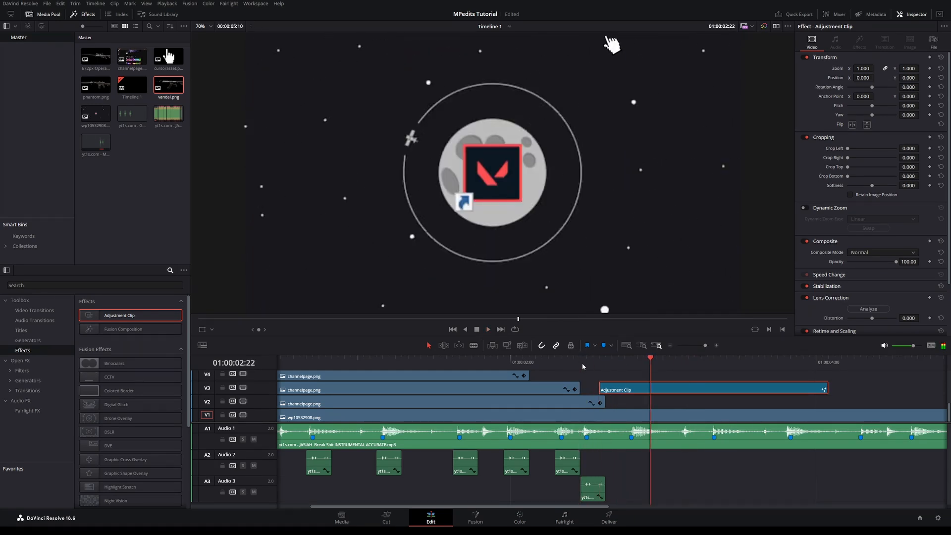
scroll(587, 376, "up", 3)
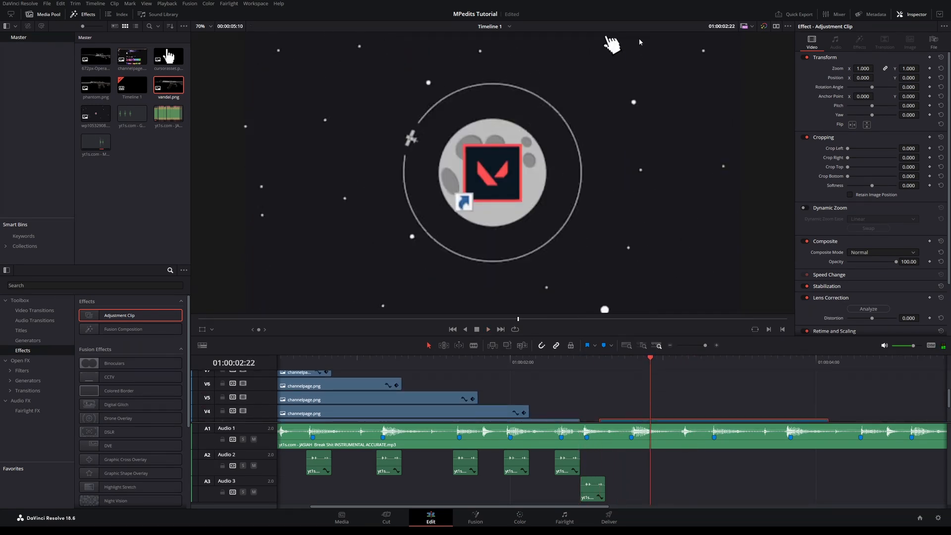
left_click(600, 361)
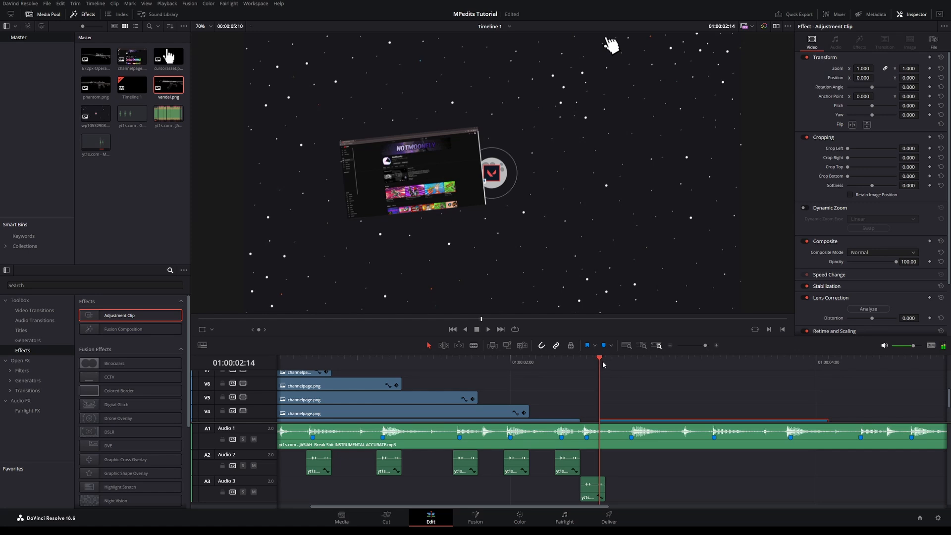
key("space")
left_click(607, 362)
left_click(599, 361)
key("space")
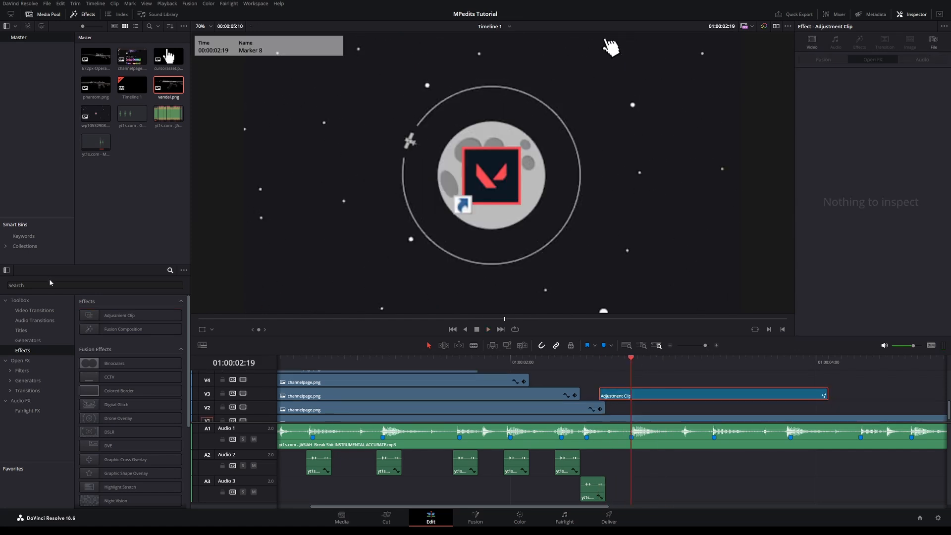
Search the Open FX effects for "zoom blur" and apply Zoom Blur to the V3 adjustment clip
left_click(50, 286)
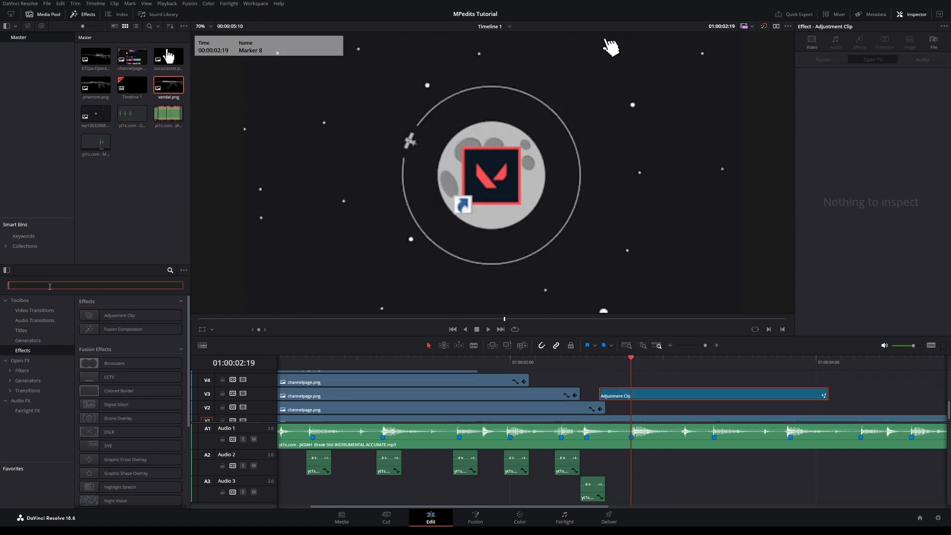
type("zoom blur")
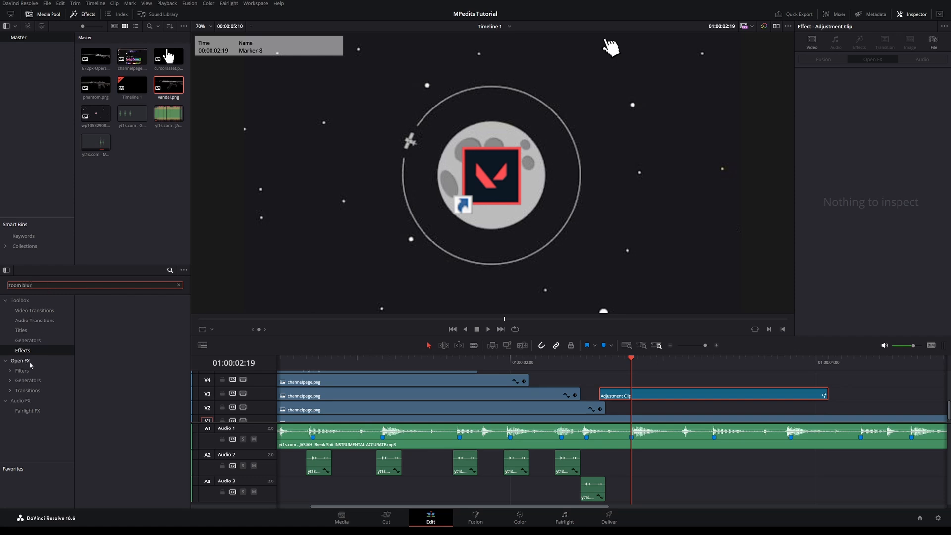
left_click(30, 365)
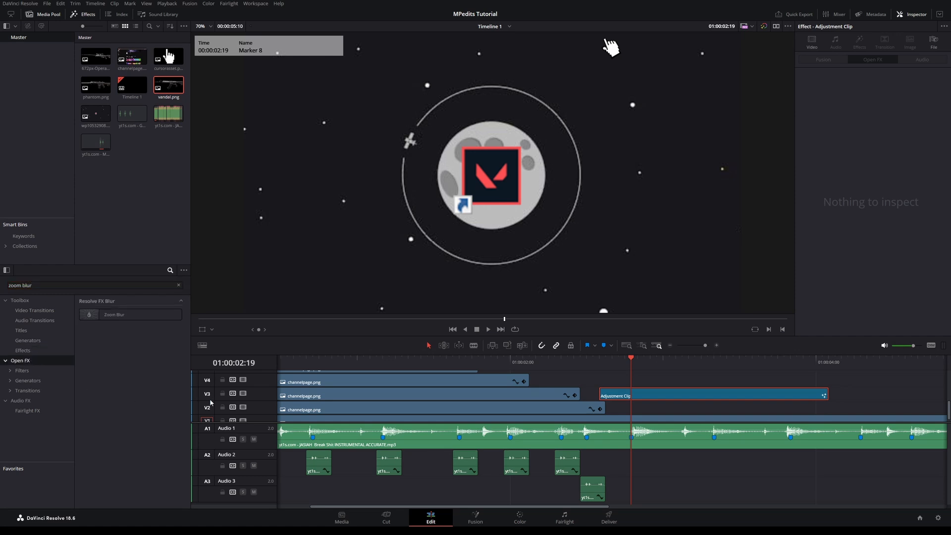
left_click_drag(195, 363, 668, 397)
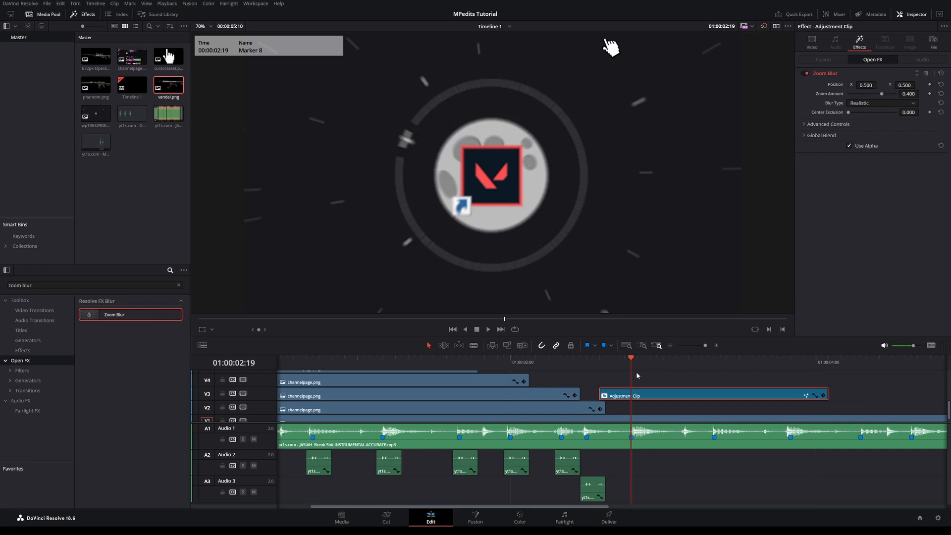
Add Zoom Blur Zoom Amount keyframes on the adjustment clip at Marker 8 and at the clip's start
left_click(929, 94)
key("Up")
key("Up")
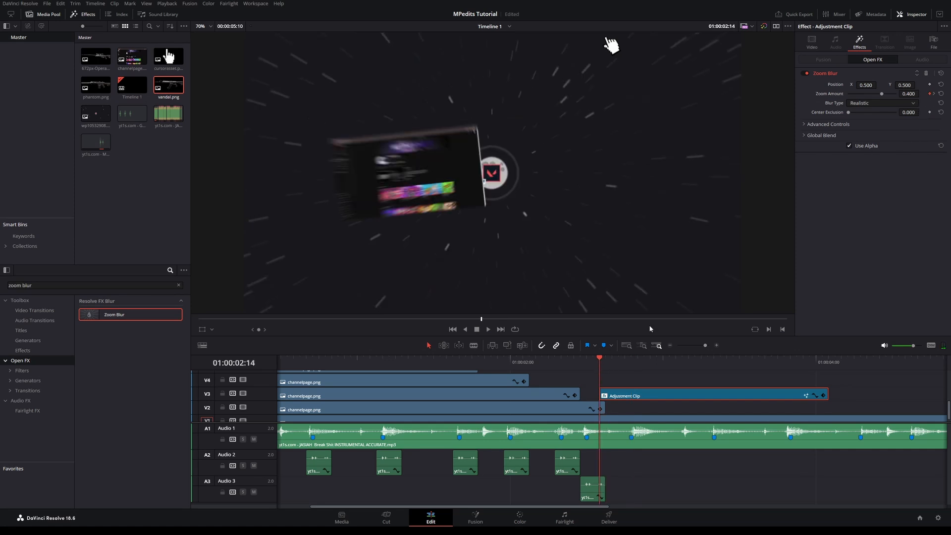
key("Right")
key("Right")
key("Right")
key("Right")
key("Right")
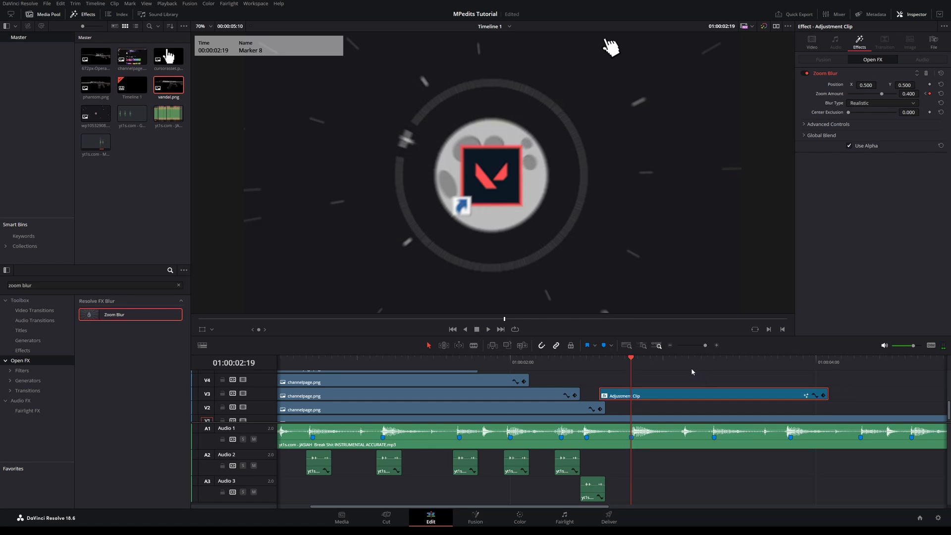
Add a Zoom Amount keyframe of 0 at 01:00:03:00, five frames after Marker 8
key("Right")
key("Right")
key("Right")
key("Right")
key("Right")
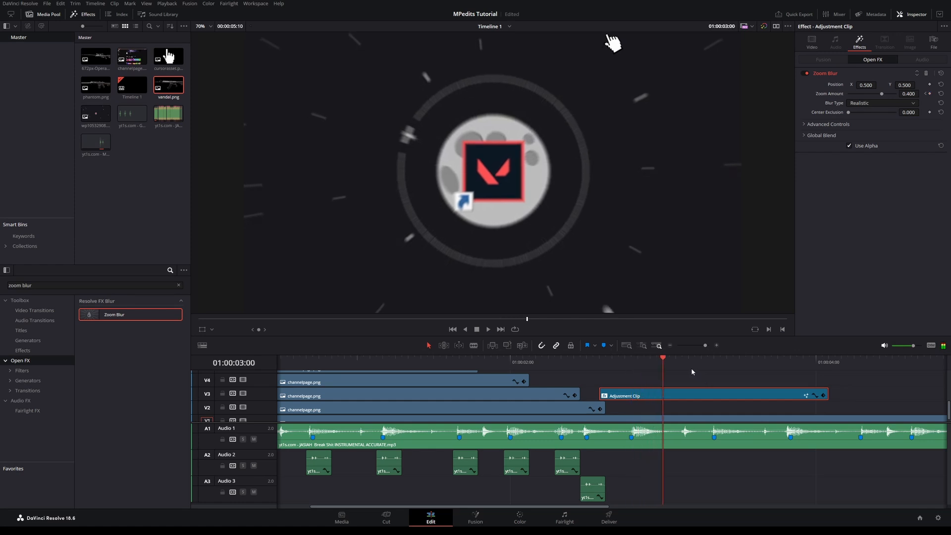
left_click(929, 93)
double_click(910, 94)
type("0")
key("Return")
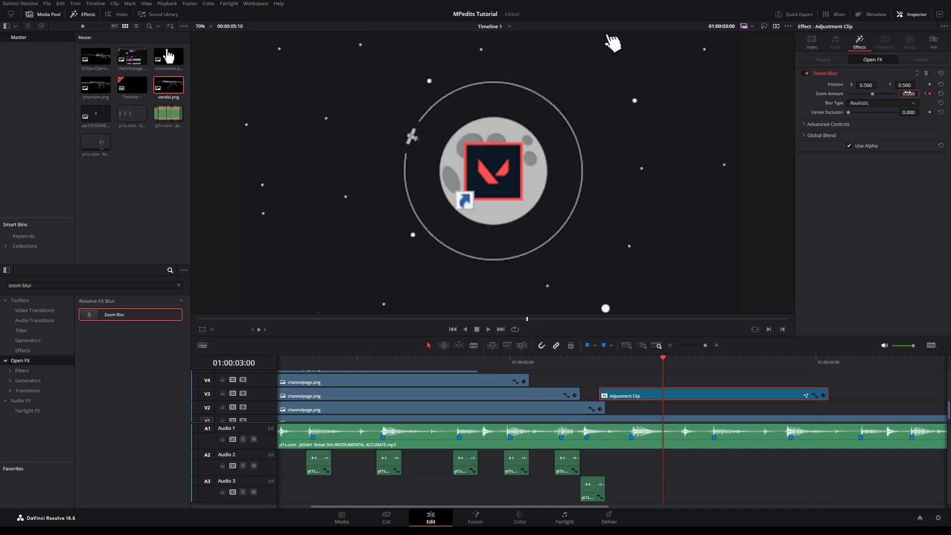
Set the Zoom Amount keyframe to 0 at the adjustment clip's start and to 0.5 at Marker 8
left_click(601, 362)
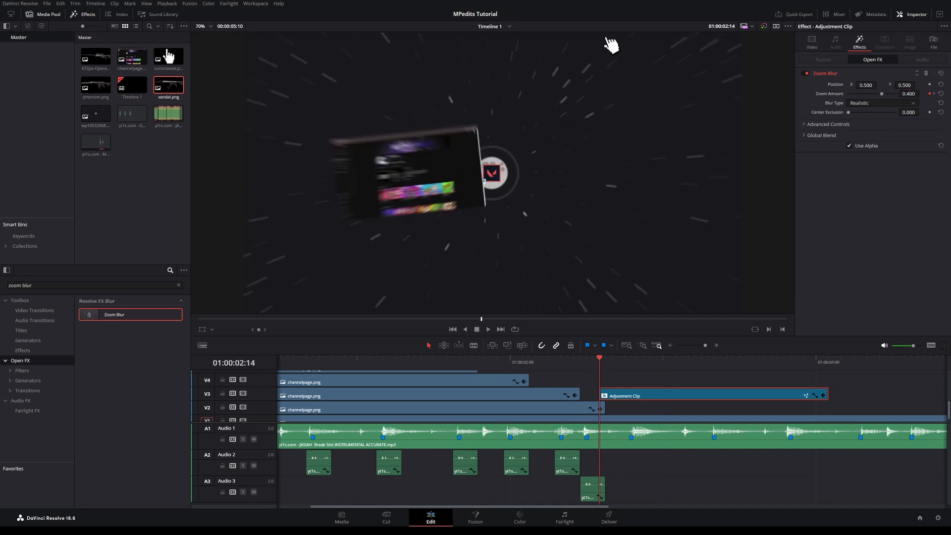
double_click(902, 94)
type("0")
key("Return")
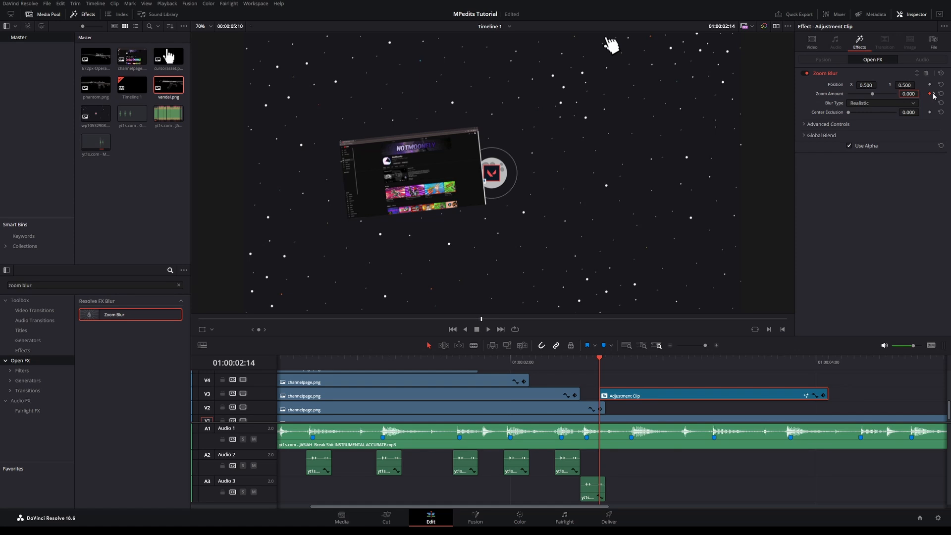
left_click(934, 94)
type("0.")
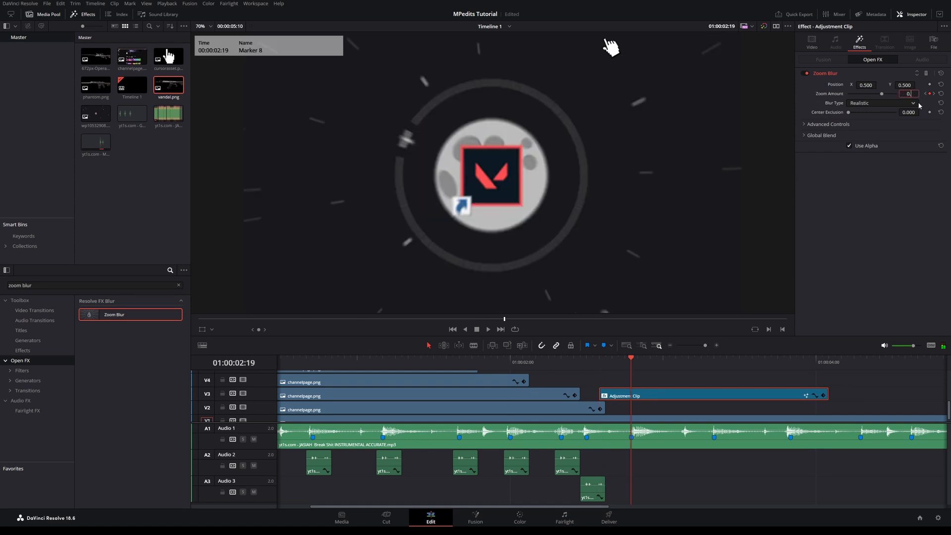
type("5")
key("Return")
Play the zoom blur repeatedly from the adjustment clip's start, and save the project
left_click(599, 360)
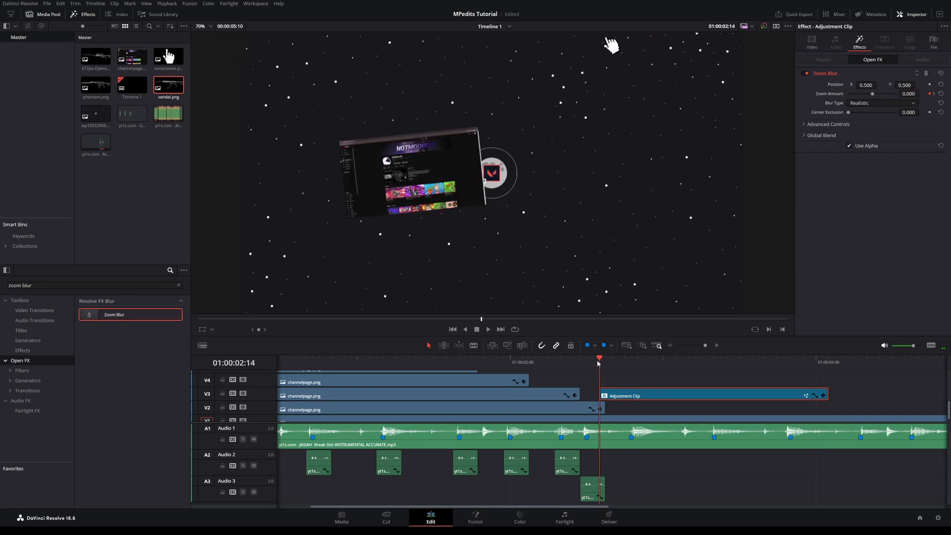
key("space")
left_click(599, 360)
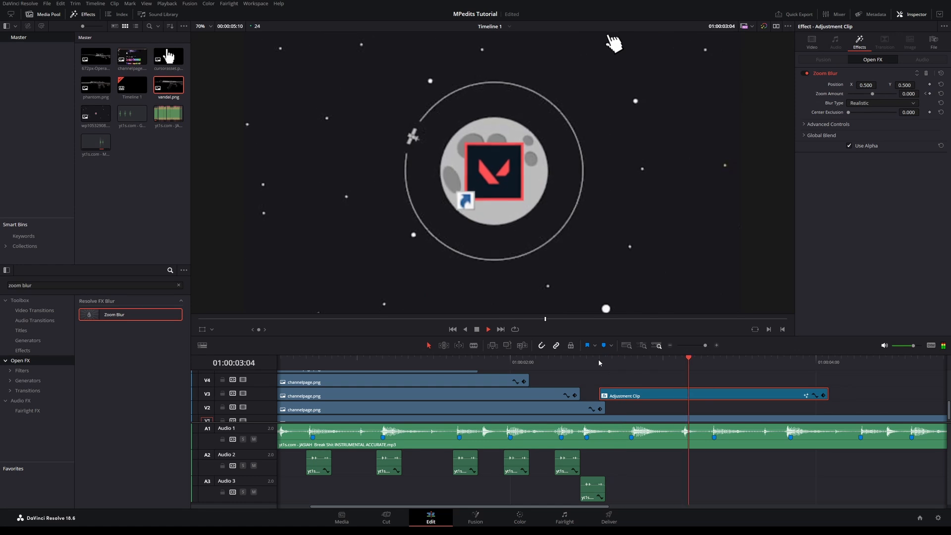
left_click(599, 360)
key("space")
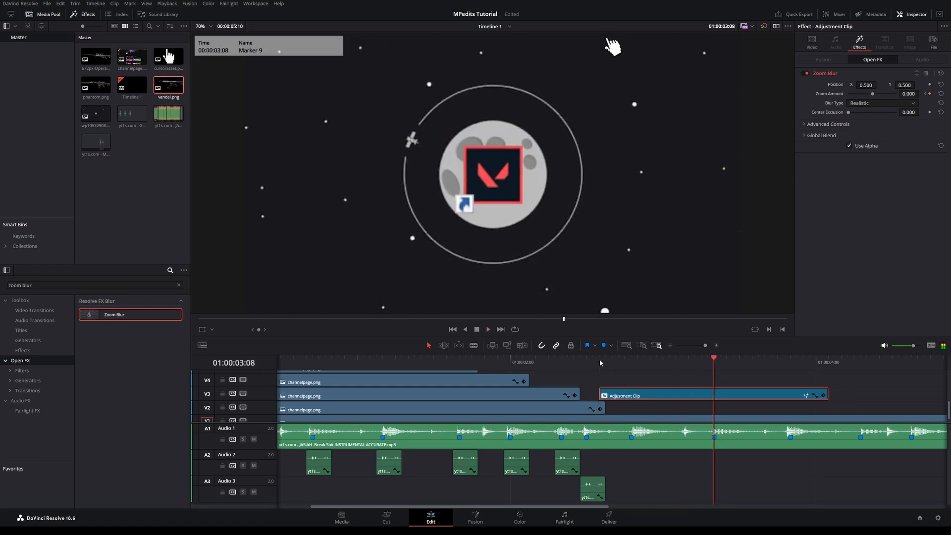
left_click(599, 360)
key("space")
key("space")
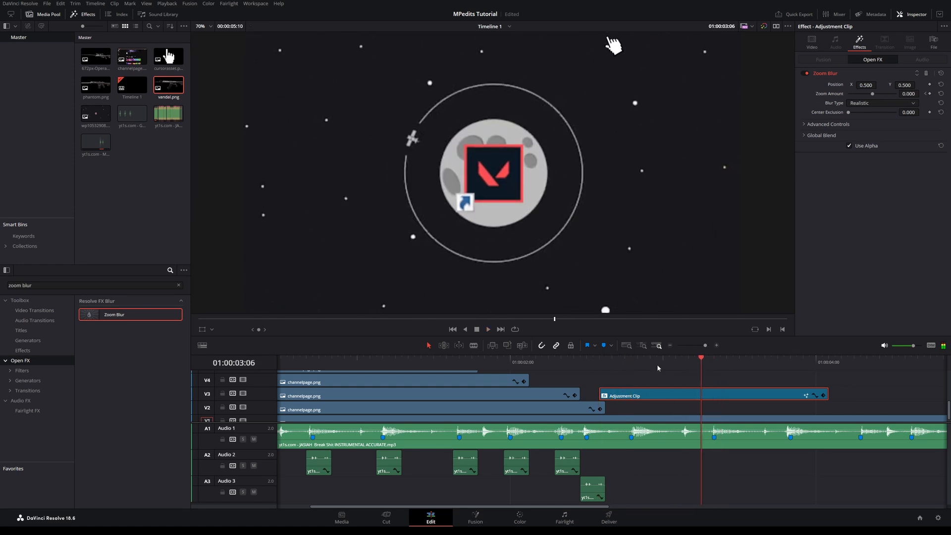
key("ctrl+s")
Keyframe all Transform properties of the V9 cursorasset.png clip at 01:00:02:14, five frames before Marker 8
scroll(636, 374, "up", 2)
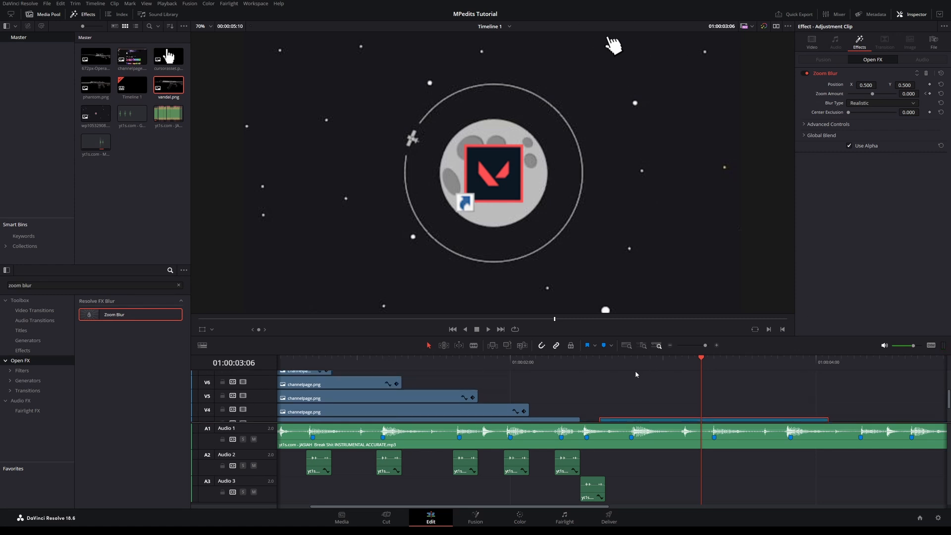
scroll(636, 379, "up", 3)
left_click_drag(697, 375, 624, 373)
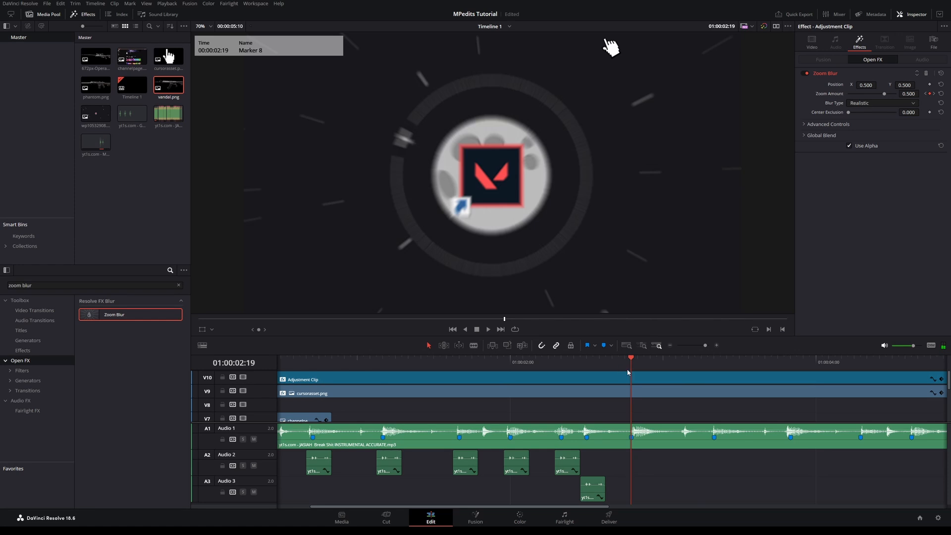
scroll(680, 396, "down", 3)
scroll(680, 397, "down", 1)
key("Left")
key("Left")
key("Left")
key("Left")
key("Left")
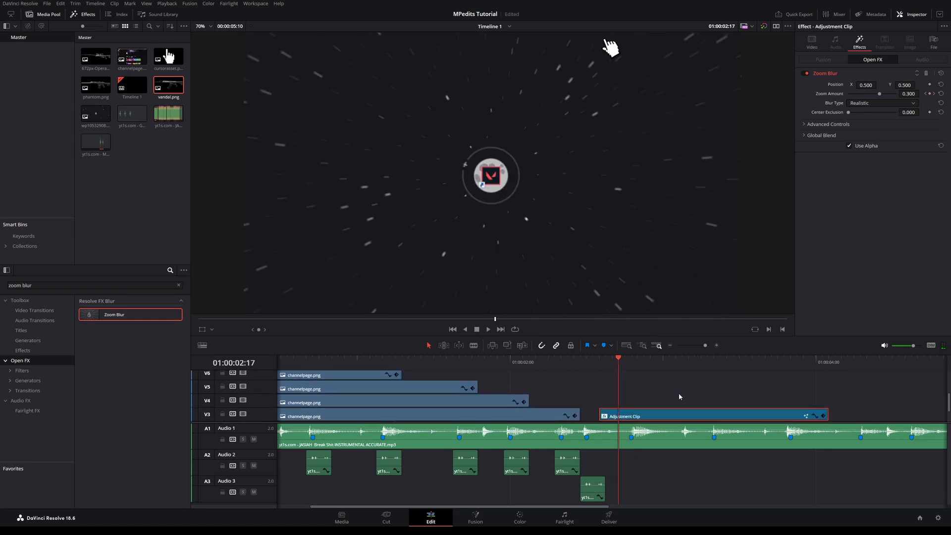
scroll(680, 397, "up", 4)
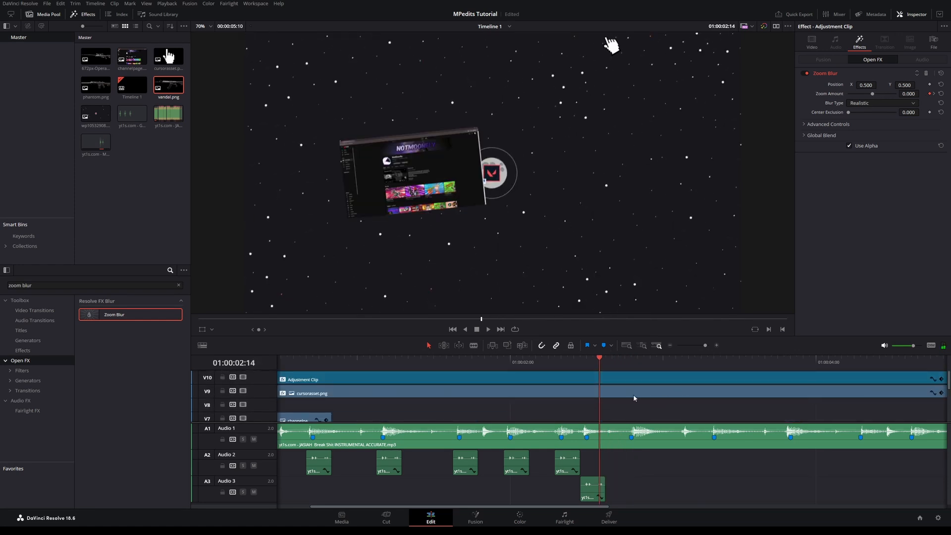
left_click(635, 396)
left_click(815, 44)
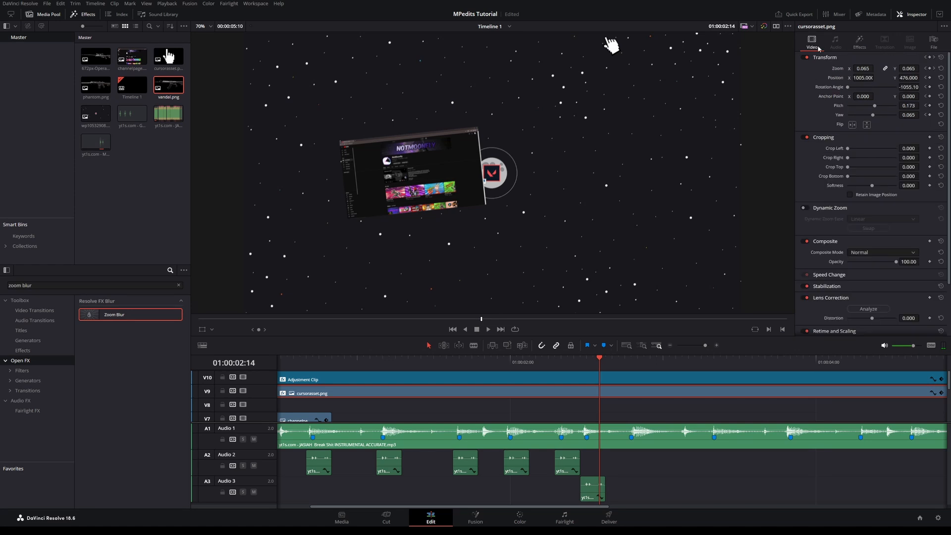
left_click(929, 58)
Keyframe cursorasset.png's Transform at Marker 8 with Zoom 0.300, Position X 1715 and Y 760, and Rotation Angle -950.801, moving the cursor out of frame
key("Right")
key("Right")
key("Right")
key("Right")
key("Right")
left_click(943, 68)
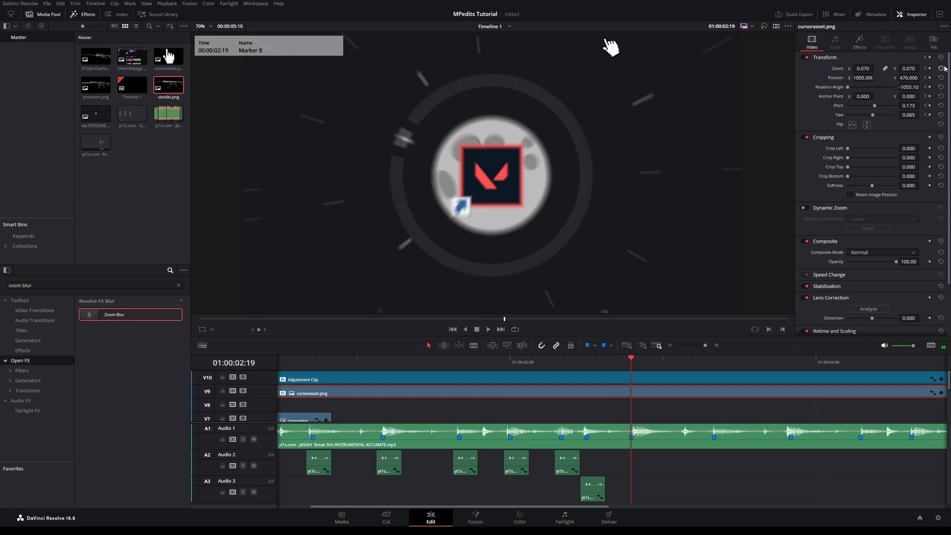
left_click(930, 58)
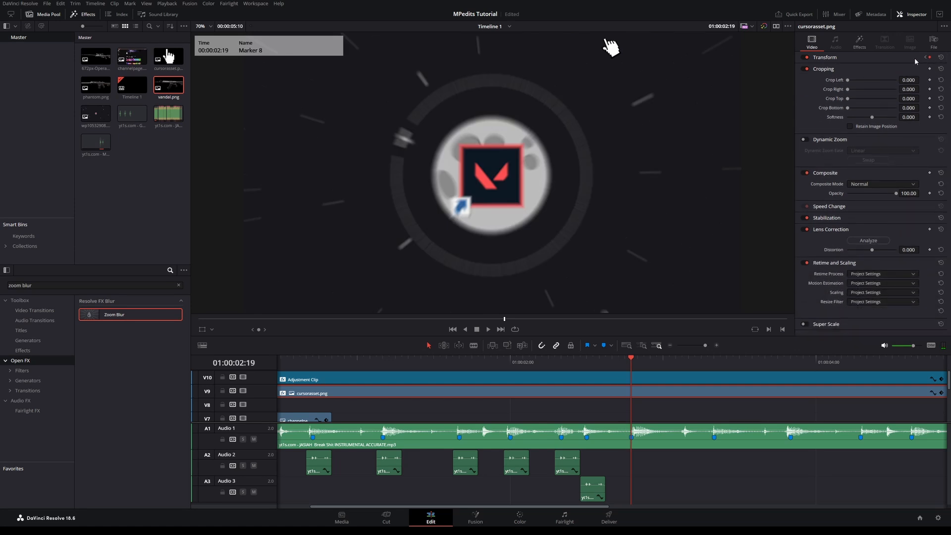
left_click(916, 60)
left_click_drag(910, 68, 921, 87)
mouse_move(860, 79)
left_mouse_down()
mouse_move(922, 78)
mouse_move(877, 77)
left_mouse_up()
scroll(676, 123, "up", 1)
scroll(677, 123, "down", 4)
scroll(683, 120, "up", 1)
Play the cursor's exit repeatedly from before the zoom to check it, and park the playhead at Marker 8
left_click(590, 364)
key("space")
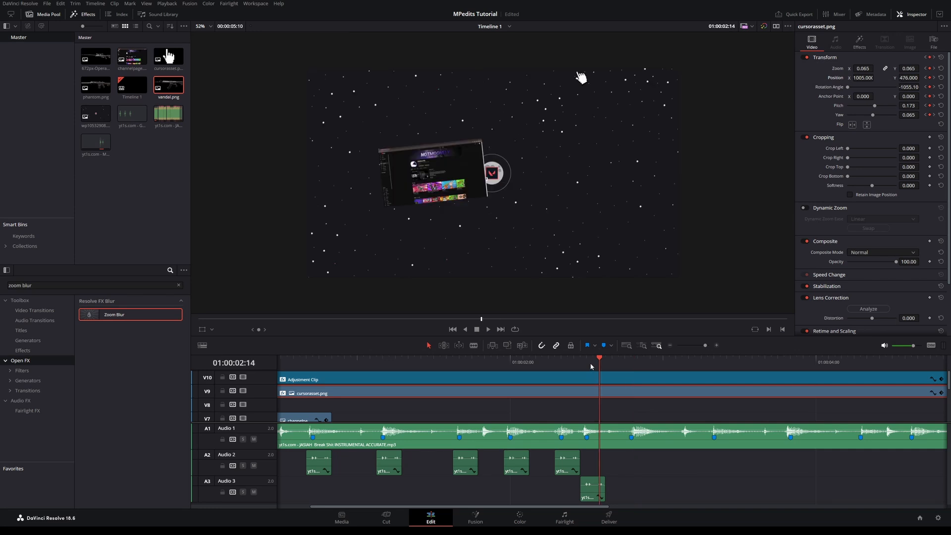
left_click(590, 365)
key("space")
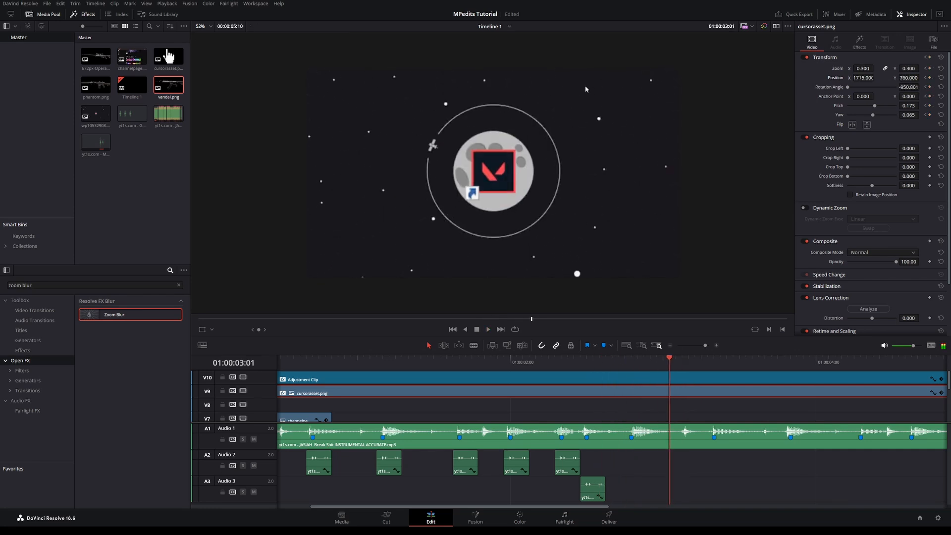
left_click(599, 364)
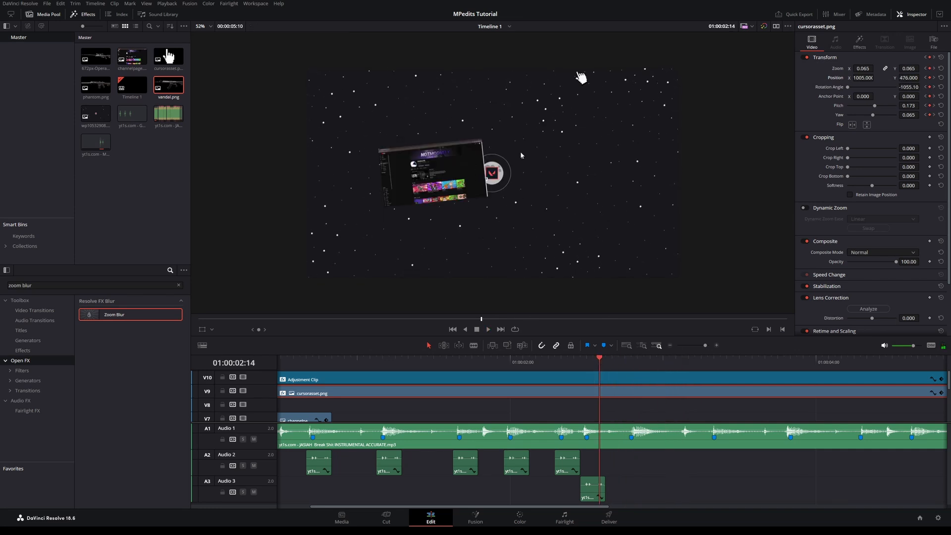
key("shift+Down")
left_click(581, 364)
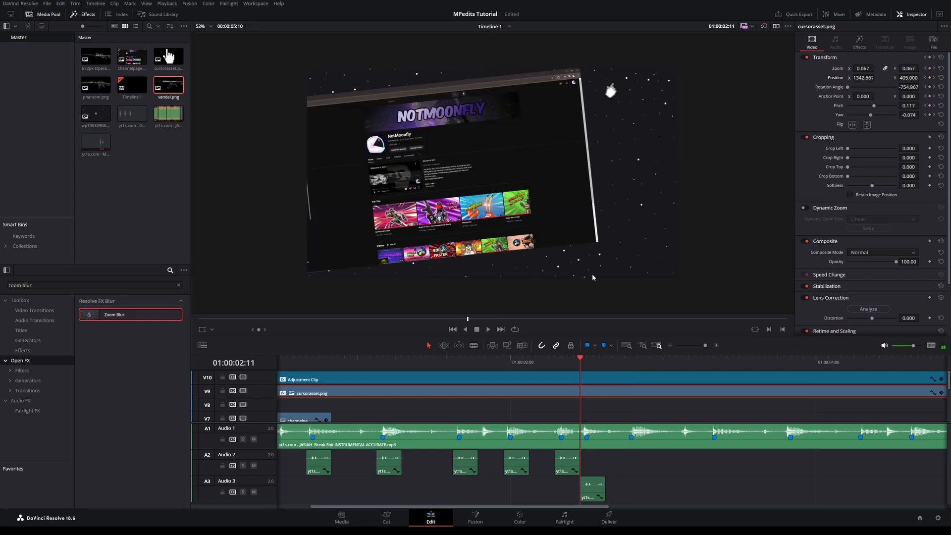
key("space")
key("space")
left_click(582, 365)
key("space")
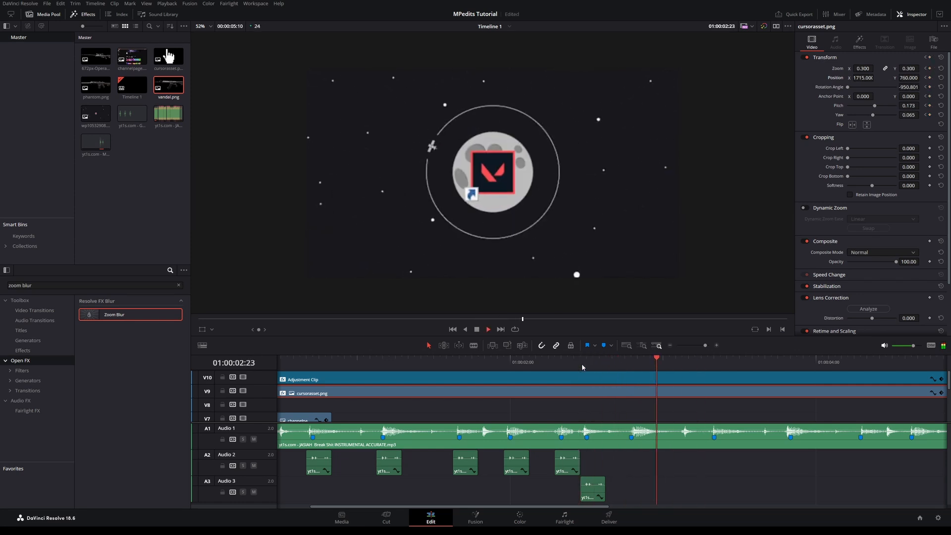
left_click(630, 363)
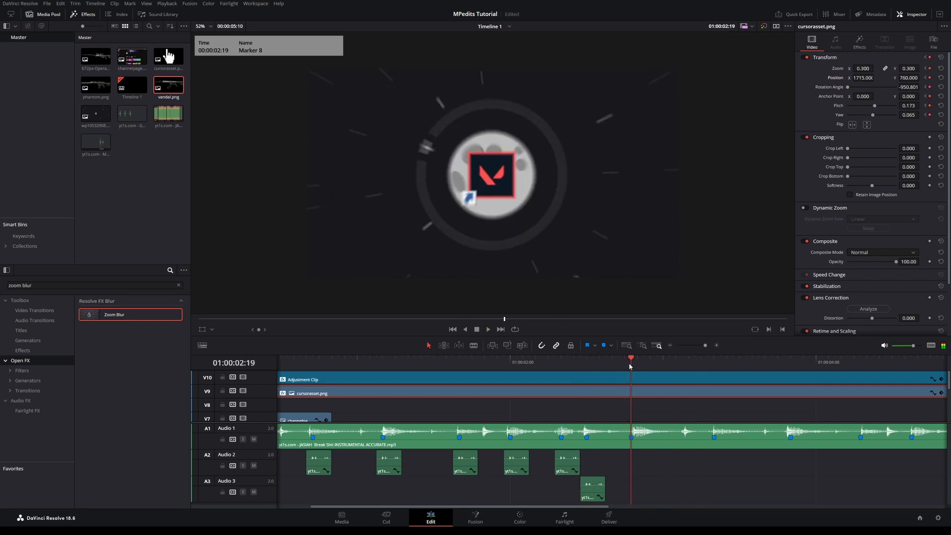
Show the whole edit in a taller timeline, review its video and audio tracks, and restore the larger viewer
mouse_move(706, 345)
left_mouse_down()
mouse_move(697, 346)
mouse_move(705, 347)
left_mouse_up()
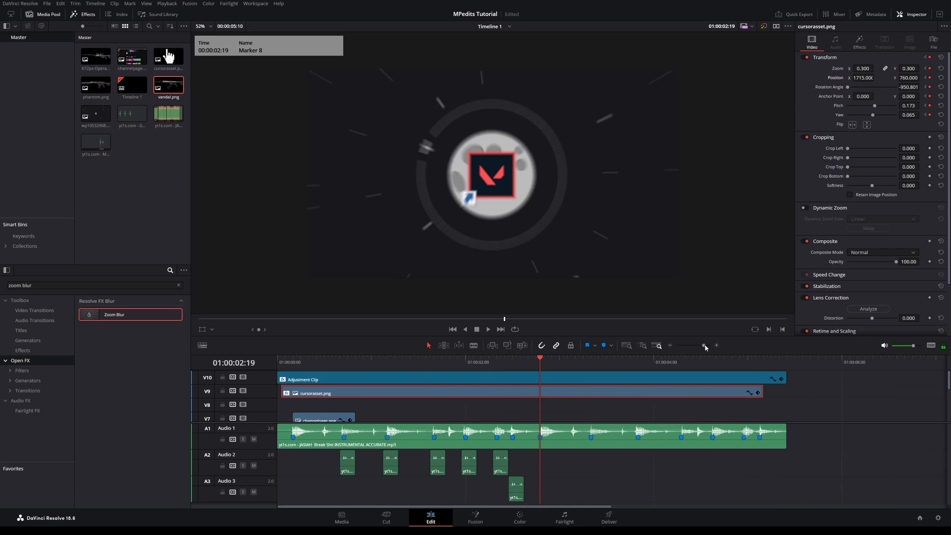
scroll(655, 407, "down", 3)
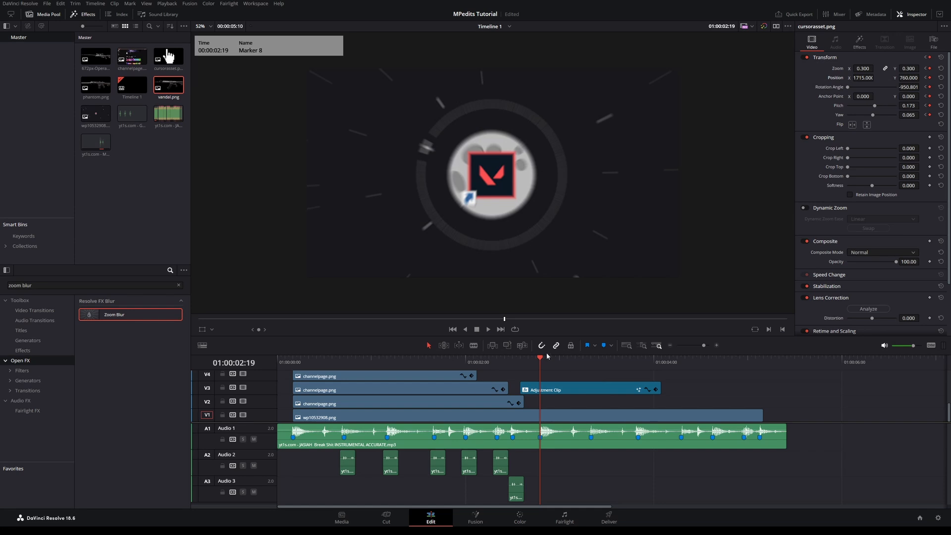
left_click_drag(548, 336, 558, 169)
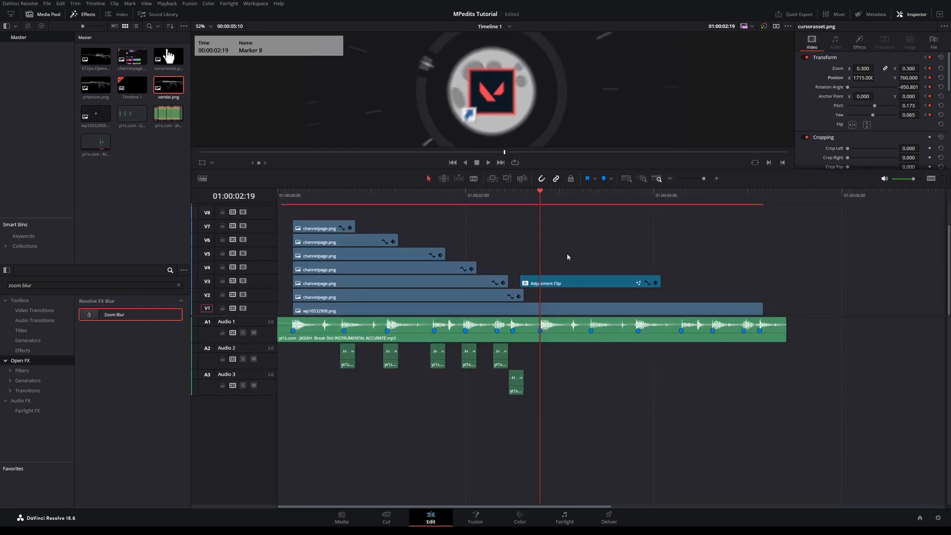
scroll(570, 260, "up", 2)
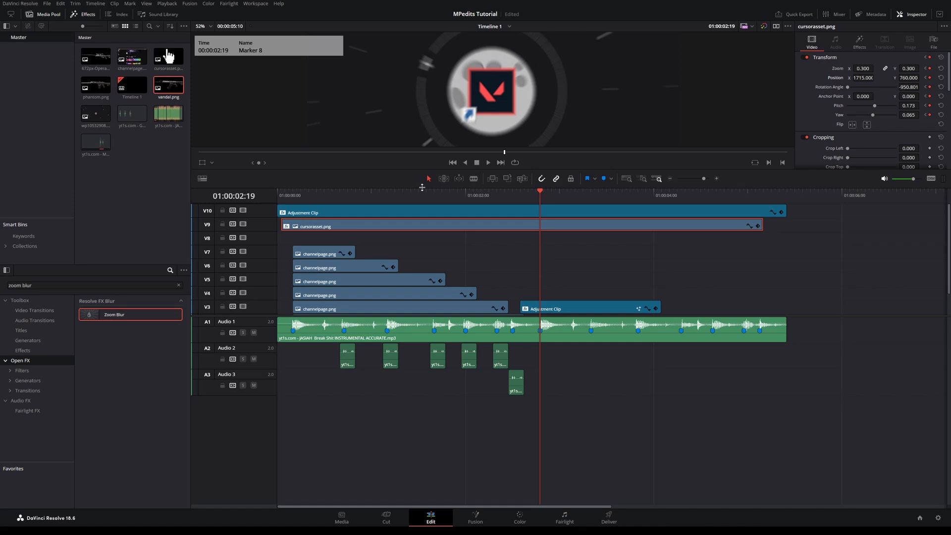
left_click_drag(422, 187, 535, 318)
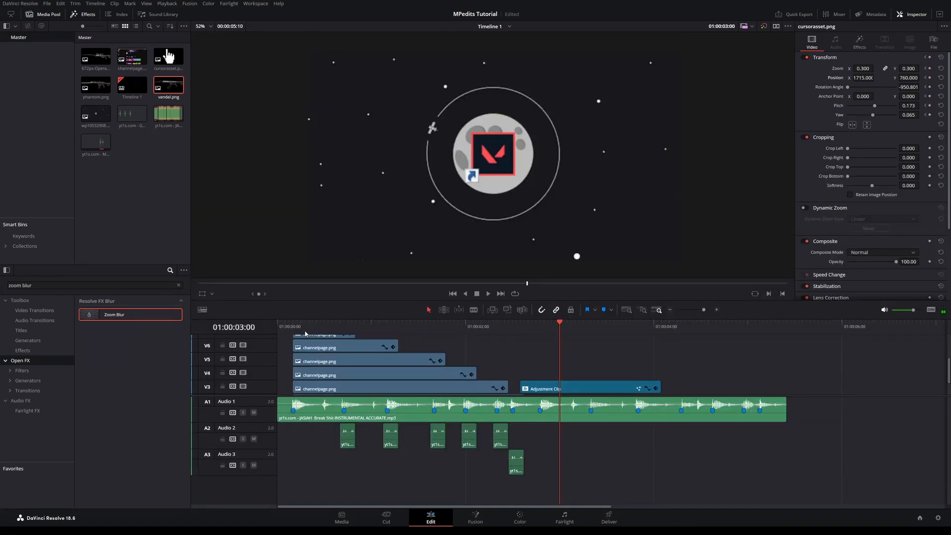